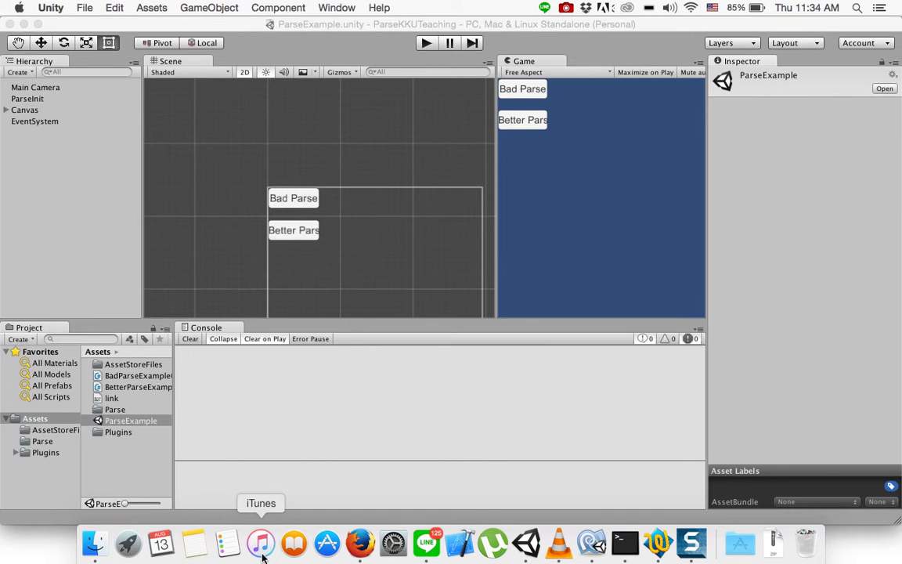
# Select the ParseExample02 button under Canvas and open its BetterParseExample02 script in MonoDevelop
pyautogui.click(2, 110)
pyautogui.click(6, 110)
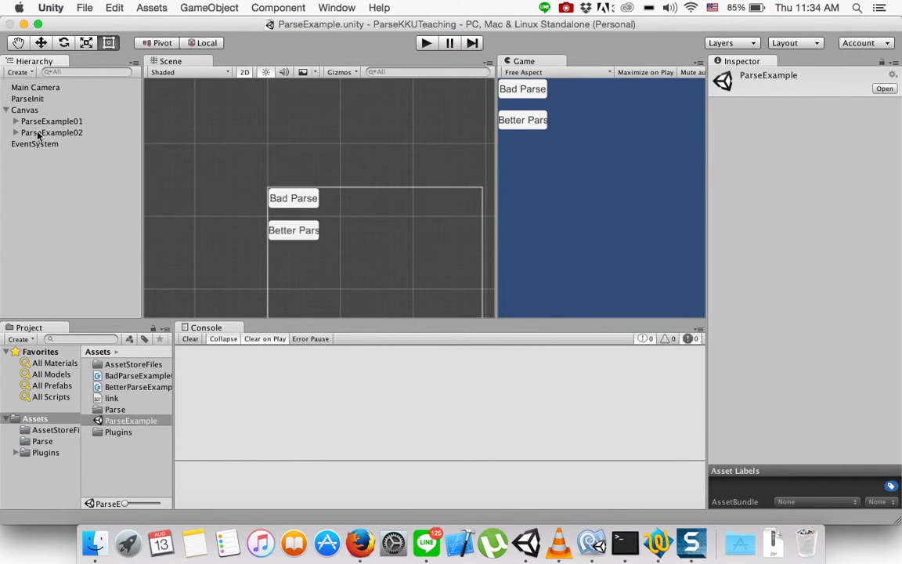
pyautogui.click(24, 132)
pyautogui.click(15, 133)
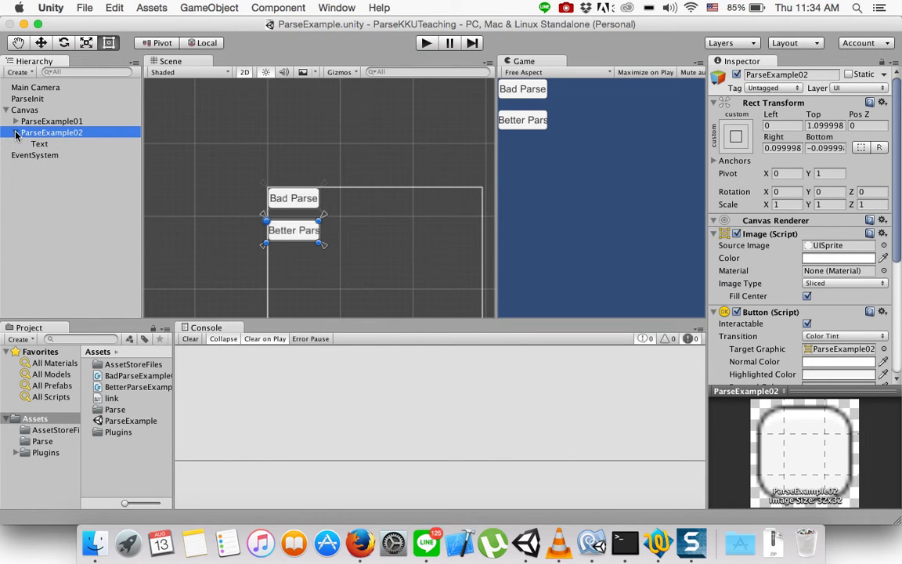
pyautogui.press('f')
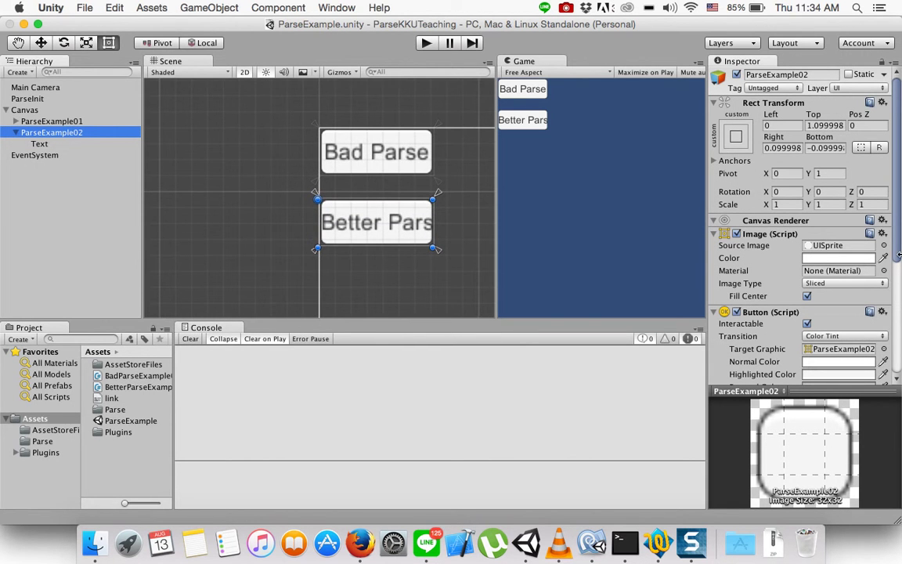
pyautogui.scroll(-2, 781, 240)
pyautogui.scroll(-4, 781, 239)
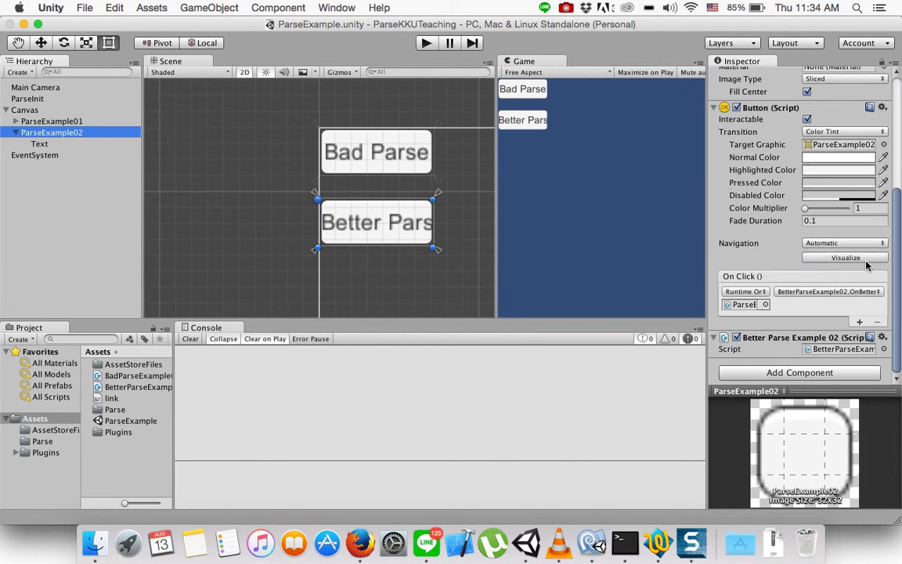
pyautogui.doubleClick(835, 353)
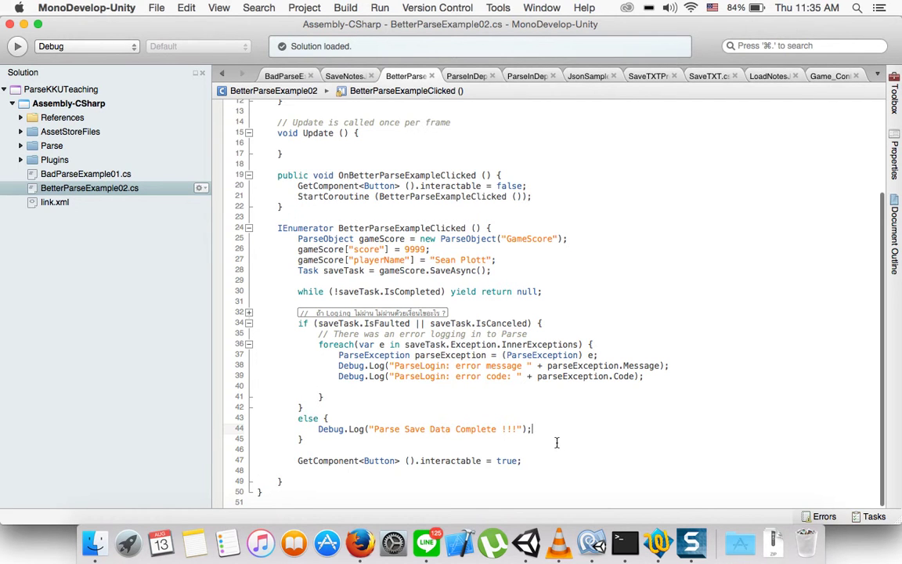
# Start a new line after the success log and trial a gameScore.ObjectId reference, then erase it
pyautogui.press('Return')
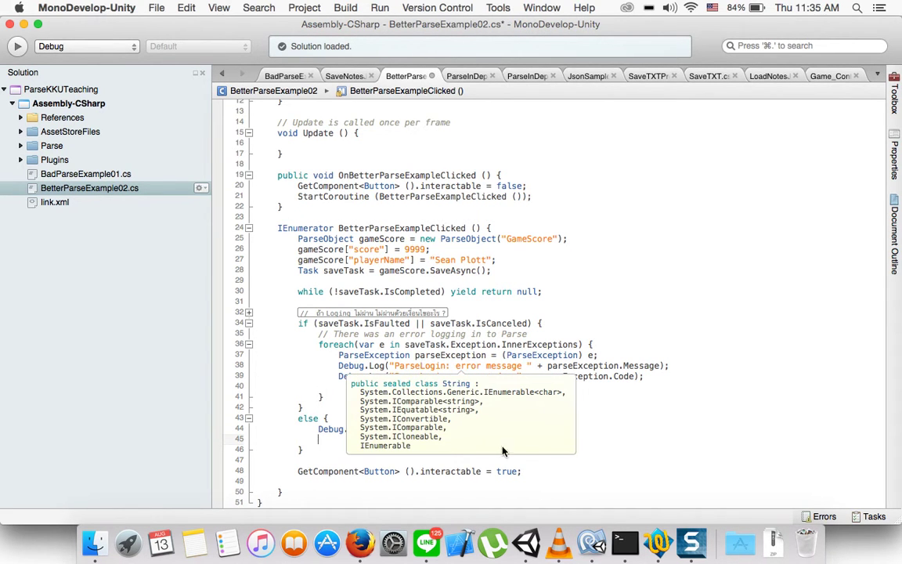
pyautogui.write('save')
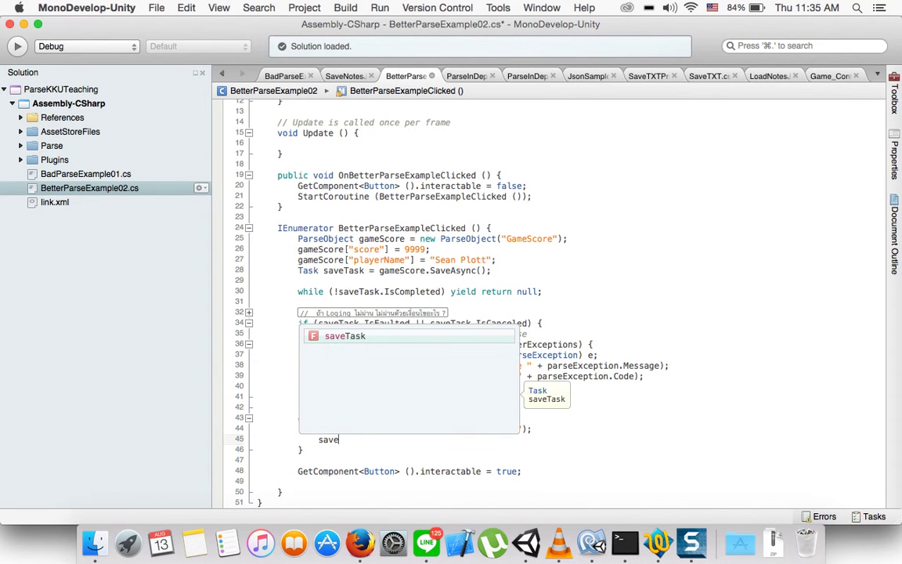
pyautogui.write('Task.o')
pyautogui.press('BackSpace')
pyautogui.write('o')
pyautogui.press('BackSpace')
pyautogui.press('BackSpace')
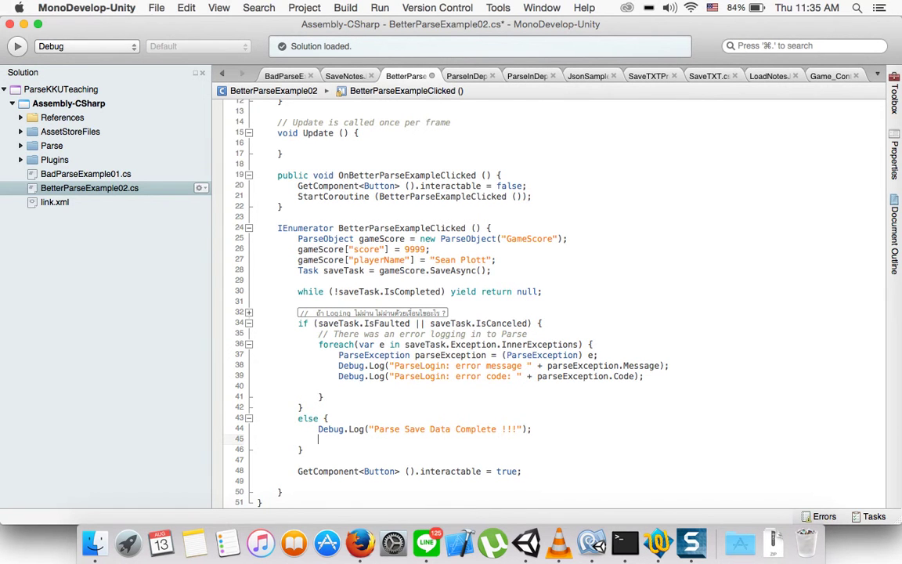
pyautogui.write('ga')
pyautogui.press('Return')
pyautogui.write('.o')
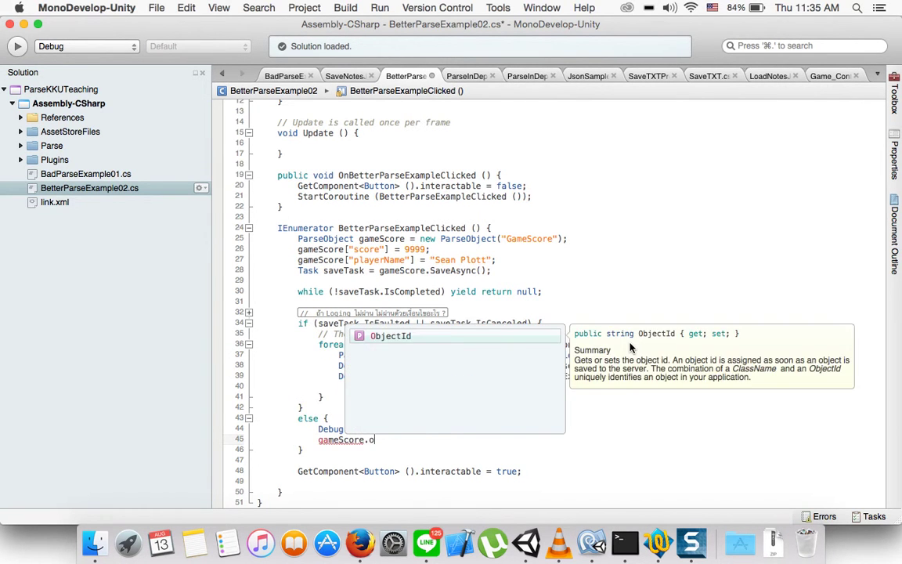
pyautogui.press('Return')
pyautogui.press('BackSpace')
pyautogui.press('BackSpace')
pyautogui.press('BackSpace')
pyautogui.press('BackSpace')
pyautogui.press('BackSpace')
pyautogui.press('BackSpace')
pyautogui.press('BackSpace')
pyautogui.press('BackSpace')
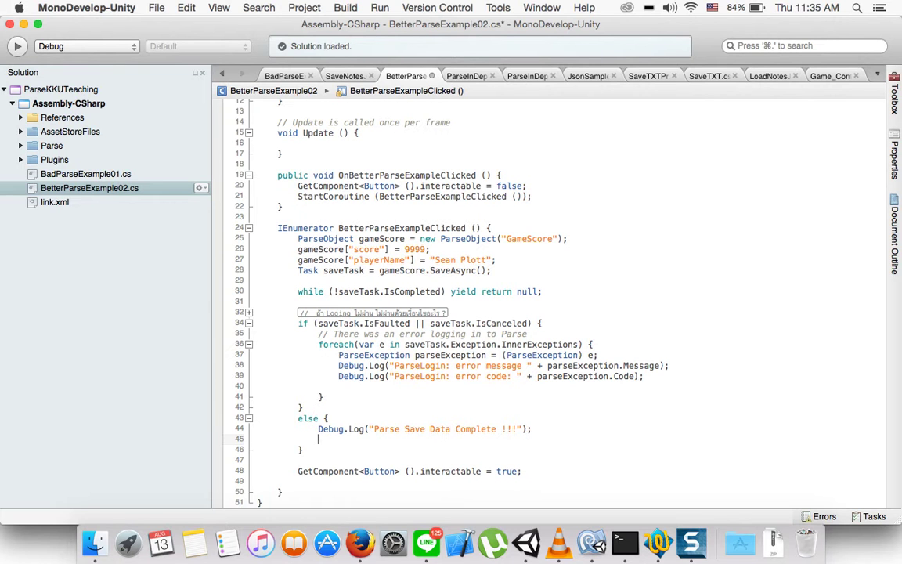
# Write Debug.Log(gameScore.ObjectId); below the 'Parse Save Data Complete !!!' message using autocomplete
pyautogui.write('deb')
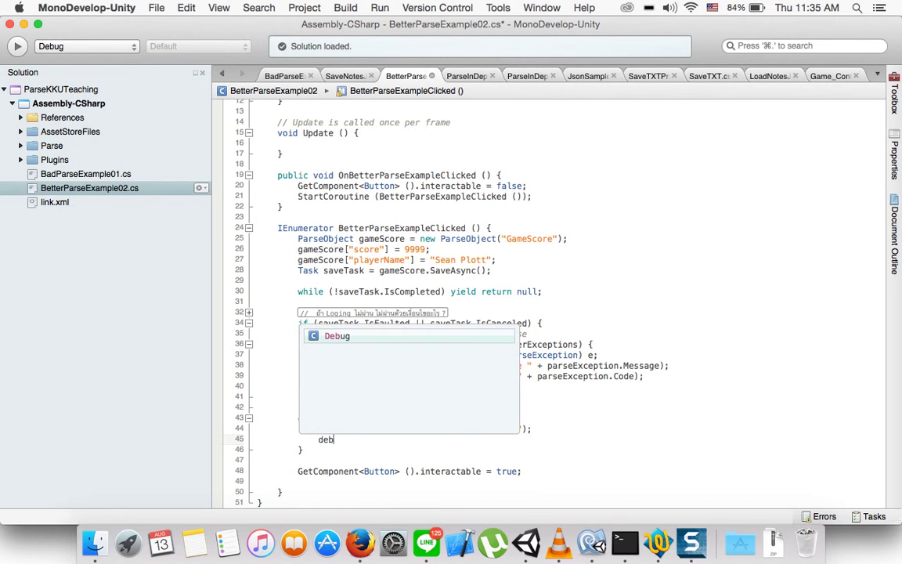
pyautogui.write('Debug.L')
pyautogui.press('Return')
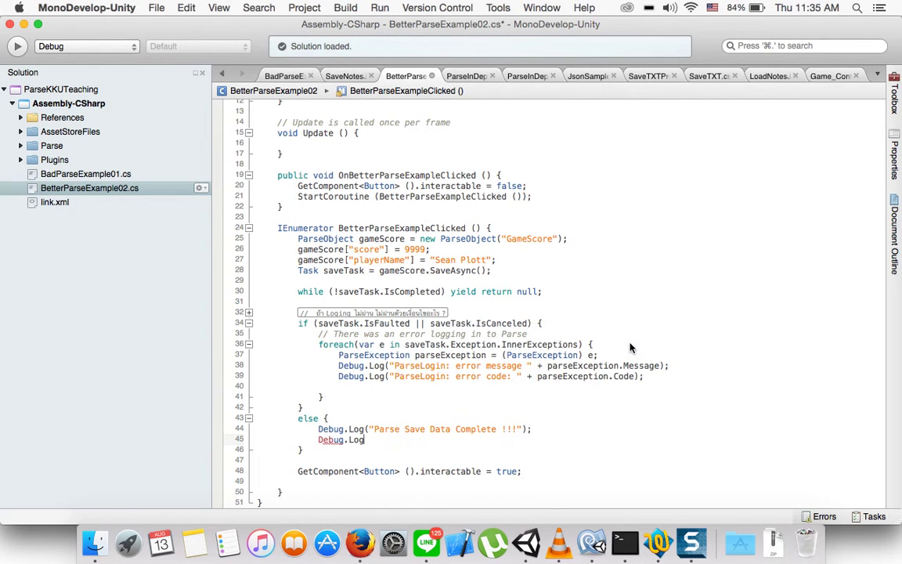
pyautogui.write('(gameS')
pyautogui.press('Return')
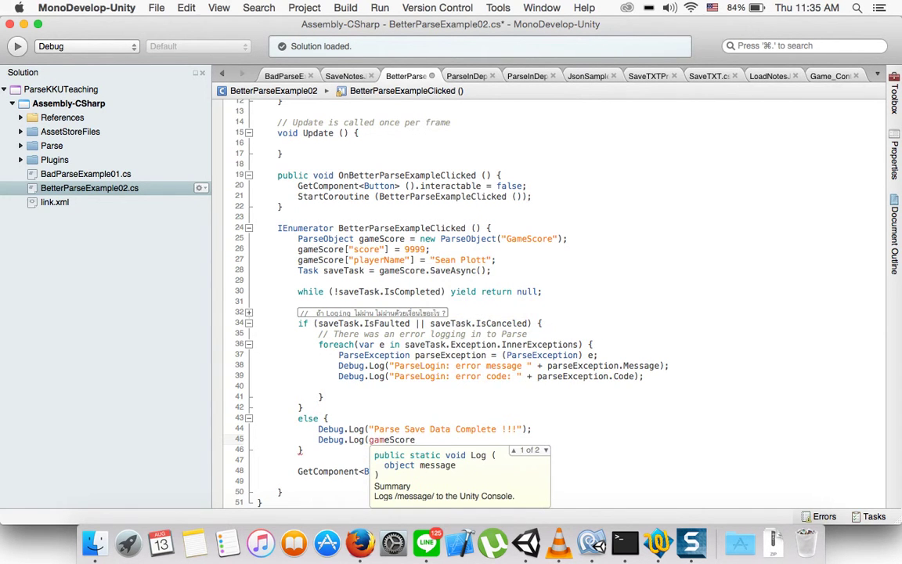
pyautogui.write('.O')
pyautogui.press('Return')
pyautogui.write(');')
pyautogui.press('Return')
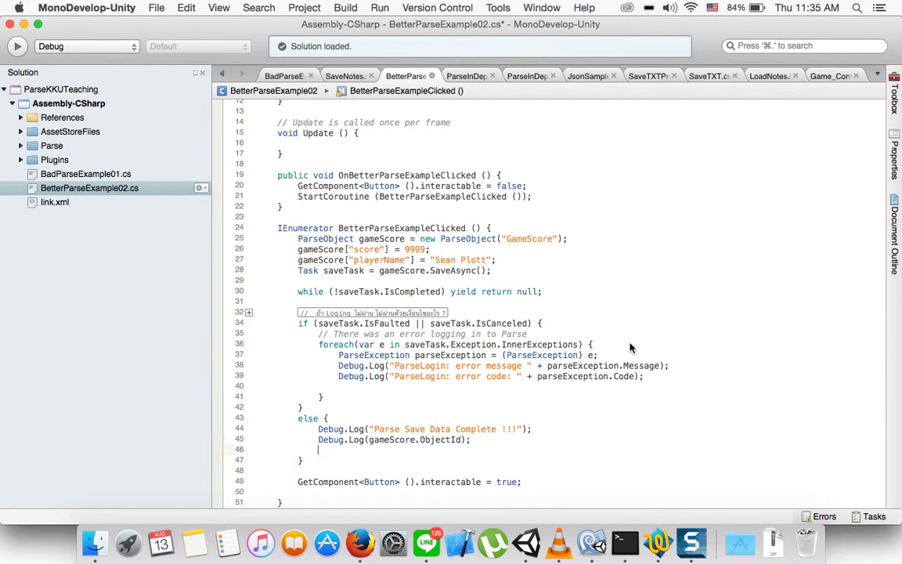
pyautogui.write('Playe')
pyautogui.press('BackSpace')
pyautogui.press('BackSpace')
pyautogui.press('BackSpace')
pyautogui.press('BackSpace')
pyautogui.press('BackSpace')
# Begin line 46 with PlayerPrefs.SetString using autocomplete
pyautogui.write('Plaer')
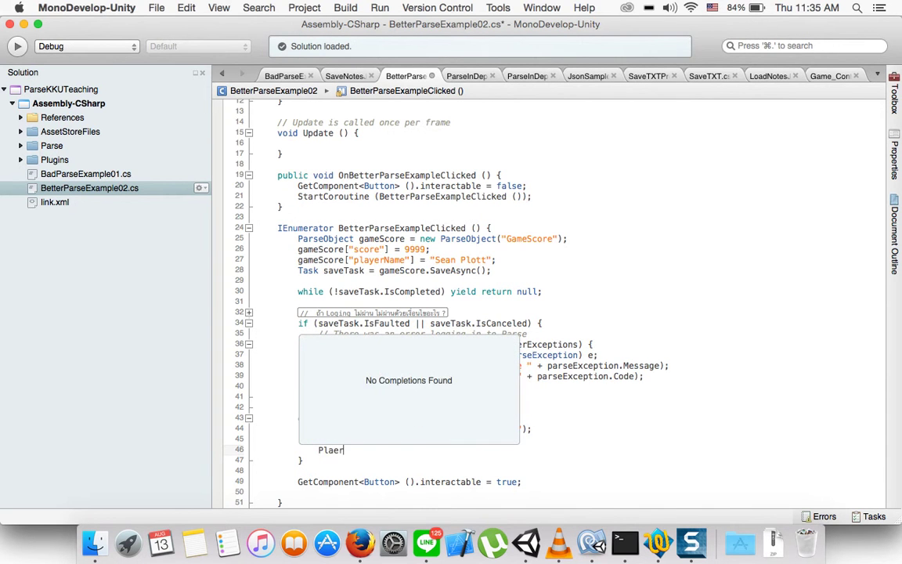
pyautogui.press('BackSpace')
pyautogui.press('BackSpace')
pyautogui.press('BackSpace')
pyautogui.press('BackSpace')
pyautogui.write('Plae')
pyautogui.press('BackSpace')
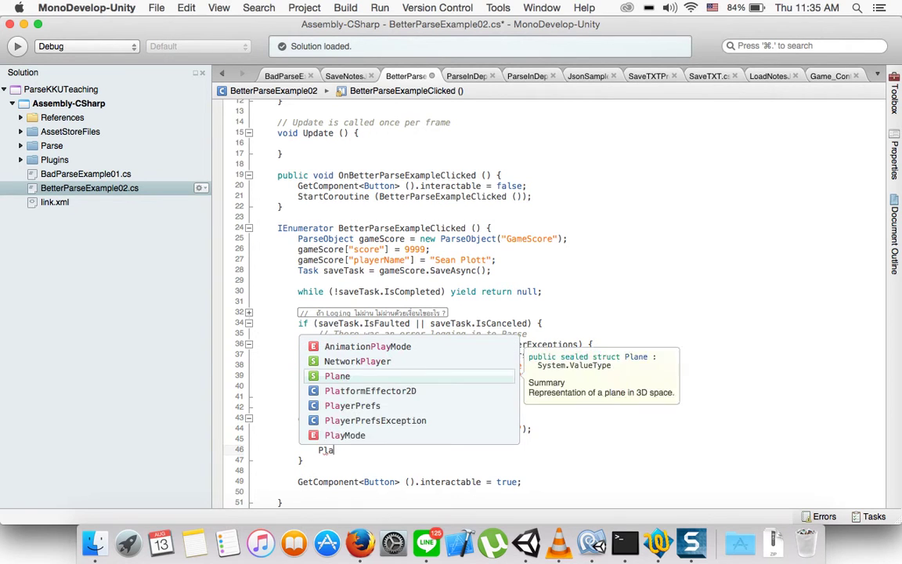
pyautogui.write('y')
pyautogui.press('Up')
pyautogui.press('Up')
pyautogui.press('Return')
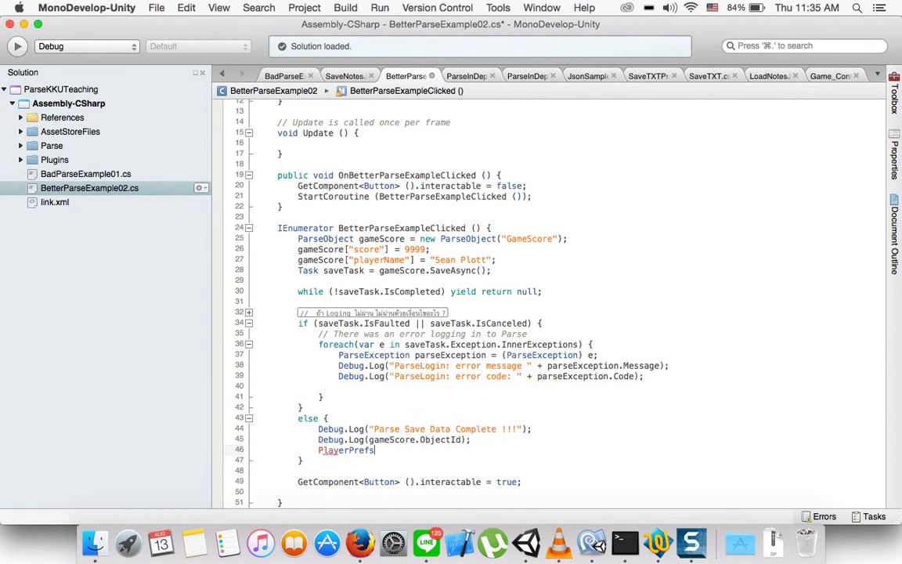
pyautogui.write('.s')
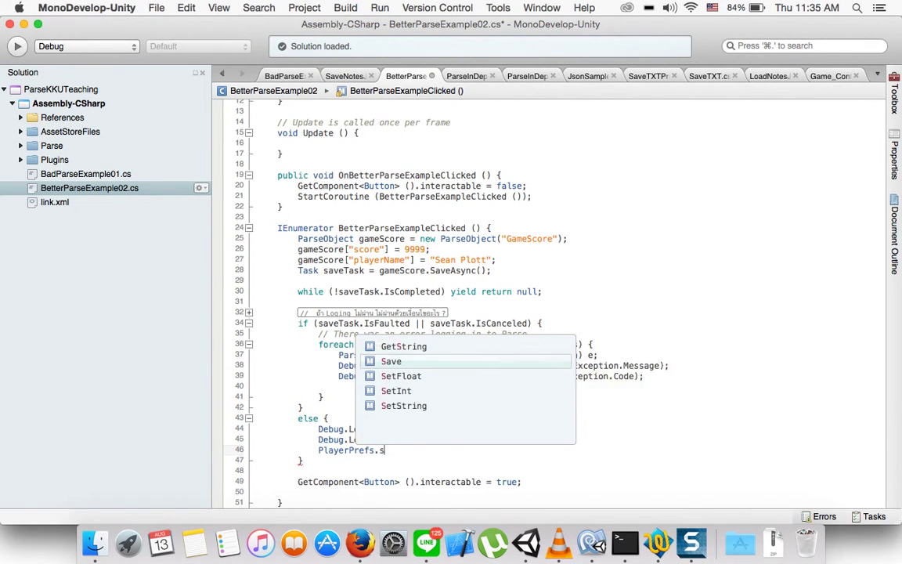
pyautogui.write('et')
pyautogui.press('Down')
pyautogui.press('Return')
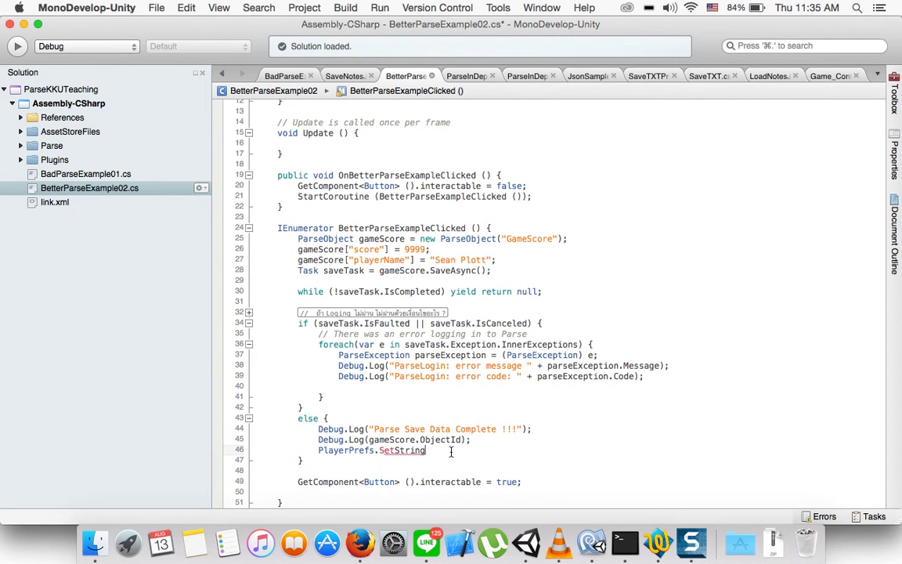
# Pass "ObjectID" and gameScore.ObjectId to SetString, close the statement, and save the script
pyautogui.write('("ObjectID')
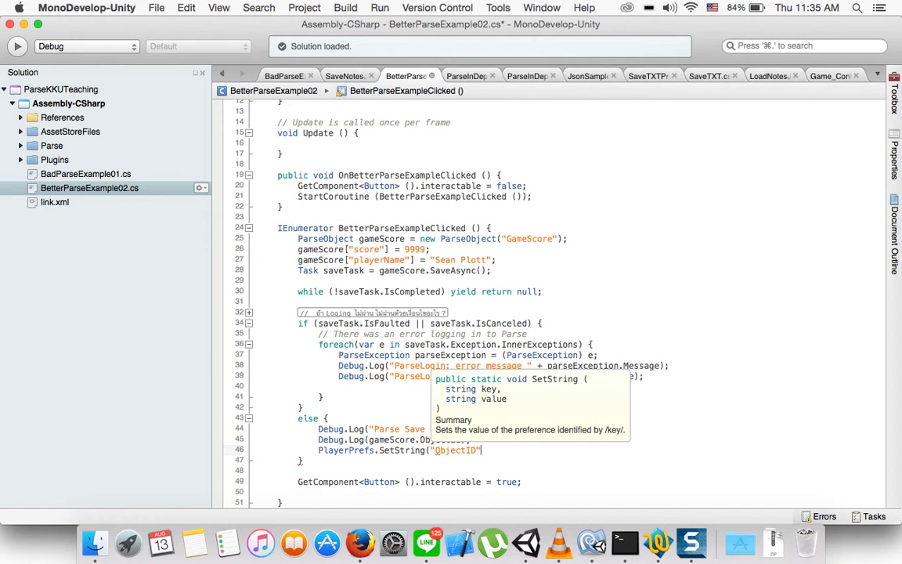
pyautogui.write(',game')
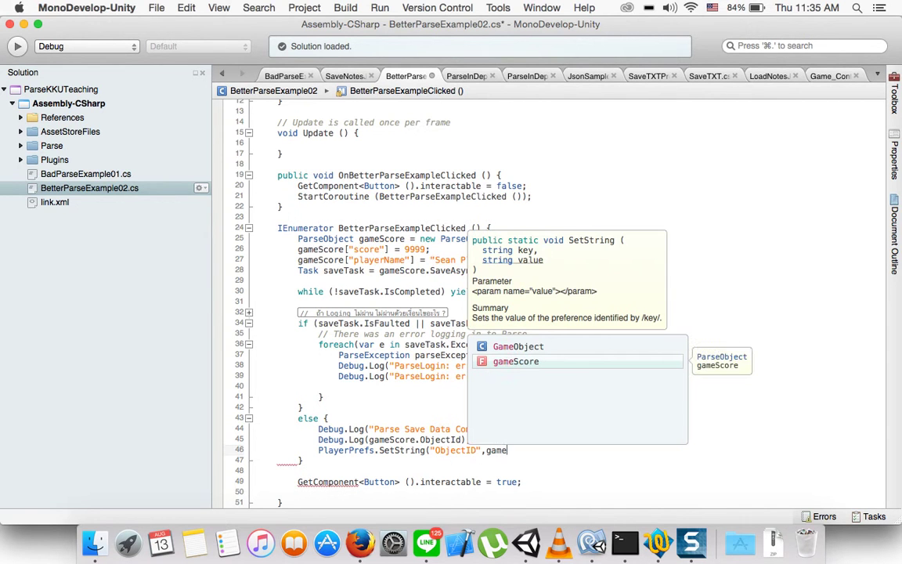
pyautogui.press('Return')
pyautogui.write('.o')
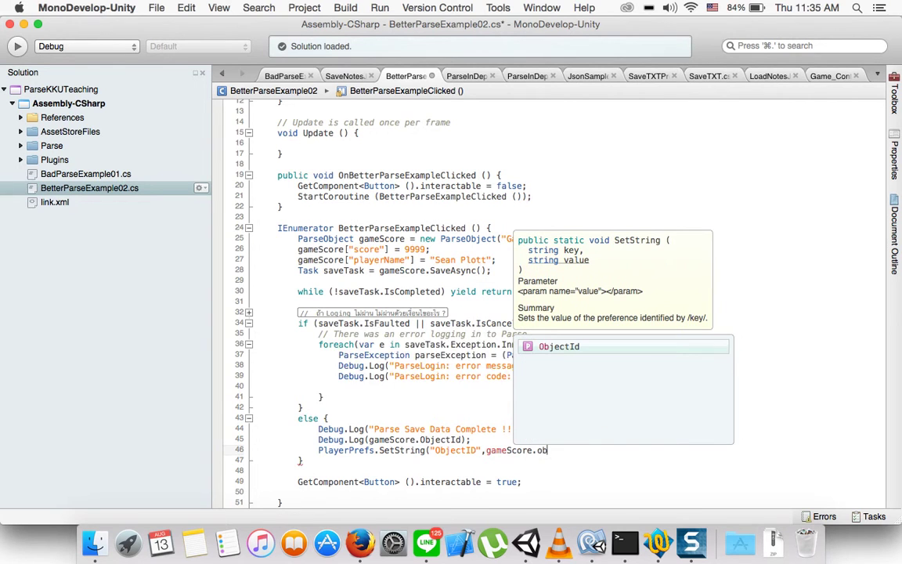
pyautogui.write('b')
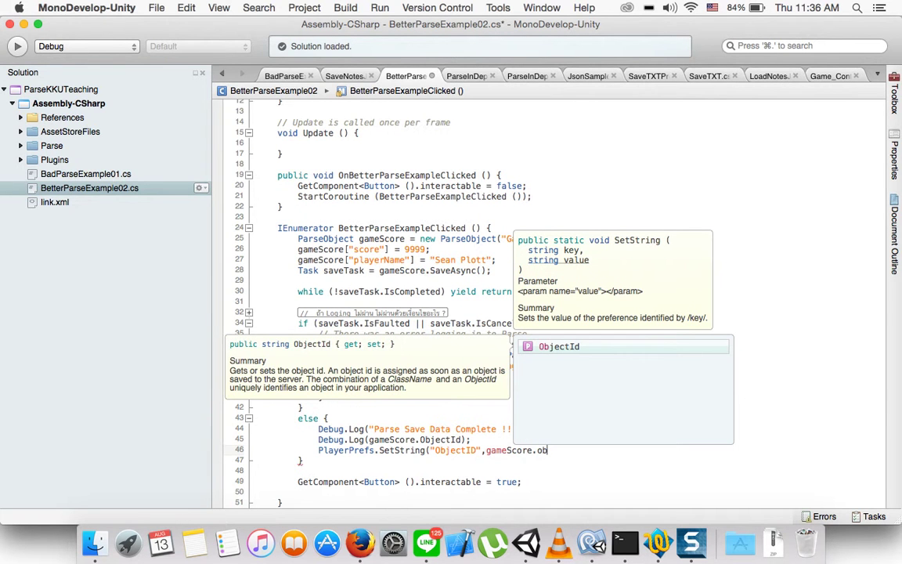
pyautogui.press('Return')
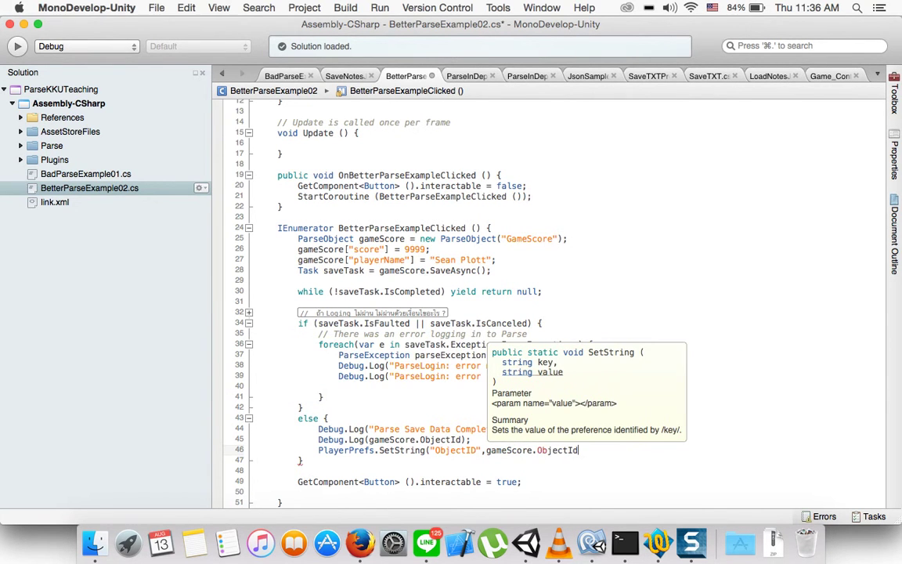
pyautogui.write(');')
pyautogui.press('super+s')
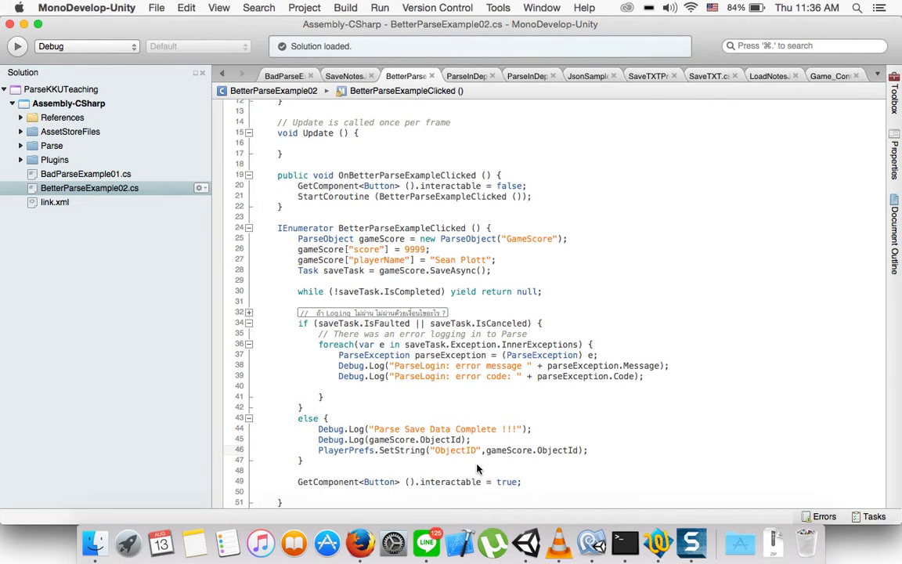
# Back in Unity, add a UI Input Field as a child of the Canvas
pyautogui.click(526, 543)
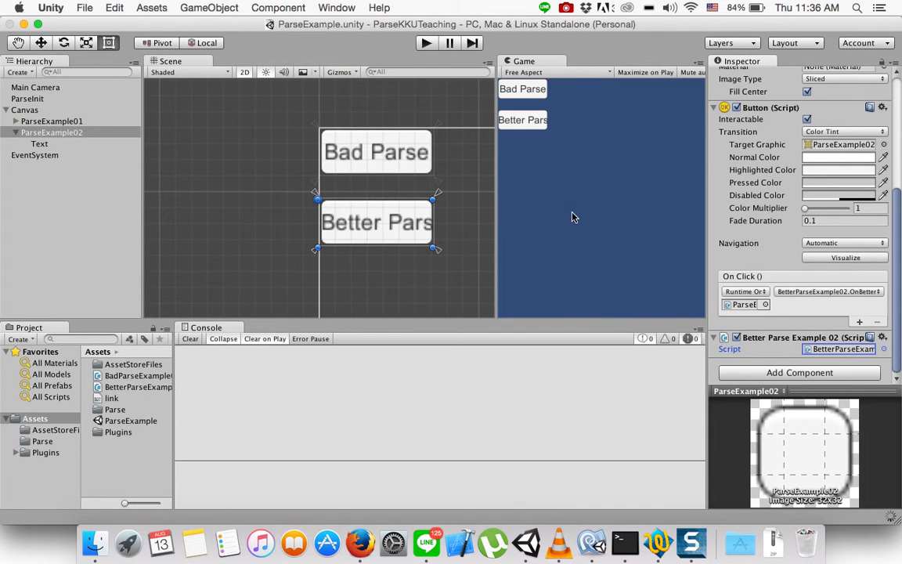
pyautogui.click(14, 133)
pyautogui.click(31, 109)
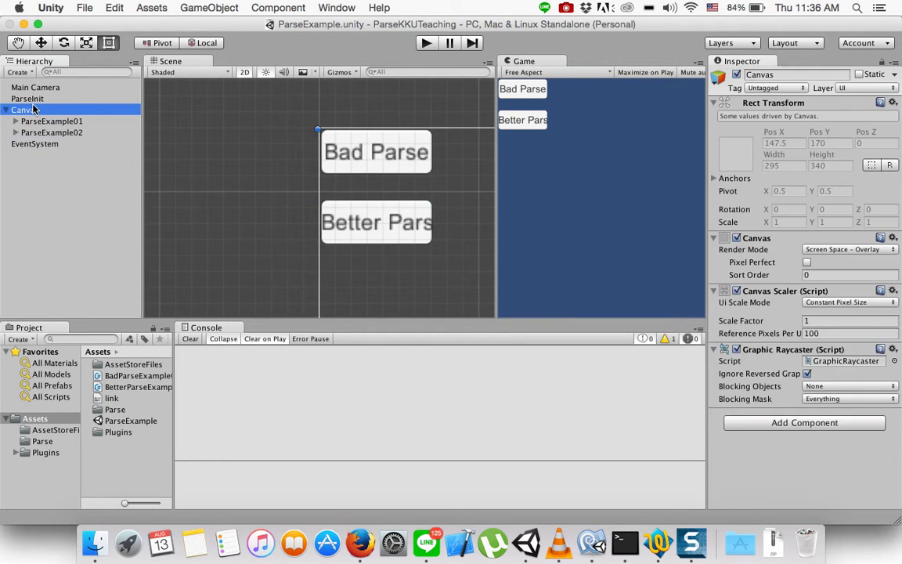
pyautogui.rightClick(33, 110)
pyautogui.moveTo(122, 284)
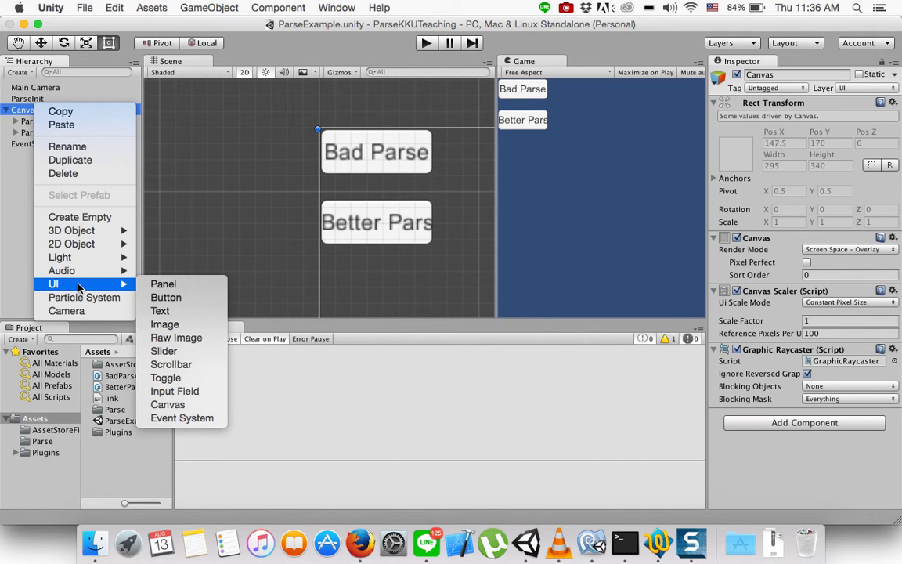
pyautogui.click(174, 391)
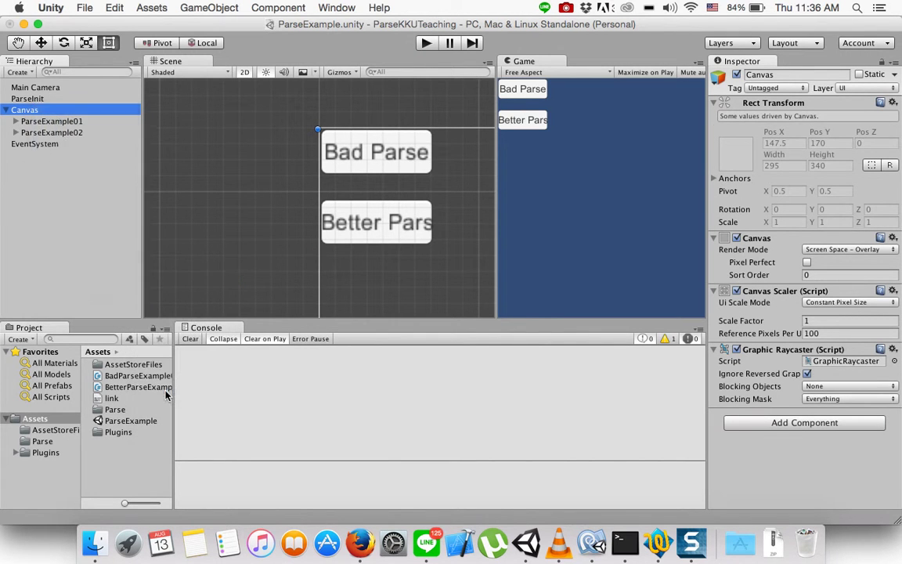
pyautogui.scroll(-2, 419, 216)
pyautogui.click(595, 200)
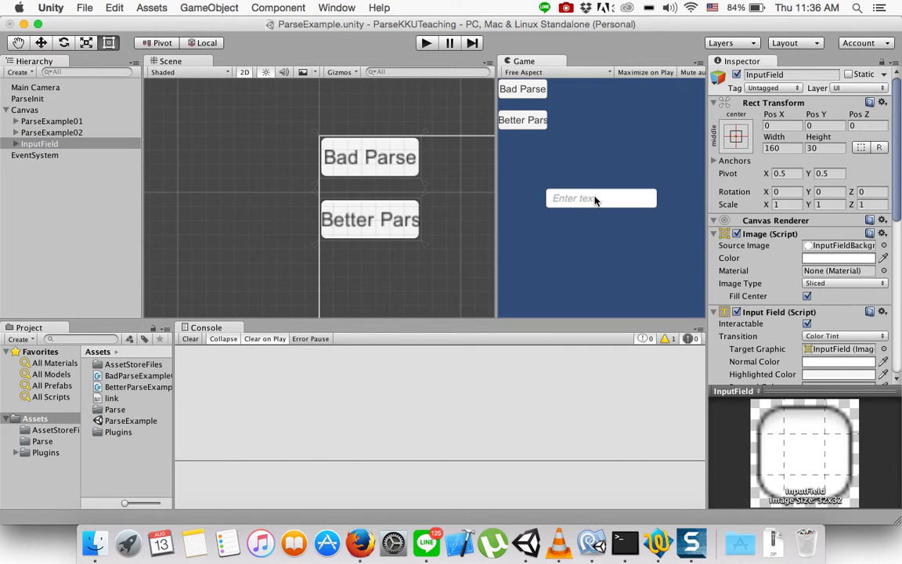
# Select and frame the InputField, then set its anchor preset to top-center
pyautogui.doubleClick(50, 146)
pyautogui.scroll(-3, 342, 137)
pyautogui.click(309, 192)
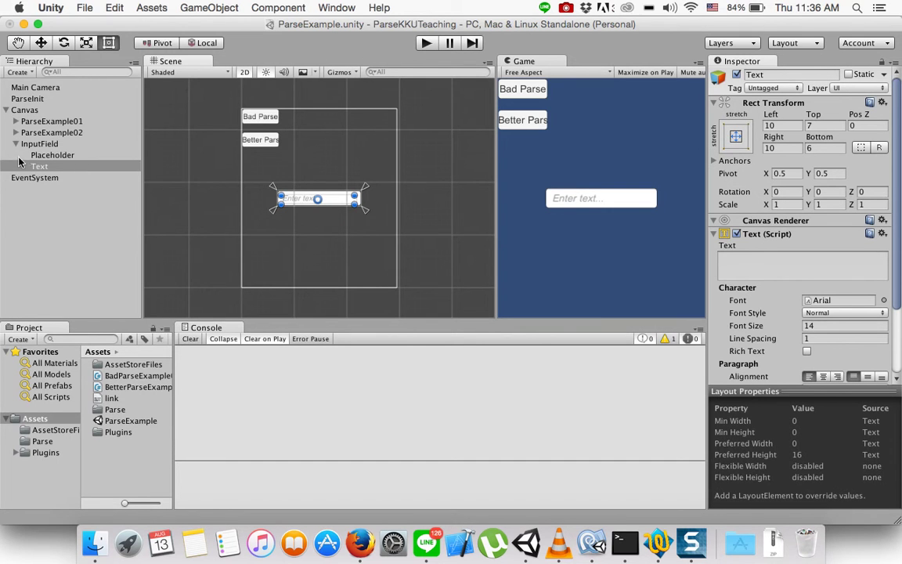
pyautogui.click(54, 144)
pyautogui.doubleClick(54, 144)
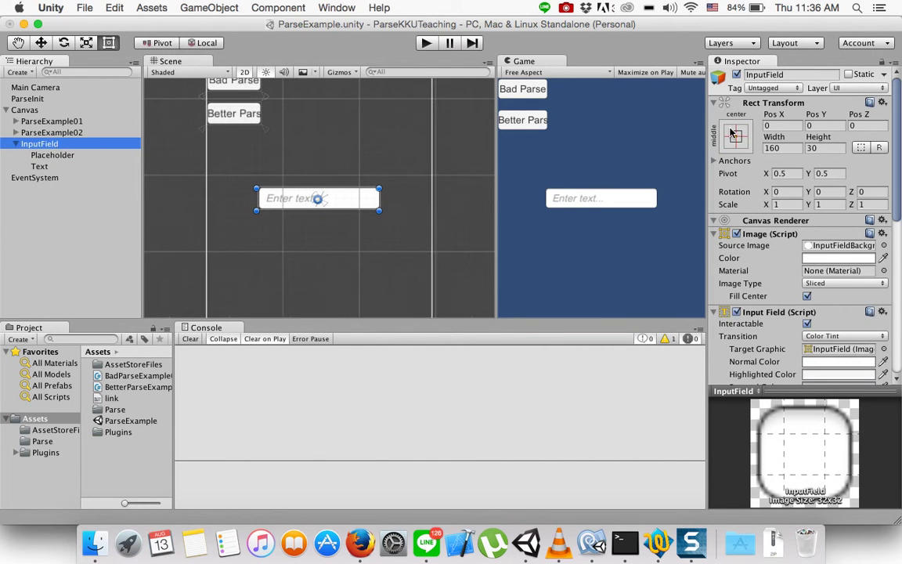
pyautogui.click(735, 137)
pyautogui.keyDown('alt'); pyautogui.click(812, 245); pyautogui.keyUp('alt')
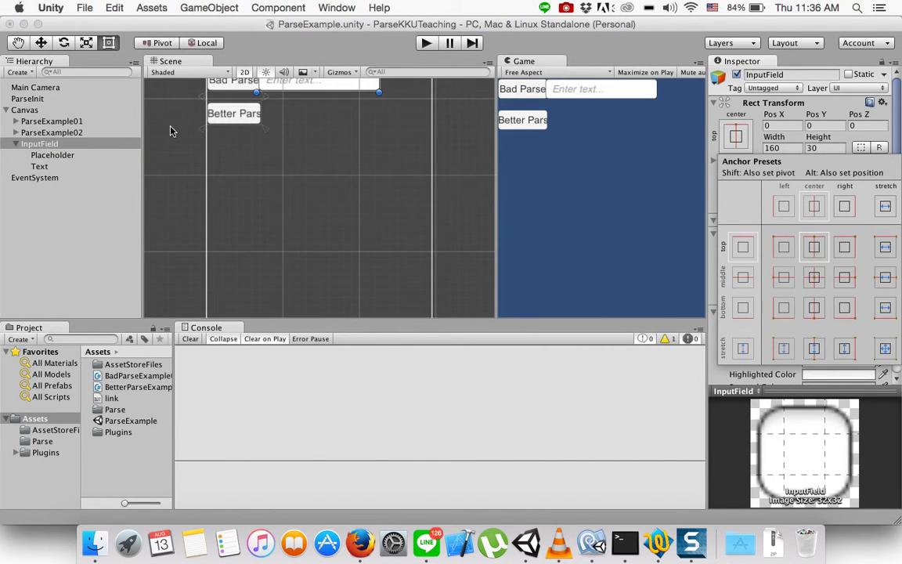
pyautogui.scroll(-2, 297, 125)
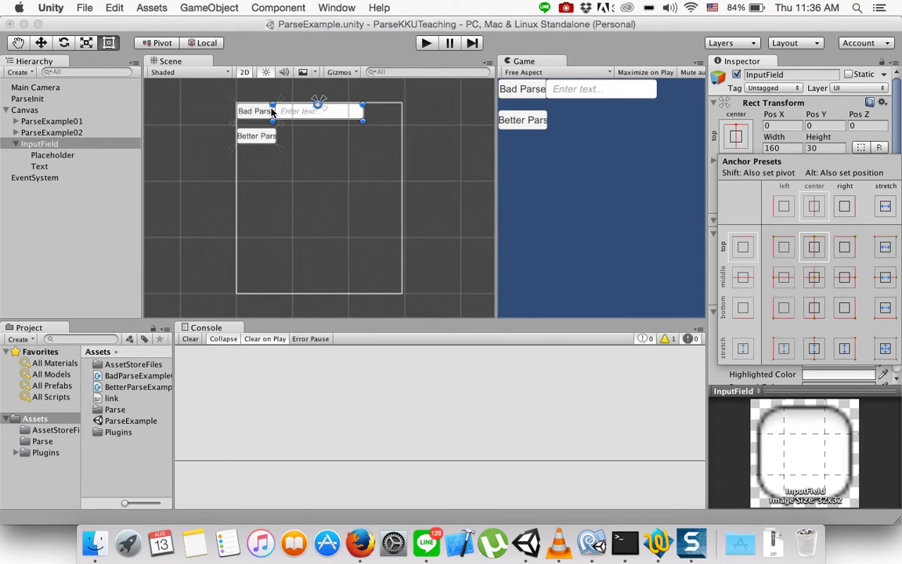
pyautogui.click(295, 134)
pyautogui.scroll(5, 317, 94)
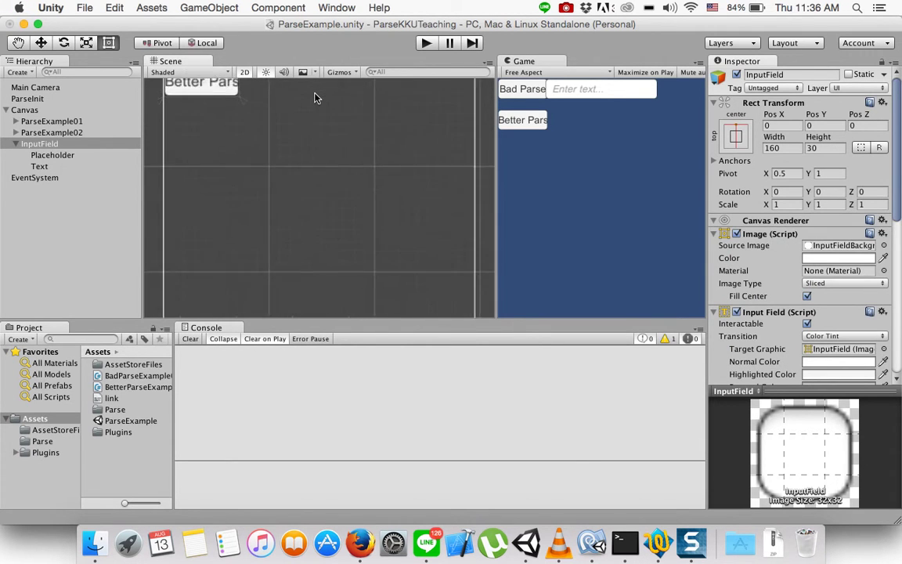
pyautogui.press('f')
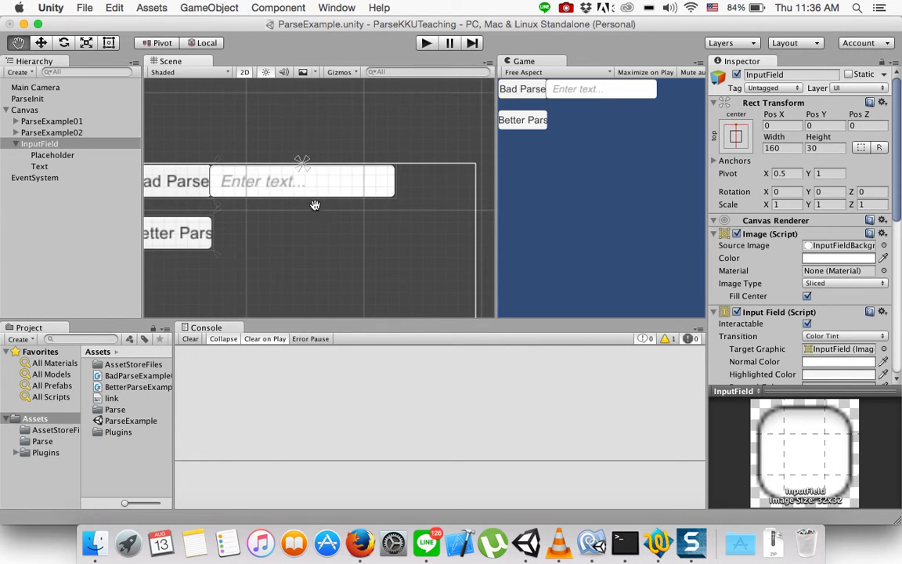
# Switch between the Move and Rect tools and toggle the 2D scene view around the InputField
pyautogui.click(40, 42)
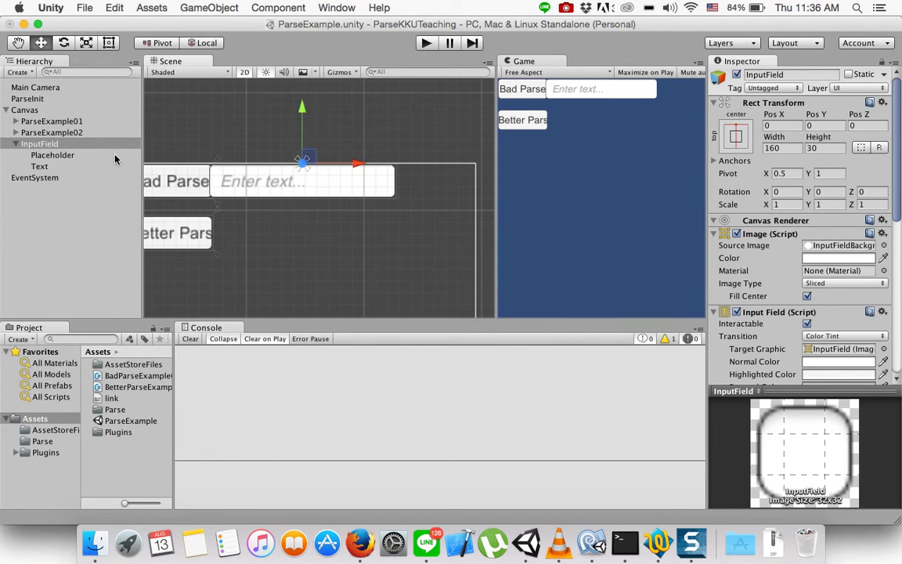
pyautogui.click(109, 42)
pyautogui.click(42, 44)
pyautogui.click(109, 42)
pyautogui.click(42, 44)
pyautogui.click(109, 42)
pyautogui.click(244, 71)
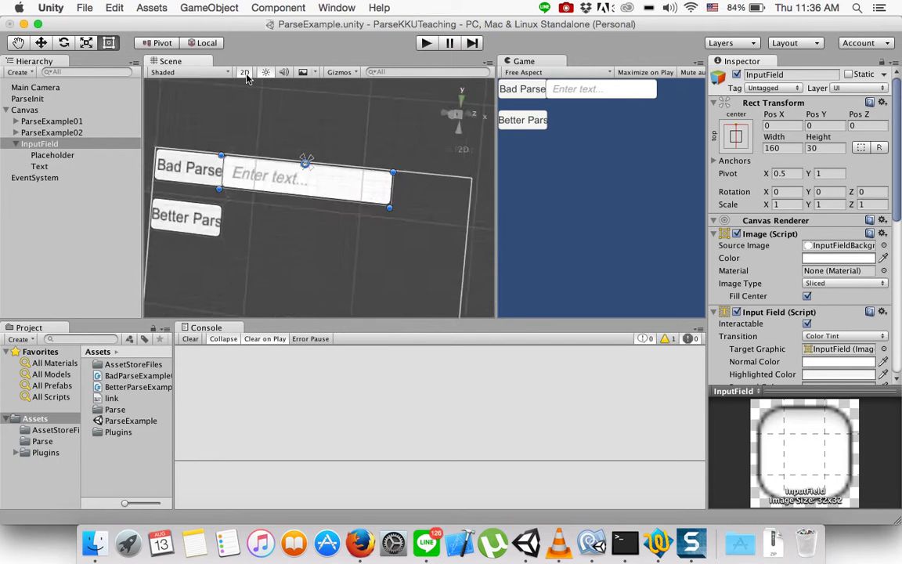
pyautogui.press('w')
pyautogui.click(245, 73)
pyautogui.press('t')
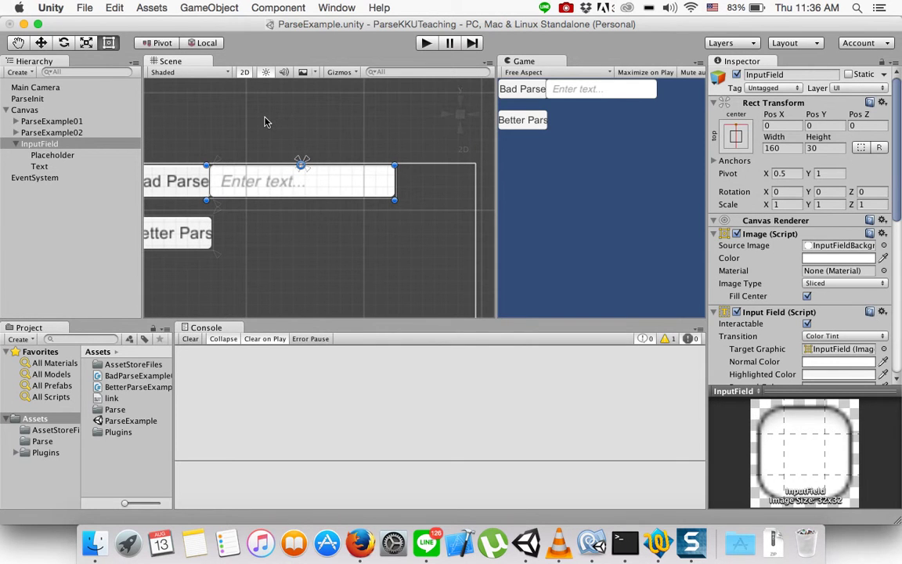
pyautogui.click(41, 43)
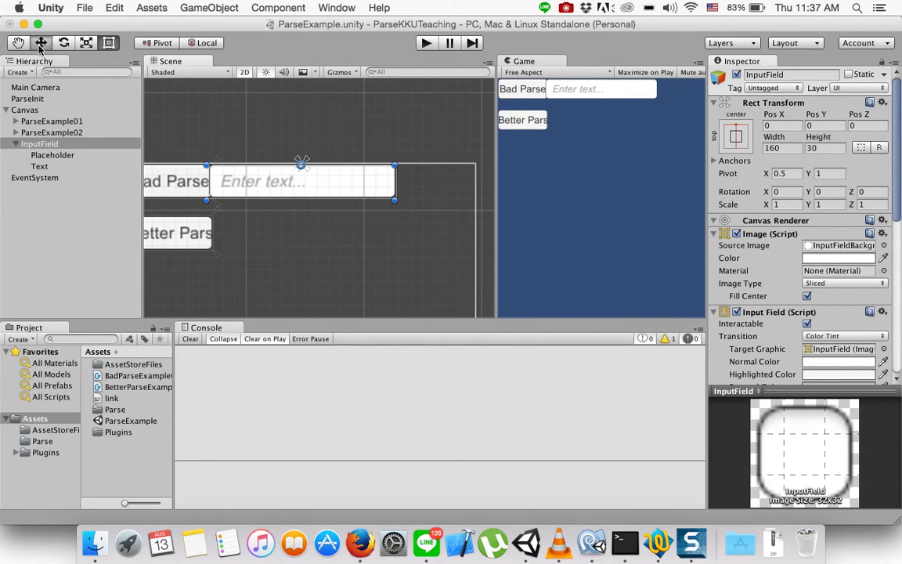
pyautogui.click(109, 43)
pyautogui.click(39, 42)
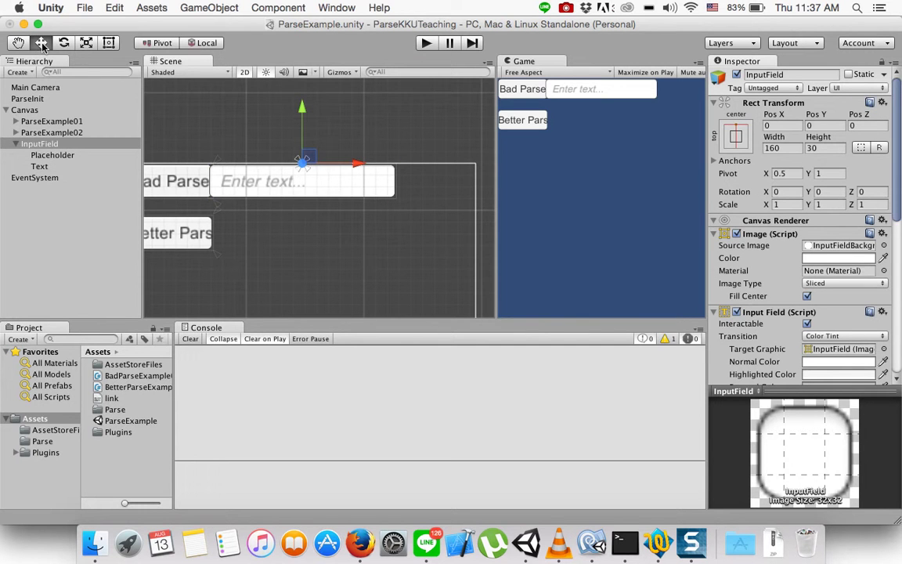
# With the Rect tool, narrow the InputField to about 75.6 wide and drag its anchors to the bottom-right corner
pyautogui.click(110, 44)
pyautogui.moveTo(209, 181); pyautogui.dragTo(228, 179)
pyautogui.moveTo(391, 183)
pyautogui.mouseDown()
pyautogui.moveTo(302, 173)
pyautogui.moveTo(314, 173)
pyautogui.mouseUp()
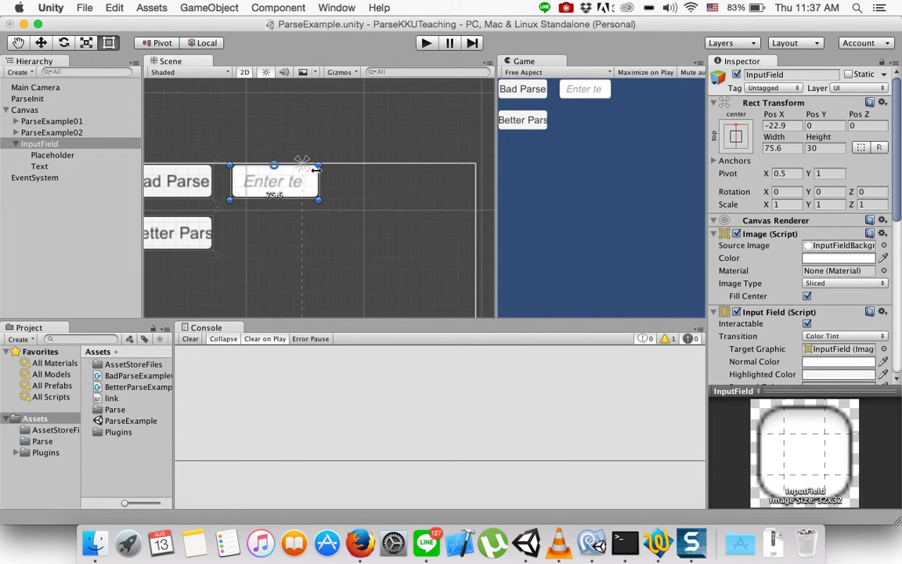
pyautogui.moveTo(307, 171); pyautogui.dragTo(323, 207)
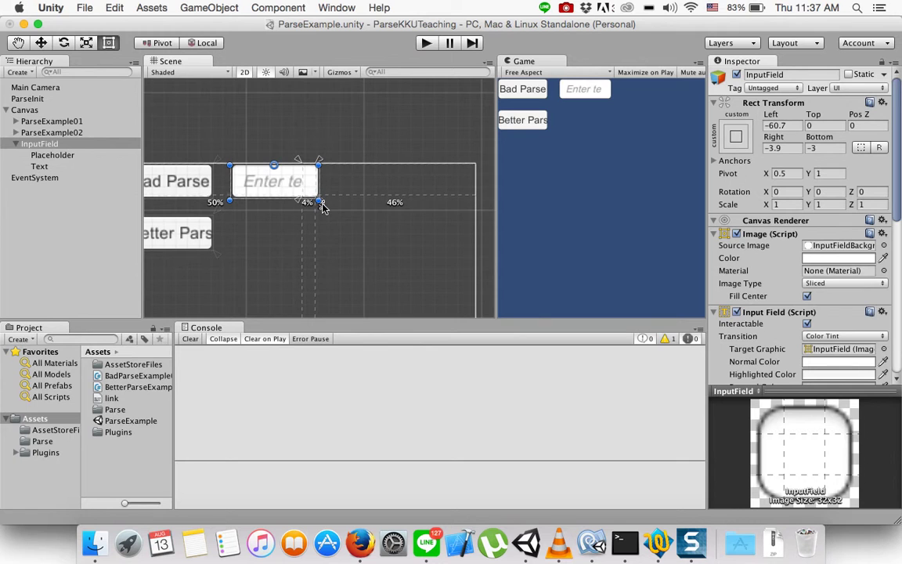
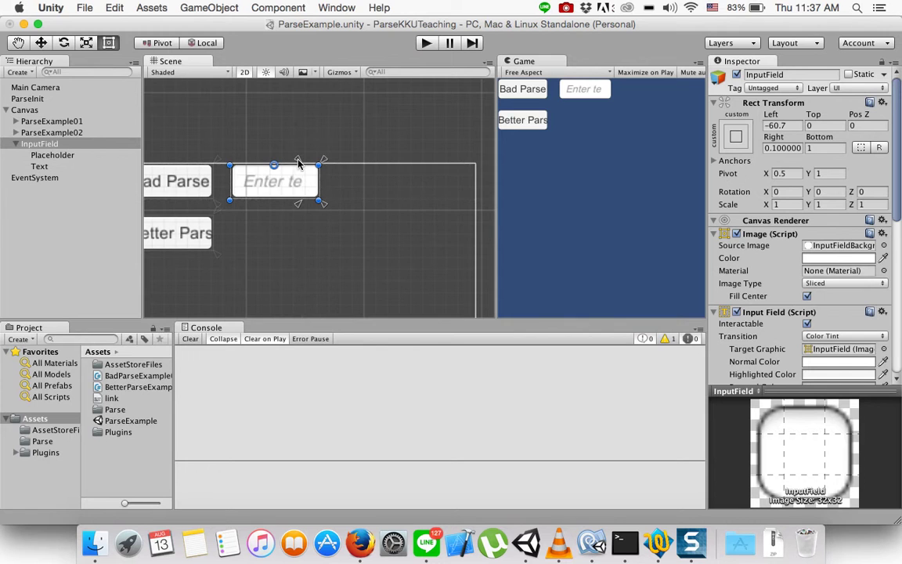
# Shift the InputField anchor left and change its Placeholder text to 'ObjectID...'
pyautogui.moveTo(298, 161)
pyautogui.mouseDown()
pyautogui.moveTo(218, 159)
pyautogui.moveTo(226, 159)
pyautogui.mouseUp()
pyautogui.click(48, 155)
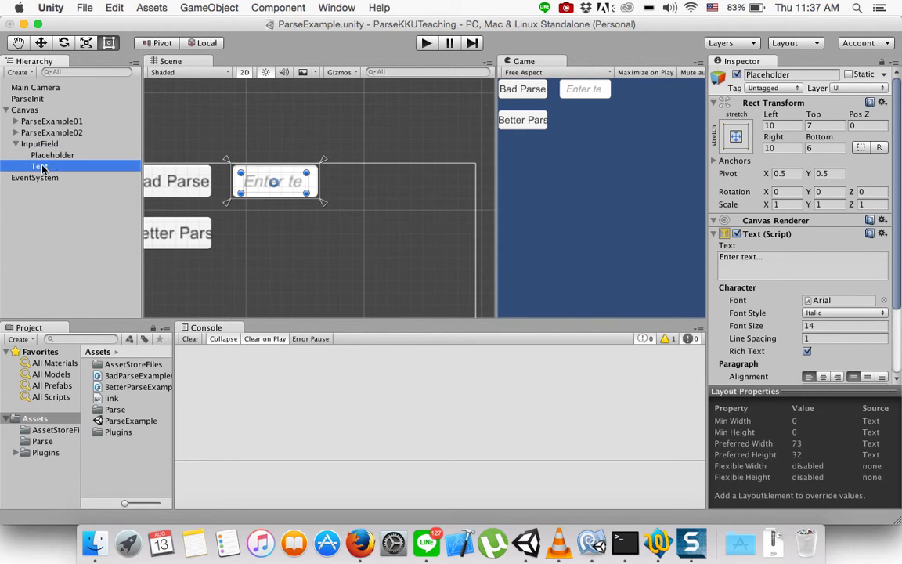
pyautogui.click(55, 178)
pyautogui.click(54, 167)
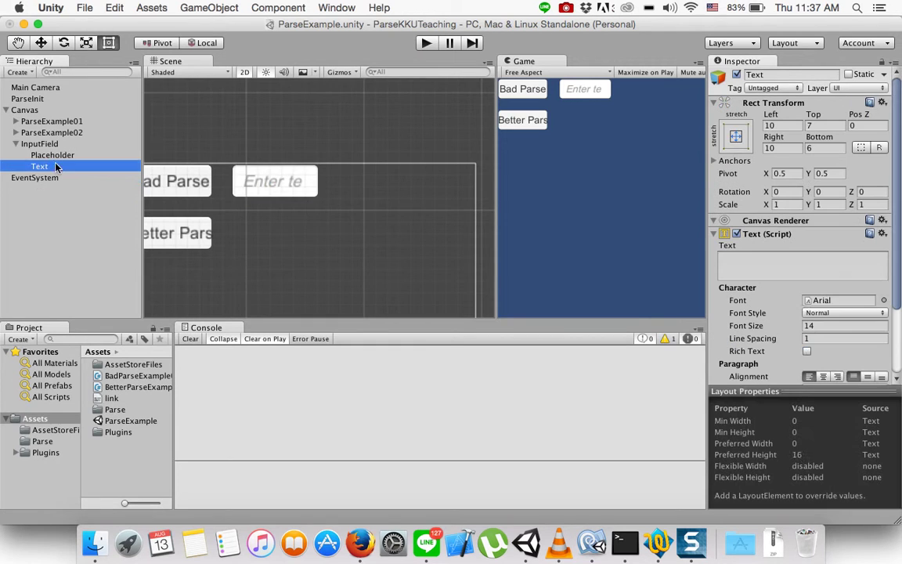
pyautogui.click(65, 156)
pyautogui.click(772, 264)
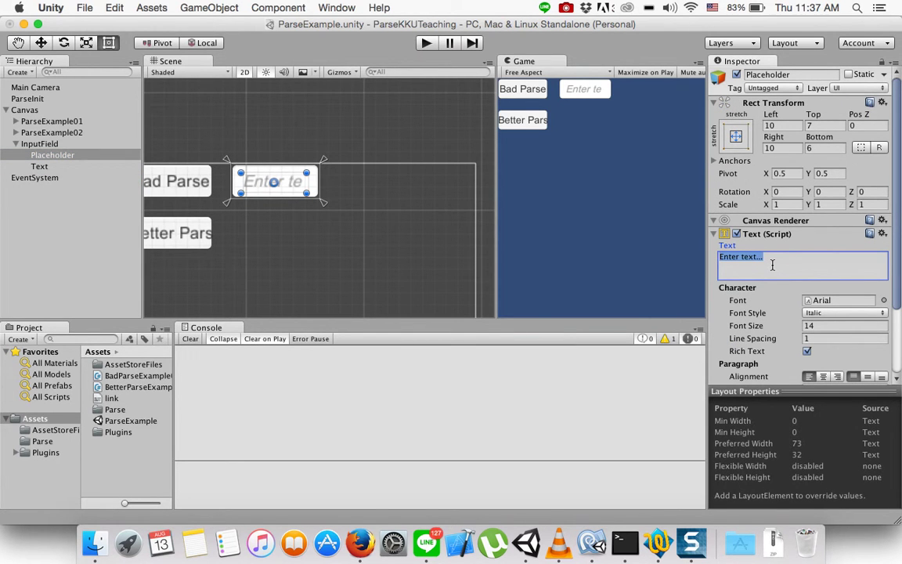
pyautogui.write('Obje')
pyautogui.press('BackSpace')
pyautogui.press('BackSpace')
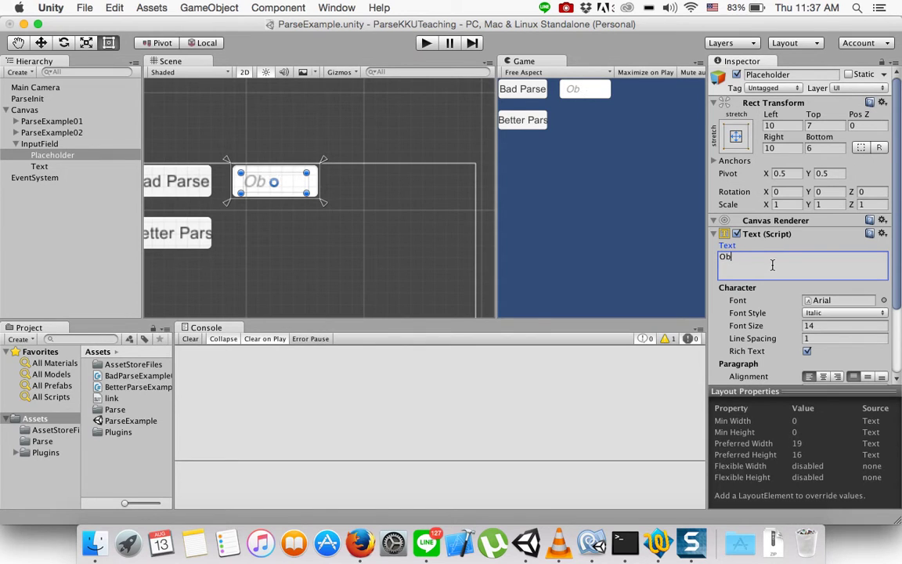
pyautogui.write('jectI')
pyautogui.write('D...')
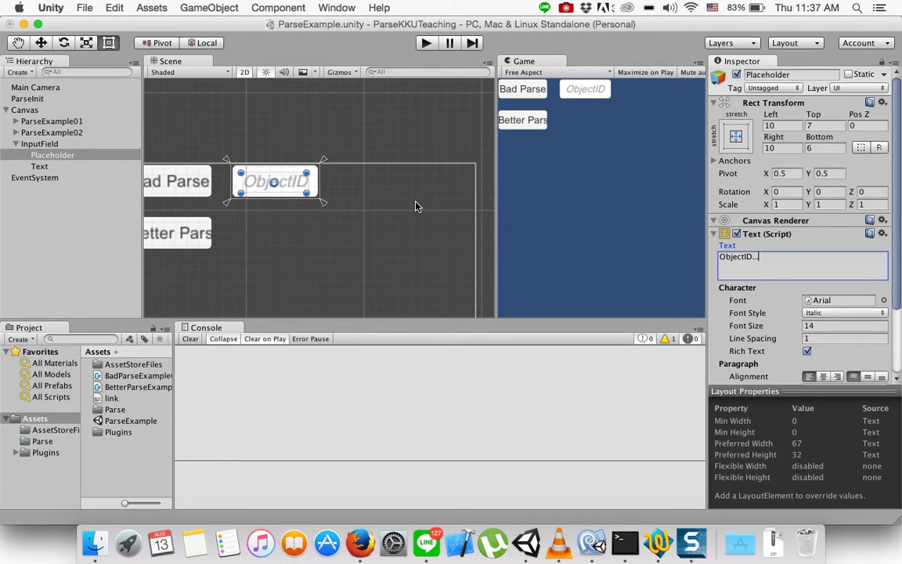
# Select the ParseExample02 object and open its BetterParseExample02 script for editing
pyautogui.click(36, 143)
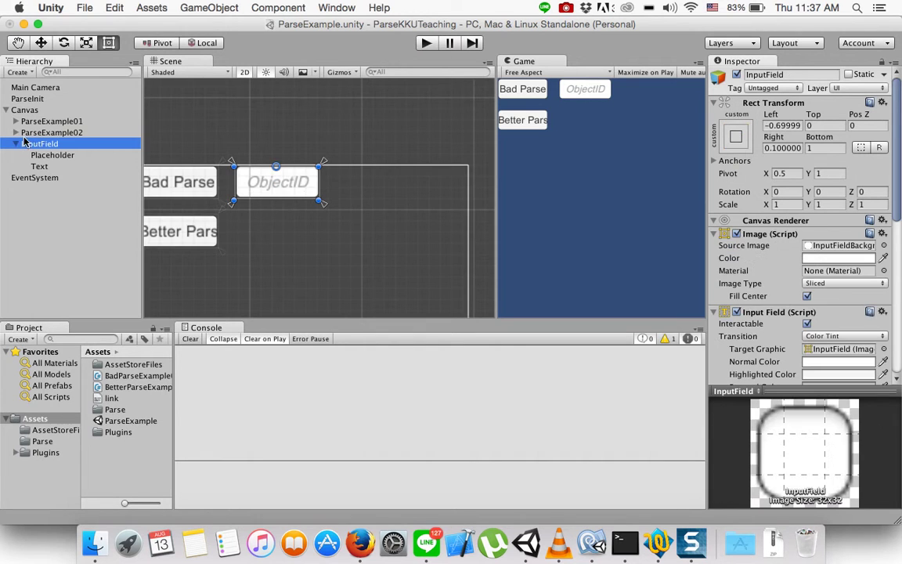
pyautogui.click(15, 143)
pyautogui.click(37, 133)
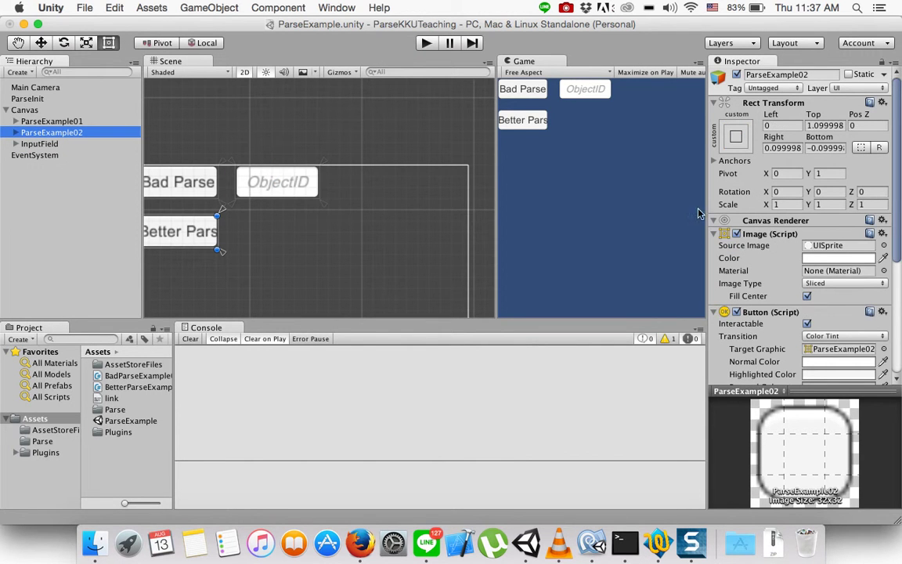
pyautogui.scroll(-3, 806, 220)
pyautogui.scroll(-3, 806, 220)
pyautogui.scroll(-3, 806, 220)
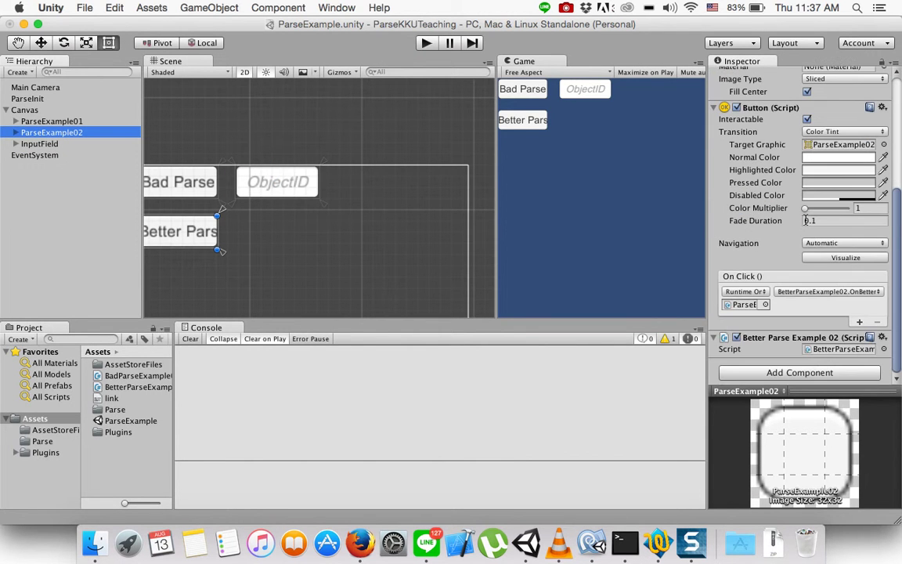
pyautogui.doubleClick(818, 349)
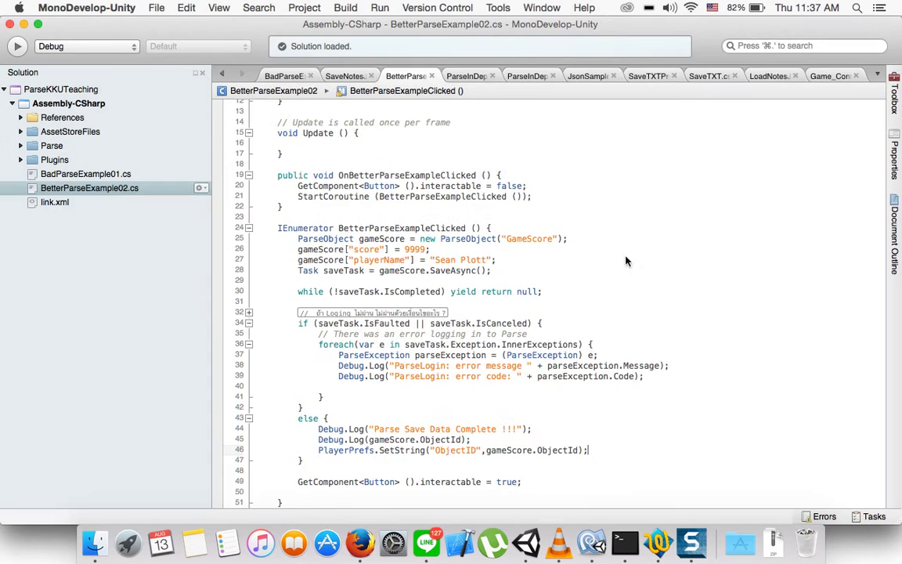
# Declare 'public Text ObjectIDCallBack;' above Start() in BetterParseExample02.cs and save
pyautogui.scroll(5, 527, 259)
pyautogui.click(464, 149)
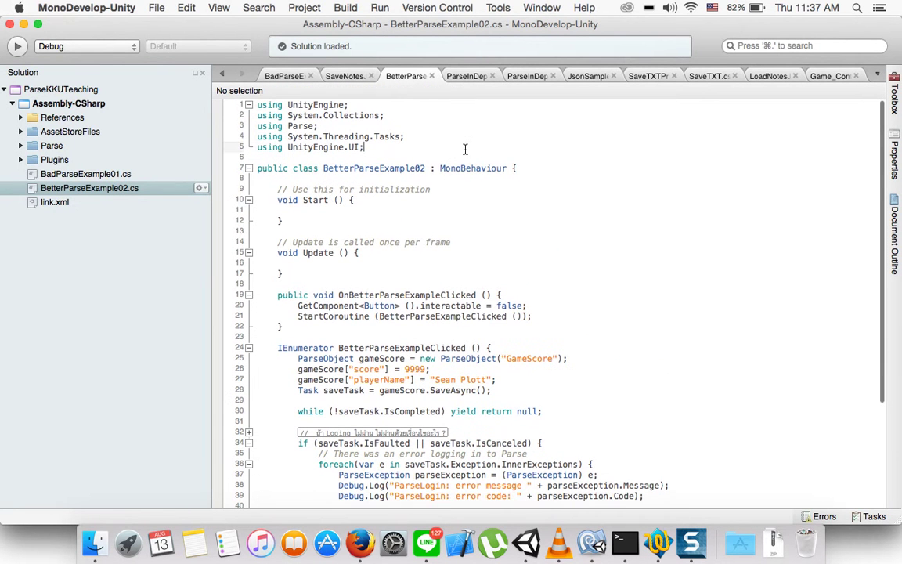
pyautogui.click(433, 179)
pyautogui.press('Return')
pyautogui.write('public Text')
pyautogui.press('Return')
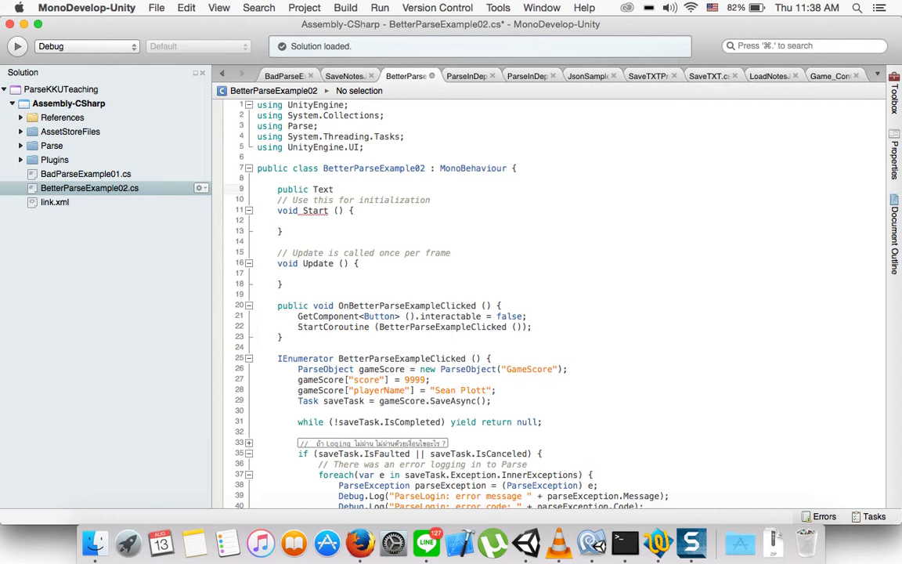
pyautogui.write('IDCallBack;')
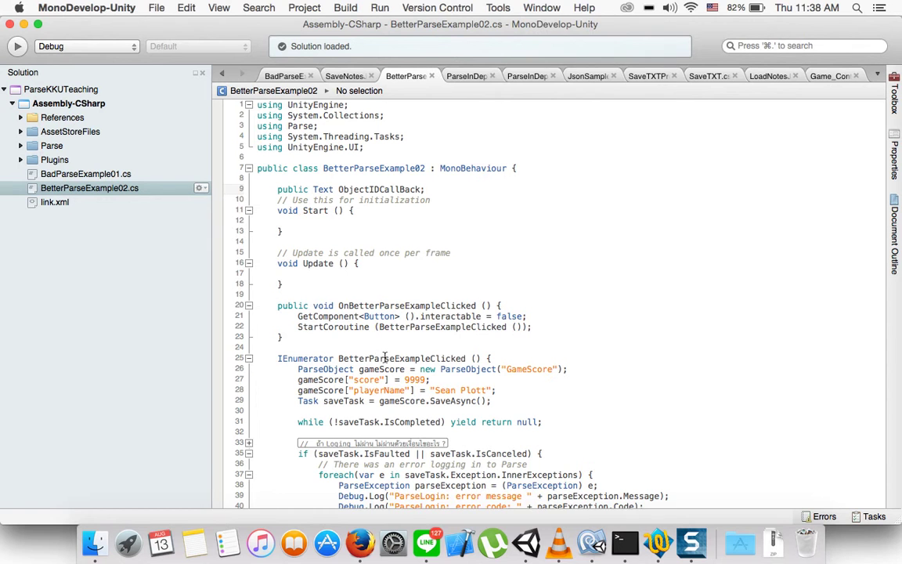
pyautogui.click(427, 548)
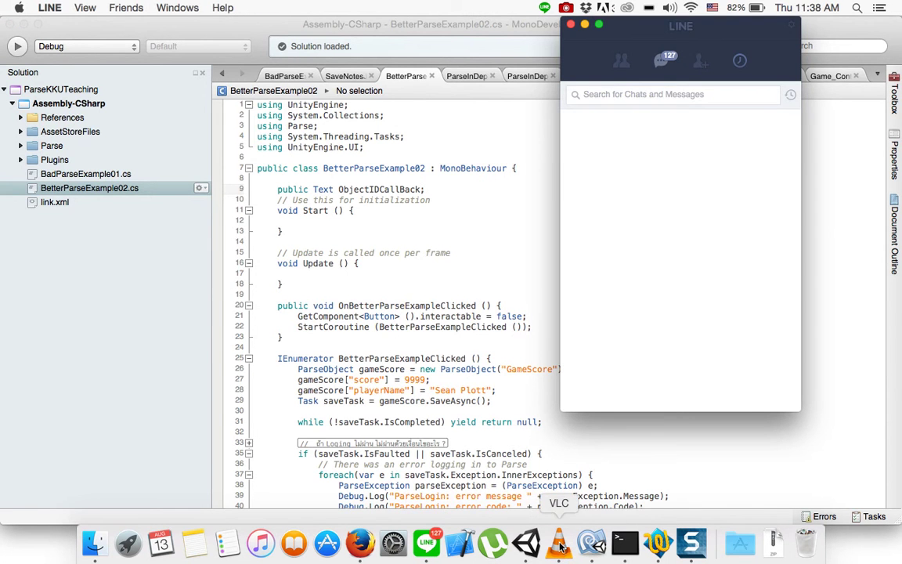
pyautogui.click(527, 548)
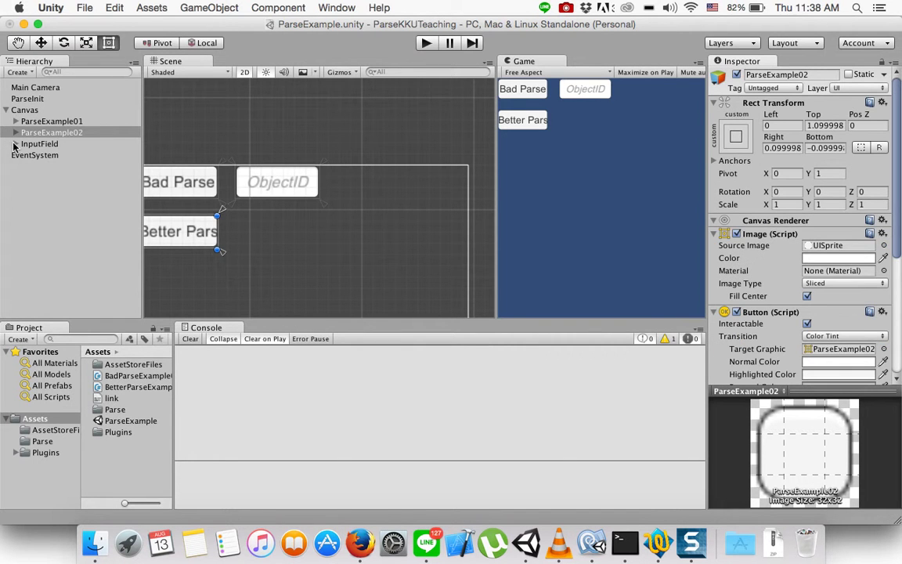
# Drag the InputField's Text child into ParseExample02's Object ID Call Back slot
pyautogui.click(30, 144)
pyautogui.scroll(-10, 723, 137)
pyautogui.scroll(5, 803, 153)
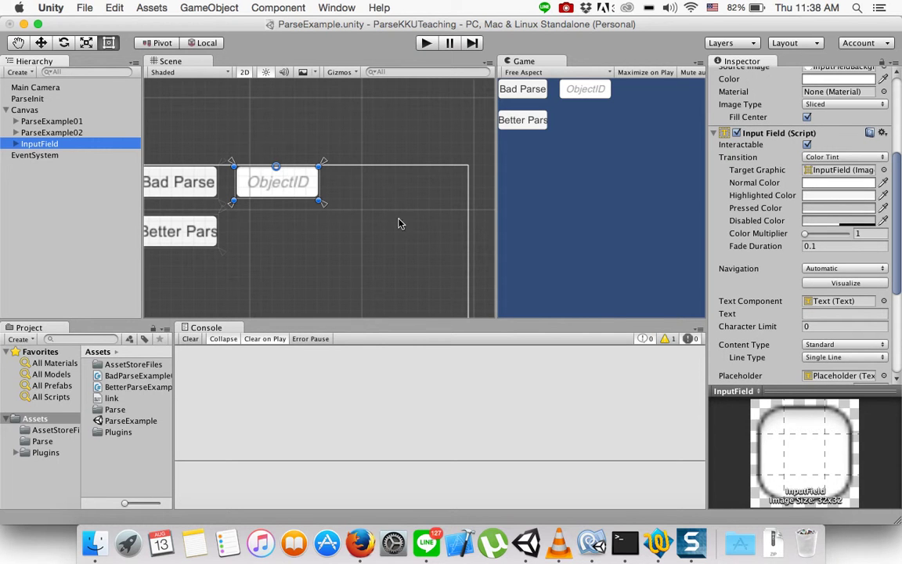
pyautogui.click(15, 144)
pyautogui.click(39, 166)
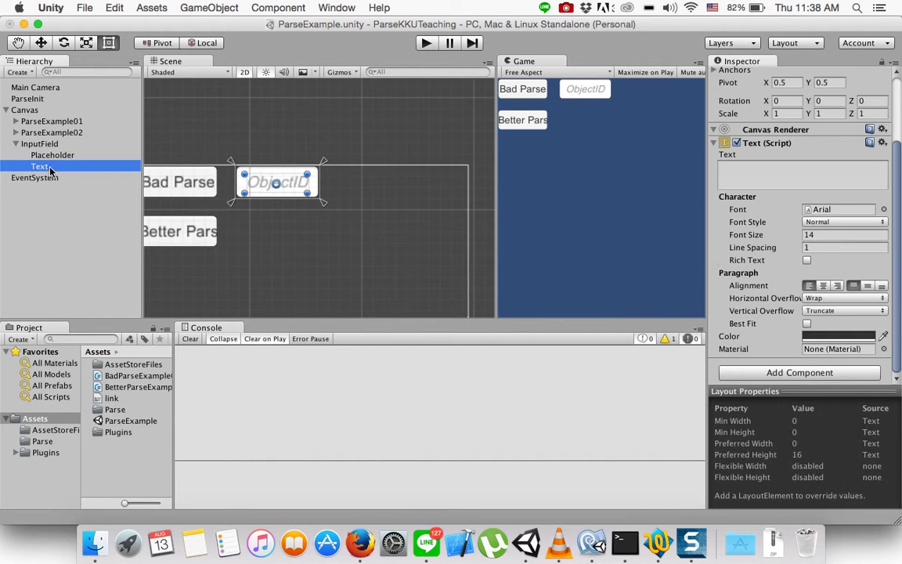
pyautogui.scroll(5, 712, 208)
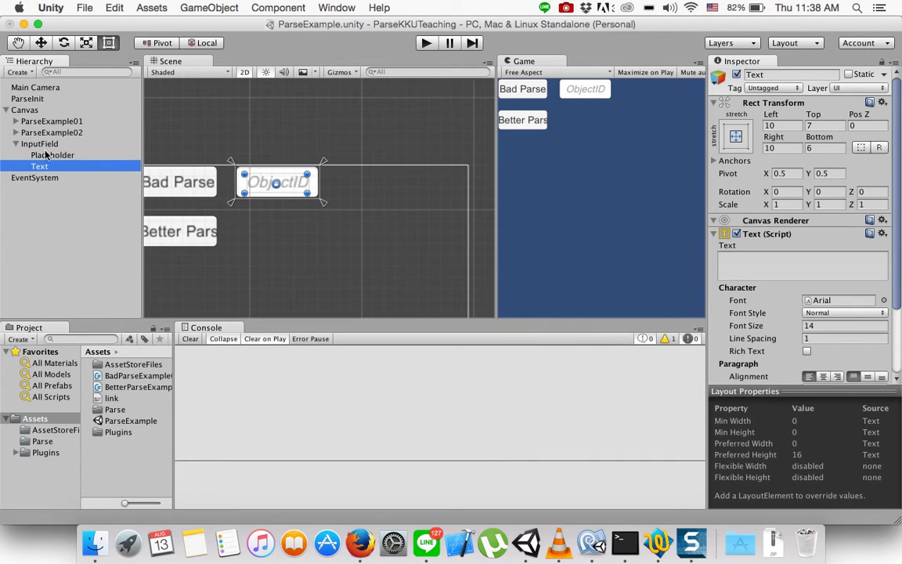
pyautogui.click(36, 132)
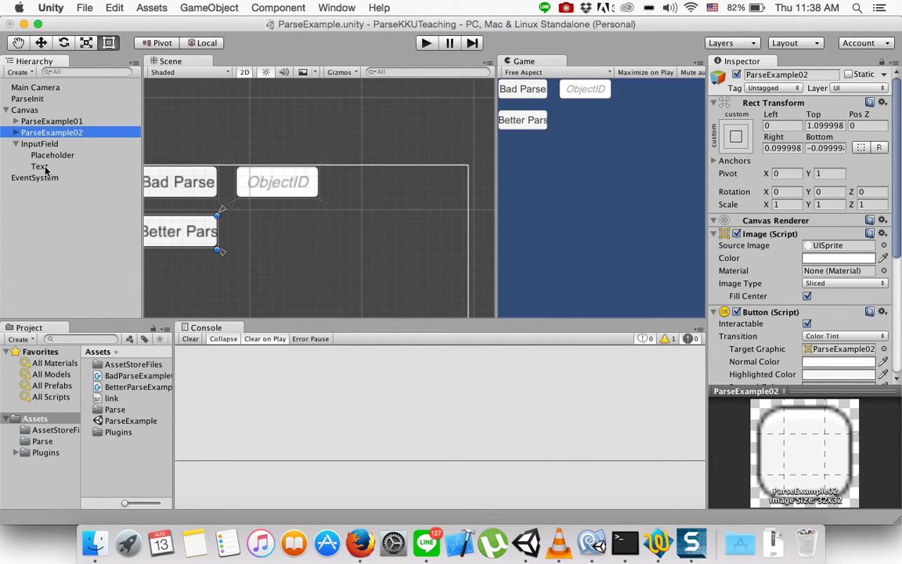
pyautogui.scroll(-8, 699, 198)
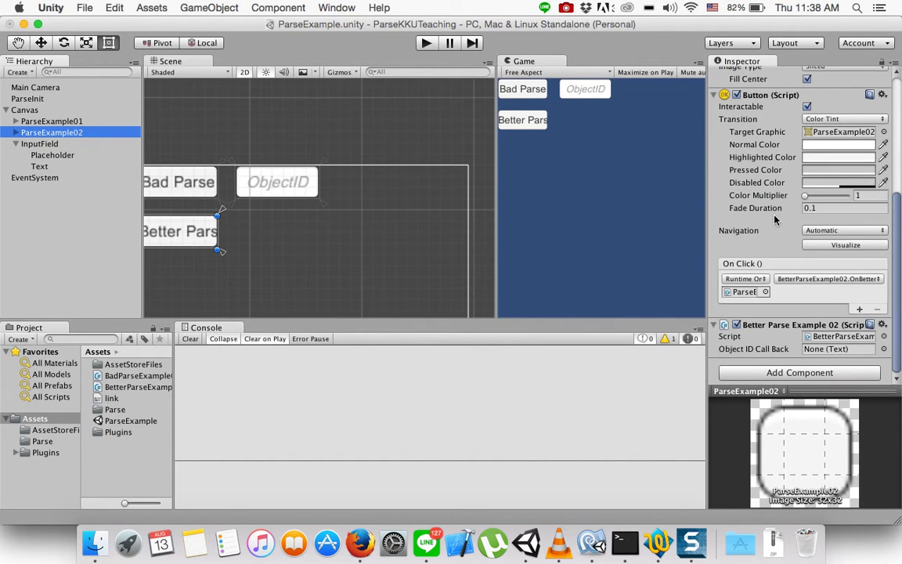
pyautogui.moveTo(46, 165); pyautogui.dragTo(824, 351)
pyautogui.click(592, 542)
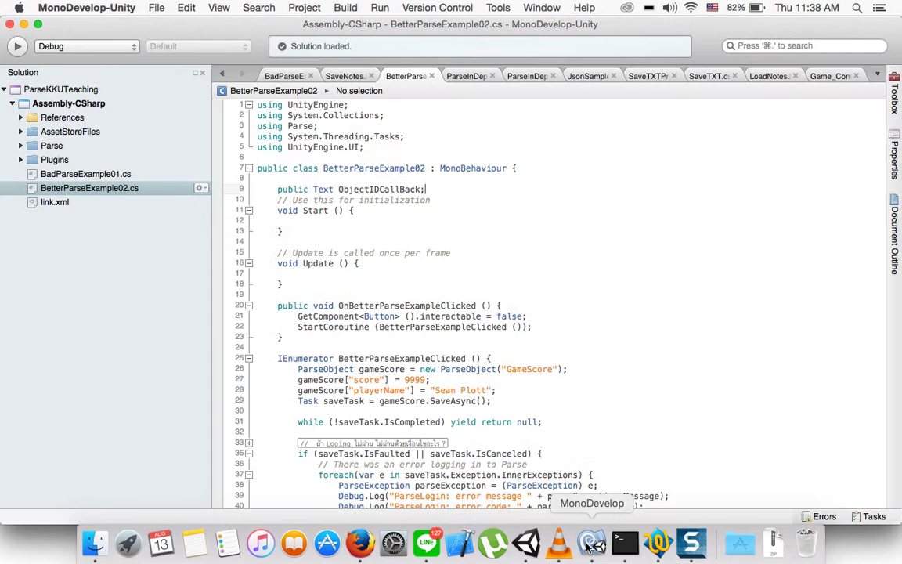
# After the ObjectId log line, add 'ObjectIDCallBack.text = gameScore.ObjectId;' and save the script
pyautogui.scroll(-5, 573, 422)
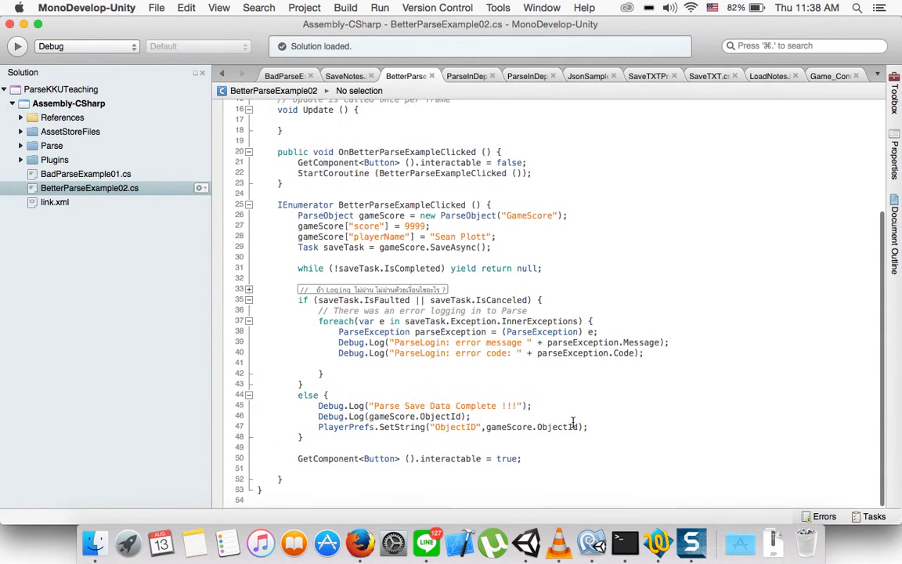
pyautogui.click(498, 419)
pyautogui.press('Return')
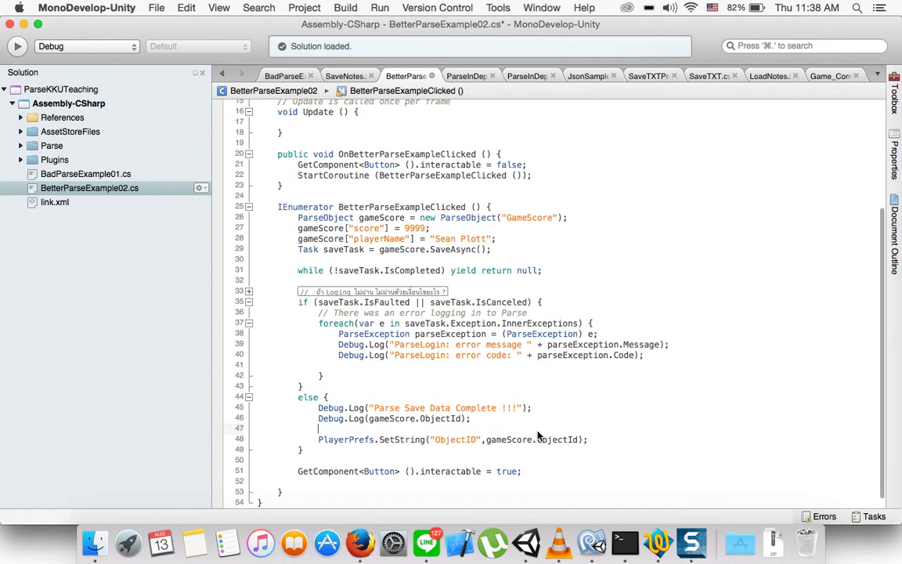
pyautogui.write('Call')
pyautogui.press('Return')
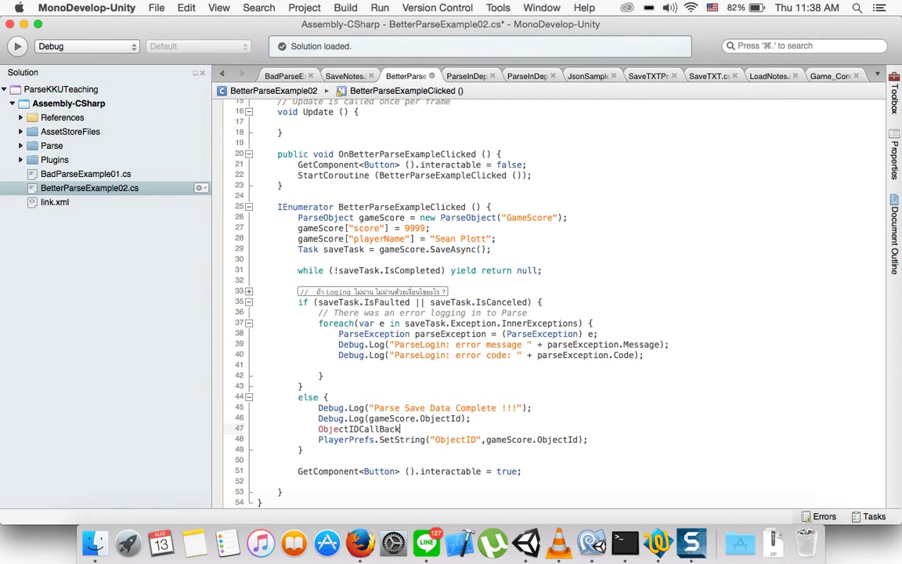
pyautogui.write('.tex')
pyautogui.press('Return')
pyautogui.write('game')
pyautogui.press('Return')
pyautogui.write('.Obj')
pyautogui.press('Return')
pyautogui.write(';')
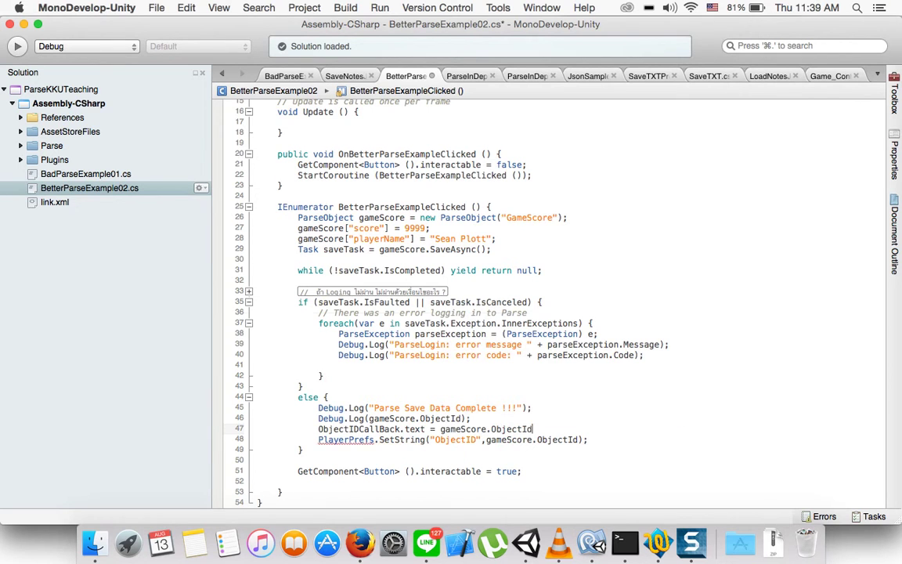
pyautogui.press('super+s')
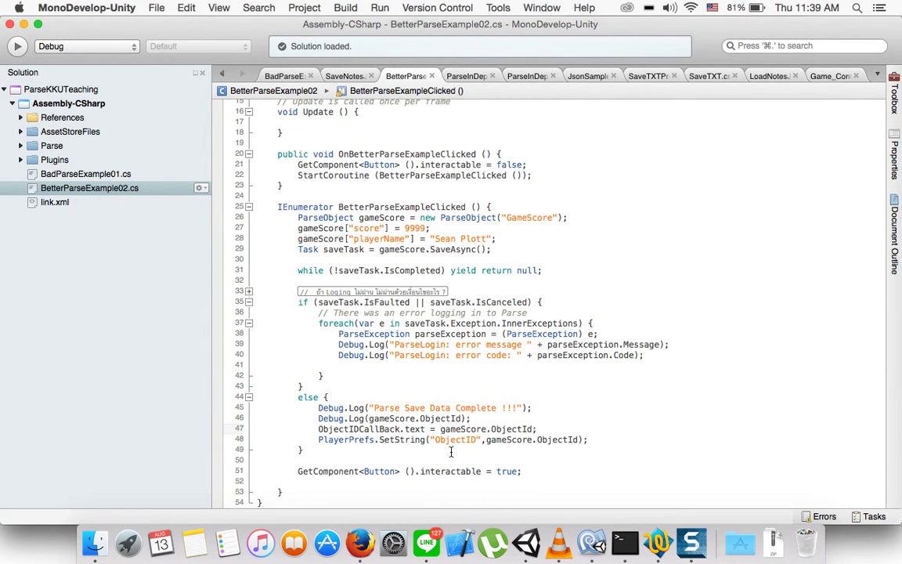
pyautogui.click(524, 540)
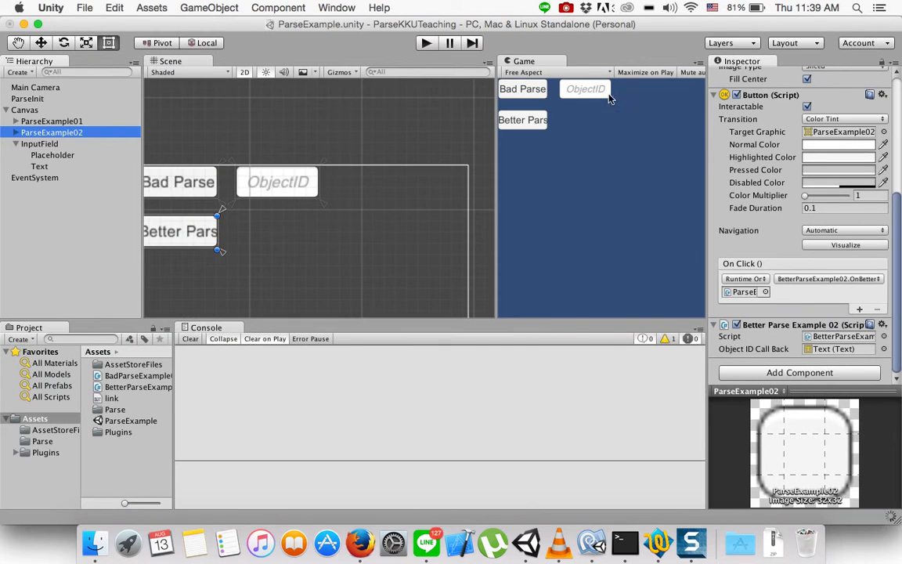
# Play the scene, trigger the Better Parse save, and inspect the InputField's children
pyautogui.click(427, 43)
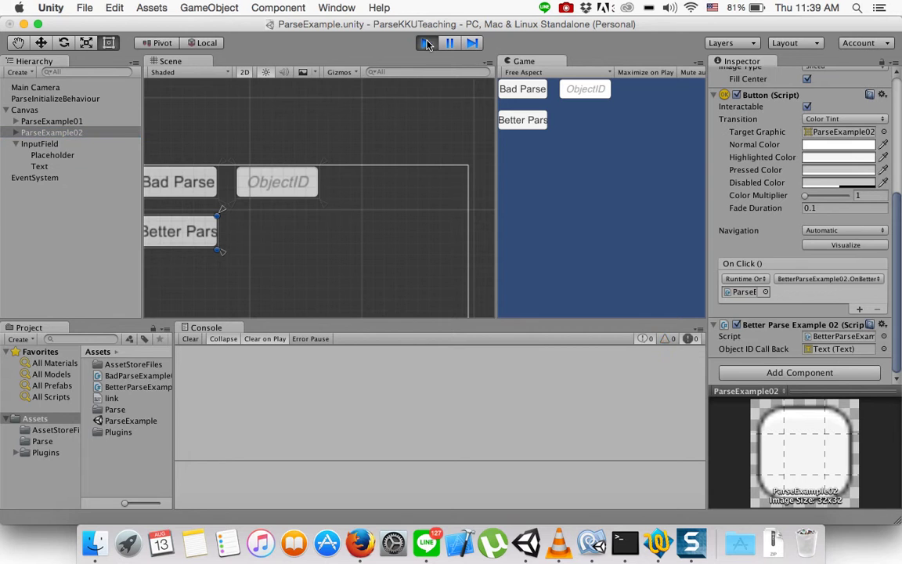
pyautogui.click(522, 126)
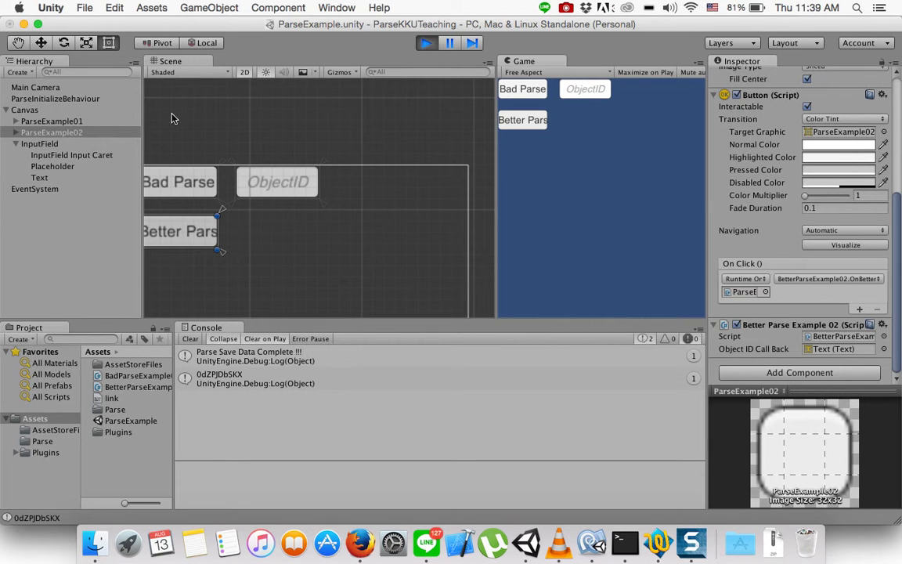
pyautogui.click(53, 177)
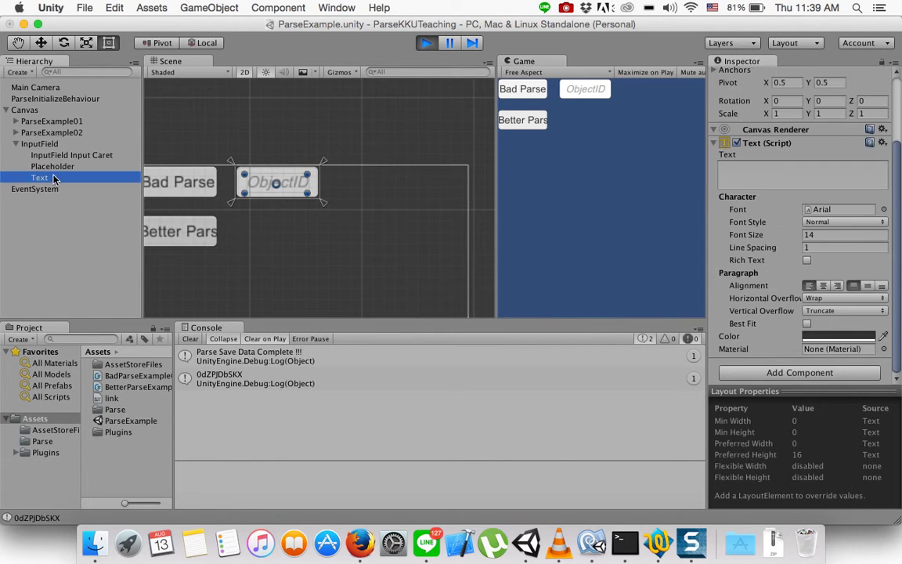
pyautogui.click(52, 166)
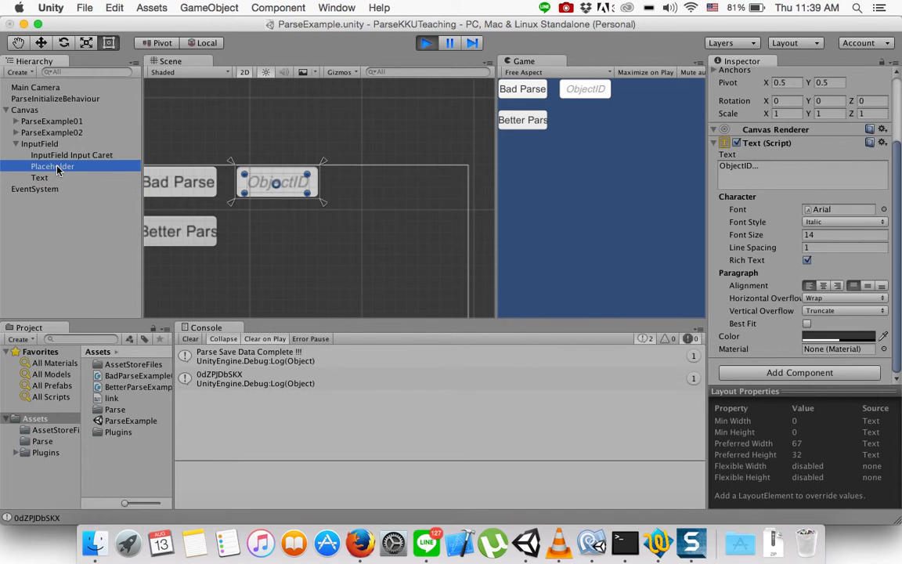
pyautogui.click(67, 153)
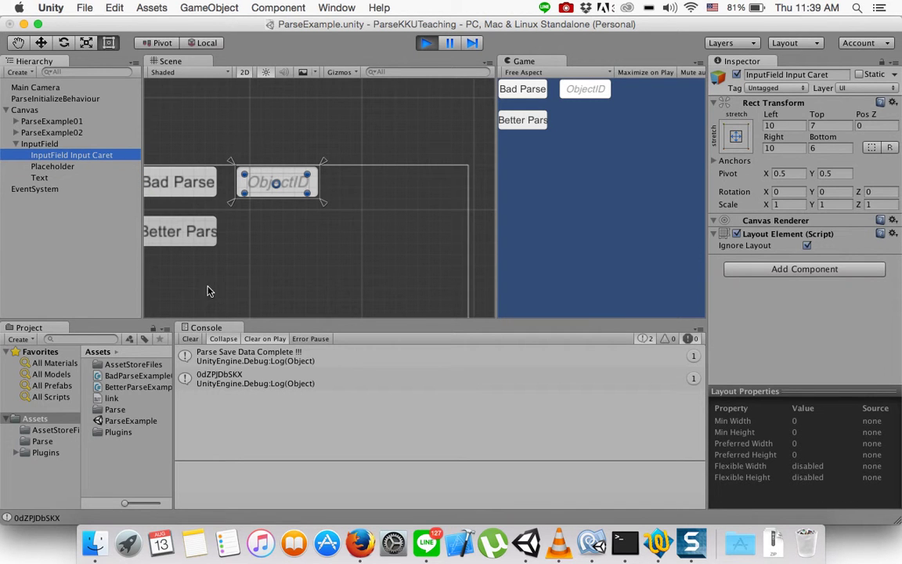
# Check the object-ID log line in the script, inspect the InputField, then stop play mode
pyautogui.doubleClick(273, 383)
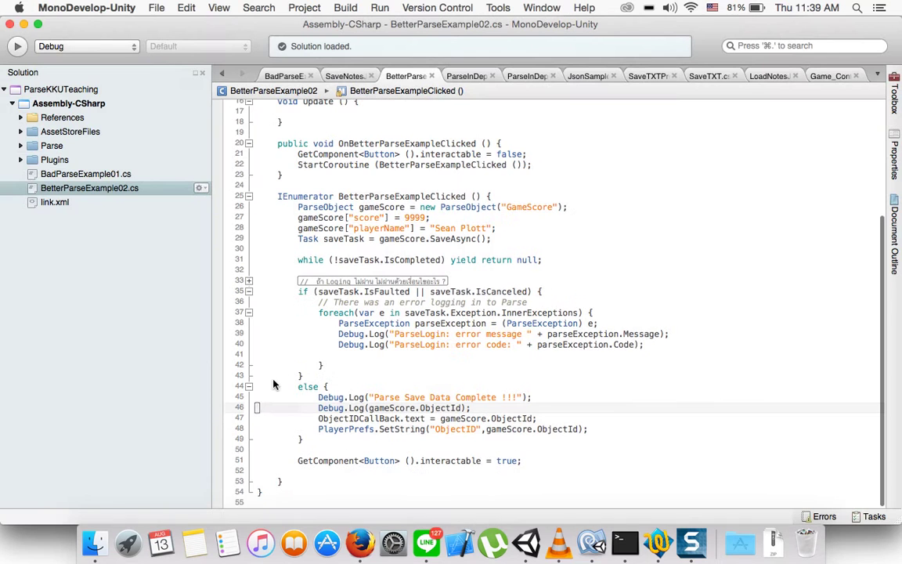
pyautogui.click(526, 542)
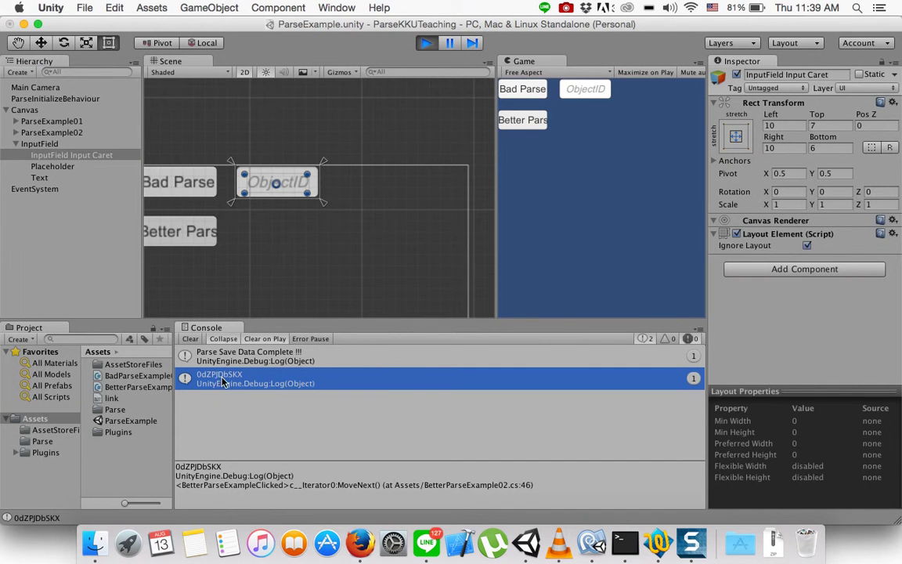
pyautogui.doubleClick(56, 144)
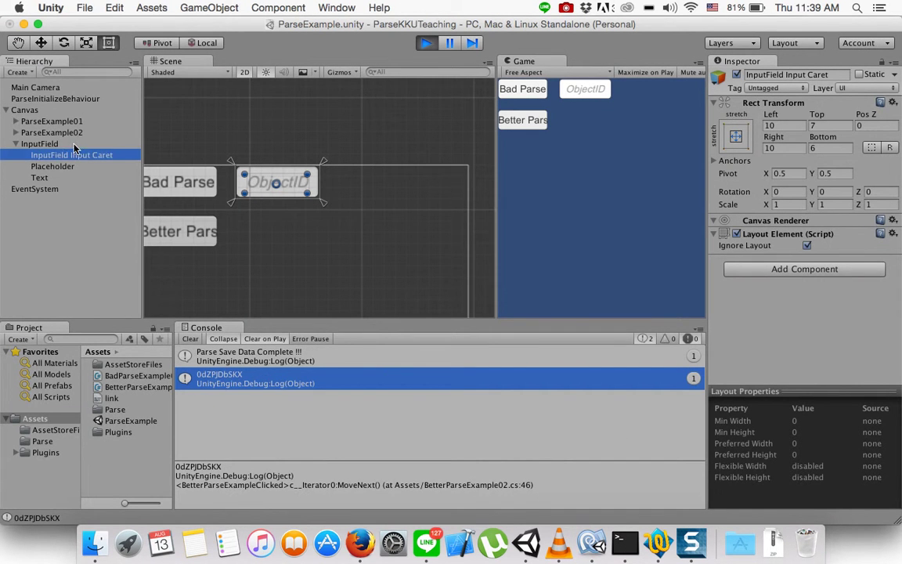
pyautogui.scroll(-3, 871, 244)
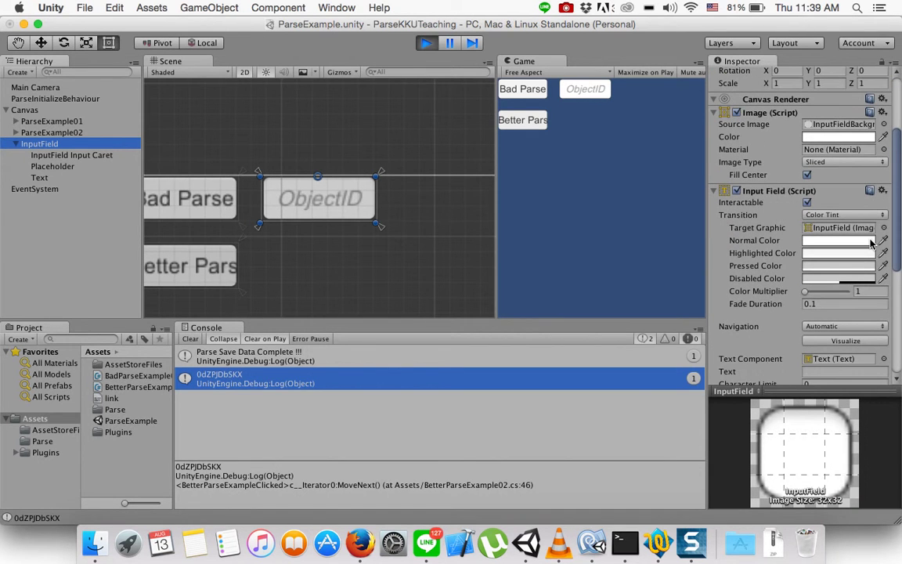
pyautogui.scroll(-1, 872, 243)
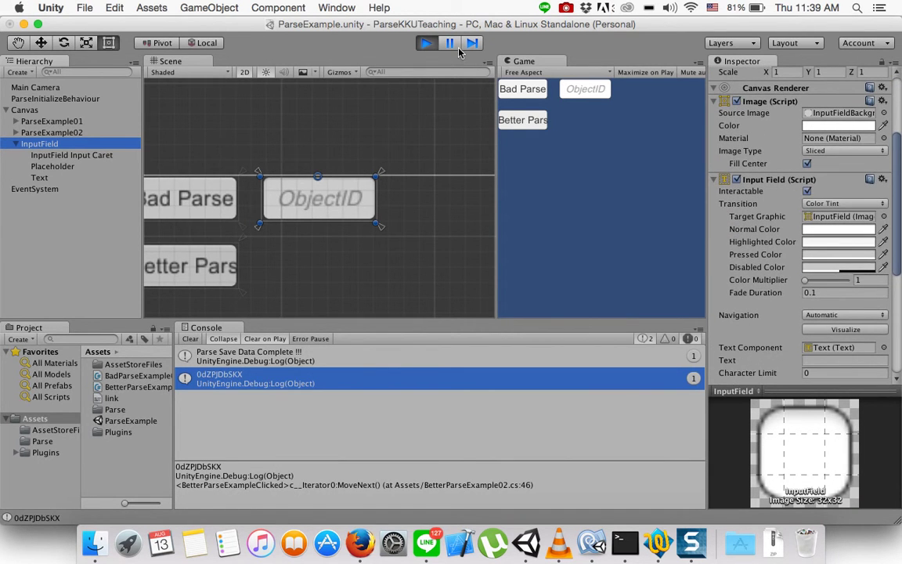
pyautogui.click(427, 44)
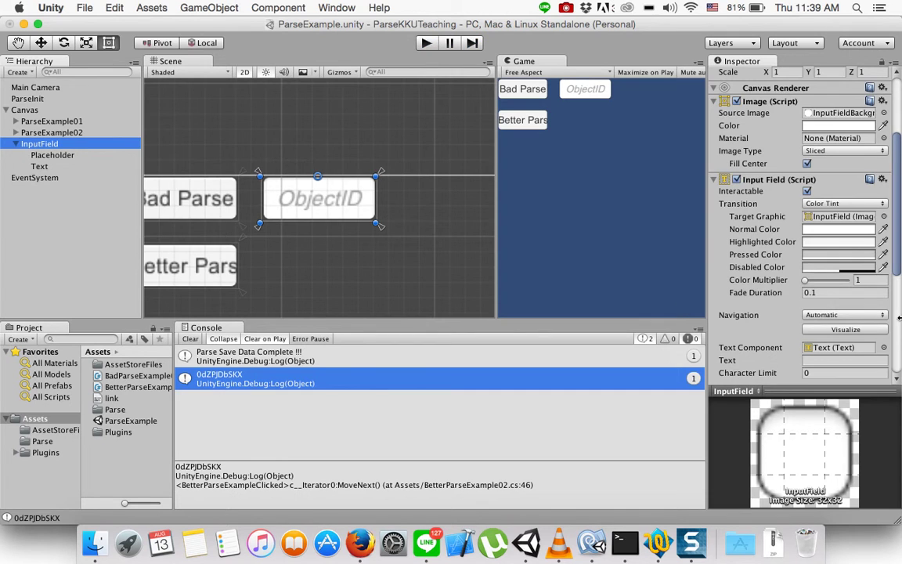
pyautogui.scroll(-5, 857, 311)
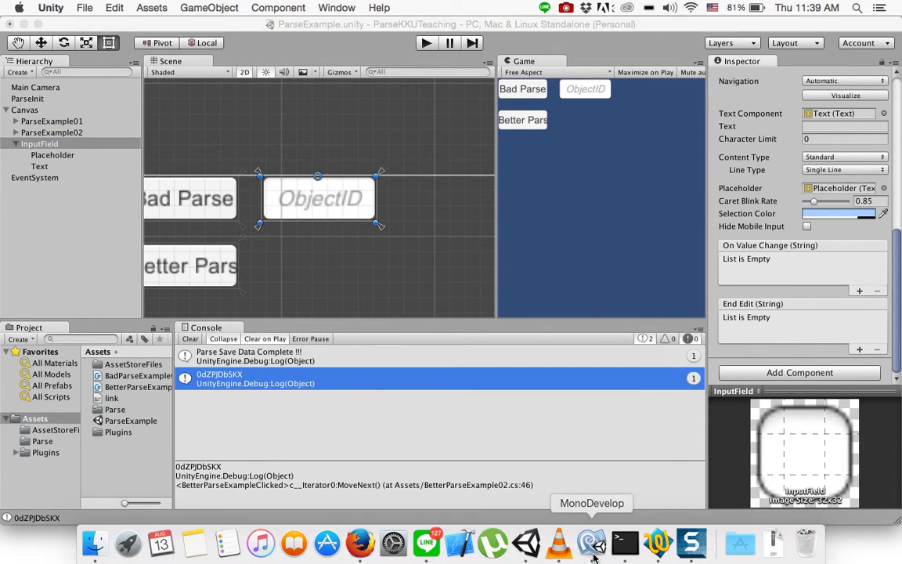
# Redeclare line 9 as 'public InputField CallBackObjectID;'
pyautogui.click(592, 542)
pyautogui.scroll(5, 492, 258)
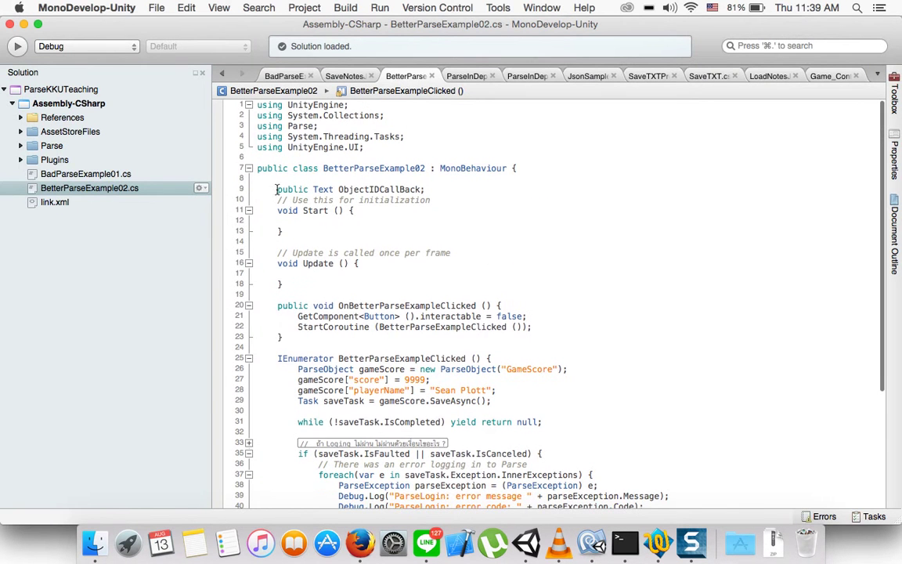
pyautogui.moveTo(276, 190); pyautogui.dragTo(447, 192)
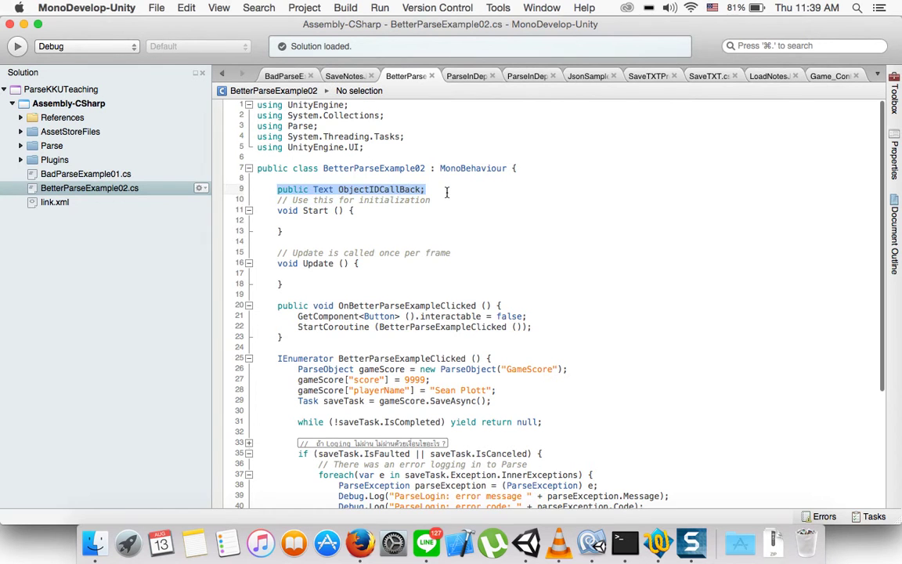
pyautogui.press('BackSpace')
pyautogui.write('public ')
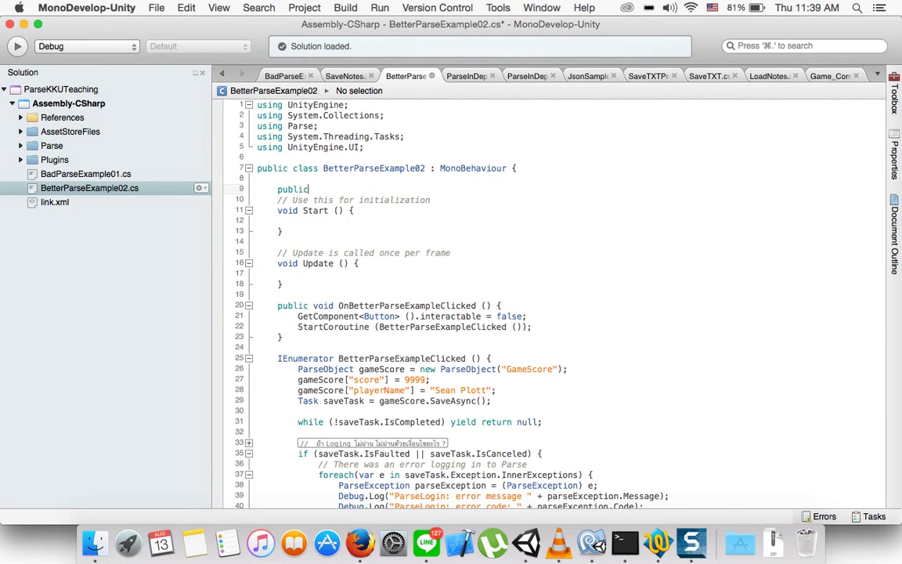
pyautogui.write('Inpu')
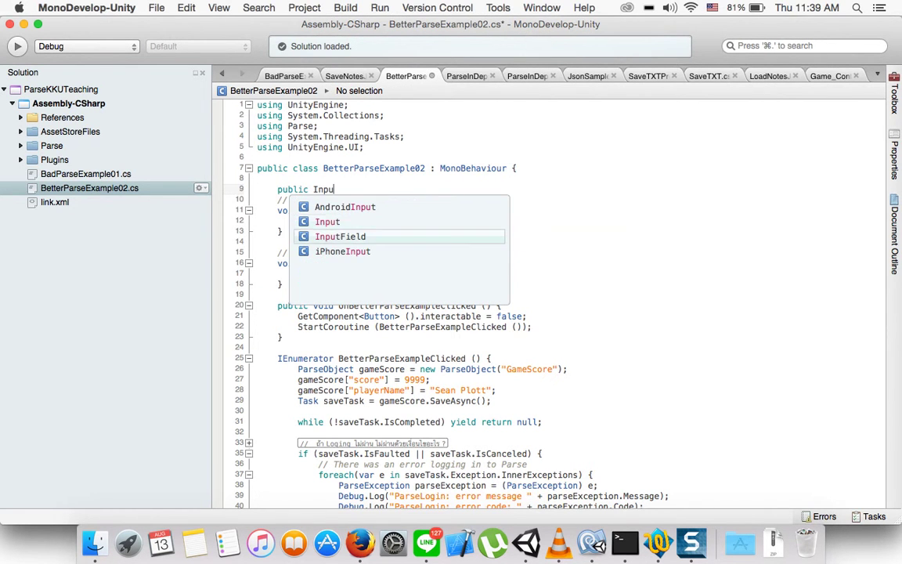
pyautogui.press('Down')
pyautogui.press('Return')
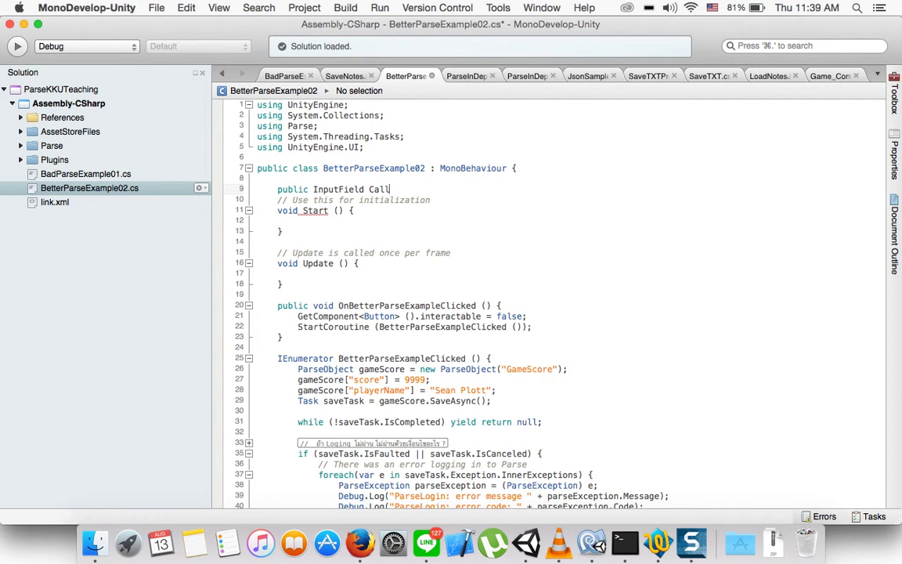
pyautogui.write('BackObjectID;')
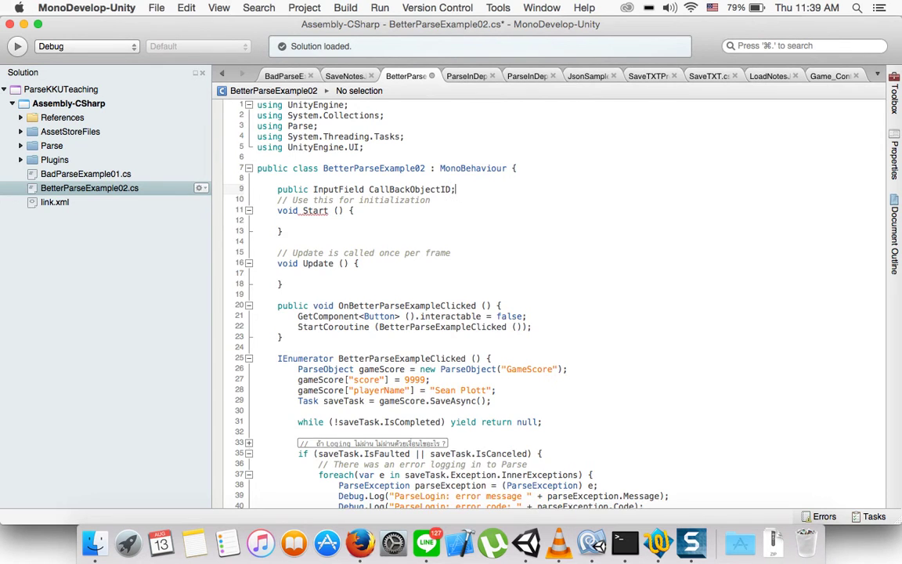
# Delete the old ObjectIDCallBack.text assignment on line 47
pyautogui.scroll(-5, 410, 375)
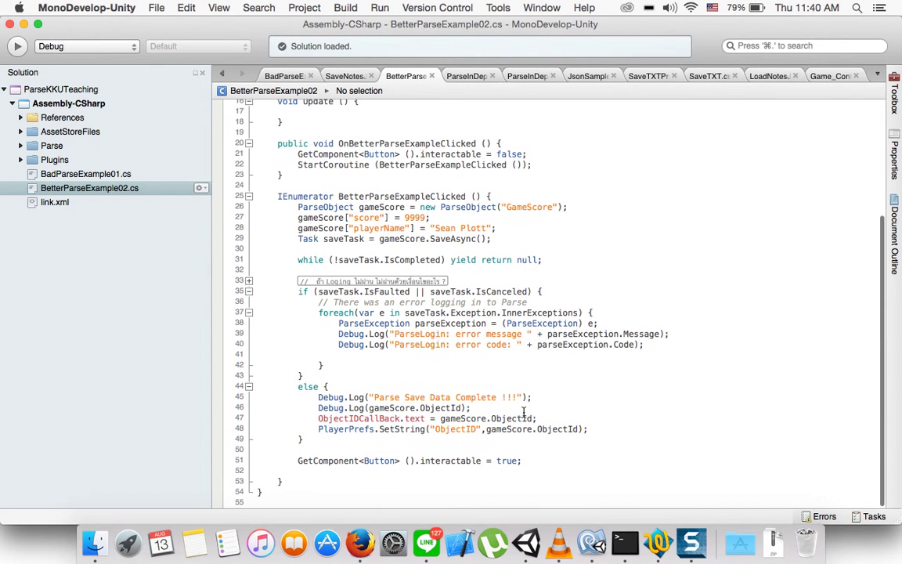
pyautogui.moveTo(537, 418); pyautogui.dragTo(318, 418)
pyautogui.press('BackSpace')
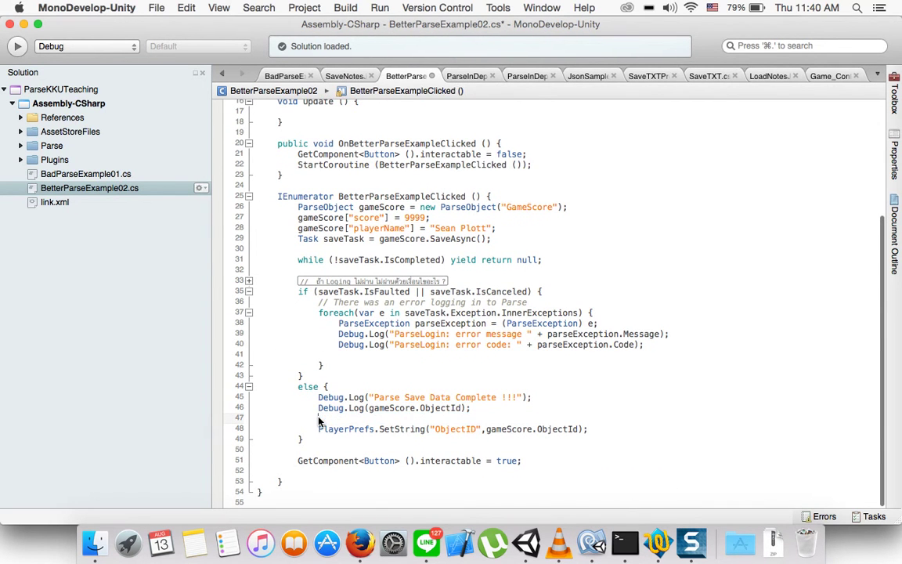
# Write 'CallBackObjectID.text = gameScore.ObjectId;' on line 47 using autocomplete
pyautogui.write('Obje')
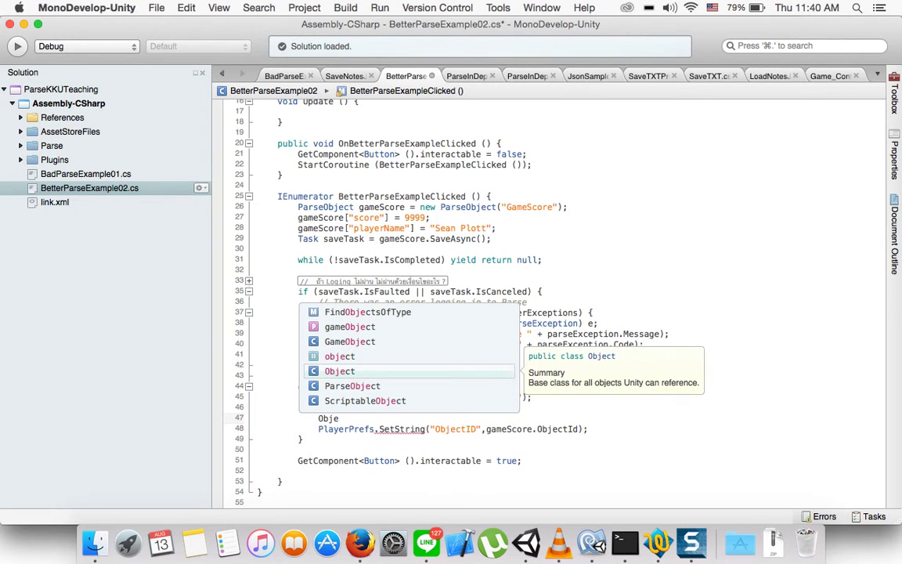
pyautogui.press('BackSpace')
pyautogui.press('BackSpace')
pyautogui.press('BackSpace')
pyautogui.write('call')
pyautogui.press('Return')
pyautogui.write('.te')
pyautogui.press('Return')
pyautogui.write('= ')
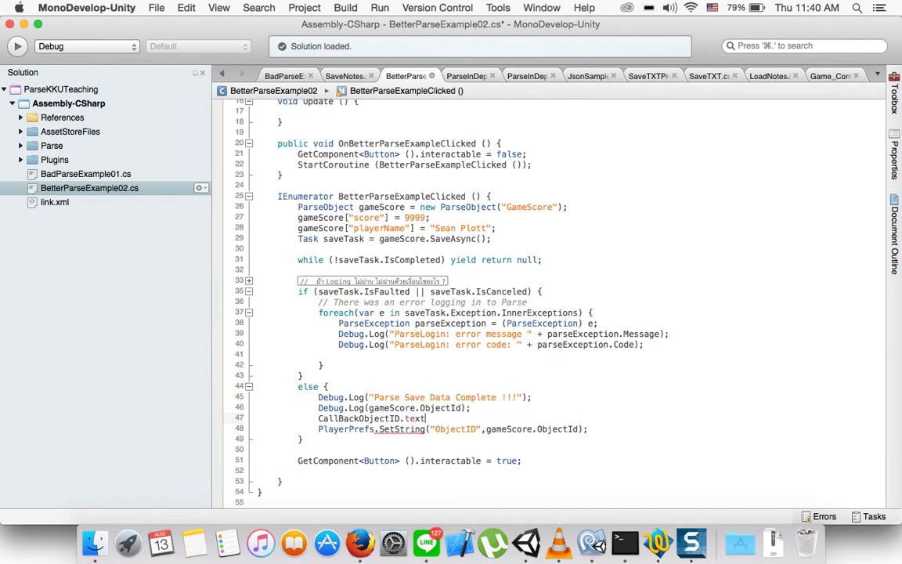
pyautogui.write('game')
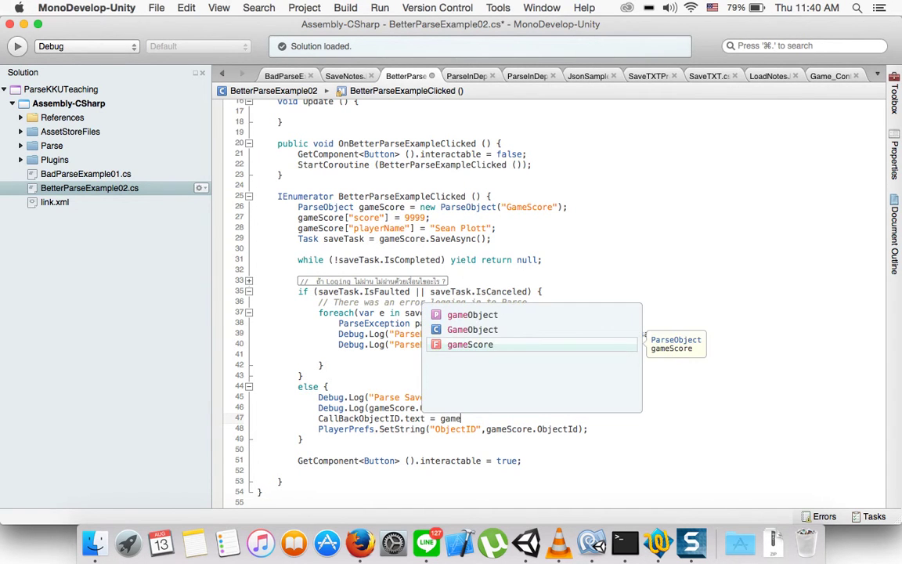
pyautogui.press('Return')
pyautogui.write('.Obj')
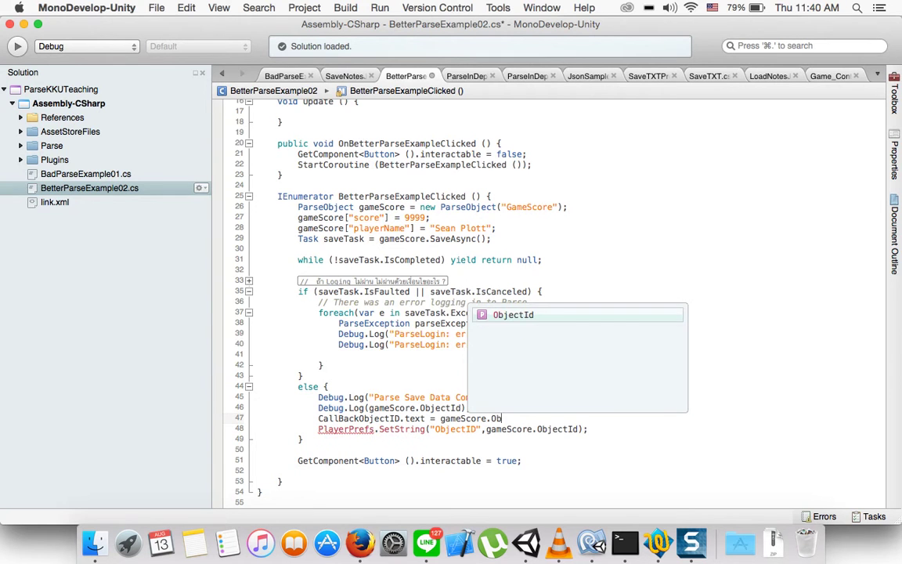
pyautogui.press('Return')
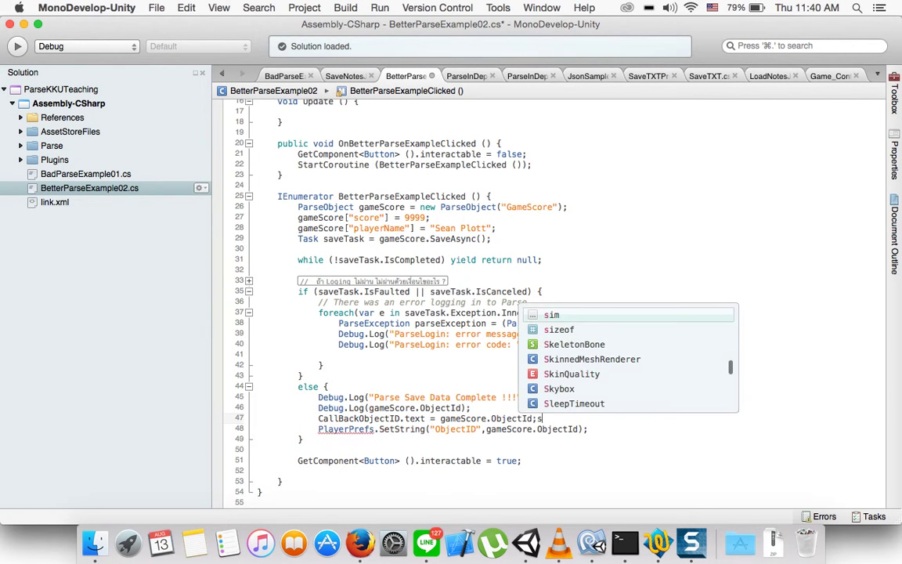
pyautogui.press('Escape')
pyautogui.scroll(10, 319, 422)
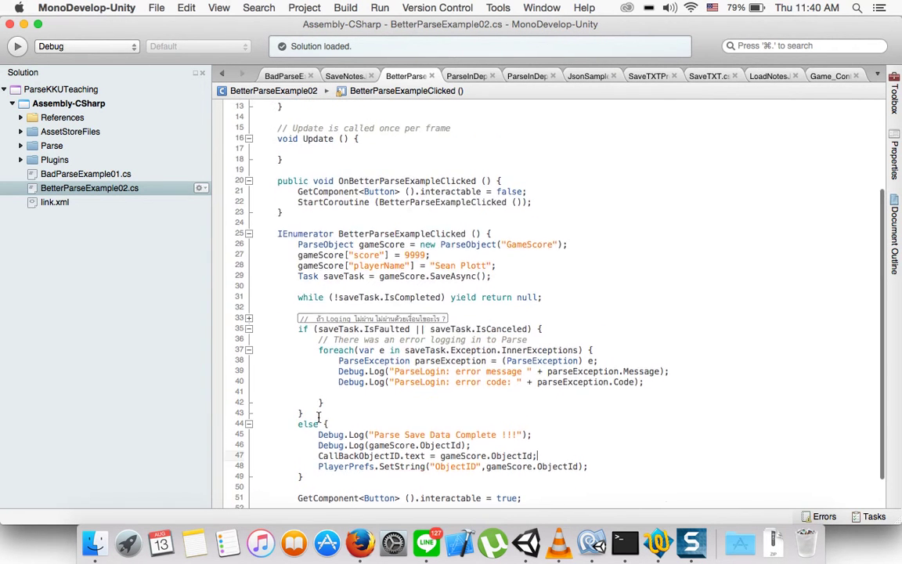
pyautogui.scroll(-10, 375, 415)
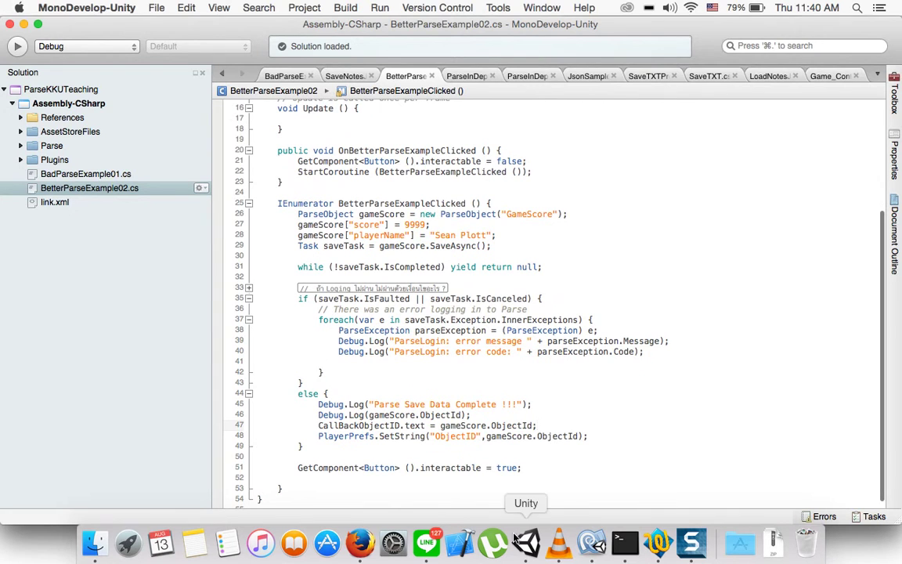
# Test the Better Parse save, open the NullReferenceException line 47, and stop the game
pyautogui.click(526, 541)
pyautogui.click(436, 43)
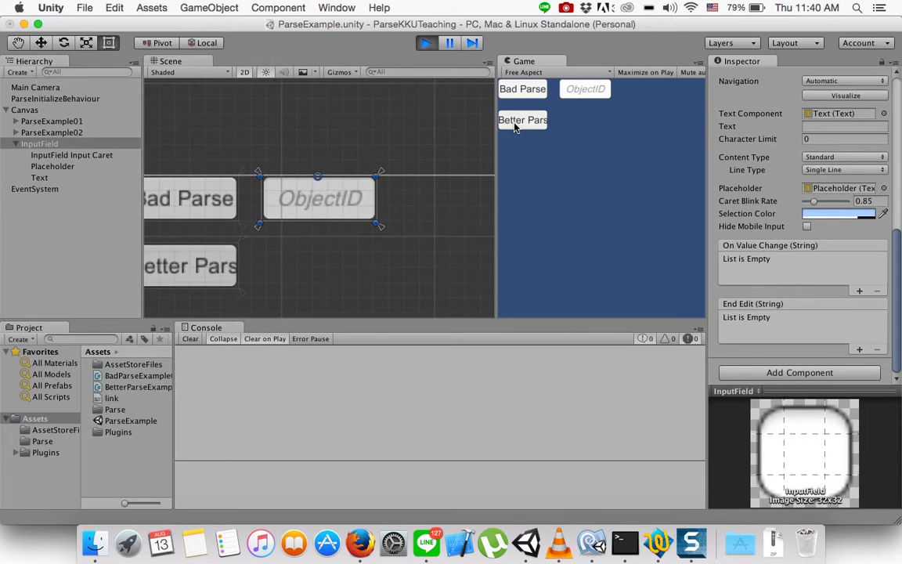
pyautogui.click(515, 127)
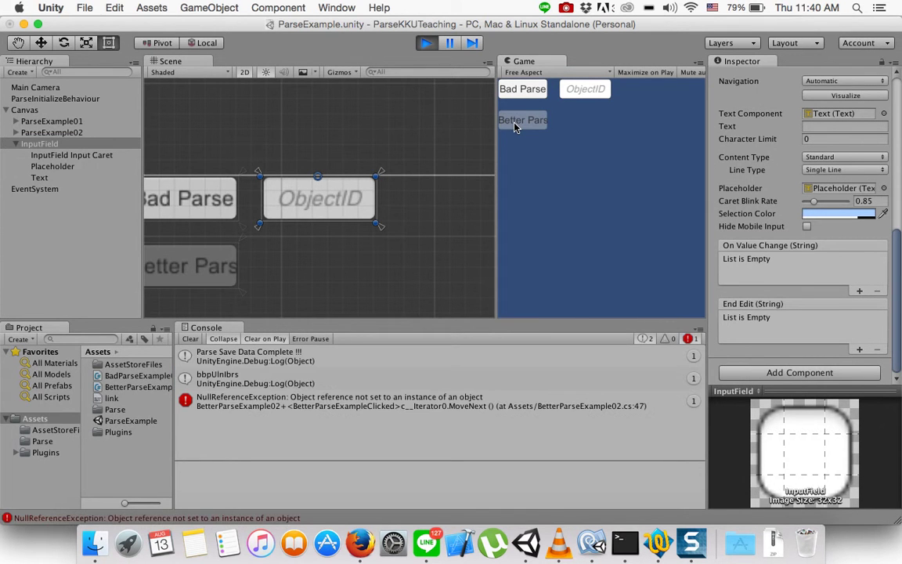
pyautogui.doubleClick(397, 403)
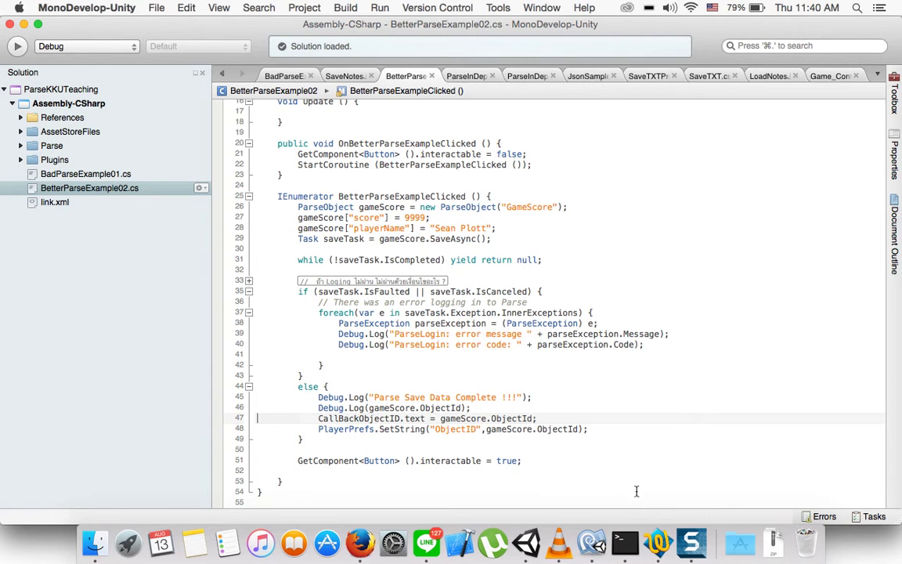
pyautogui.click(526, 542)
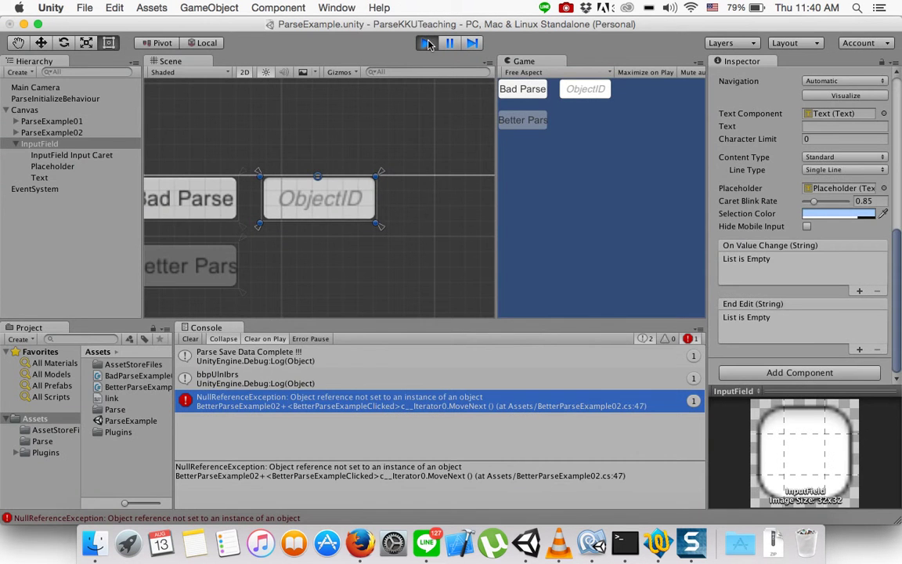
pyautogui.click(426, 42)
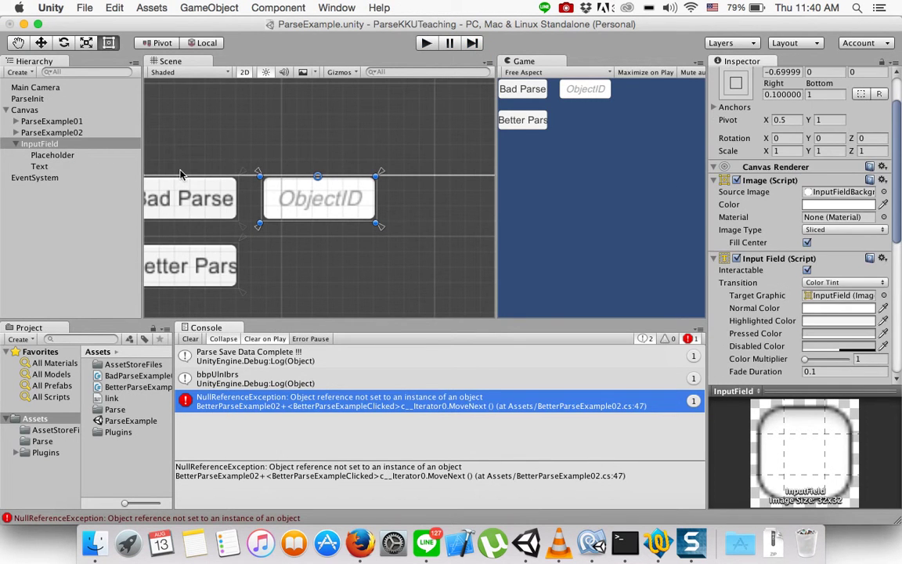
# Inspect Canvas and ParseExample02, then review the PlayerPrefs statement on line 48
pyautogui.click(45, 112)
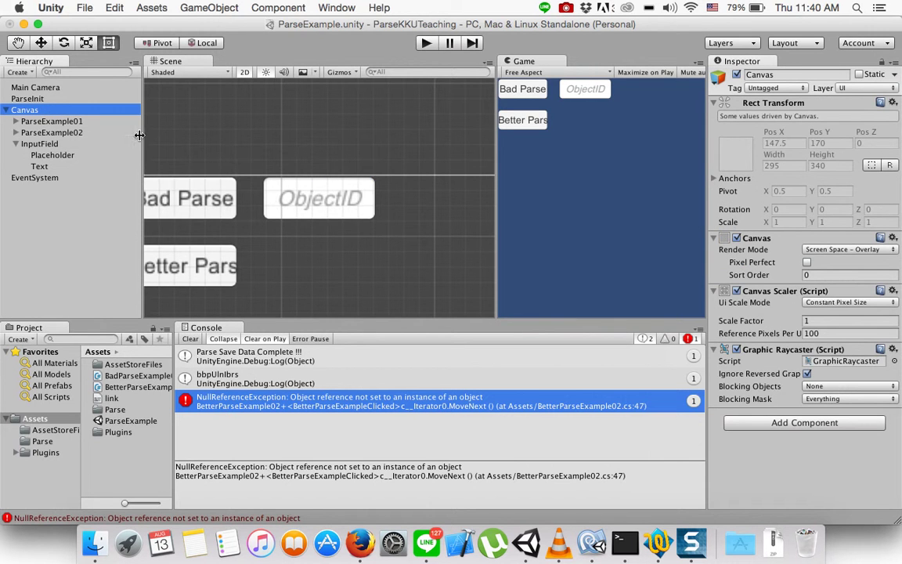
pyautogui.click(74, 135)
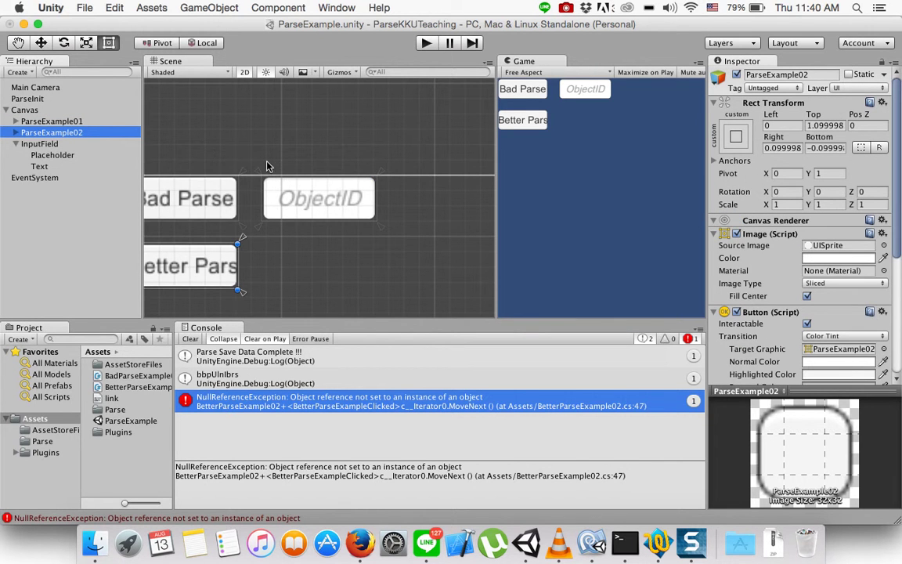
pyautogui.click(361, 542)
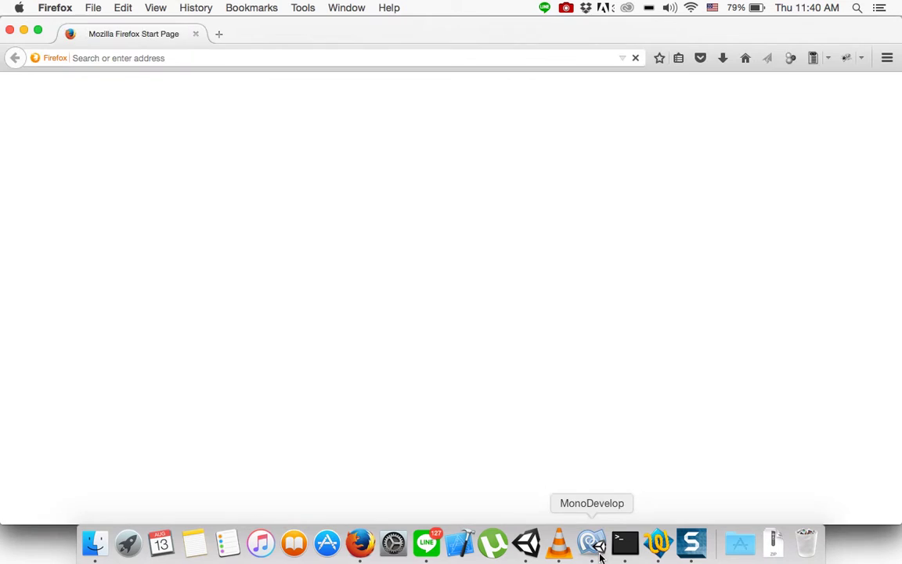
pyautogui.click(594, 545)
pyautogui.moveTo(319, 429); pyautogui.dragTo(591, 428)
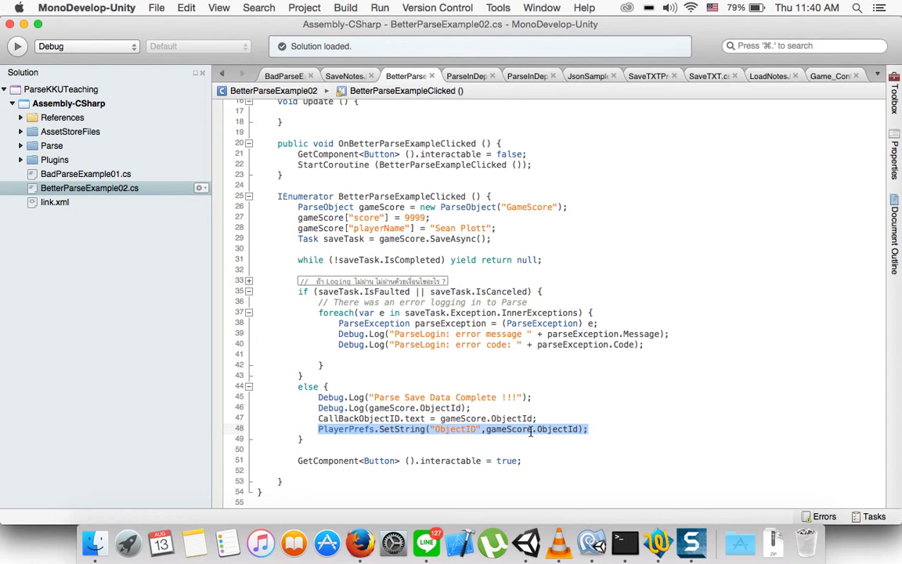
pyautogui.click(360, 542)
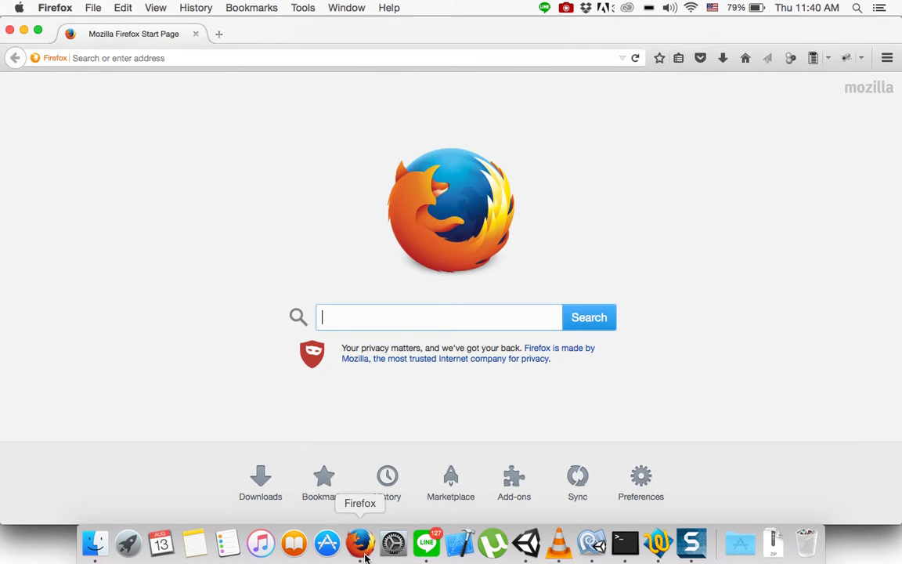
pyautogui.click(592, 542)
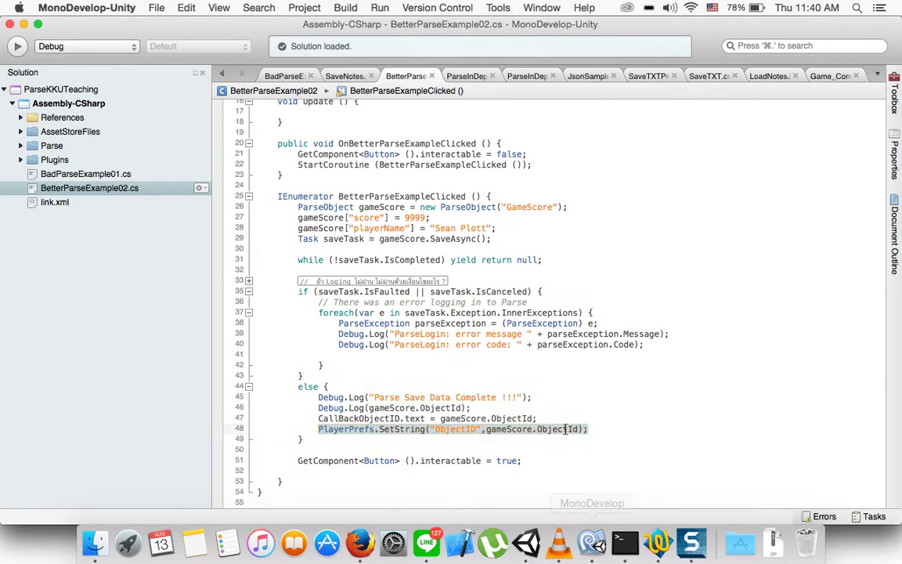
pyautogui.scroll(5, 595, 434)
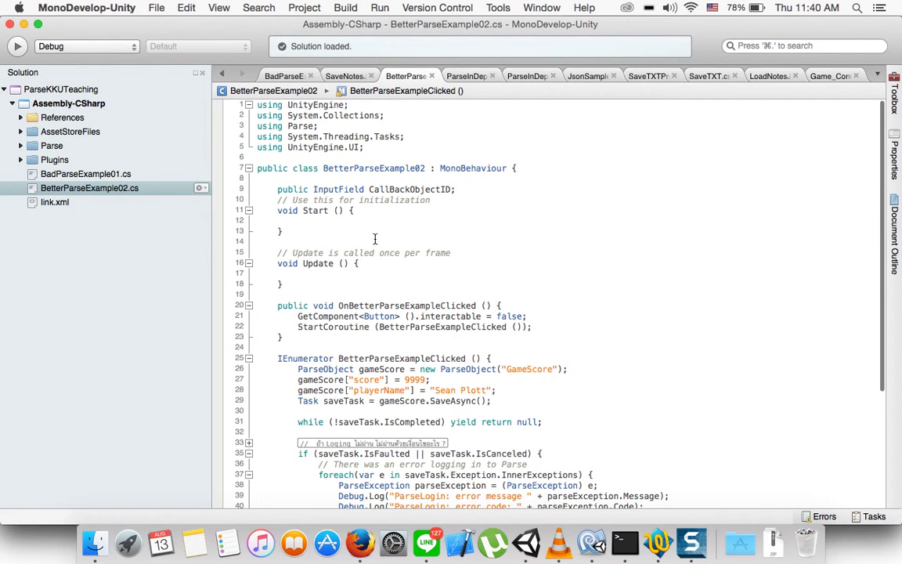
# Add 'PlayerPrefs.DeleteAll();' inside Start() and save
pyautogui.click(352, 210)
pyautogui.press('Return')
pyautogui.write('Pla')
pyautogui.press('Down')
pyautogui.press('Down')
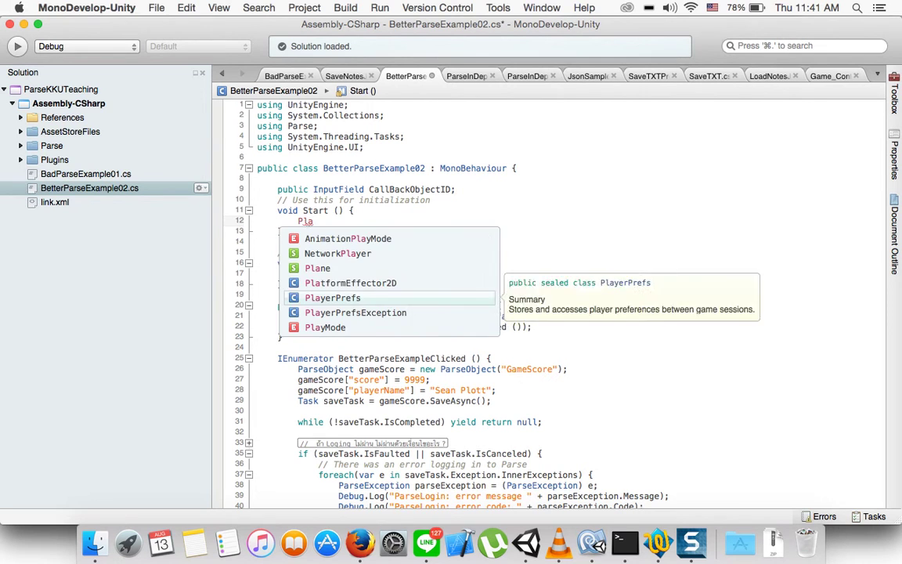
pyautogui.write('.De')
pyautogui.press('Return')
pyautogui.write(';')
pyautogui.press('super+s')
# Add 'PlayerPrefs.DeleteKey("ObjectID");' below it and save
pyautogui.press('Return')
pyautogui.write('pla')
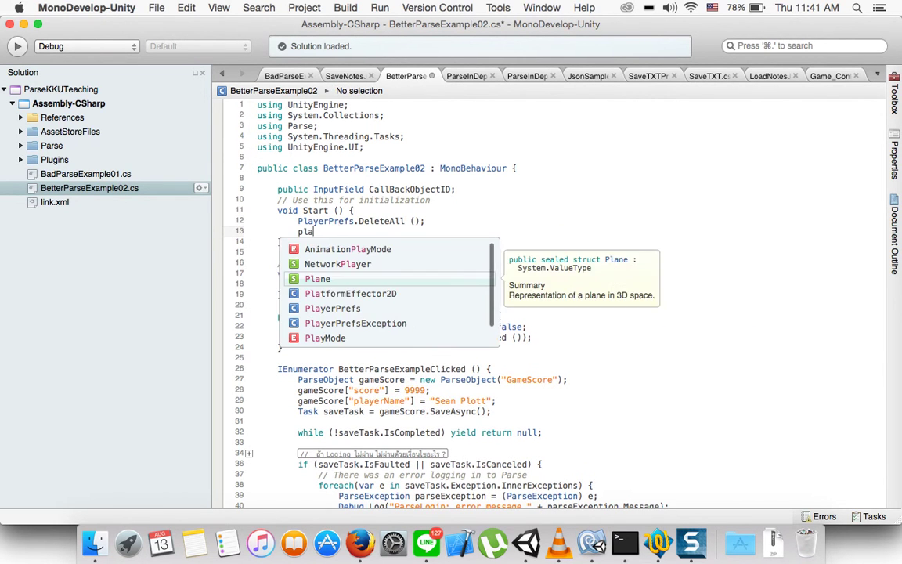
pyautogui.press('Down')
pyautogui.press('Down')
pyautogui.press('Return')
pyautogui.write('.De')
pyautogui.press('Down')
pyautogui.press('Return')
pyautogui.write('("')
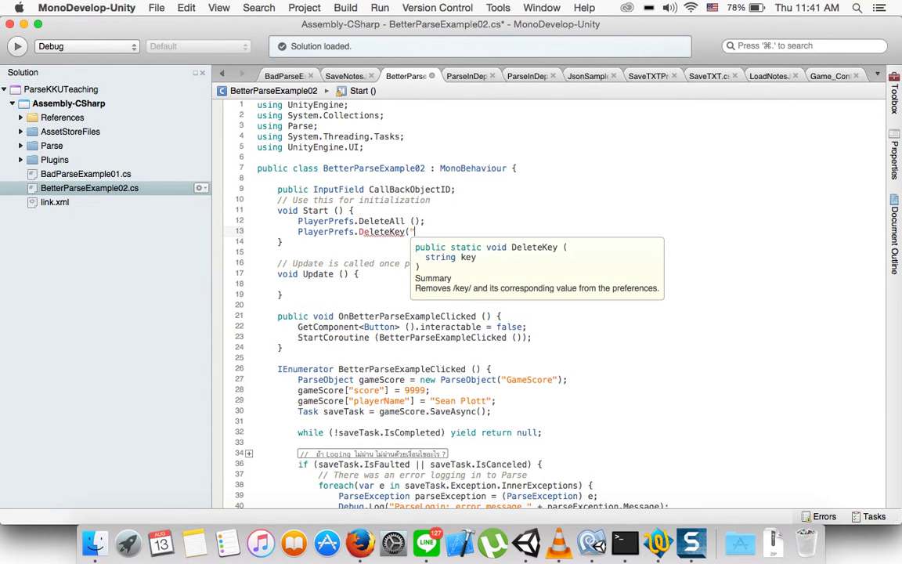
pyautogui.write('ObjectID"')
pyautogui.write(');')
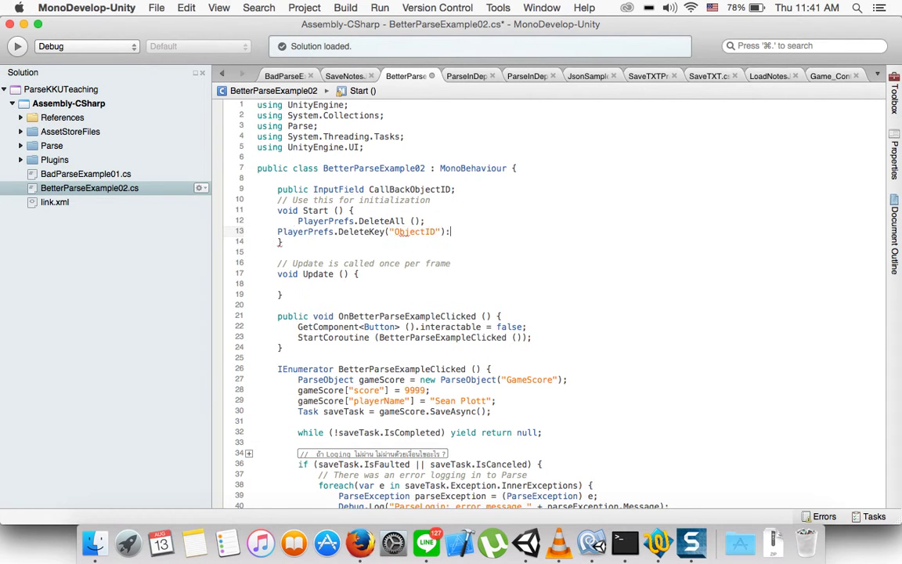
pyautogui.press('super+s')
# Comment out the DeleteAll and DeleteKey lines with //
pyautogui.click(296, 221)
pyautogui.write('//')
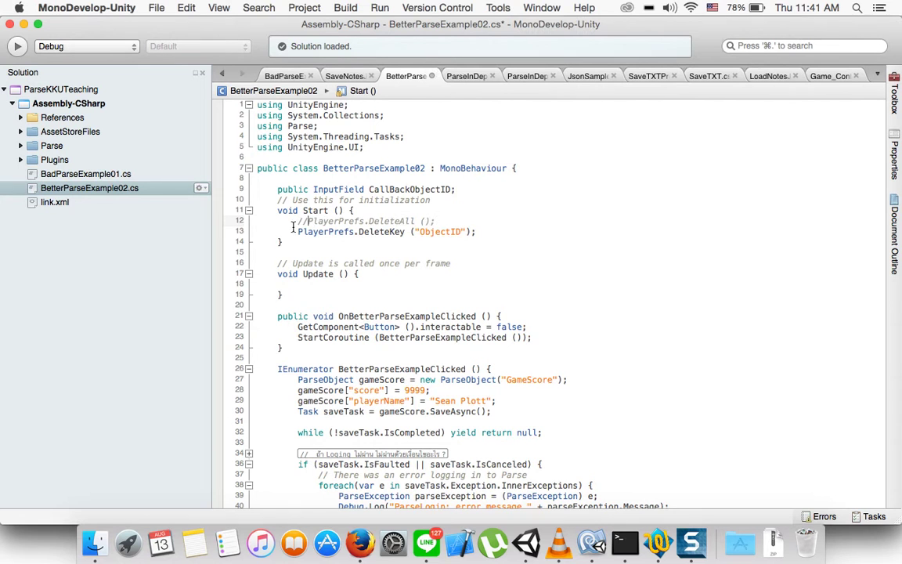
pyautogui.click(295, 233)
pyautogui.write('//')
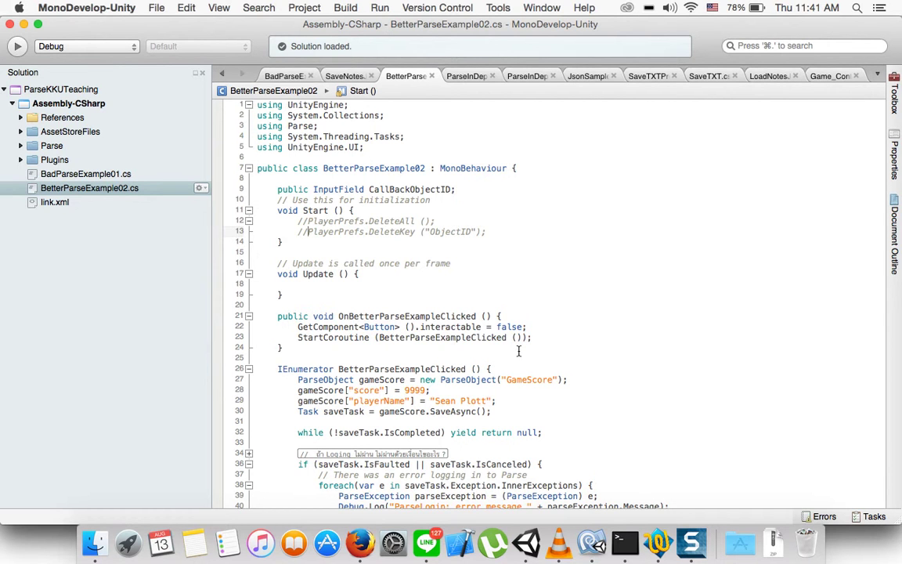
pyautogui.scroll(-5, 518, 351)
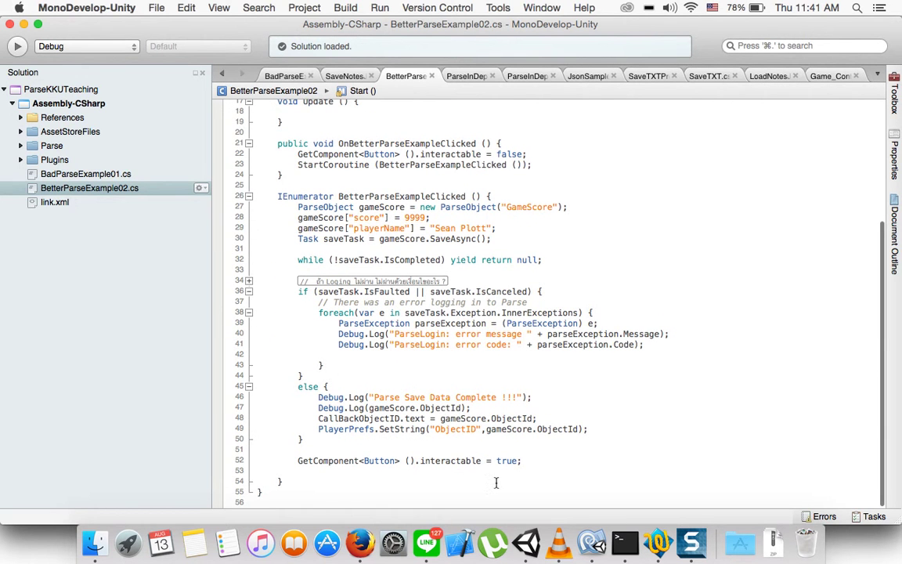
pyautogui.click(518, 544)
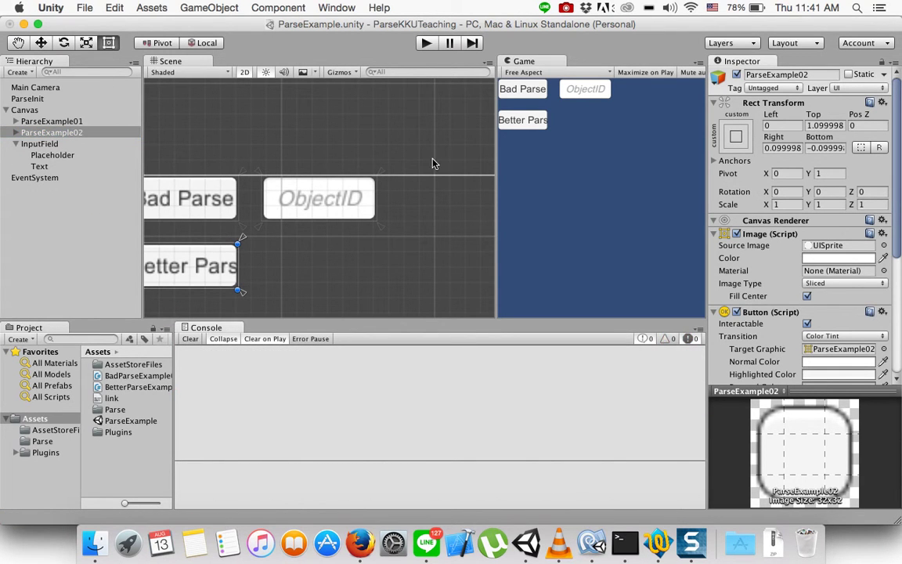
# Assign InputField to Call Back Object ID and test-play the Better Parse save
pyautogui.scroll(-5, 777, 219)
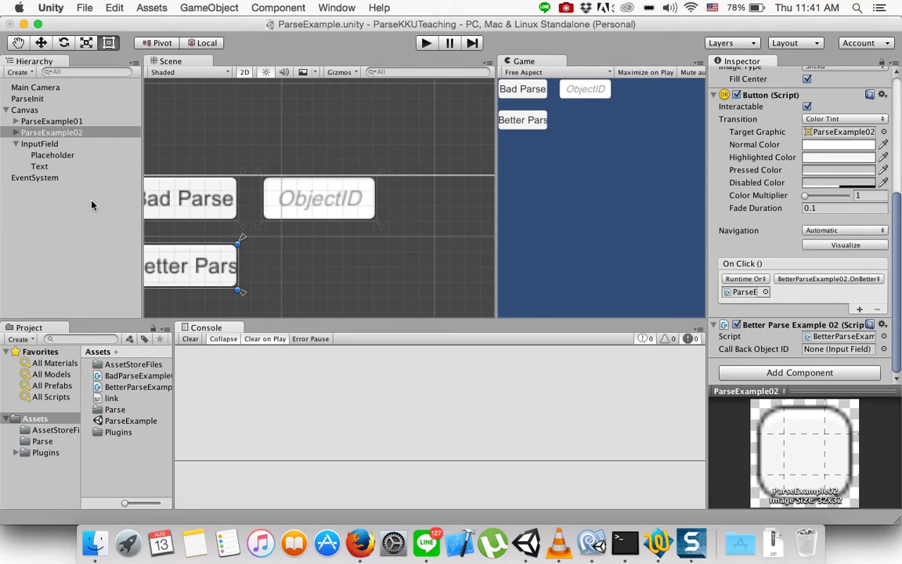
pyautogui.moveTo(40, 144); pyautogui.dragTo(814, 347)
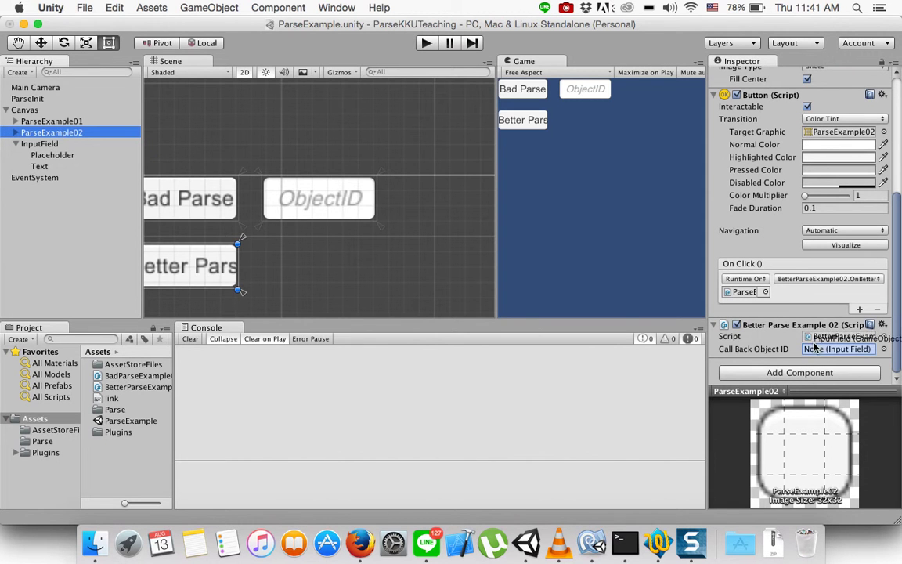
pyautogui.click(427, 43)
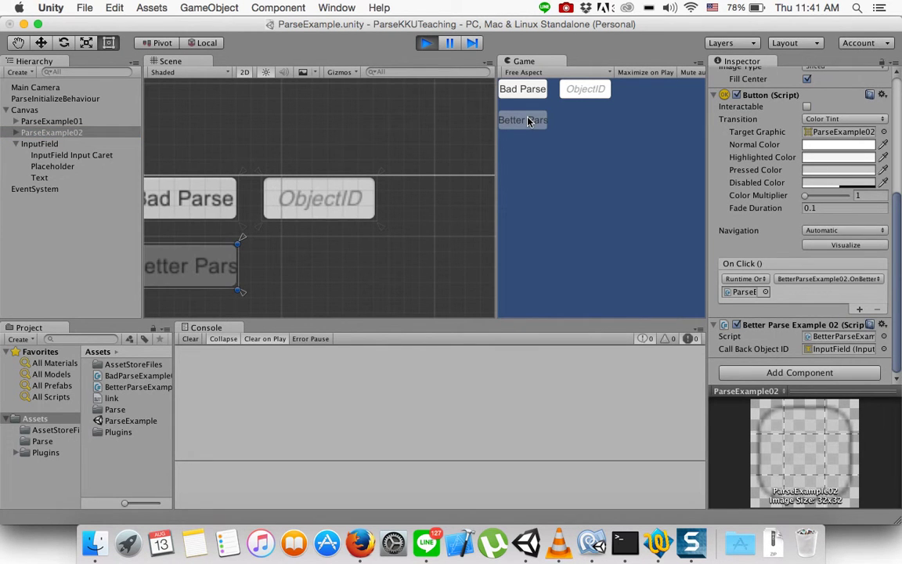
pyautogui.click(587, 91)
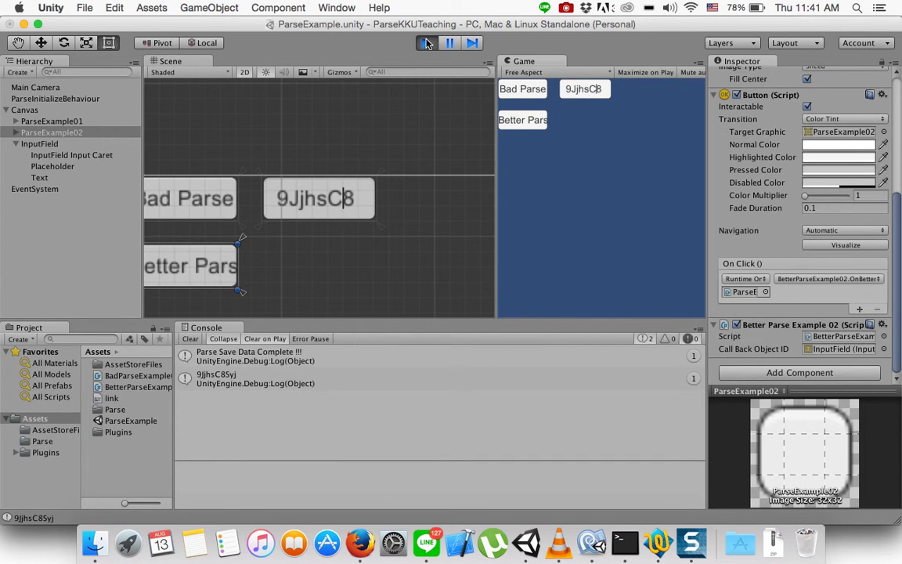
pyautogui.click(427, 43)
pyautogui.click(360, 542)
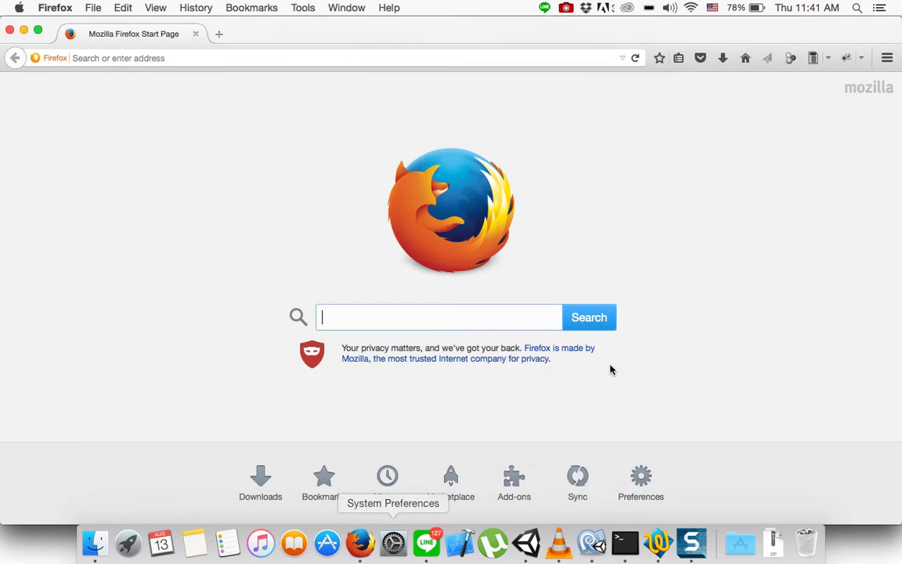
# Load parse.com in Firefox and open the ParseLearning app's Core data section
pyautogui.click(270, 61)
pyautogui.write('p')
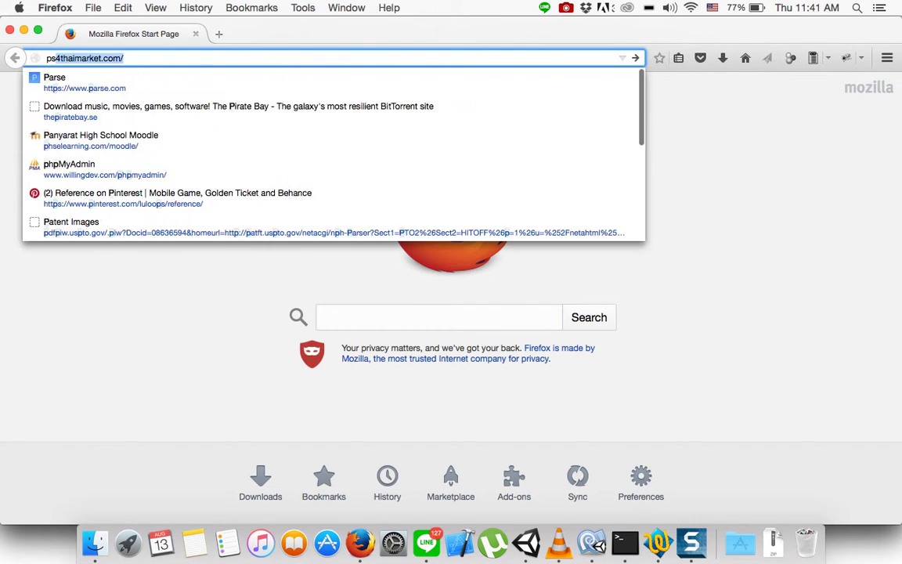
pyautogui.write('ar')
pyautogui.press('Return')
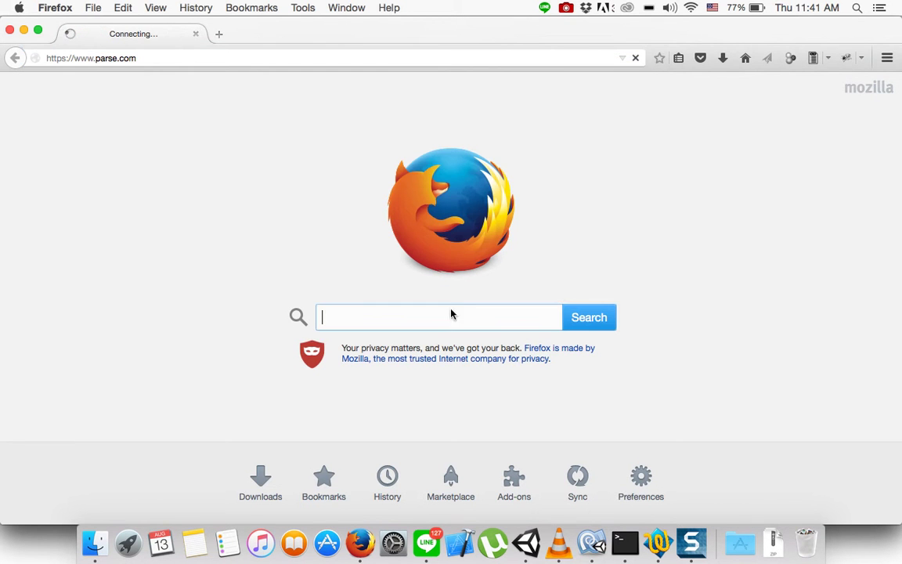
pyautogui.click(526, 543)
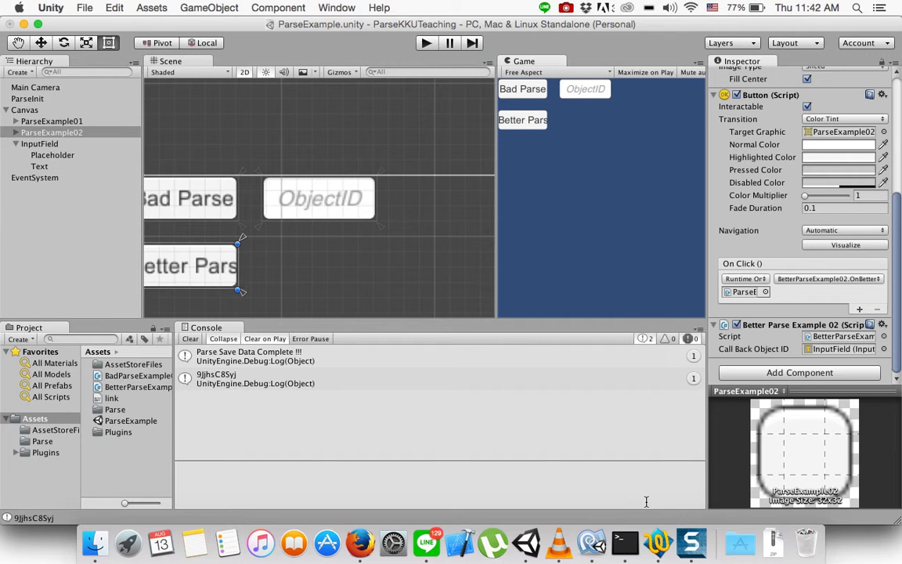
pyautogui.click(360, 542)
pyautogui.click(781, 100)
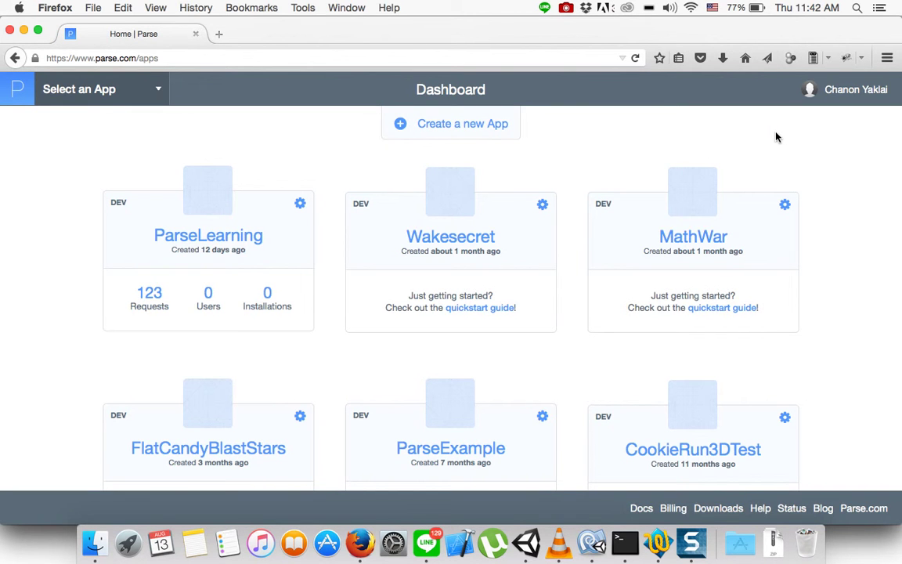
pyautogui.click(221, 240)
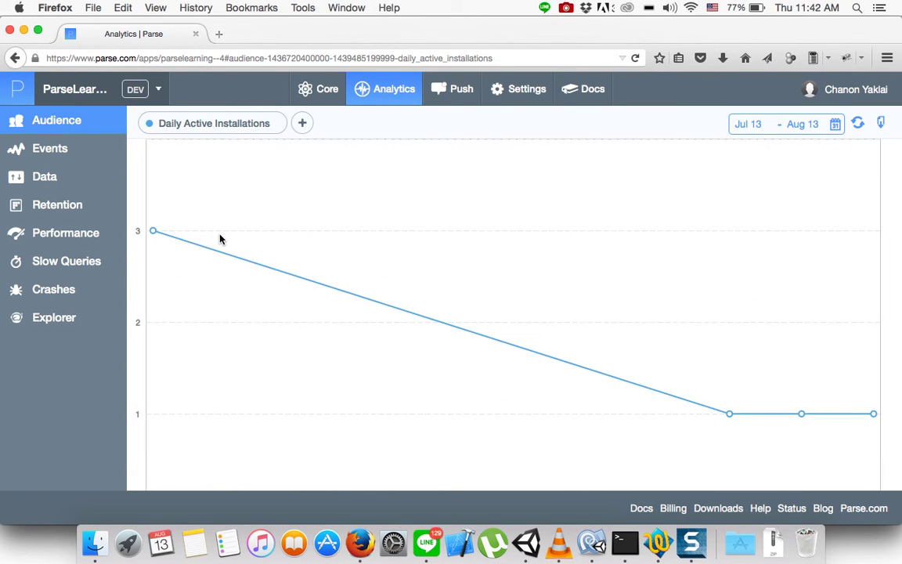
pyautogui.click(322, 99)
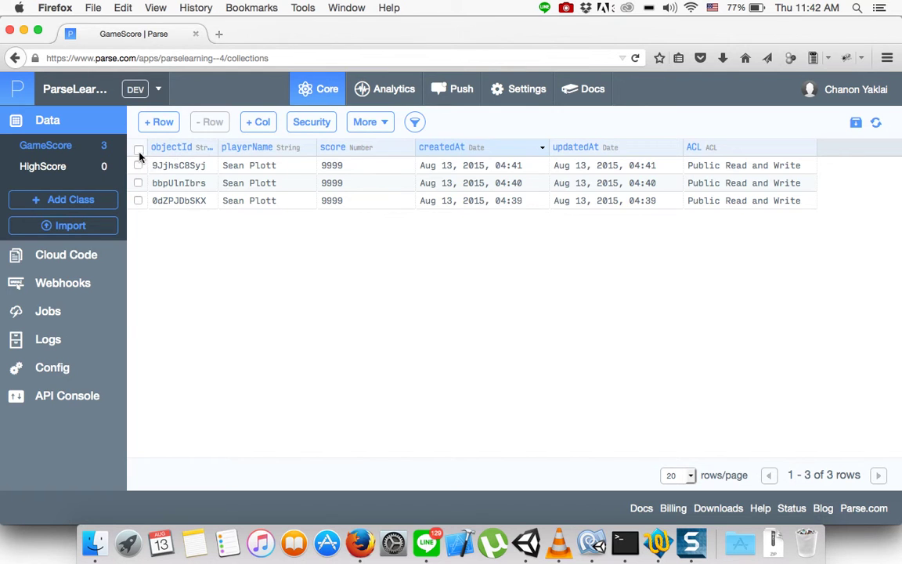
# Select and delete all three GameScore rows, then return to the Unity editor
pyautogui.click(138, 148)
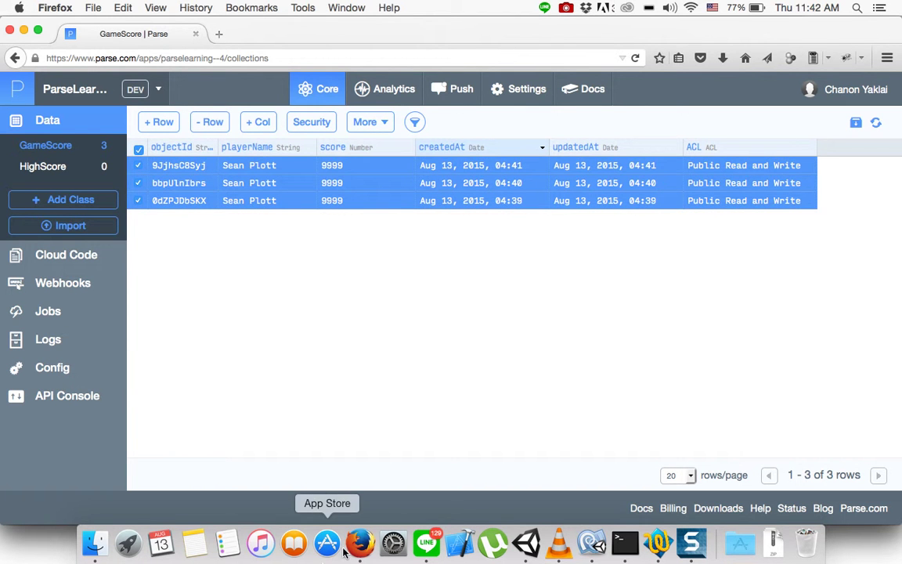
pyautogui.click(526, 542)
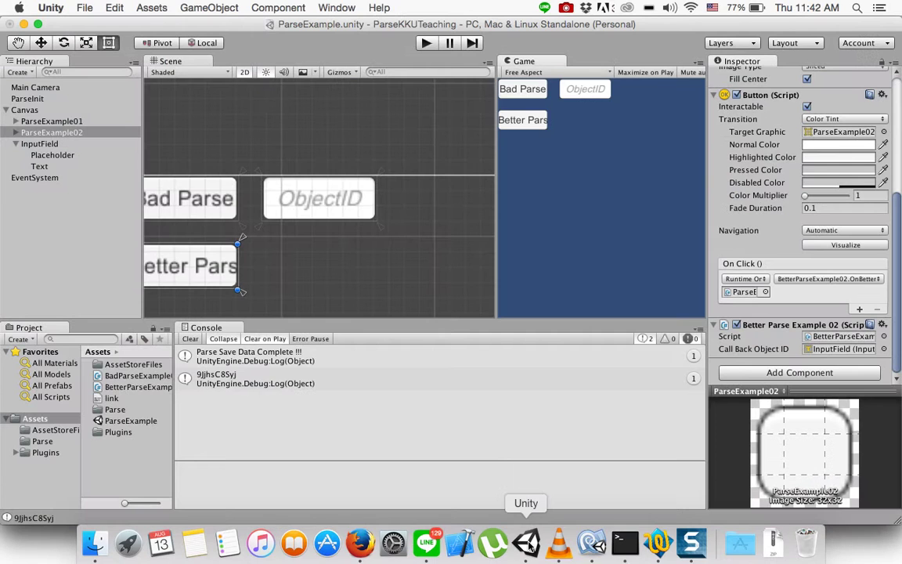
pyautogui.click(593, 544)
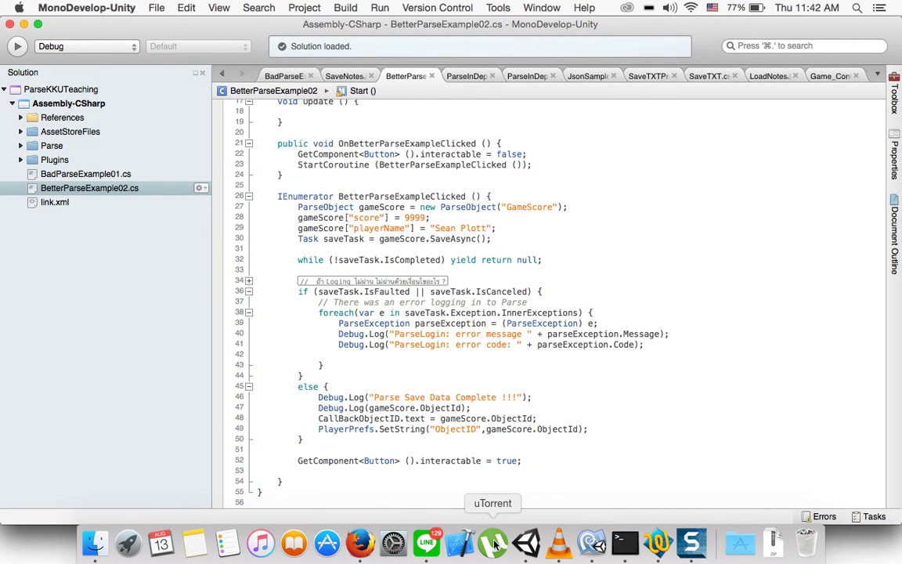
pyautogui.click(520, 543)
pyautogui.click(360, 542)
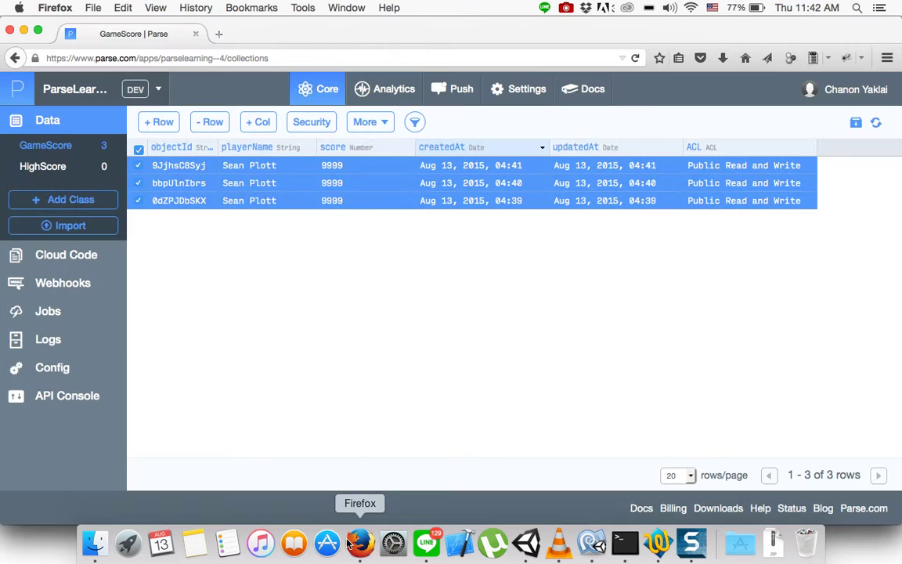
pyautogui.click(205, 121)
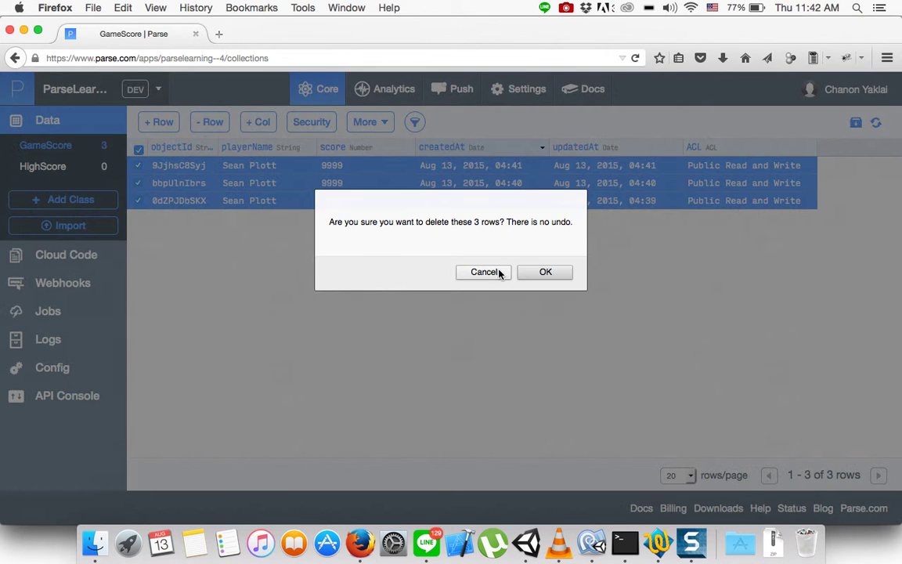
pyautogui.click(530, 275)
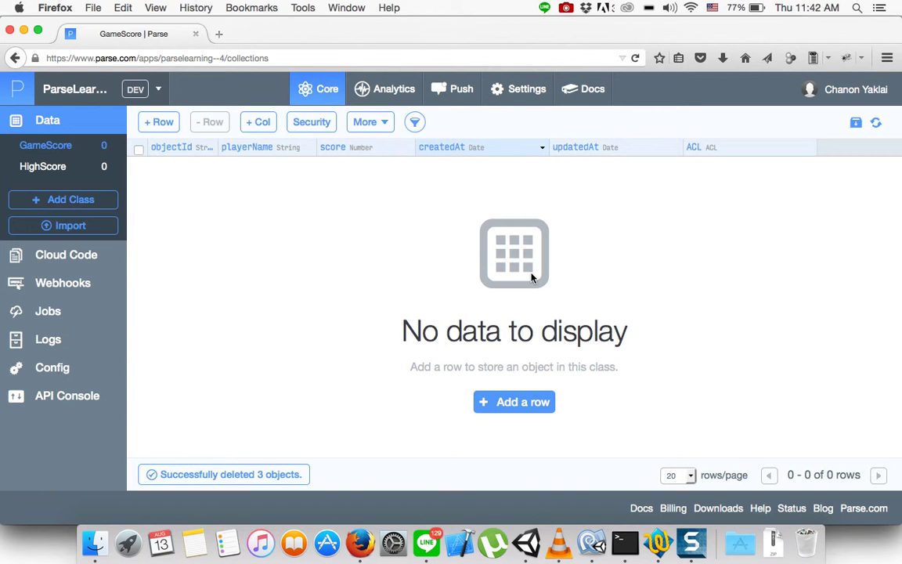
pyautogui.click(526, 543)
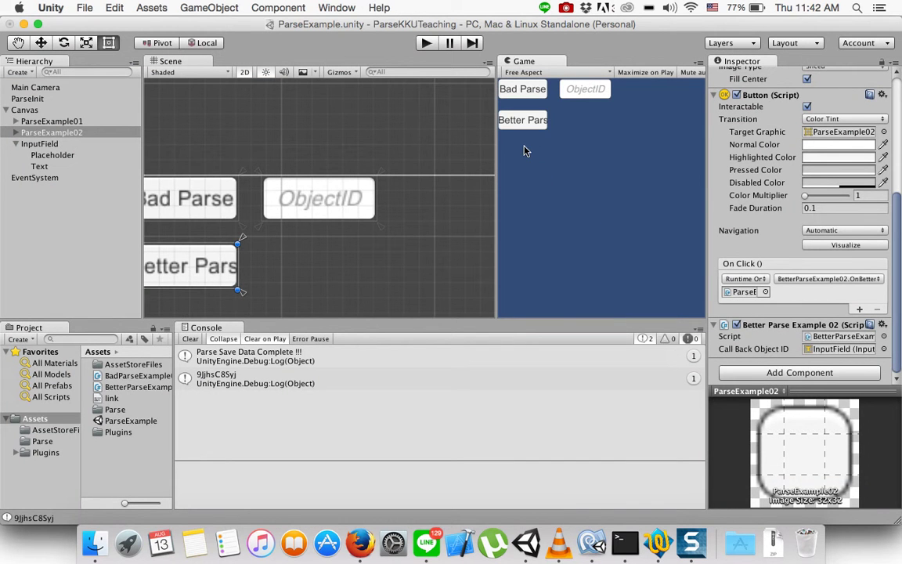
pyautogui.click(22, 144)
# Finish renaming the input field to InputField-[ObjectID] in the Inspector
pyautogui.click(16, 144)
pyautogui.scroll(5, 813, 113)
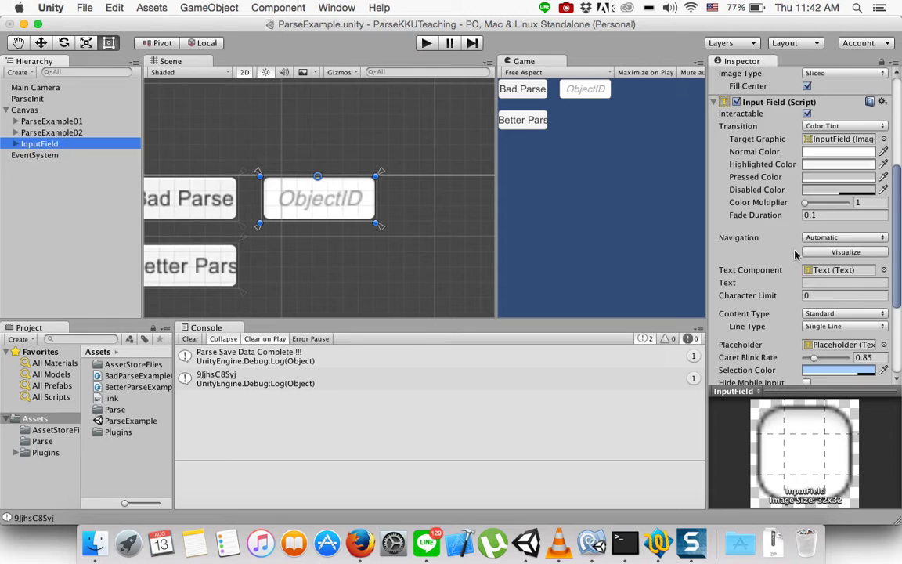
pyautogui.click(813, 74)
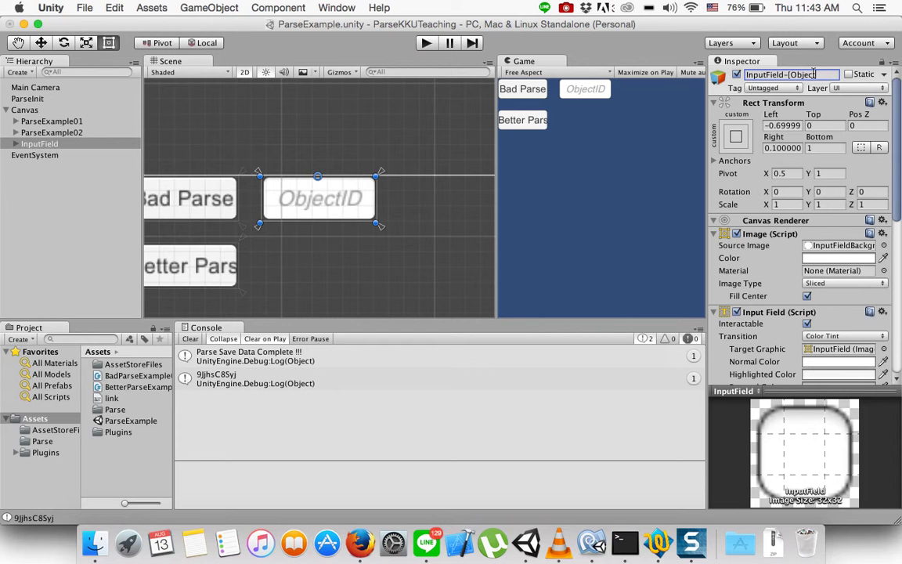
pyautogui.write(']')
pyautogui.press('Return')
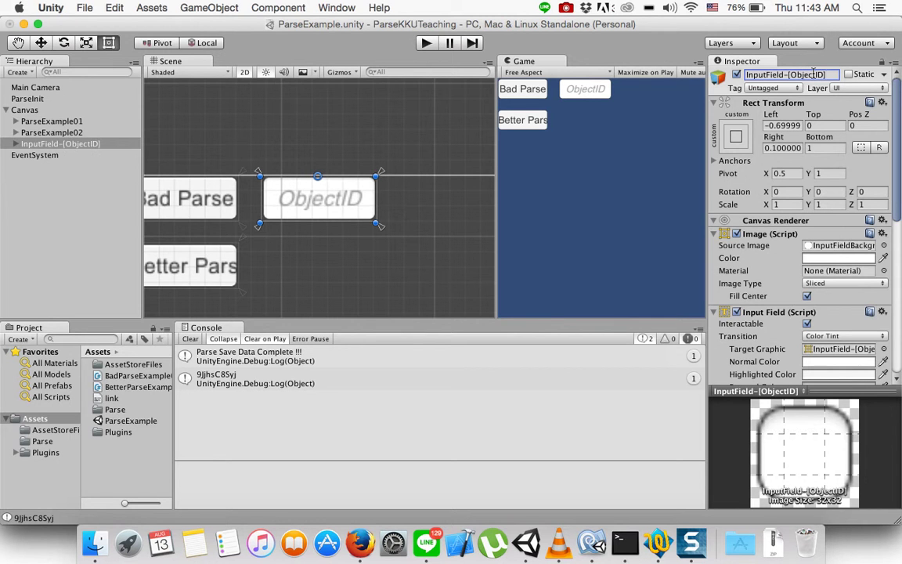
pyautogui.click(36, 110)
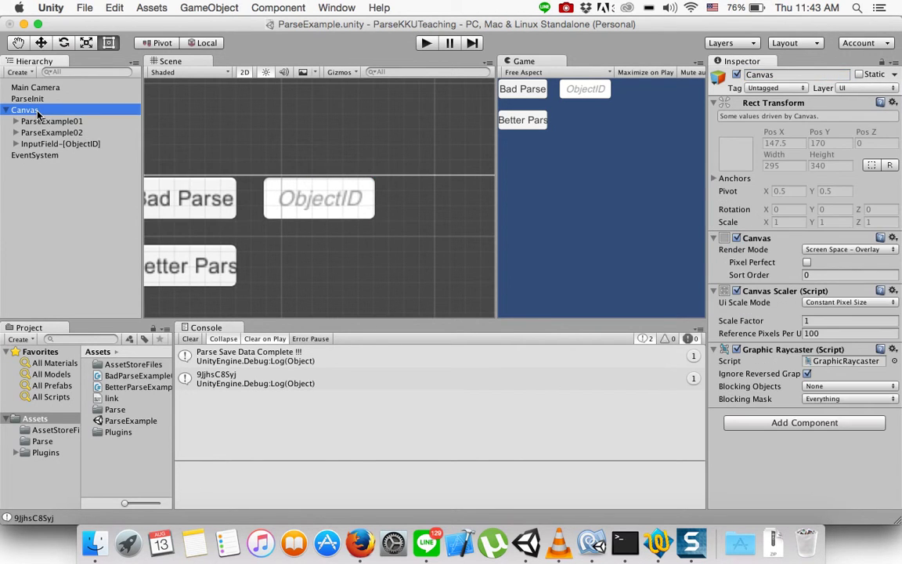
# Add a Button under Canvas, anchor it top-centre, and drag it beside the ObjectID field
pyautogui.rightClick(42, 113)
pyautogui.moveTo(73, 291)
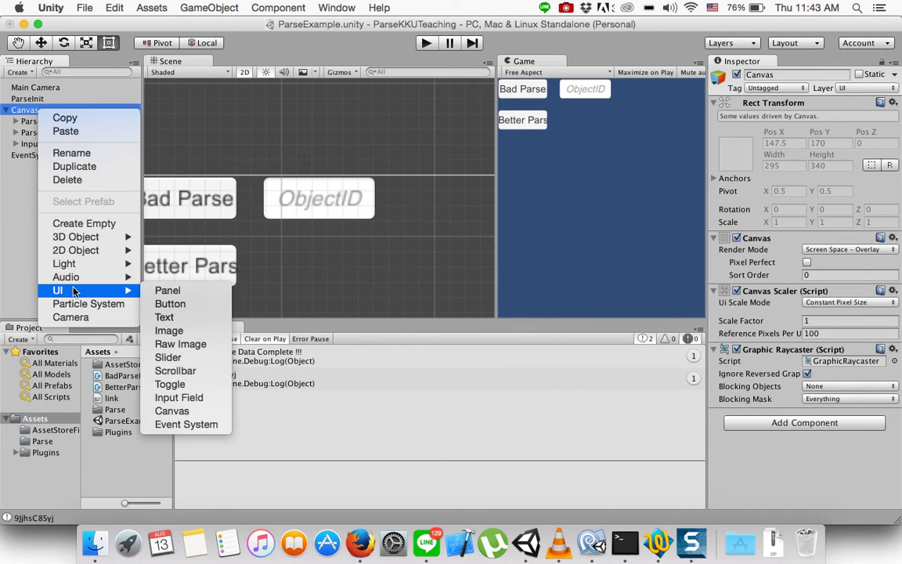
pyautogui.click(166, 304)
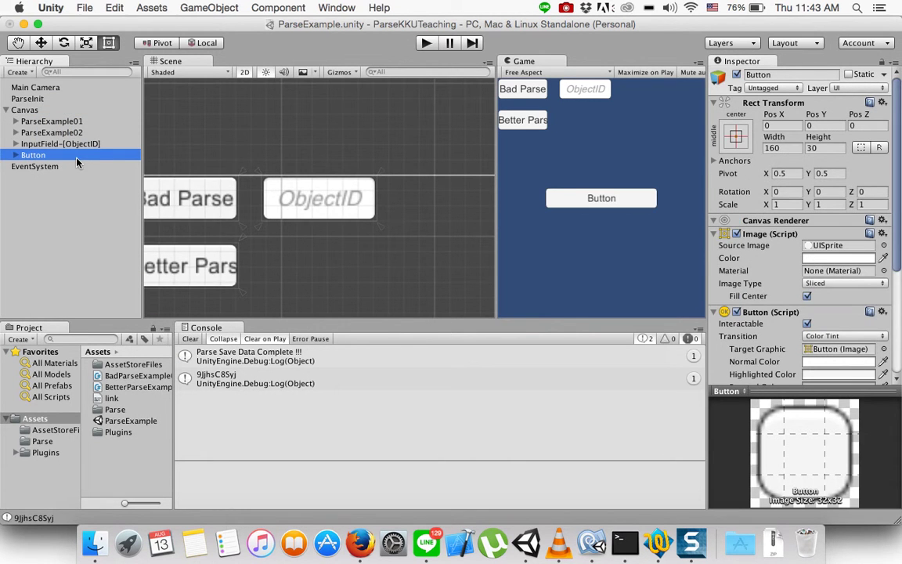
pyautogui.click(736, 137)
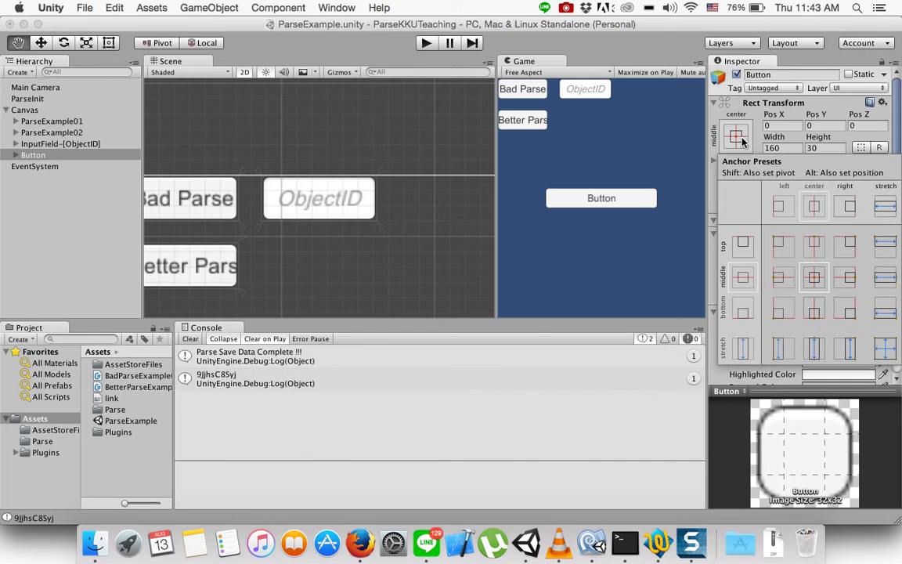
pyautogui.click(814, 243)
pyautogui.press('t')
pyautogui.scroll(-2, 393, 187)
pyautogui.click(249, 204)
pyautogui.moveTo(296, 199); pyautogui.dragTo(508, 202)
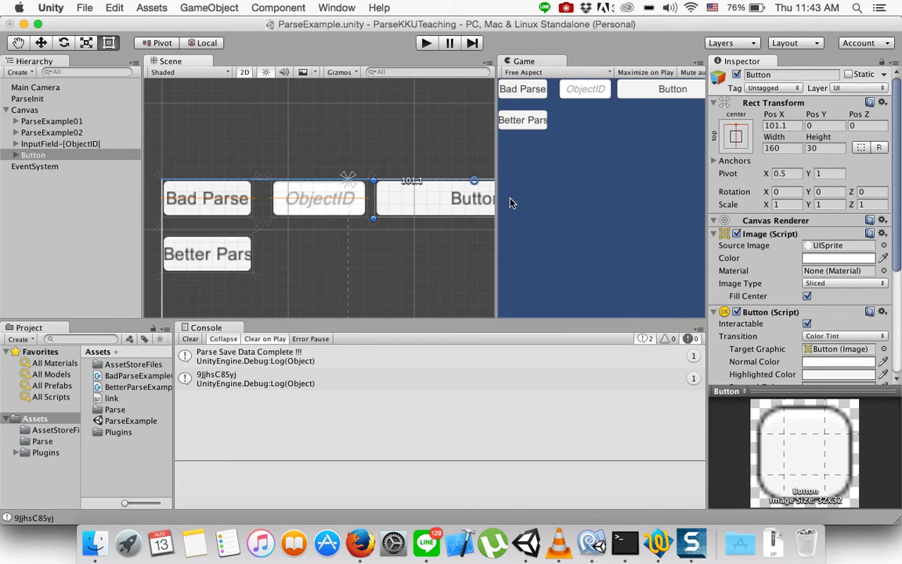
# Fit the Button's anchors to its left and right edges and adjust its pivot
pyautogui.scroll(-1, 441, 217)
pyautogui.scroll(-2, 441, 217)
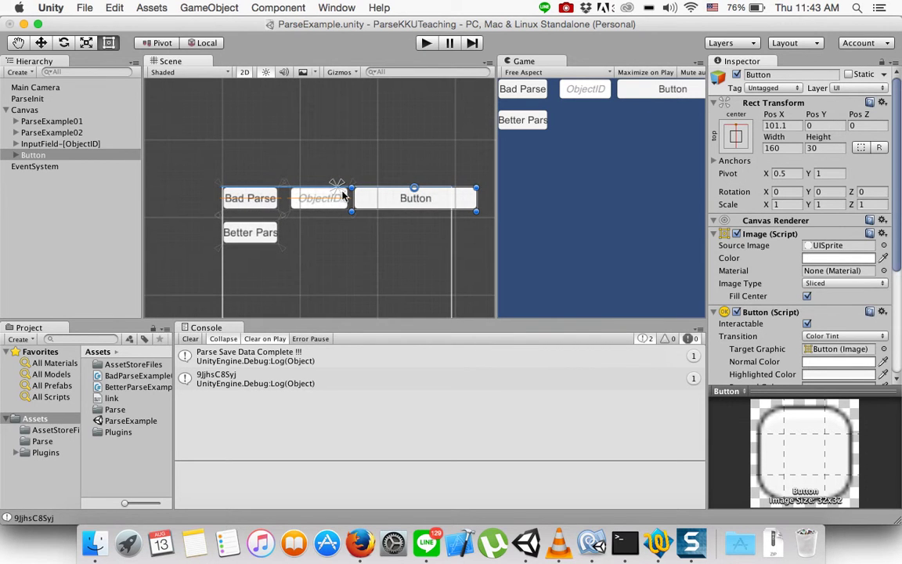
pyautogui.moveTo(346, 195)
pyautogui.mouseDown()
pyautogui.moveTo(472, 218)
pyautogui.moveTo(389, 206)
pyautogui.mouseUp()
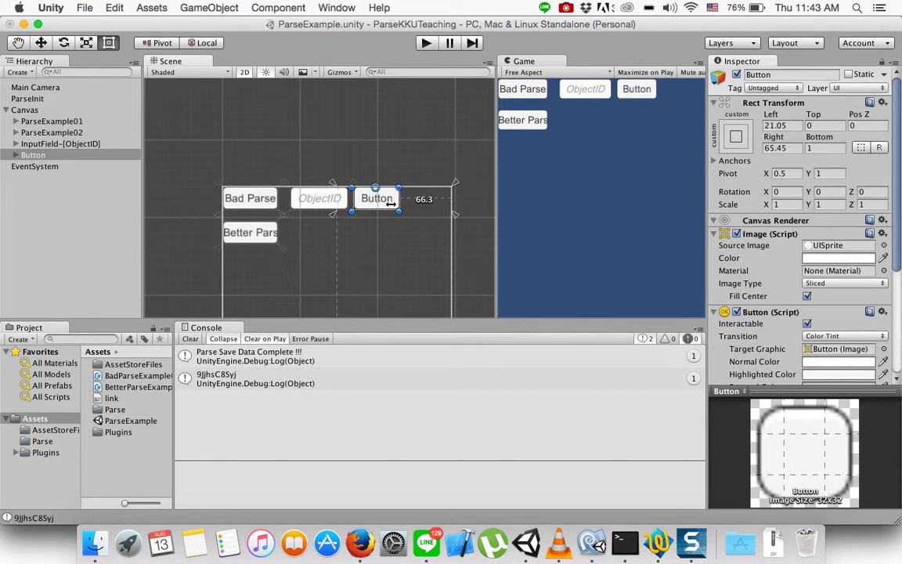
pyautogui.click(457, 222)
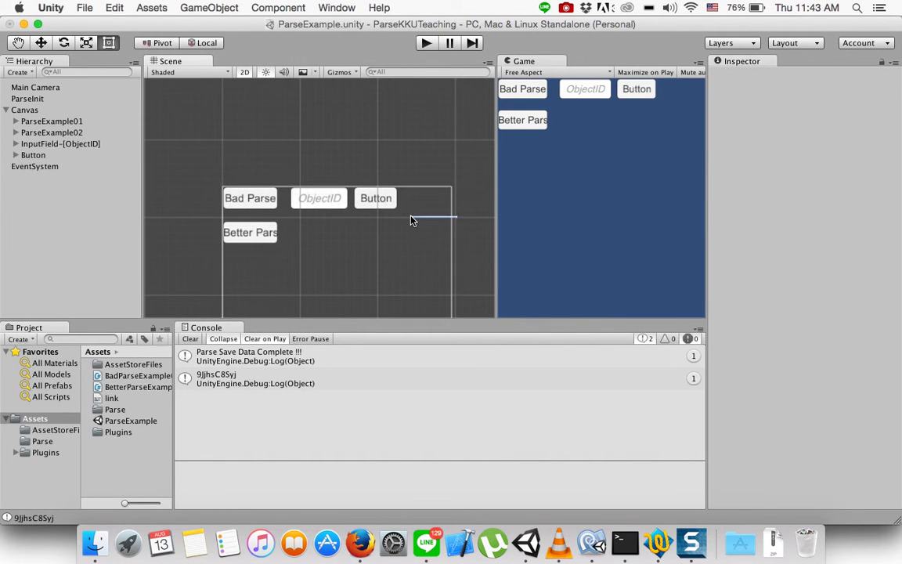
pyautogui.click(377, 202)
pyautogui.moveTo(454, 216); pyautogui.dragTo(398, 217)
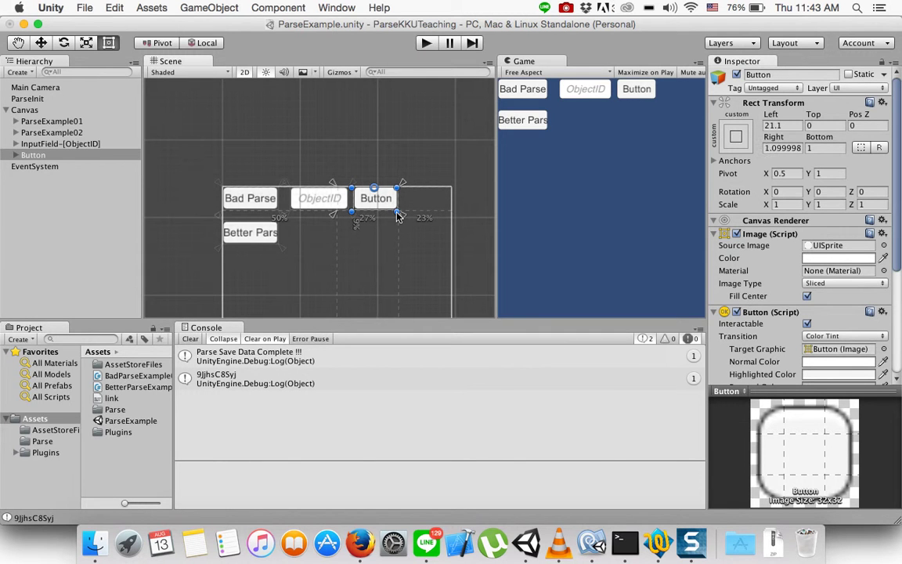
pyautogui.moveTo(333, 184); pyautogui.dragTo(349, 184)
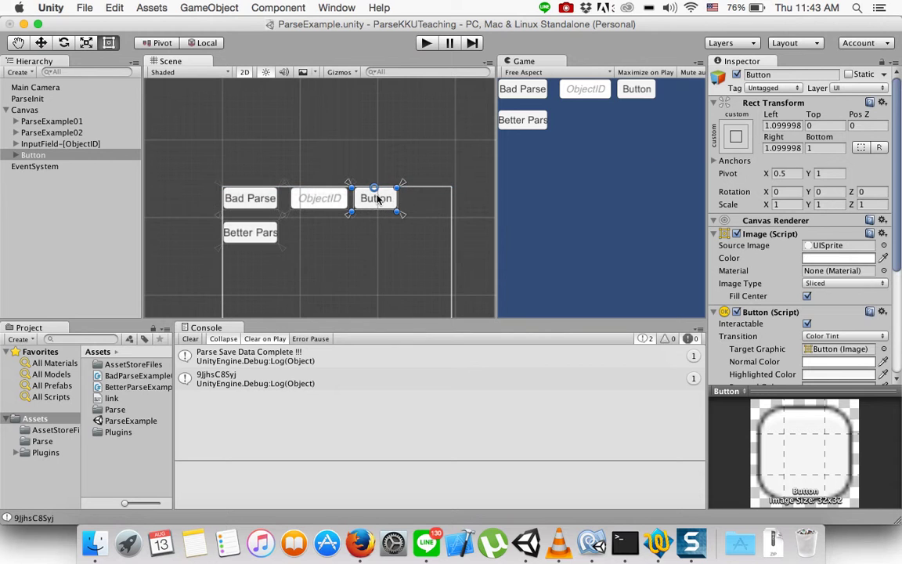
pyautogui.moveTo(375, 189); pyautogui.dragTo(376, 200)
pyautogui.scroll(2, 349, 254)
pyautogui.scroll(2, 350, 255)
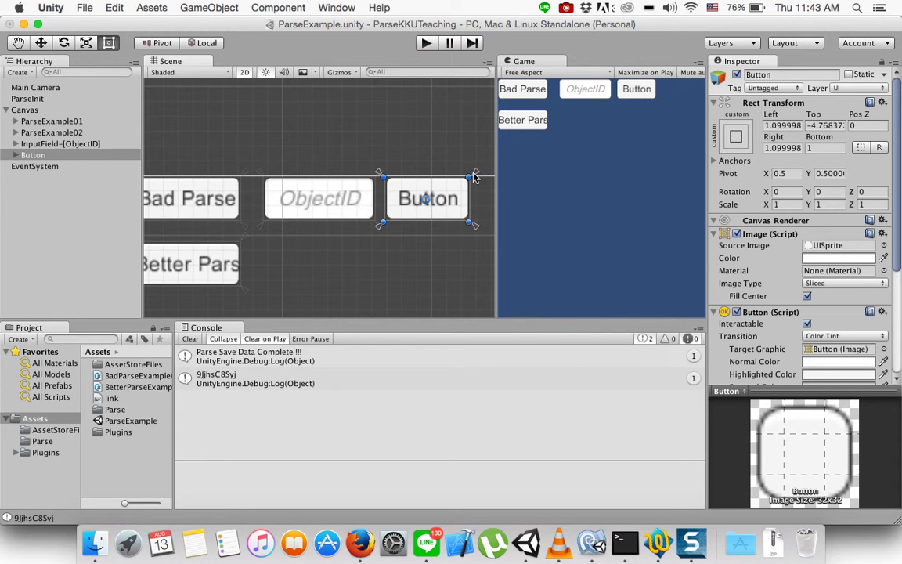
pyautogui.moveTo(496, 195); pyautogui.dragTo(528, 195)
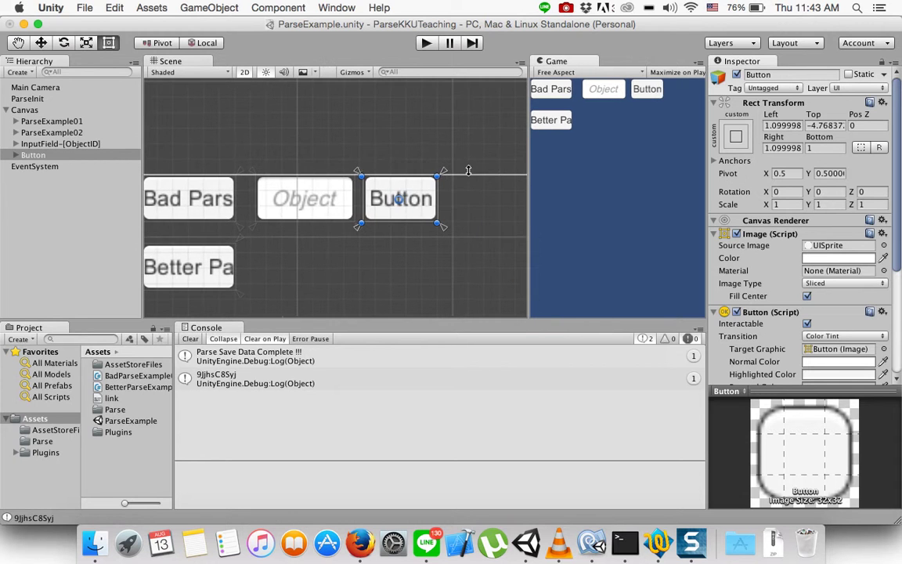
pyautogui.moveTo(400, 199)
pyautogui.mouseDown()
pyautogui.moveTo(400, 176)
pyautogui.moveTo(400, 199)
pyautogui.mouseUp()
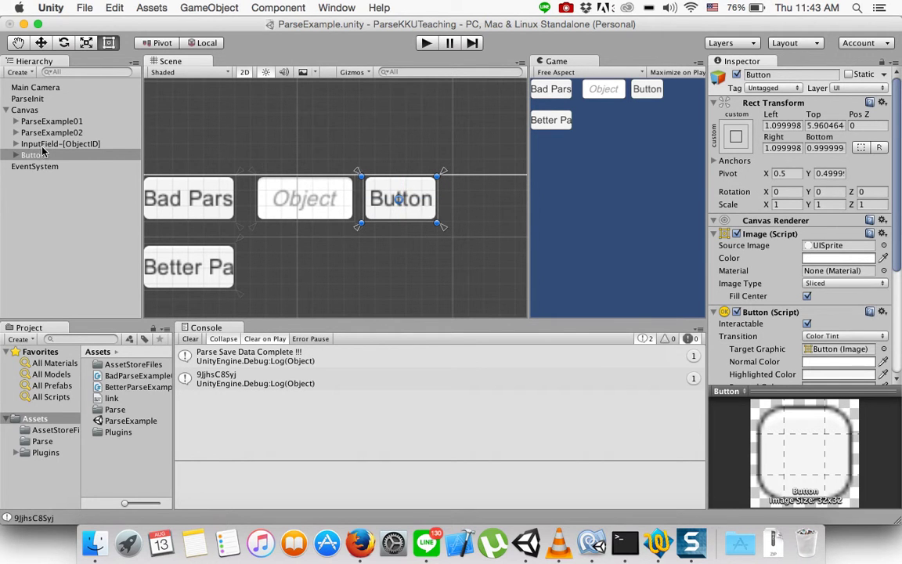
# Duplicate the ObjectID input field and rename the first copy InputField-[Name]
pyautogui.doubleClick(36, 144)
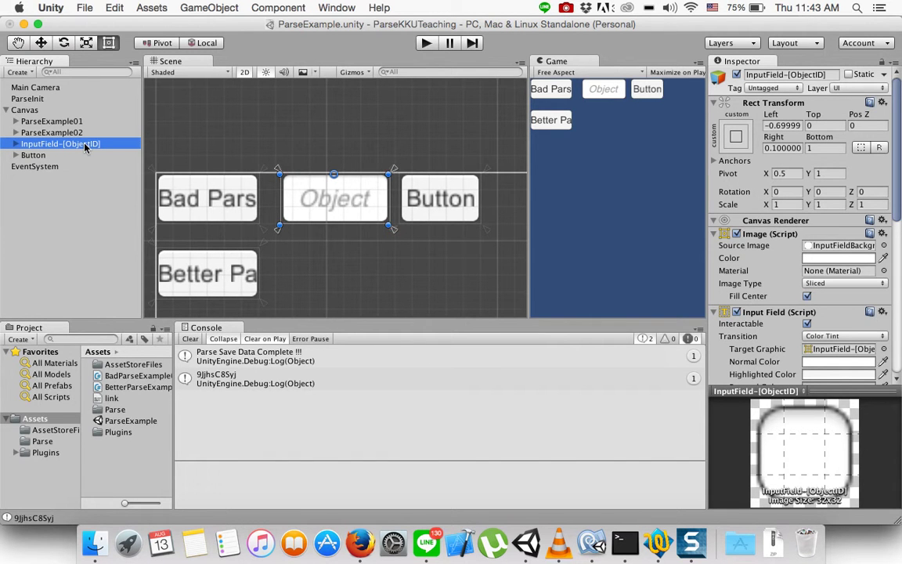
pyautogui.press('super+d')
pyautogui.press('super+d')
pyautogui.click(92, 166)
pyautogui.moveTo(93, 166); pyautogui.dragTo(93, 150)
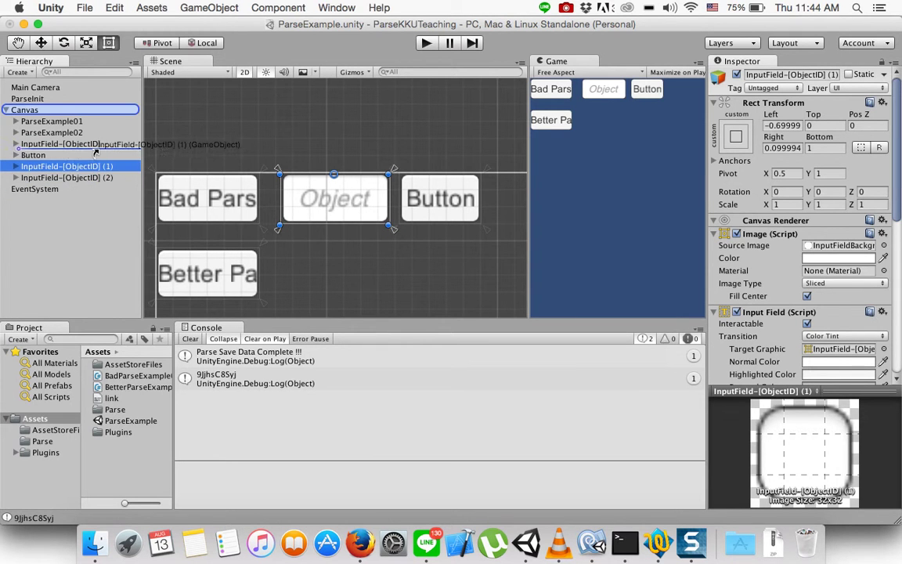
pyautogui.doubleClick(798, 75)
pyautogui.write('Name')
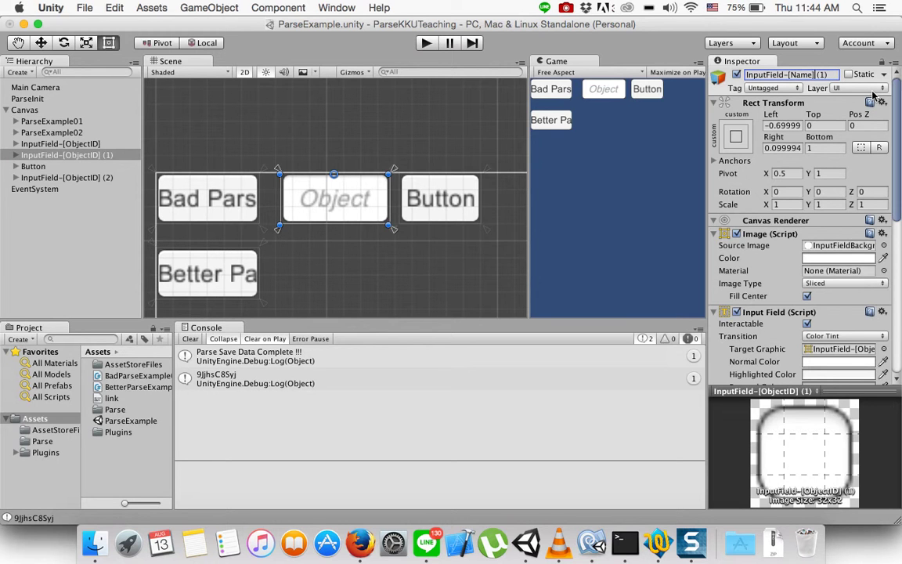
pyautogui.press('Return')
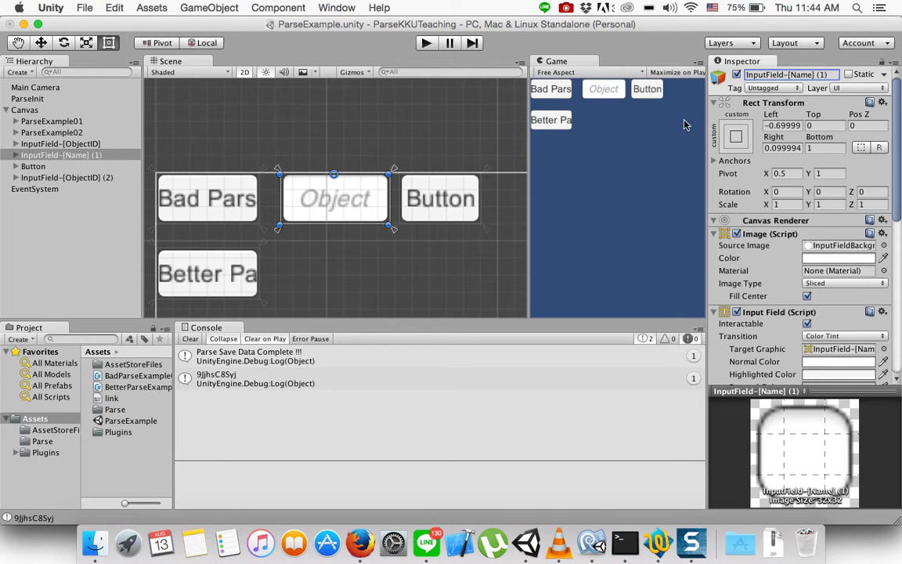
pyautogui.press('super+z')
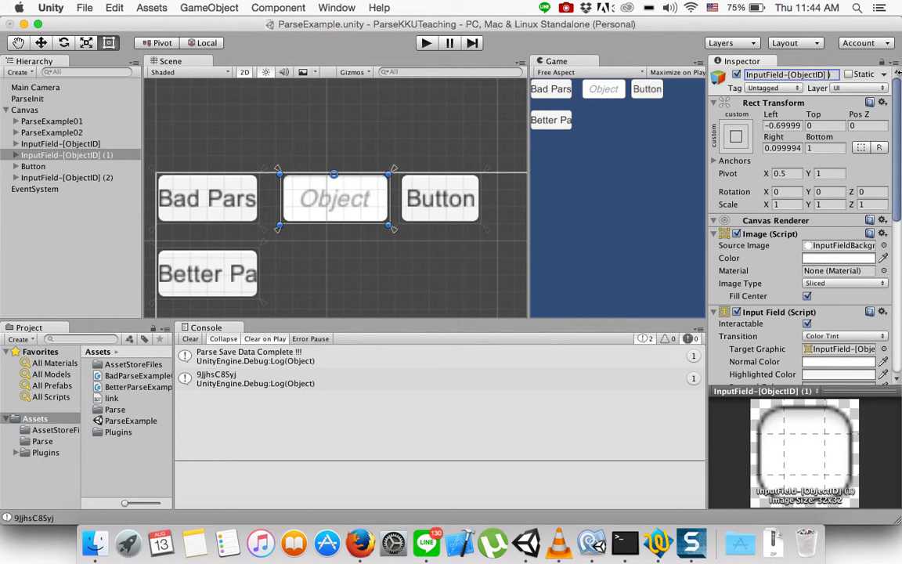
pyautogui.press('Return')
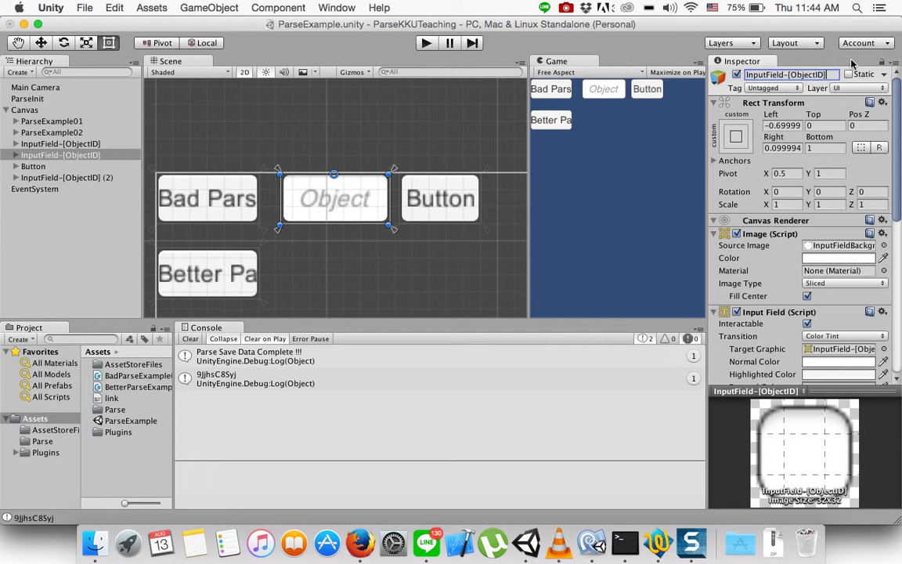
pyautogui.write('InputField-[Name]')
pyautogui.press('Return')
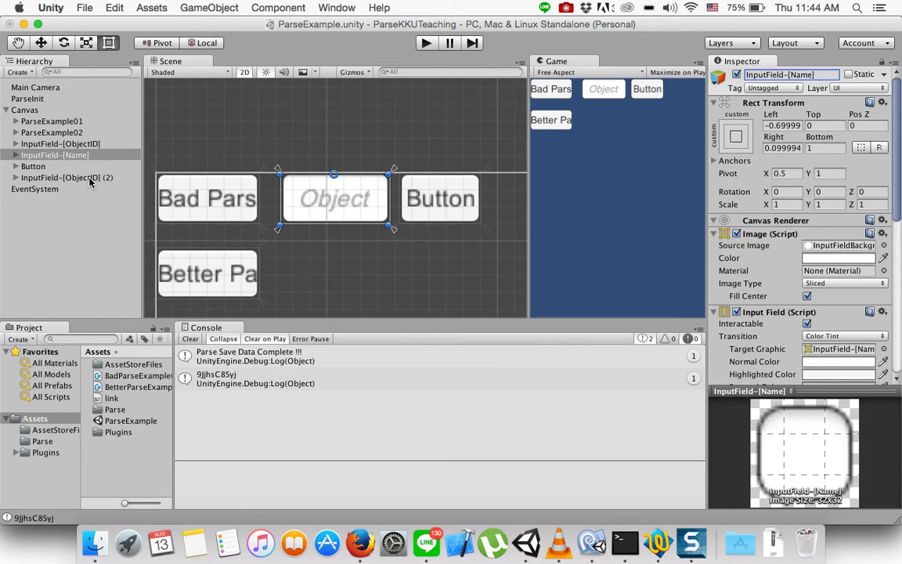
# Rename the second copy InputField-[Scores]
pyautogui.click(90, 178)
pyautogui.click(826, 74)
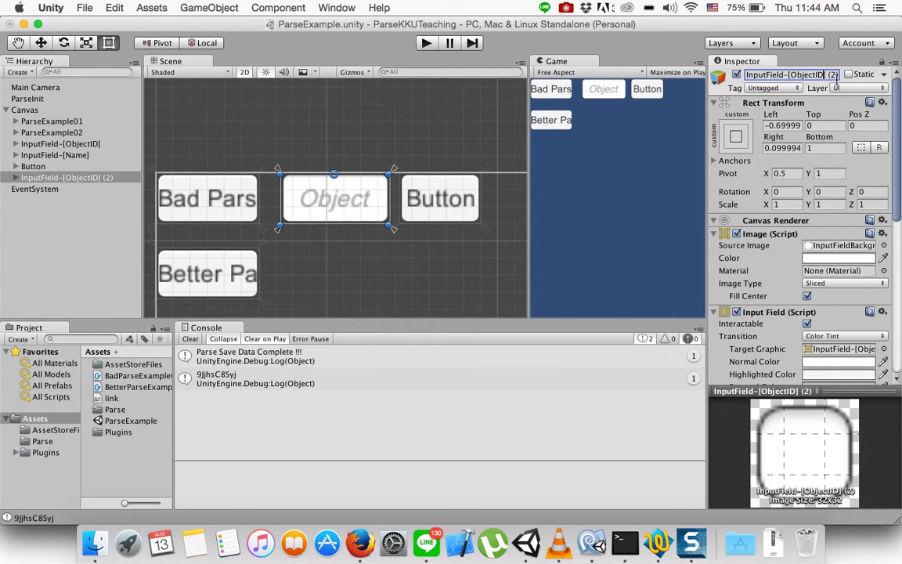
pyautogui.press('BackSpace')
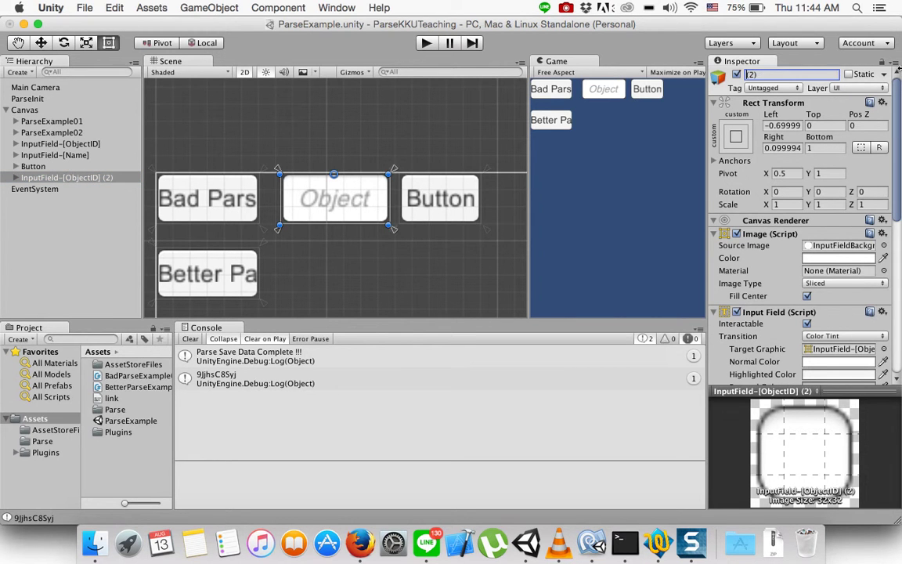
pyautogui.press('super+z')
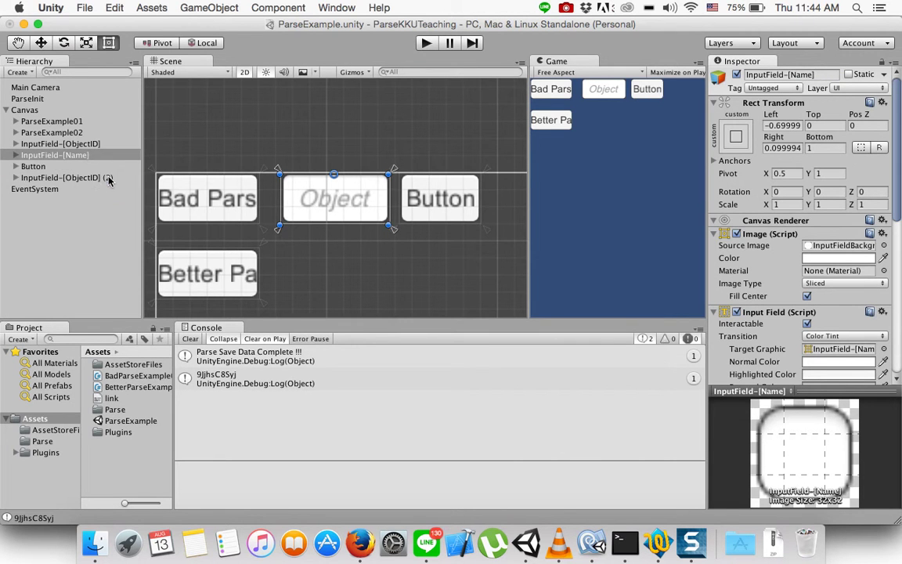
pyautogui.click(111, 178)
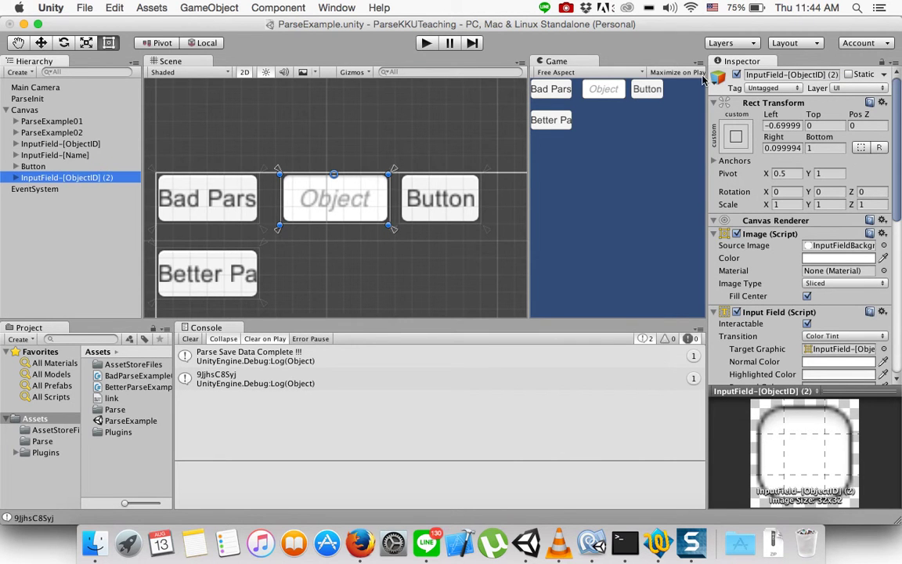
pyautogui.click(830, 74)
pyautogui.click(831, 74)
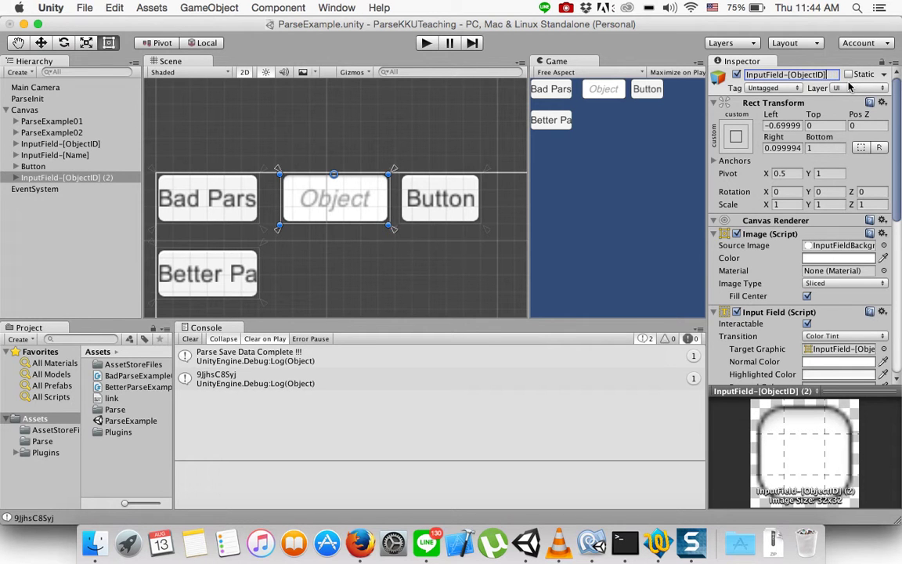
pyautogui.write('Scores]')
pyautogui.press('Return')
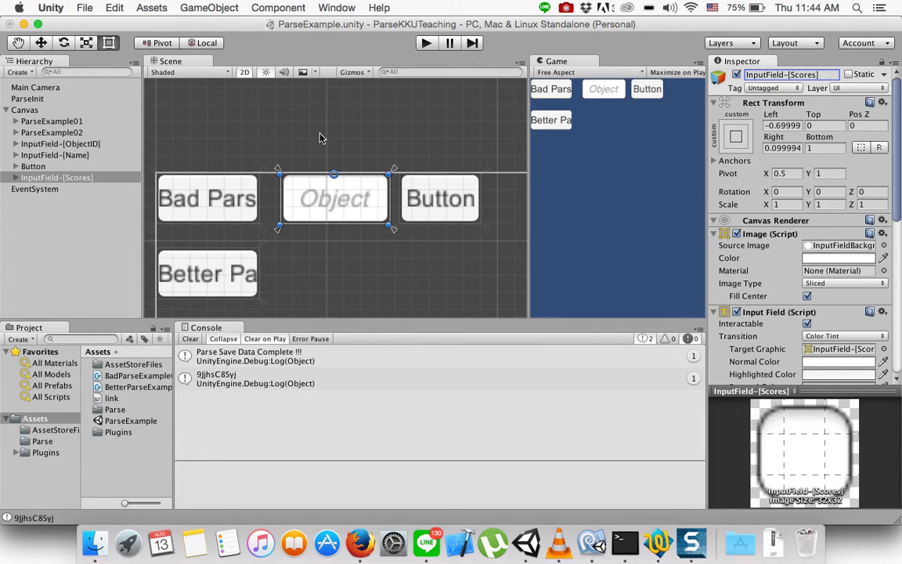
pyautogui.moveTo(85, 177); pyautogui.dragTo(82, 178)
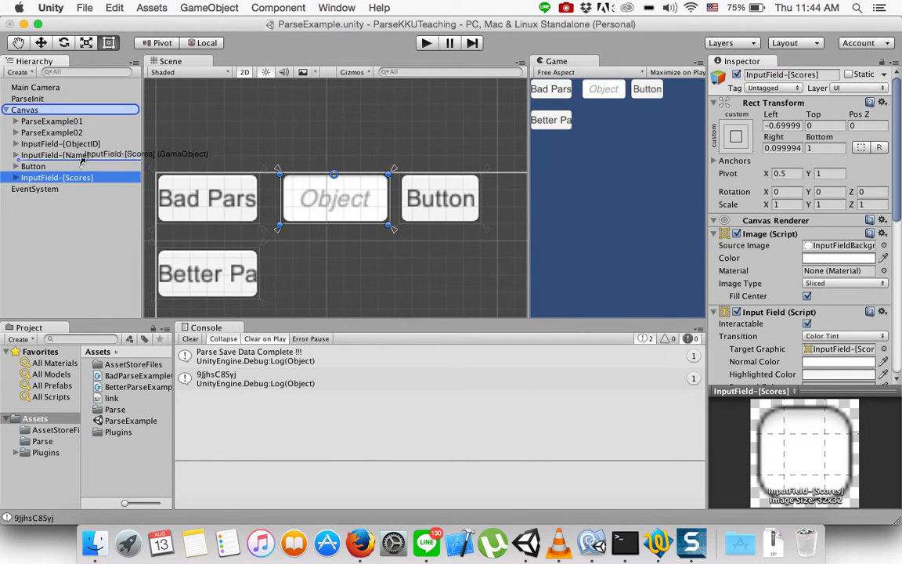
# Place InputField-[Scores] above Button and move the Name field into row two beside Better Parse
pyautogui.moveTo(81, 166); pyautogui.dragTo(79, 161)
pyautogui.click(55, 155)
pyautogui.moveTo(373, 198); pyautogui.dragTo(350, 278)
pyautogui.moveTo(334, 245); pyautogui.dragTo(334, 273)
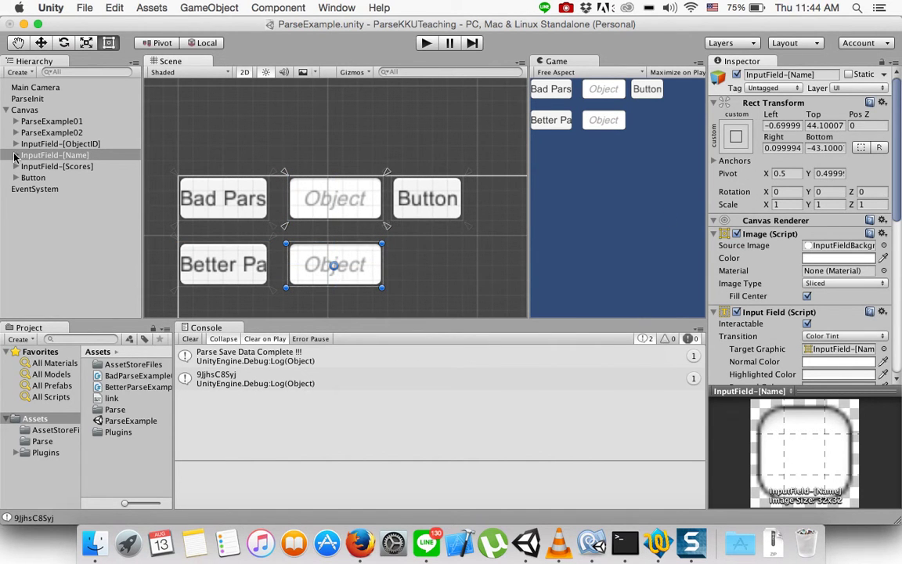
# Change the Name field's placeholder text from ObjectID... to 'Name..'
pyautogui.click(15, 155)
pyautogui.click(60, 175)
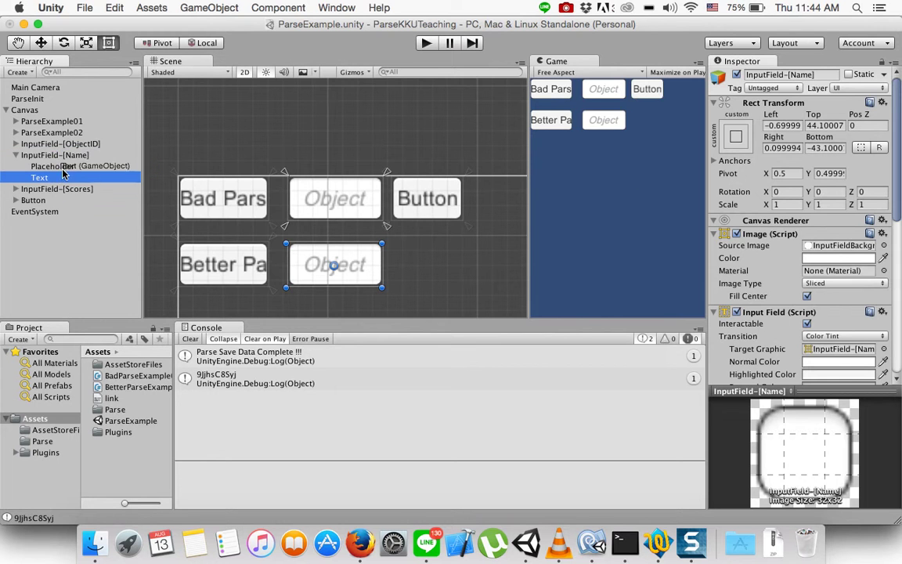
pyautogui.click(62, 156)
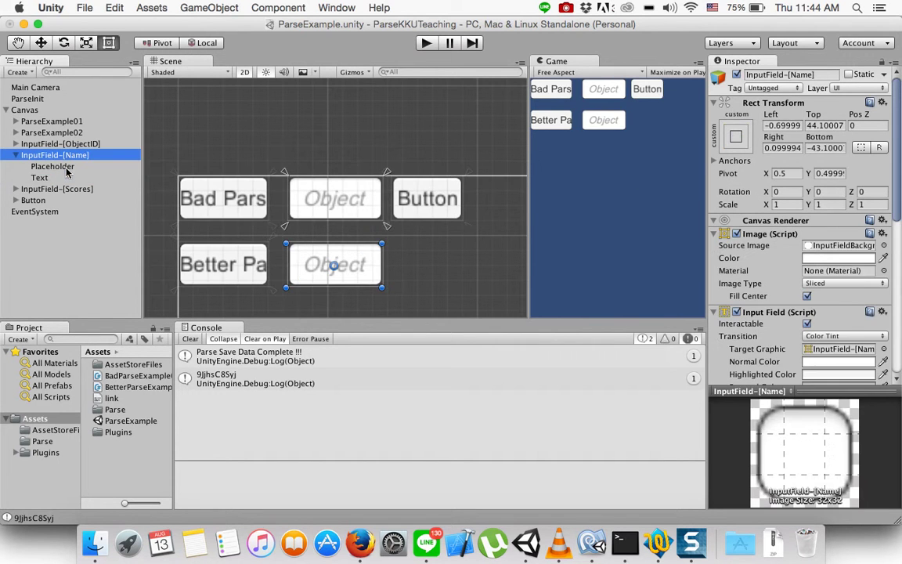
pyautogui.click(73, 167)
pyautogui.click(792, 265)
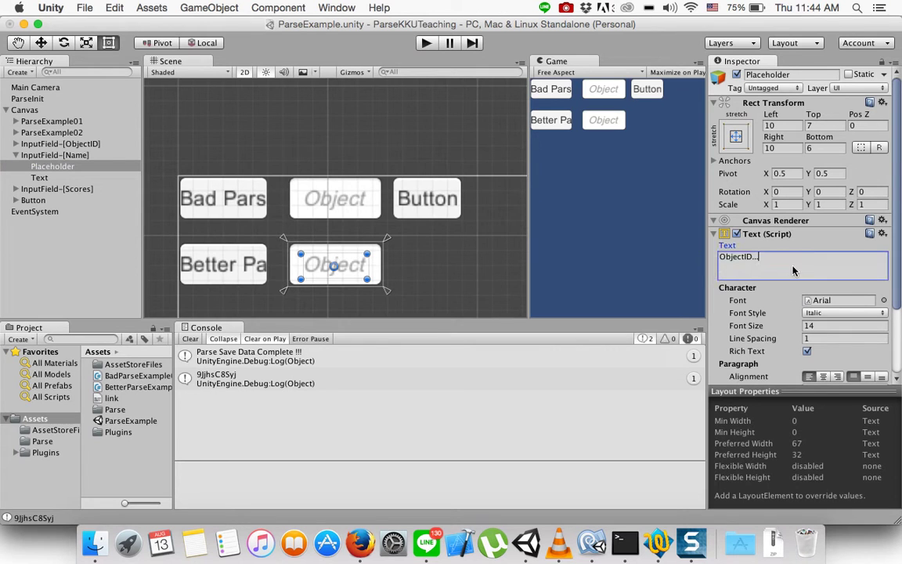
pyautogui.write('Name')
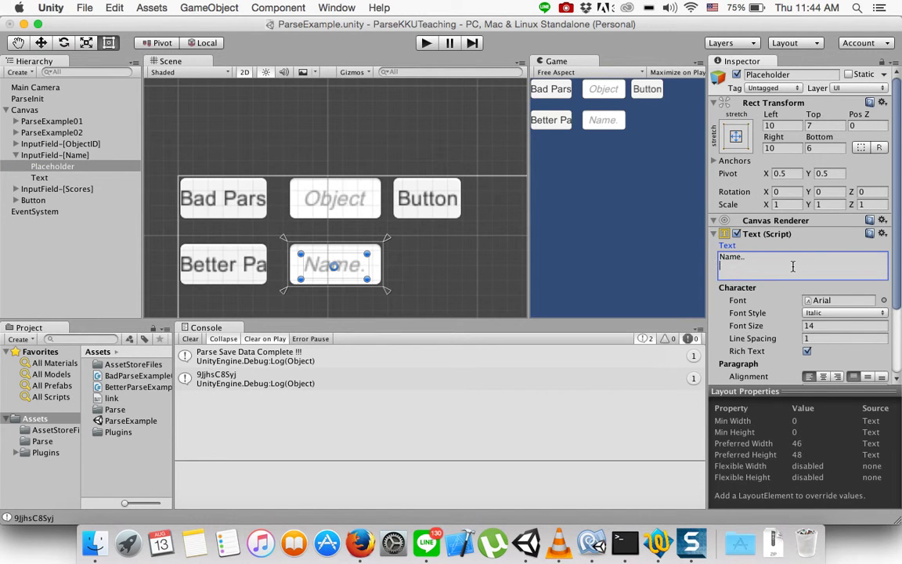
pyautogui.press('BackSpace')
pyautogui.click(16, 155)
pyautogui.click(47, 166)
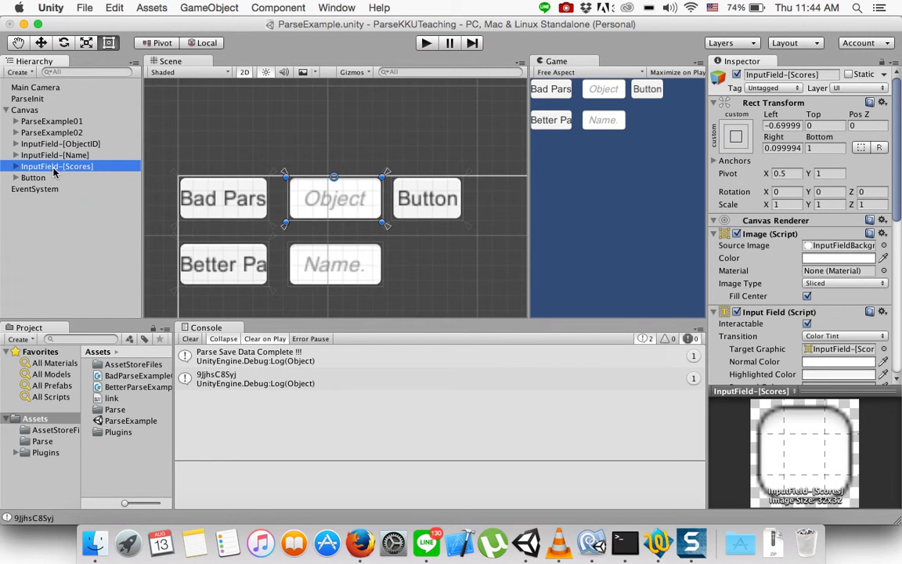
# Move the Scores field below the Name field, centre its pivot, and fit its anchors
pyautogui.scroll(-1, 358, 220)
pyautogui.scroll(-2, 359, 219)
pyautogui.moveTo(349, 213); pyautogui.dragTo(349, 292)
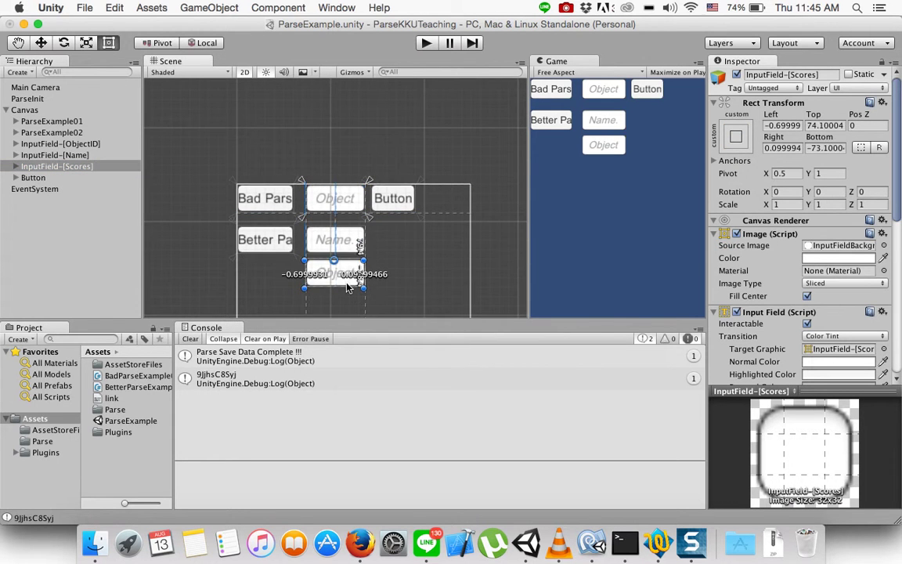
pyautogui.moveTo(349, 292); pyautogui.dragTo(346, 288)
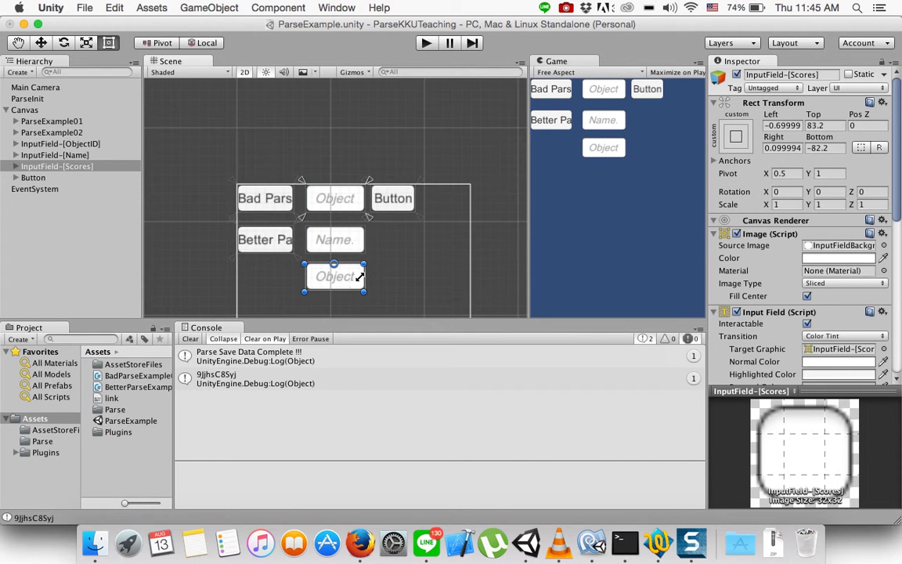
pyautogui.moveTo(355, 284); pyautogui.dragTo(350, 257)
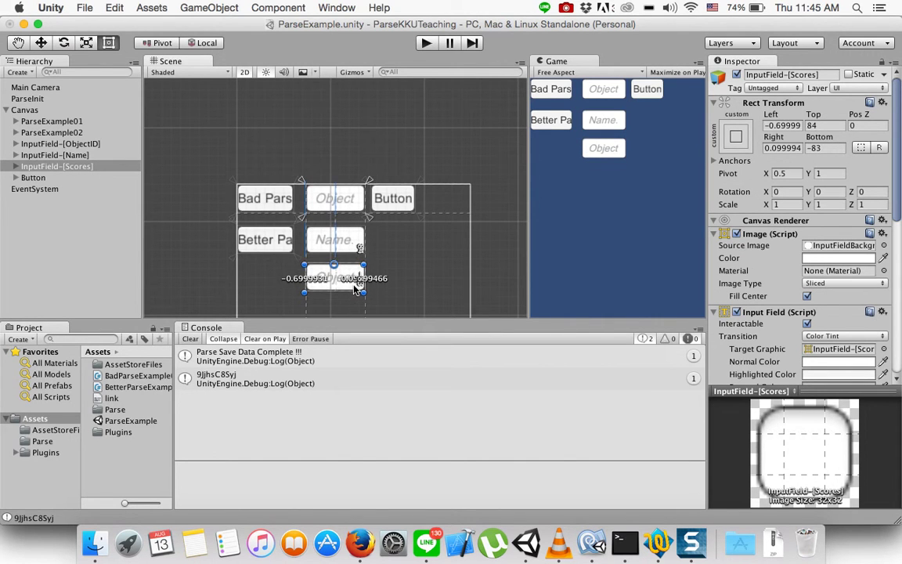
pyautogui.moveTo(335, 267)
pyautogui.mouseDown()
pyautogui.moveTo(333, 277)
pyautogui.moveTo(370, 296)
pyautogui.mouseUp()
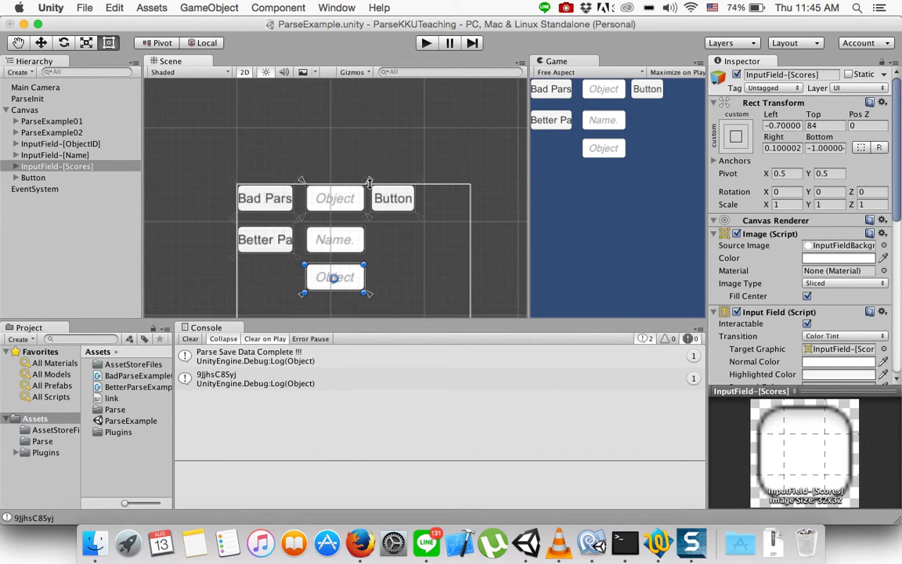
pyautogui.moveTo(370, 183); pyautogui.dragTo(369, 259)
# Fit the Name field's upper and lower anchors to its top and bottom edges
pyautogui.doubleClick(50, 156)
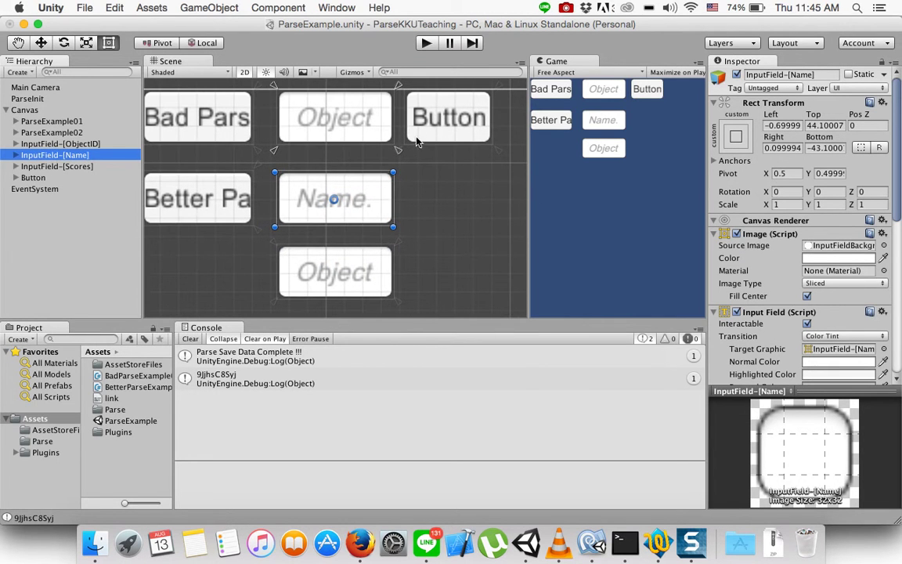
pyautogui.moveTo(398, 151); pyautogui.dragTo(398, 228)
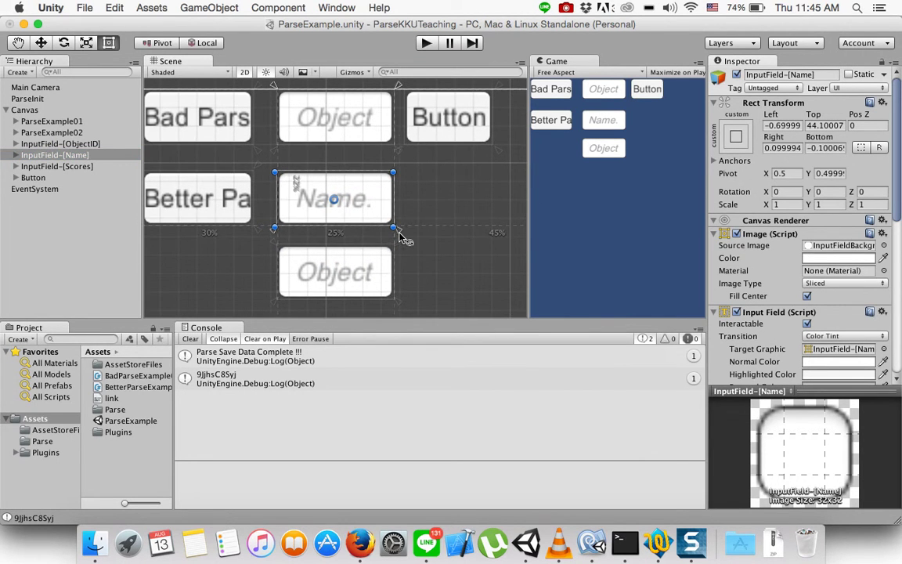
pyautogui.click(397, 154)
pyautogui.click(343, 190)
pyautogui.moveTo(395, 86); pyautogui.dragTo(397, 172)
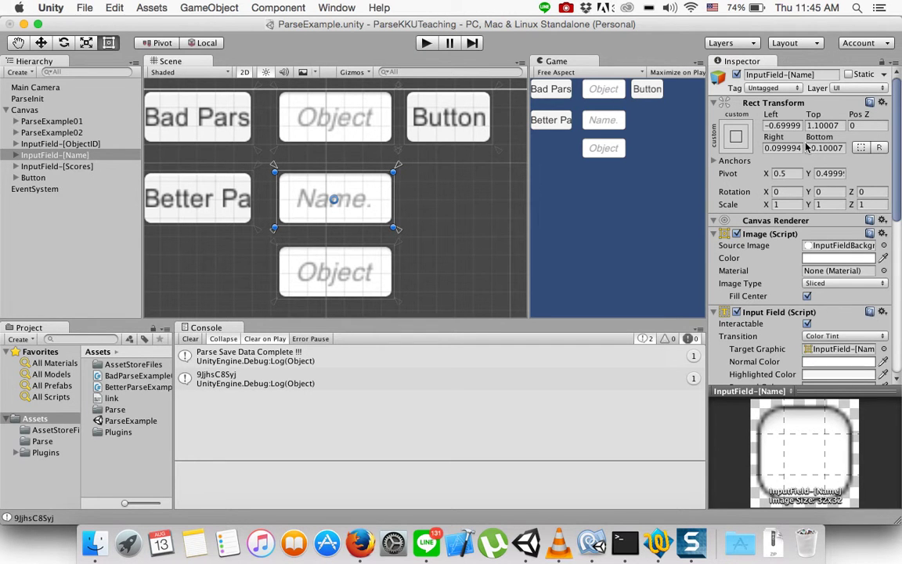
pyautogui.scroll(-10, 804, 141)
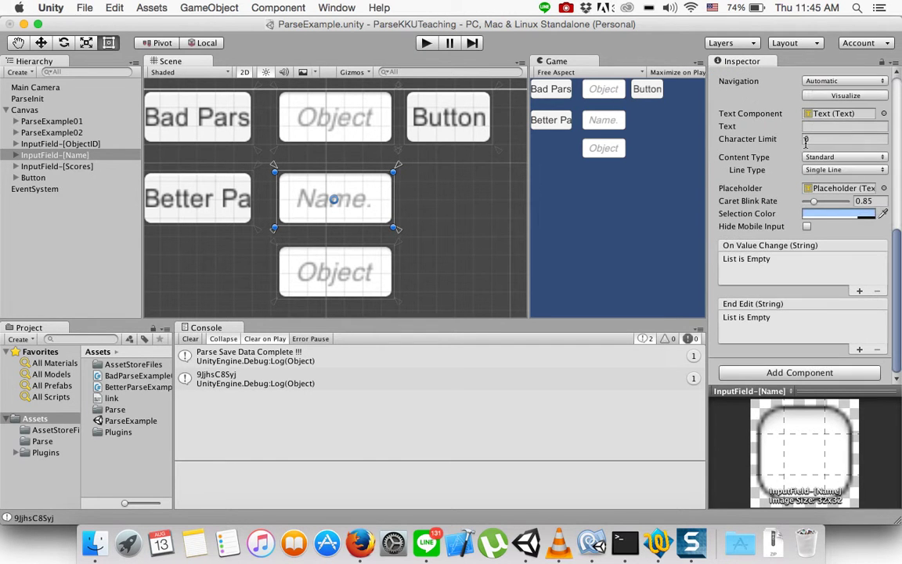
pyautogui.click(63, 166)
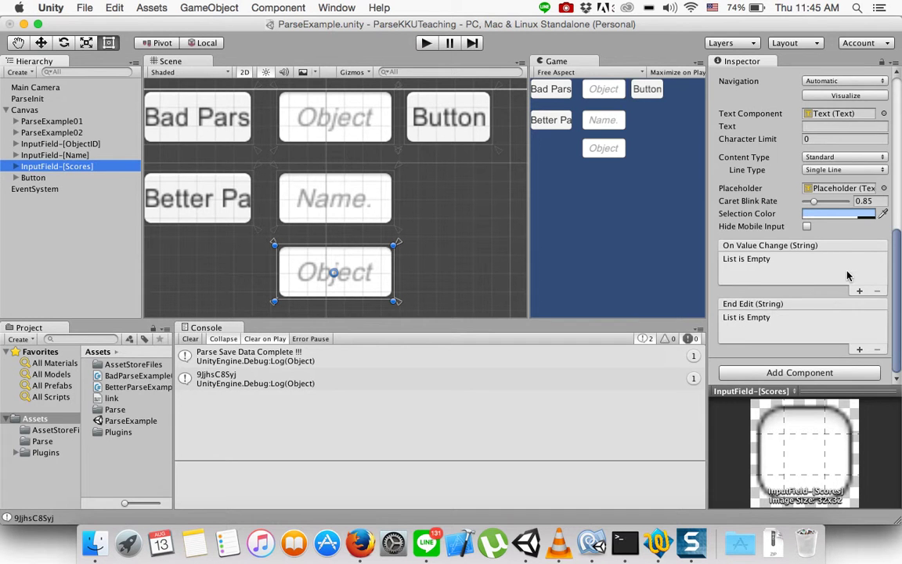
pyautogui.scroll(10, 736, 270)
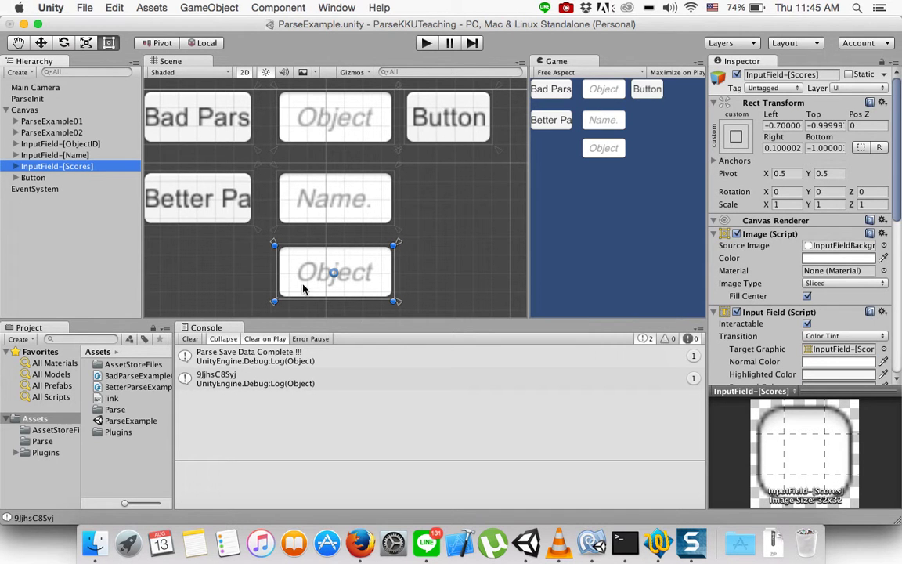
pyautogui.click(15, 166)
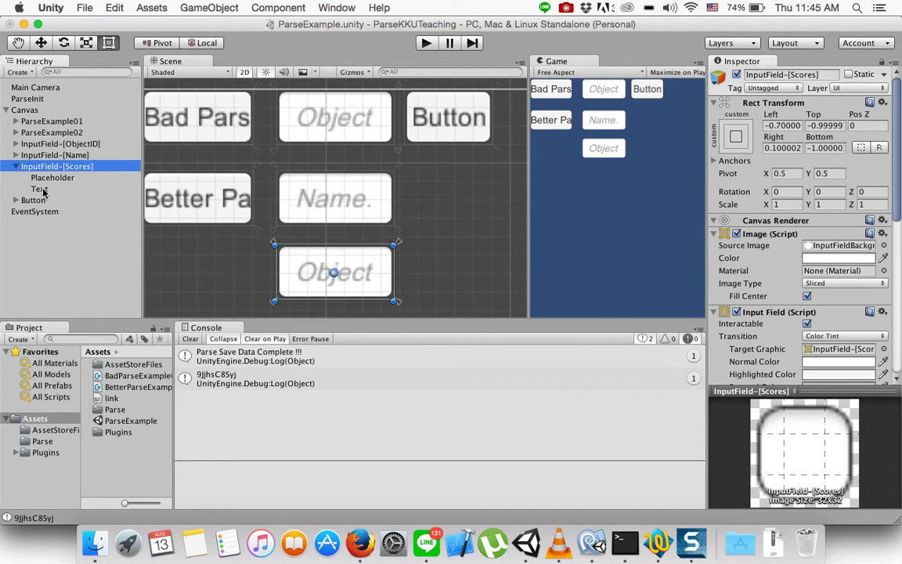
# Change the Scores field's placeholder text to 'Score..'
pyautogui.click(40, 188)
pyautogui.click(52, 177)
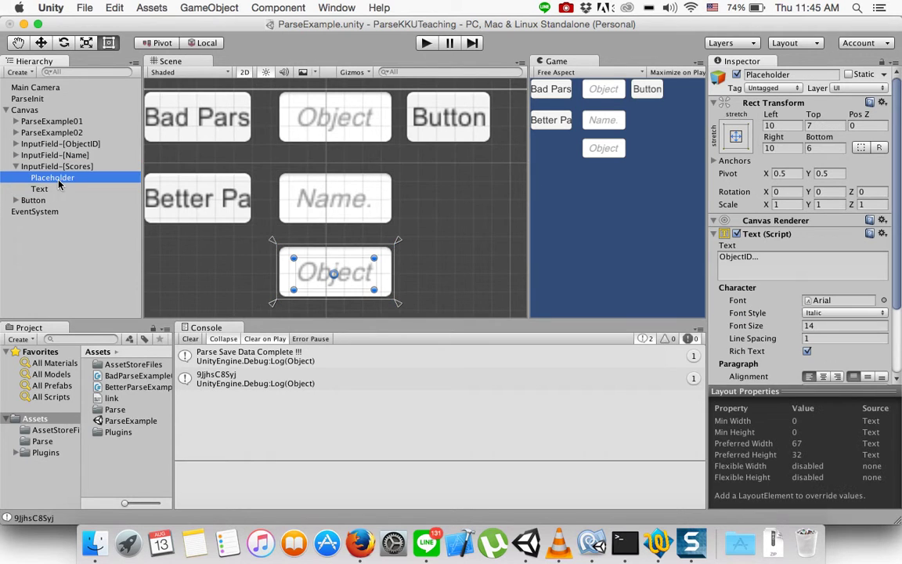
pyautogui.click(807, 258)
pyautogui.write('Score..')
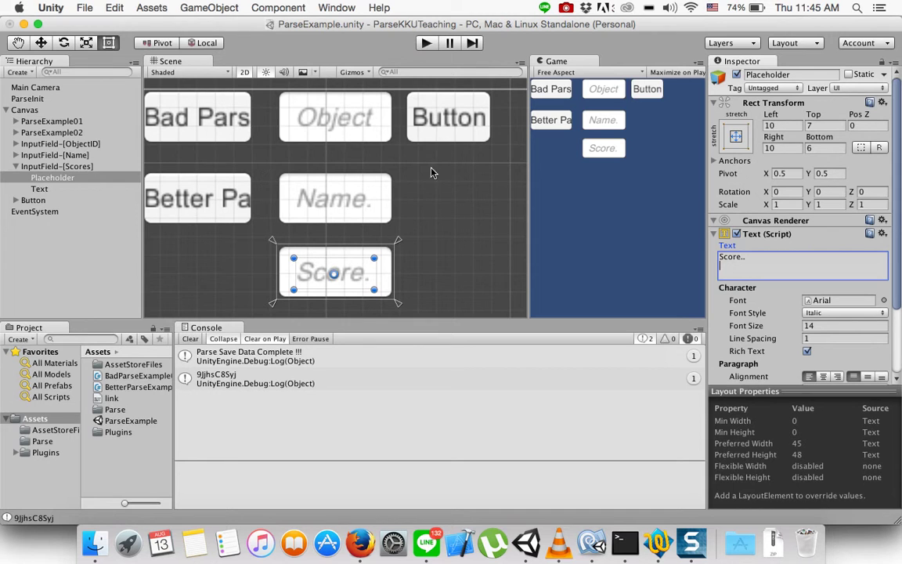
pyautogui.click(15, 166)
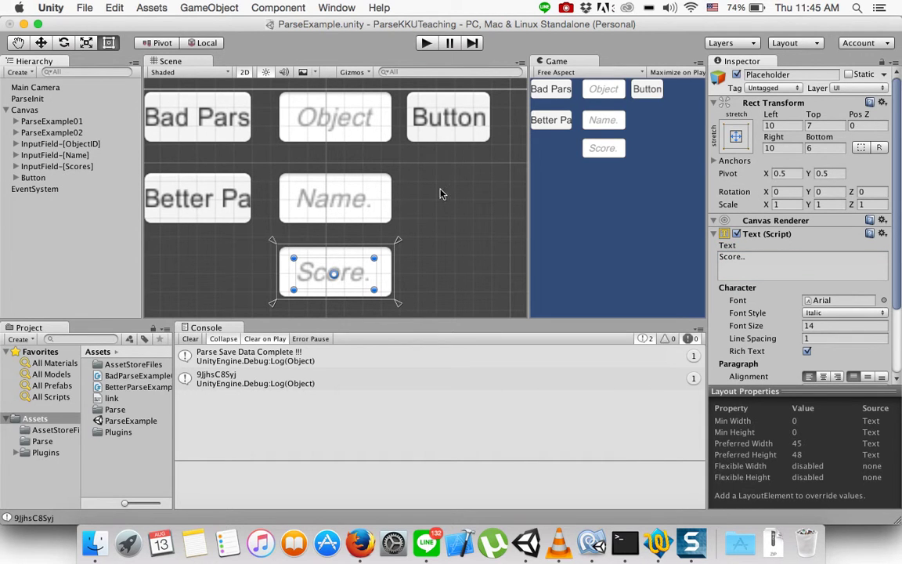
pyautogui.click(334, 188)
pyautogui.scroll(-1, 344, 238)
pyautogui.scroll(-1, 349, 245)
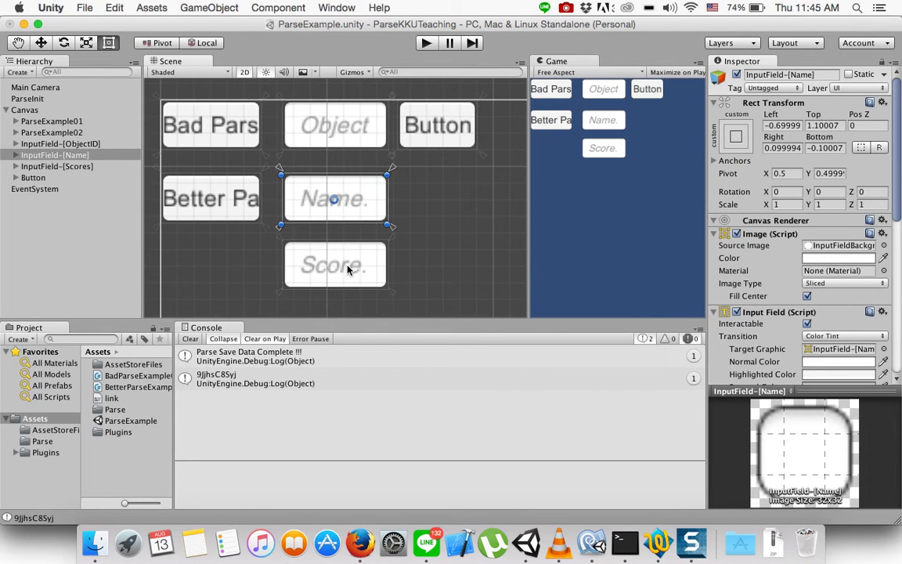
# Enlarge the Button into a square spanning all three rows and anchor its lower-right corner
pyautogui.click(341, 262)
pyautogui.click(443, 146)
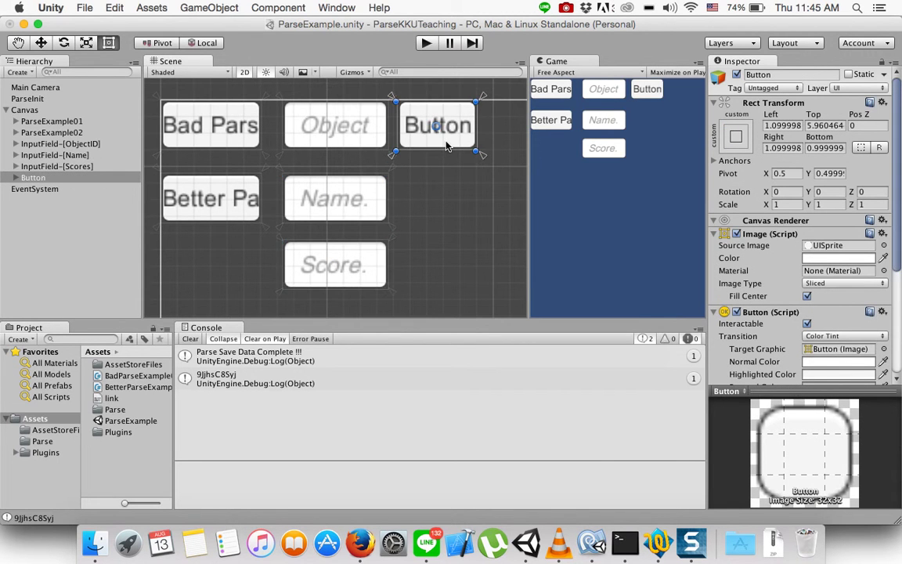
pyautogui.scroll(-2, 431, 153)
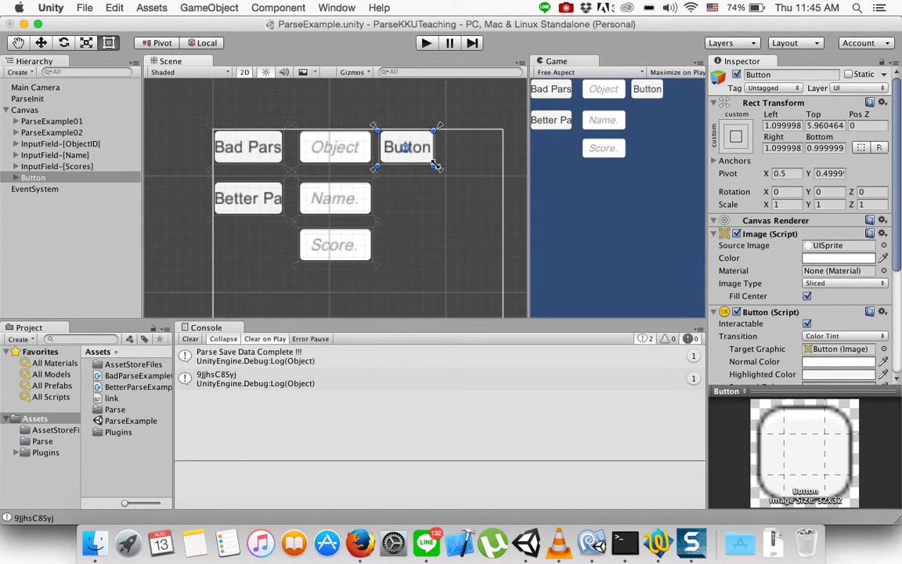
pyautogui.moveTo(435, 167); pyautogui.dragTo(501, 262)
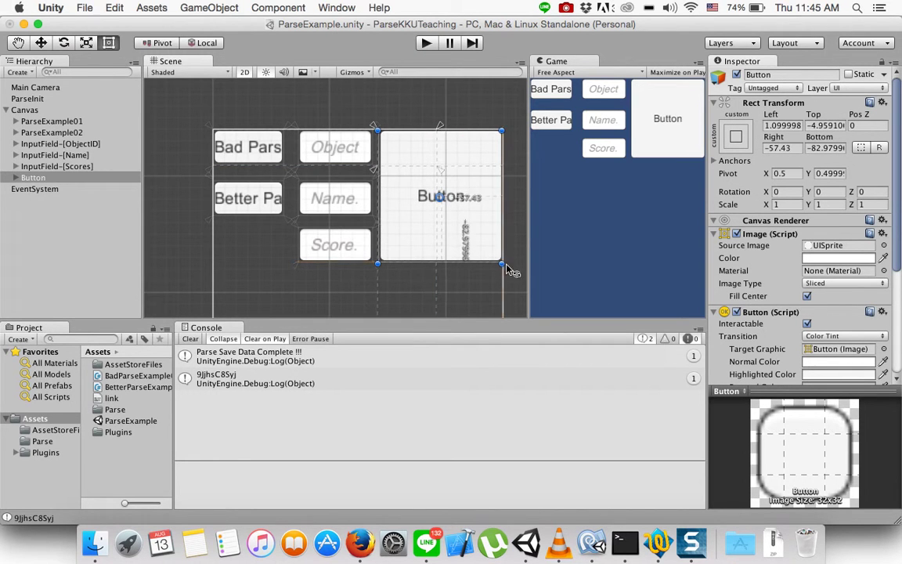
pyautogui.moveTo(440, 169); pyautogui.dragTo(513, 273)
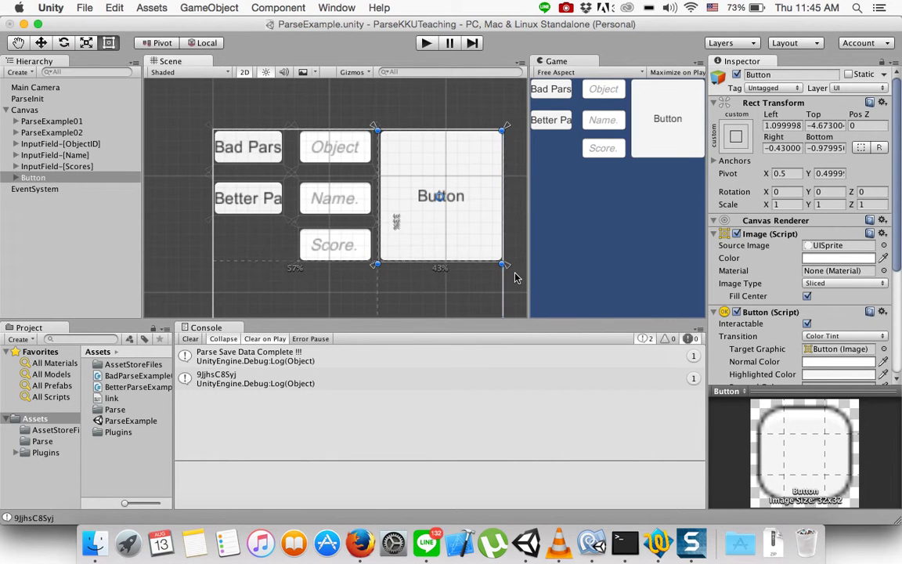
pyautogui.scroll(-5, 753, 206)
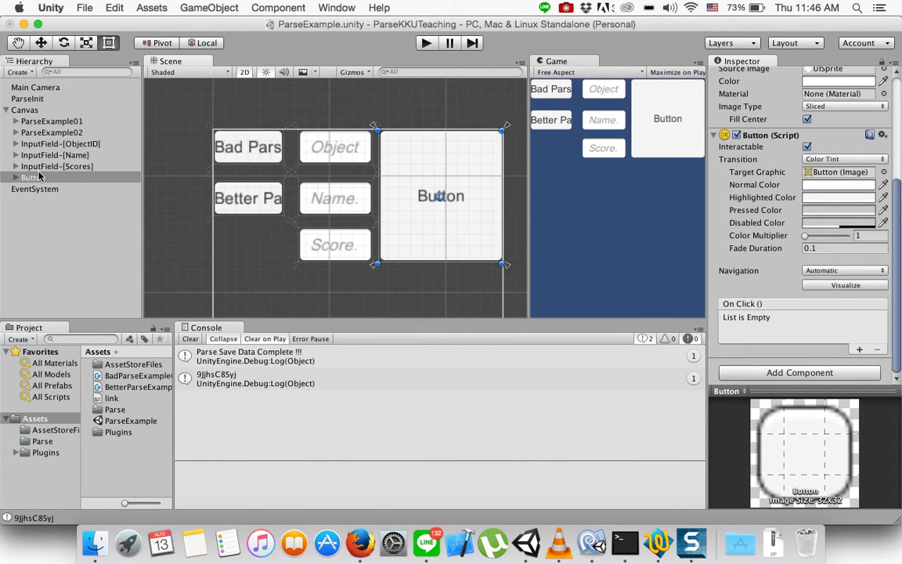
pyautogui.click(14, 178)
pyautogui.click(14, 178)
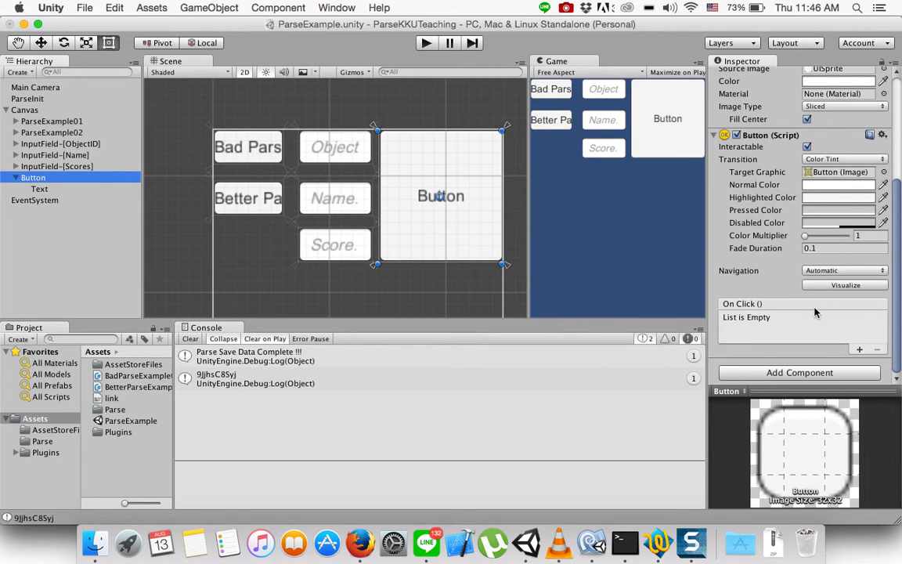
# Change the Button's Text child to read 'Update Parse Data'
pyautogui.scroll(3, 736, 278)
pyautogui.click(39, 189)
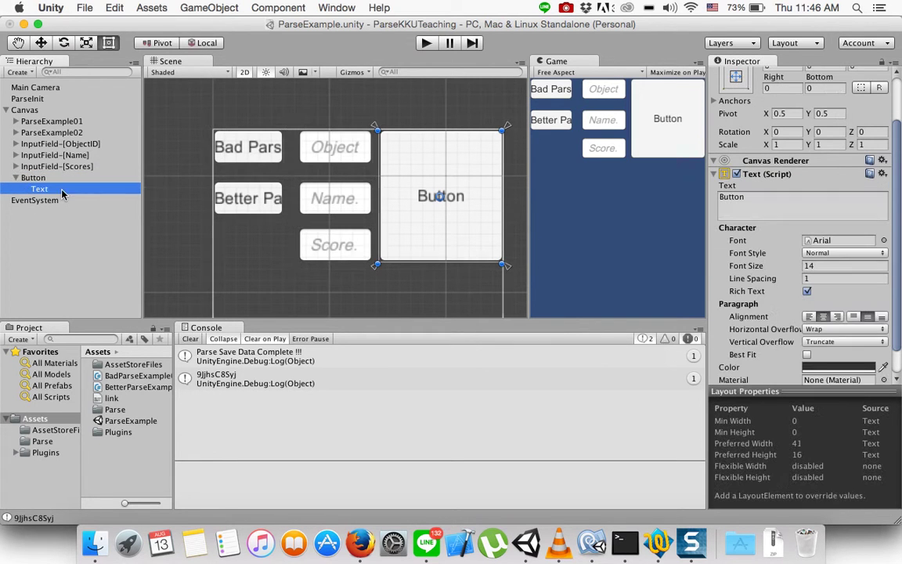
pyautogui.click(842, 218)
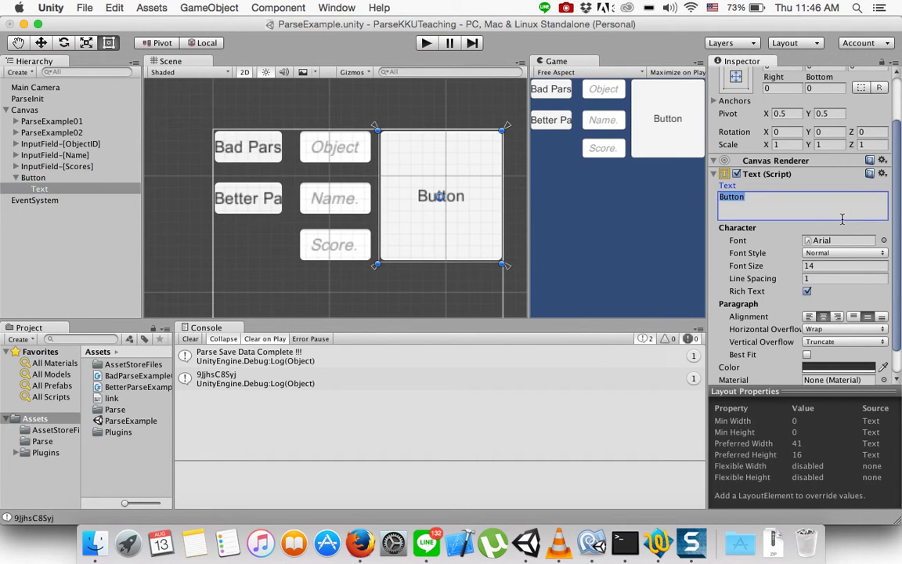
pyautogui.write('Update ')
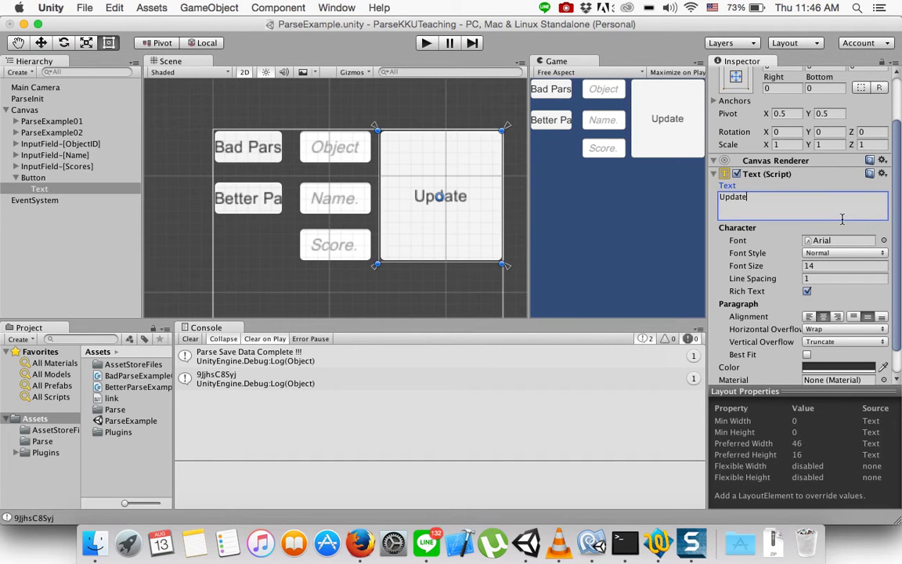
pyautogui.write('Parse Data')
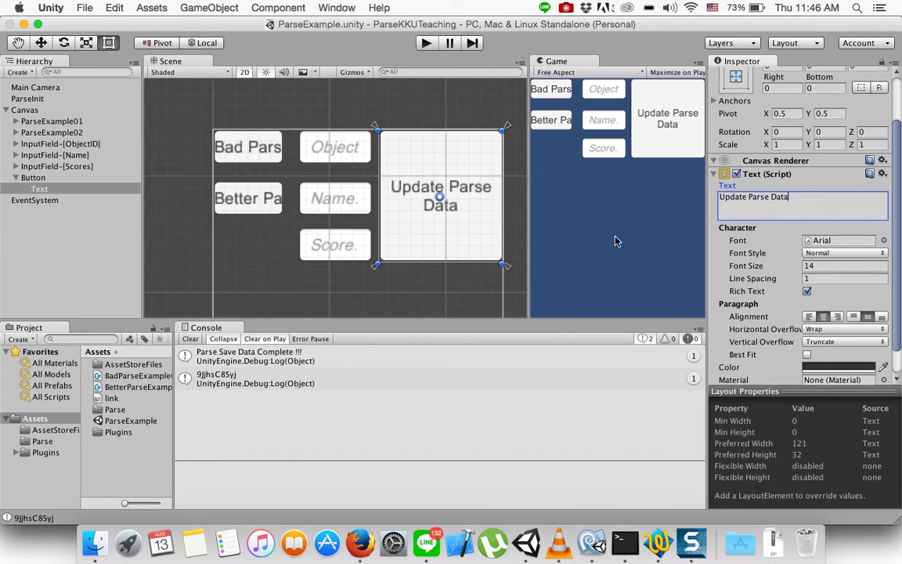
pyautogui.scroll(-2, 697, 249)
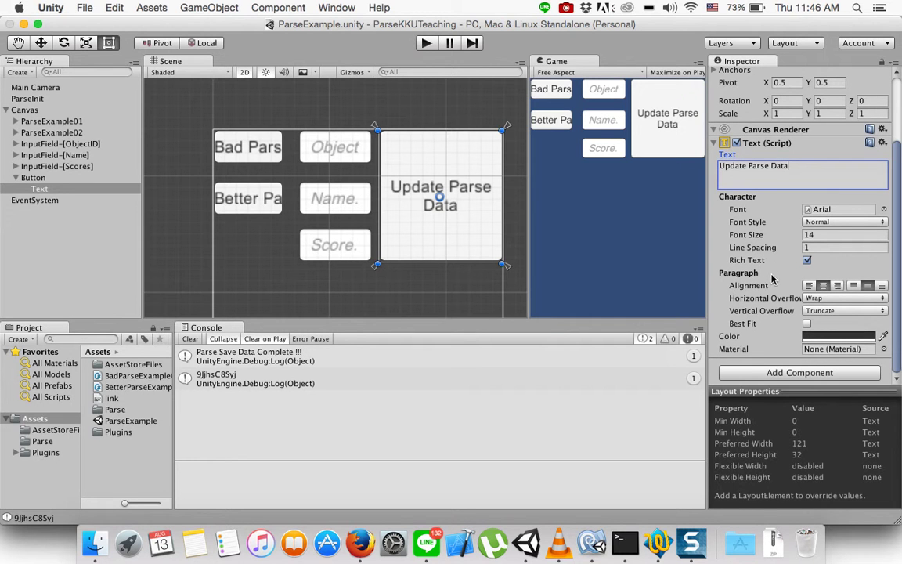
pyautogui.click(90, 177)
pyautogui.scroll(-5, 890, 186)
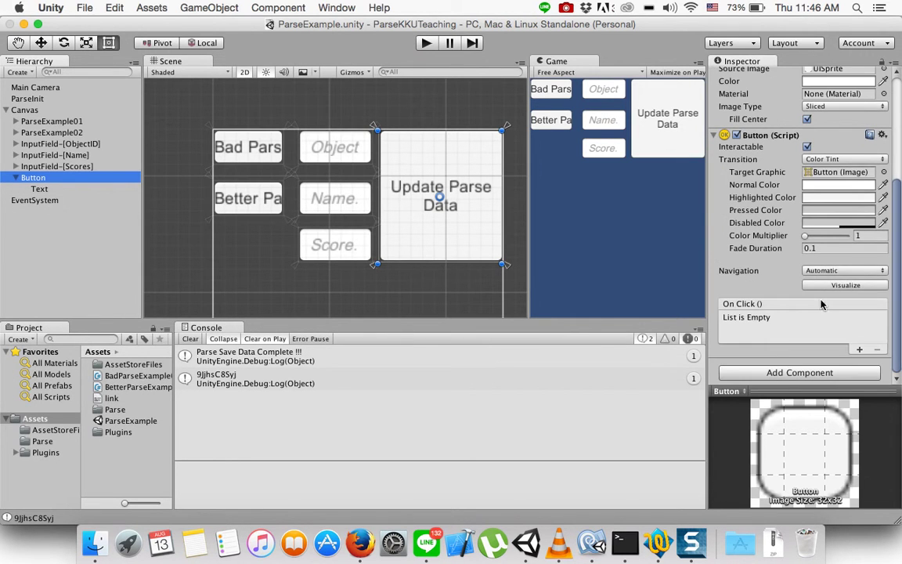
# Attach a new UpdateParseExample01 script to the Button and open it in MonoDevelop
pyautogui.click(800, 373)
pyautogui.click(765, 199)
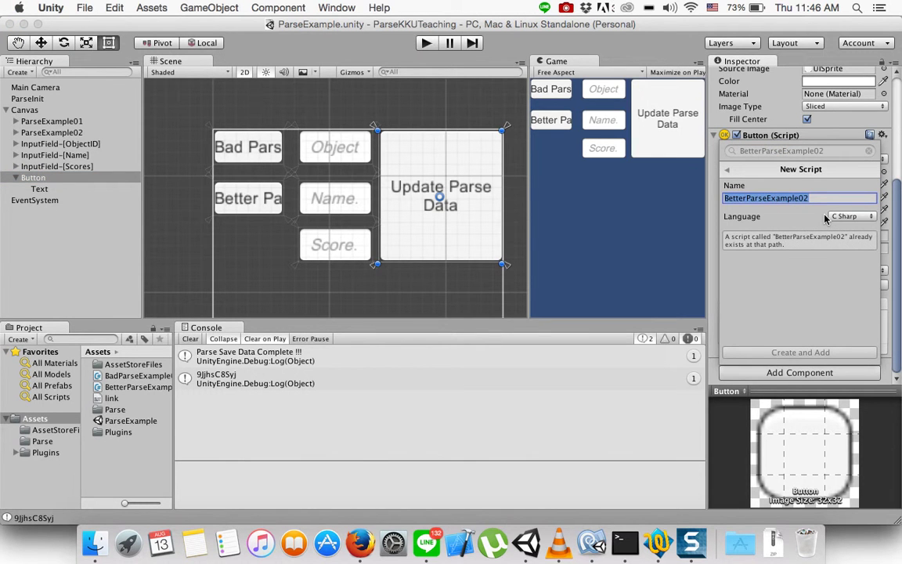
pyautogui.write('Upda')
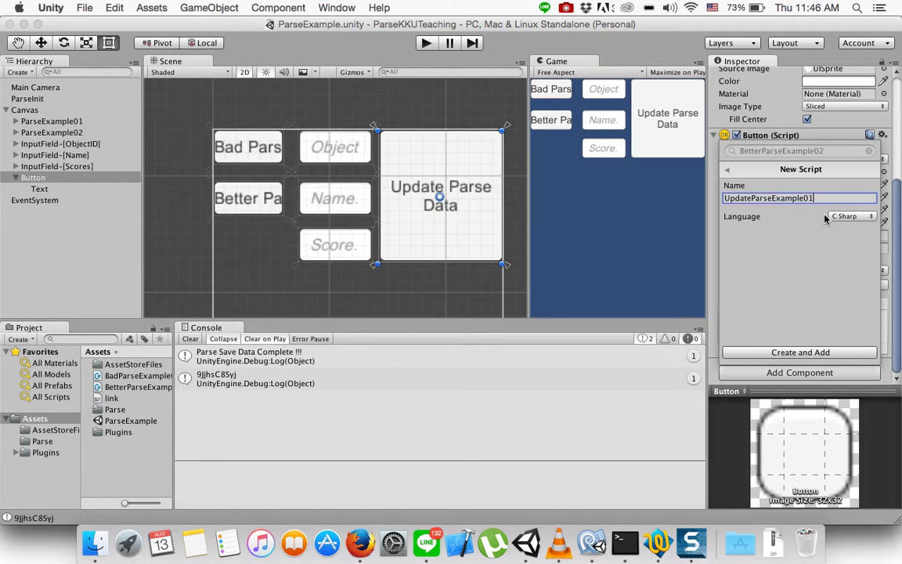
pyautogui.press('Return')
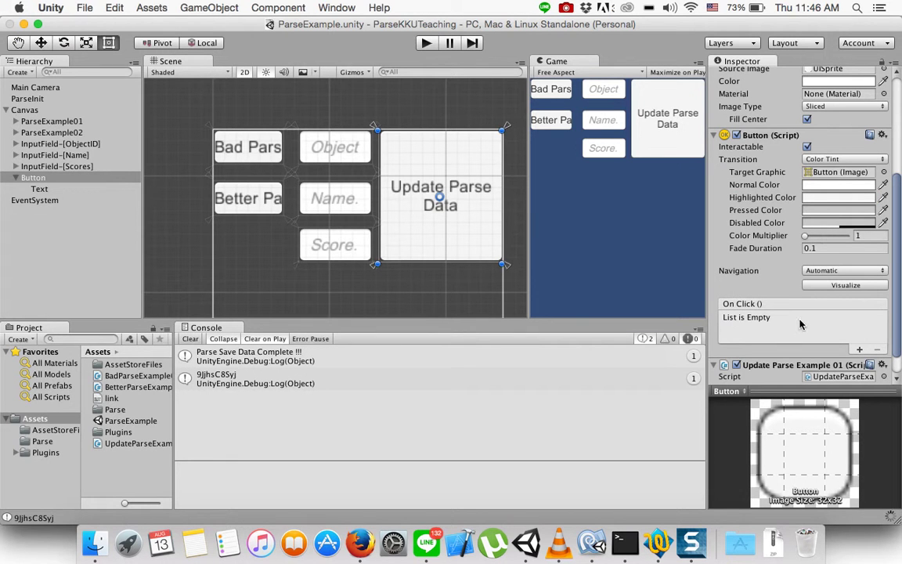
pyautogui.scroll(-2, 820, 382)
pyautogui.doubleClick(844, 352)
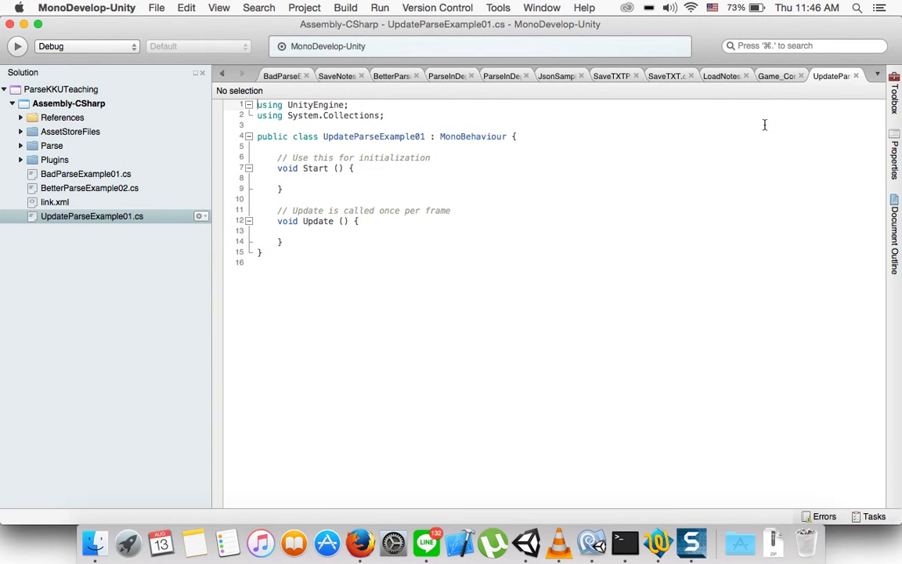
# Add an empty public void OnUpdateParseExample01Clicked () method below Update() and save the script
pyautogui.moveTo(830, 76)
pyautogui.mouseDown()
pyautogui.moveTo(395, 86)
pyautogui.moveTo(350, 76)
pyautogui.mouseUp()
pyautogui.click(288, 242)
pyautogui.press('Return')
pyautogui.press('Return')
pyautogui.write('public void OnUp')
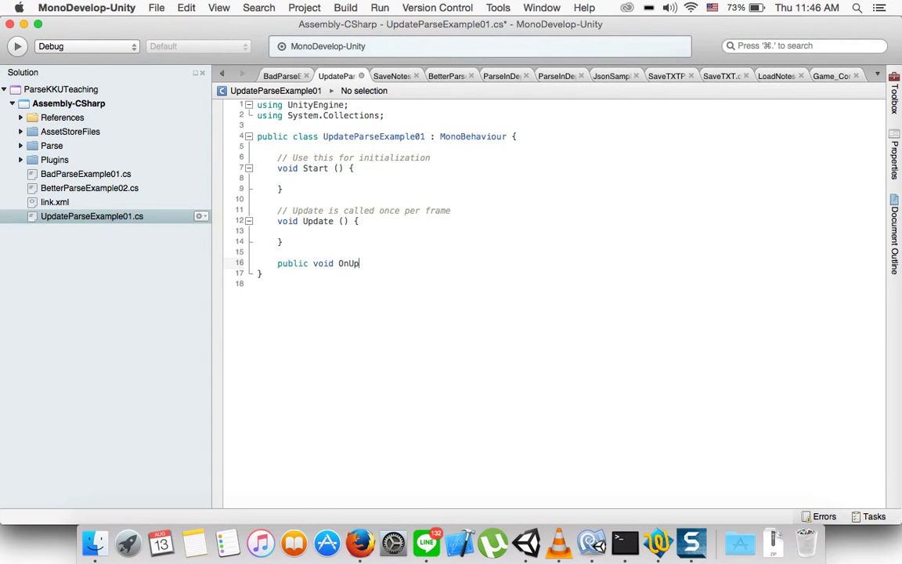
pyautogui.write('dateParseExample01')
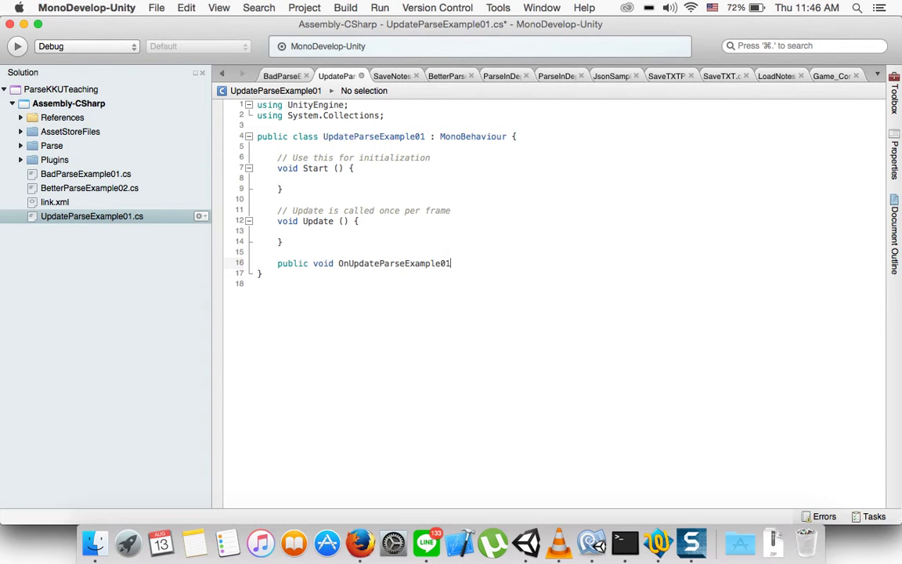
pyautogui.write('ic')
pyautogui.write(') {')
pyautogui.press('Return')
pyautogui.press('cmd+s')
pyautogui.click(290, 280)
pyautogui.press('Return')
pyautogui.press('Return')
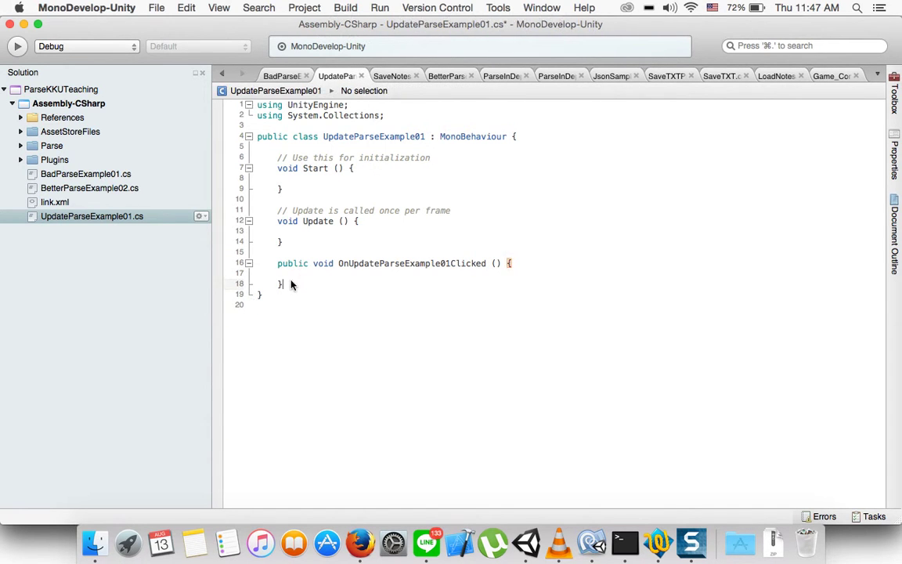
pyautogui.press('cmd+s')
# Look through the SaveNotes and BetterParseExample02 scripts, ending on Game_Controller
pyautogui.click(391, 76)
pyautogui.click(444, 76)
pyautogui.click(828, 76)
# Find and select the QueryReplace method code in Game_Controller
pyautogui.scroll(-2, 650, 221)
pyautogui.scroll(-3, 650, 220)
pyautogui.scroll(-5, 603, 206)
pyautogui.scroll(-4, 603, 206)
pyautogui.scroll(-1, 603, 206)
pyautogui.scroll(-2, 603, 206)
pyautogui.scroll(-1, 603, 206)
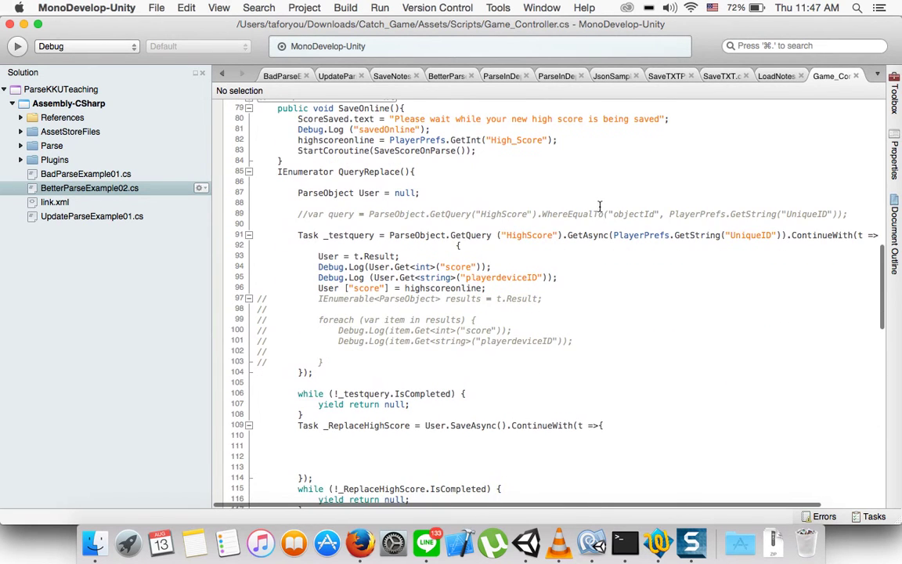
pyautogui.click(280, 161)
pyautogui.scroll(-3, 285, 263)
pyautogui.scroll(-2, 286, 263)
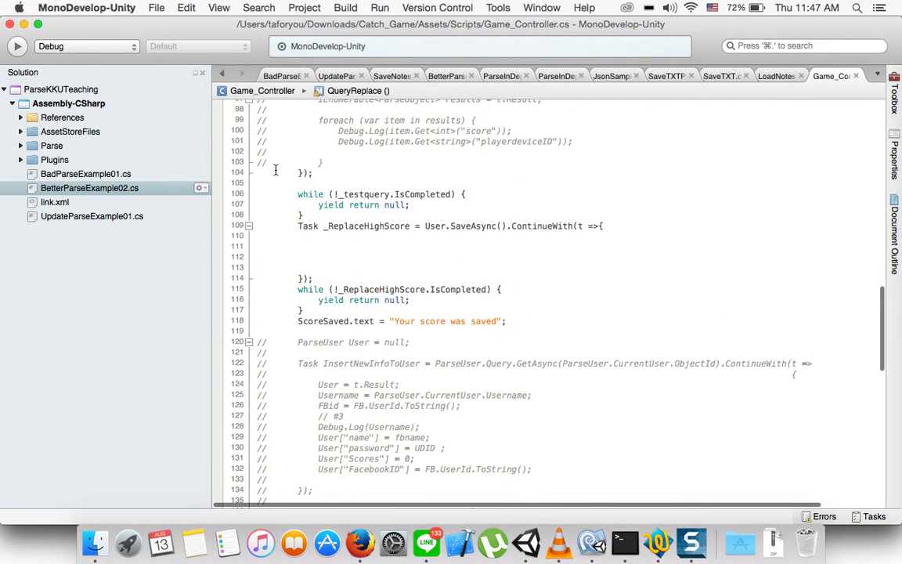
pyautogui.scroll(-5, 286, 262)
pyautogui.scroll(-3, 288, 258)
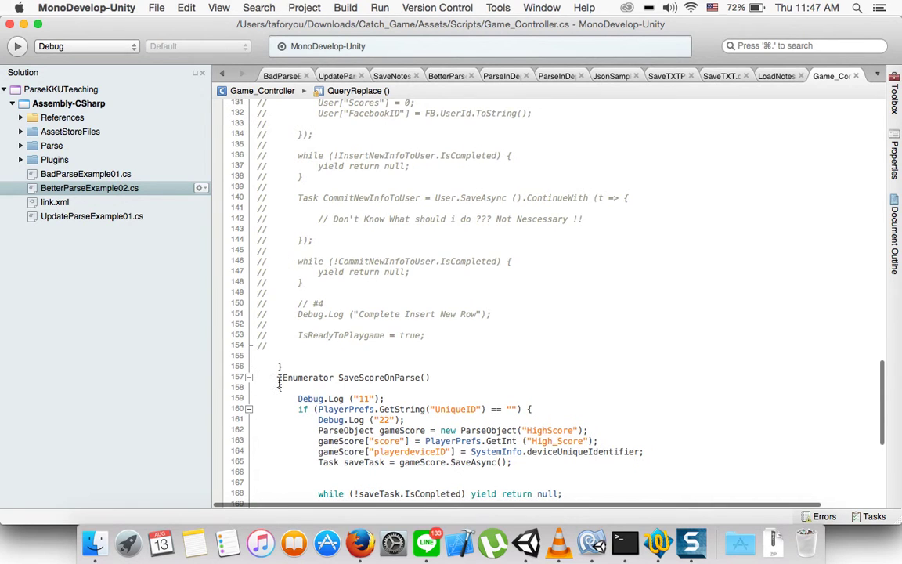
pyautogui.moveTo(291, 366); pyautogui.dragTo(298, 102)
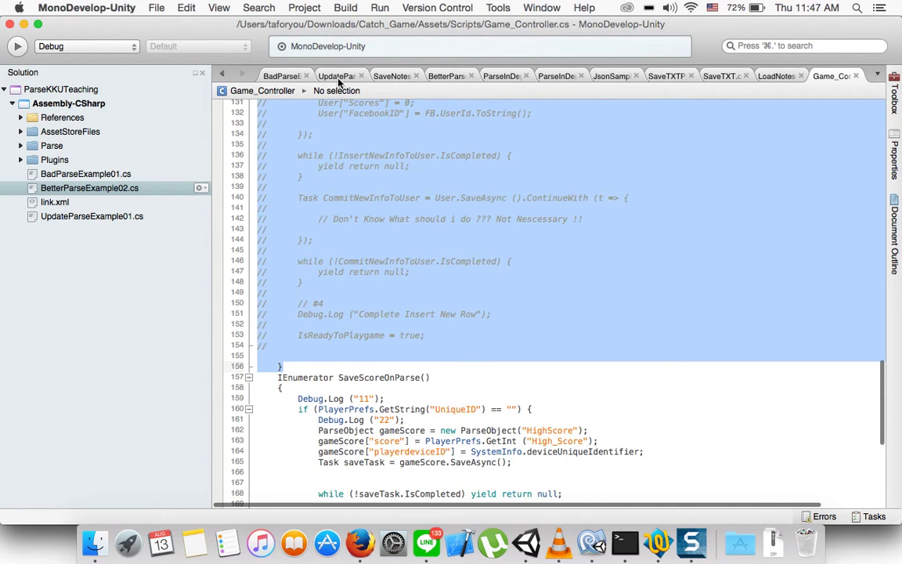
# Paste the QueryReplace code into UpdateParseExample01 and select all of the script's text
pyautogui.click(354, 77)
pyautogui.press('super+v')
pyautogui.scroll(-3, 313, 271)
pyautogui.scroll(-5, 288, 219)
pyautogui.press('super+a')
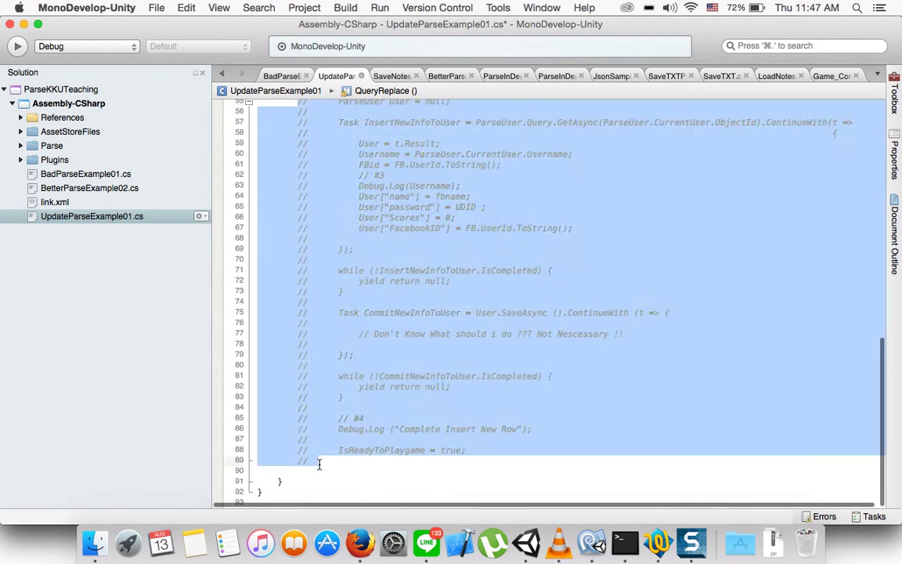
# Replace the script contents with the QueryReplace code and add using Parse for ParseObject
pyautogui.press('super+v')
pyautogui.scroll(2, 320, 249)
pyautogui.scroll(4, 319, 249)
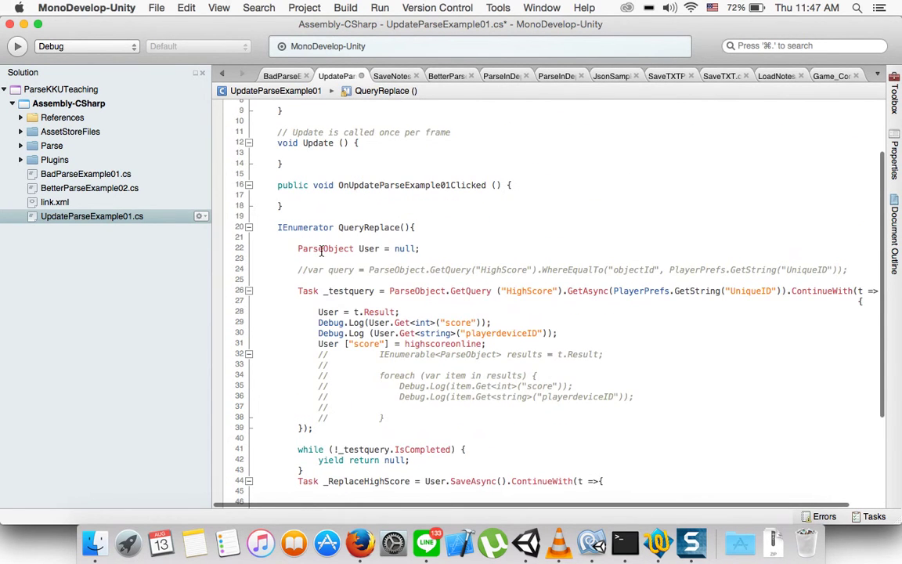
pyautogui.rightClick(325, 252)
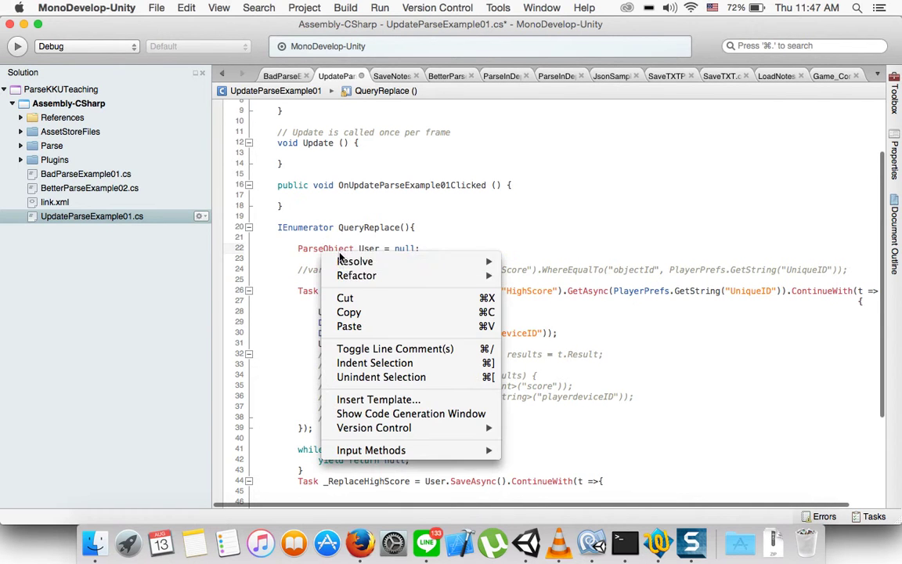
pyautogui.moveTo(403, 260)
pyautogui.click(589, 269)
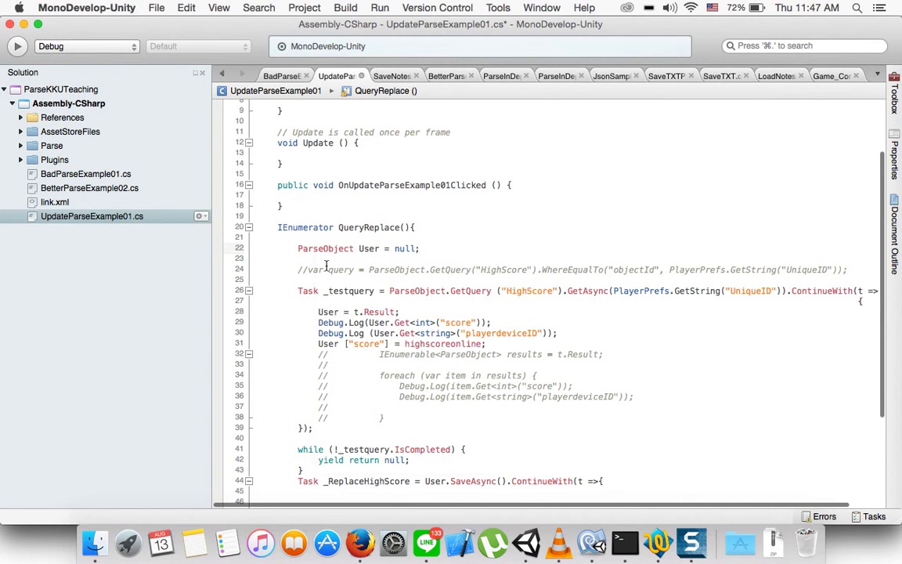
# Delete the commented-out var query line, add using System.Threading.Tasks, and select the commented-out foreach block
pyautogui.tripleClick(868, 279)
pyautogui.press('BackSpace')
pyautogui.press('BackSpace')
pyautogui.press('Delete')
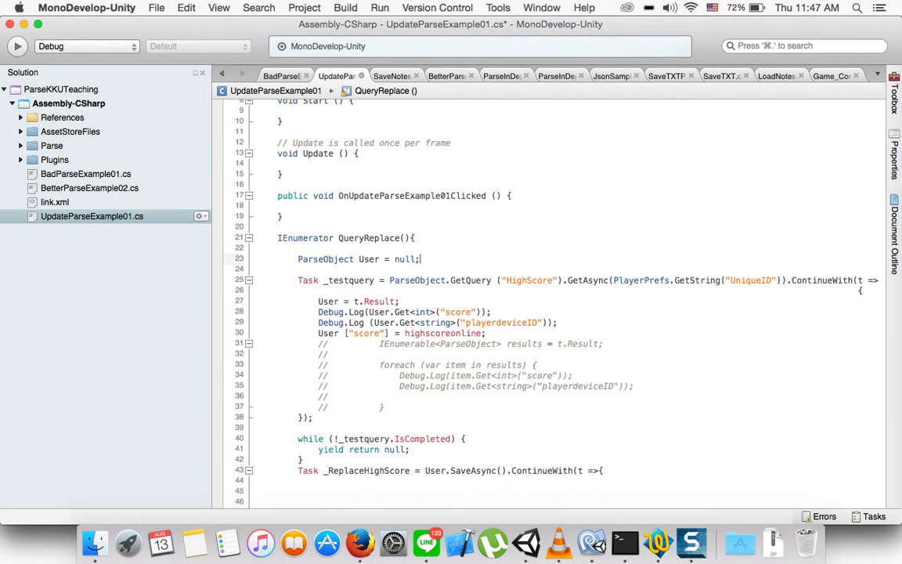
pyautogui.rightClick(307, 280)
pyautogui.moveTo(336, 290)
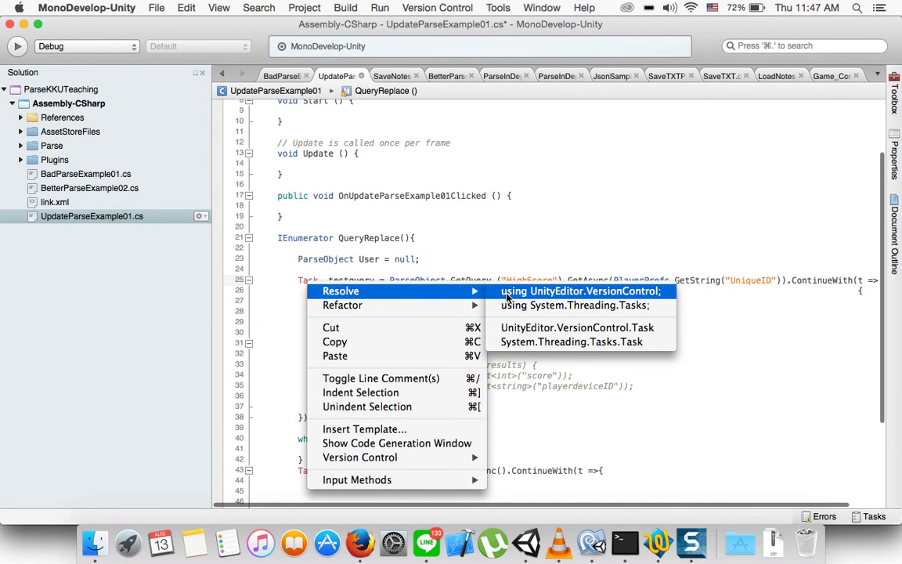
pyautogui.click(548, 305)
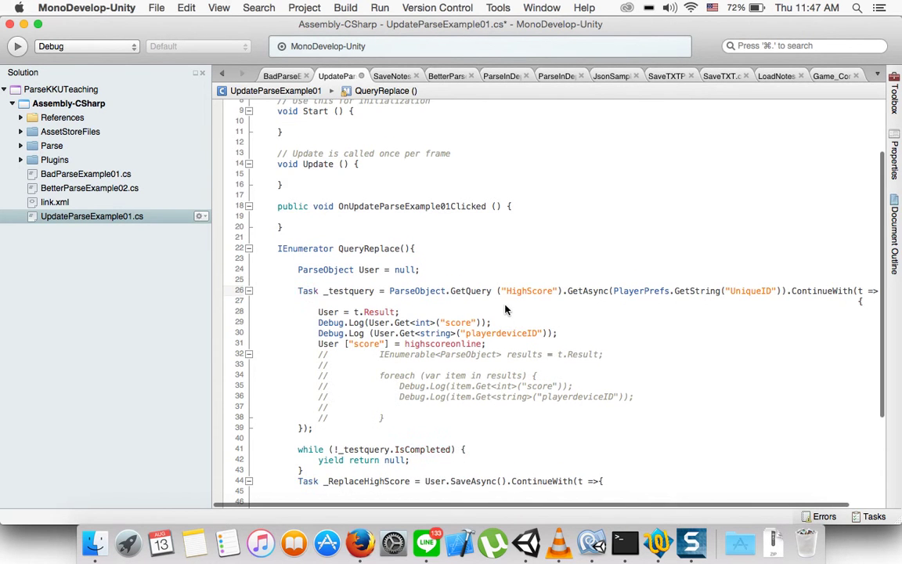
pyautogui.hscroll(2, 505, 310)
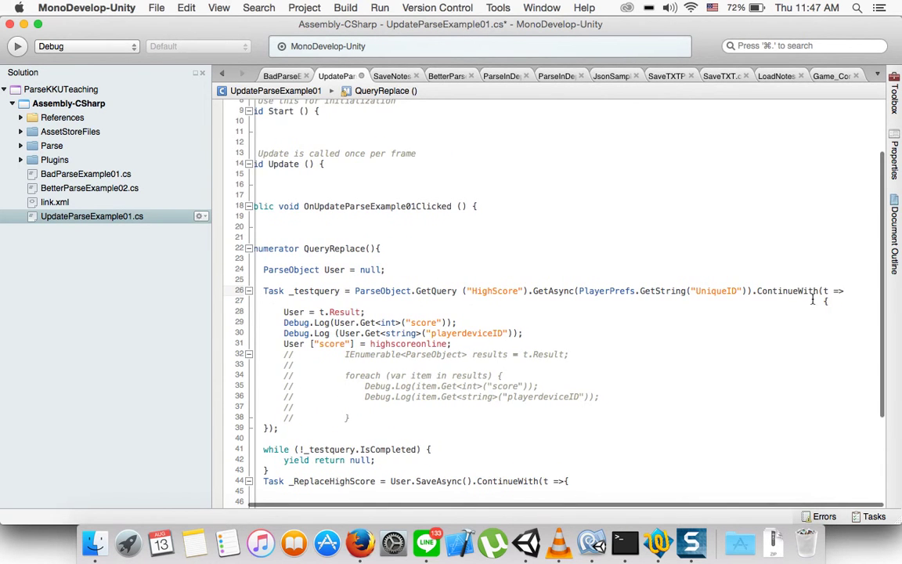
pyautogui.hscroll(-2, 818, 300)
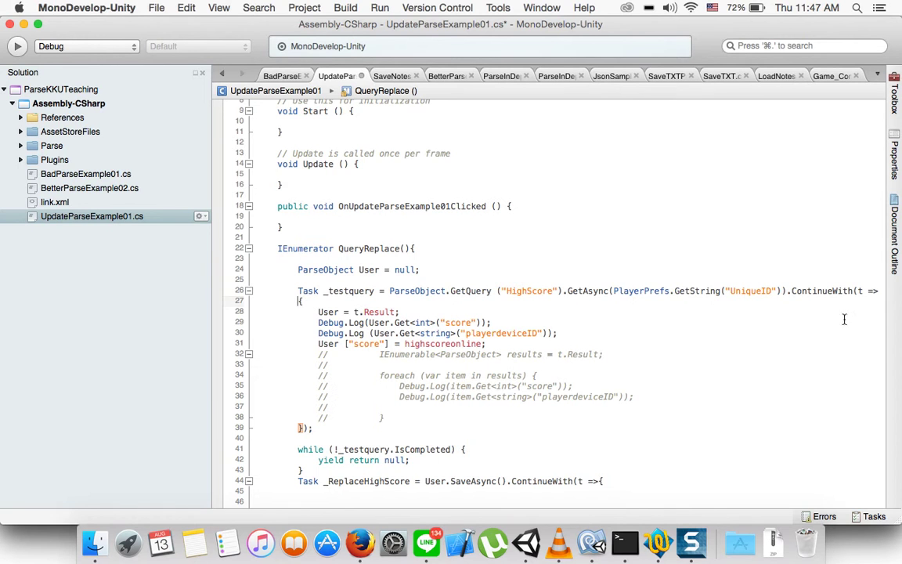
pyautogui.moveTo(388, 417)
pyautogui.mouseDown()
pyautogui.moveTo(353, 402)
pyautogui.moveTo(303, 350)
pyautogui.mouseUp()
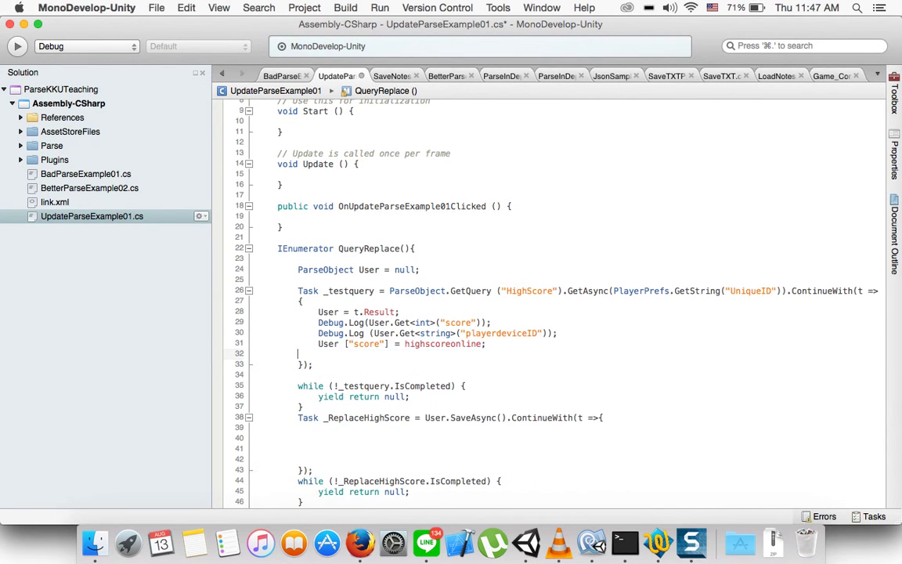
# Remove the leftover blank callback line, save, and check the refactoring options on t.Result
pyautogui.press('BackSpace')
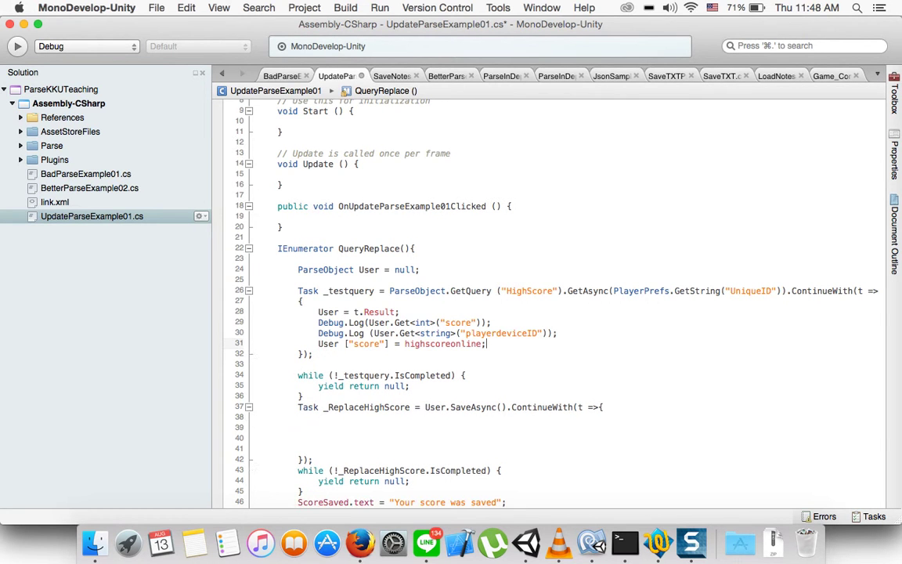
pyautogui.press('super+s')
pyautogui.click(381, 312)
pyautogui.rightClick(382, 312)
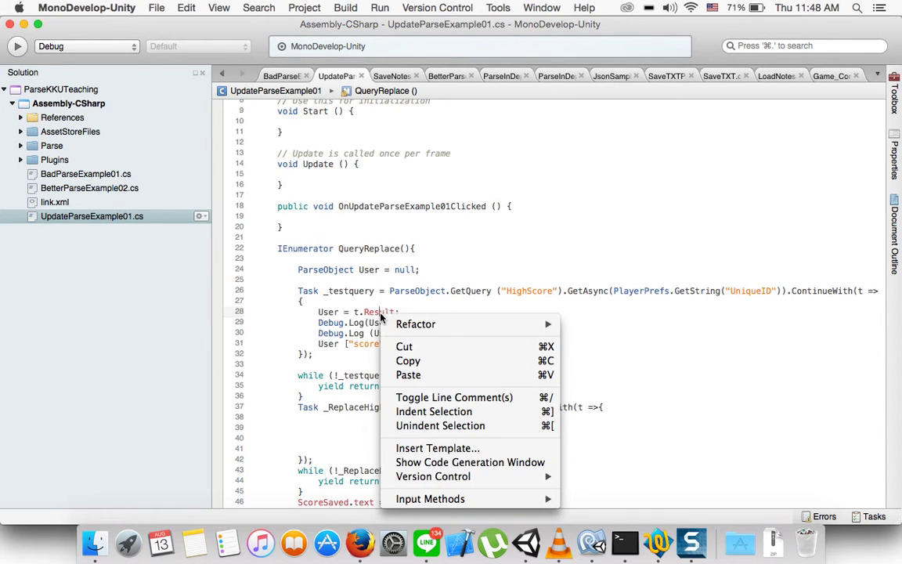
pyautogui.click(378, 348)
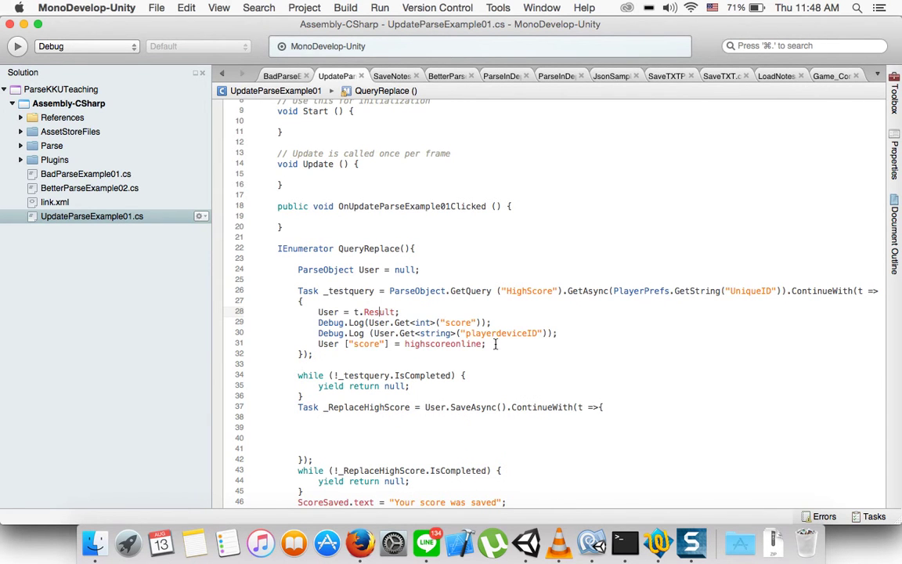
# Comment out the score assignment line and save the script
pyautogui.moveTo(486, 344); pyautogui.dragTo(314, 337)
pyautogui.click(317, 343)
pyautogui.write('//')
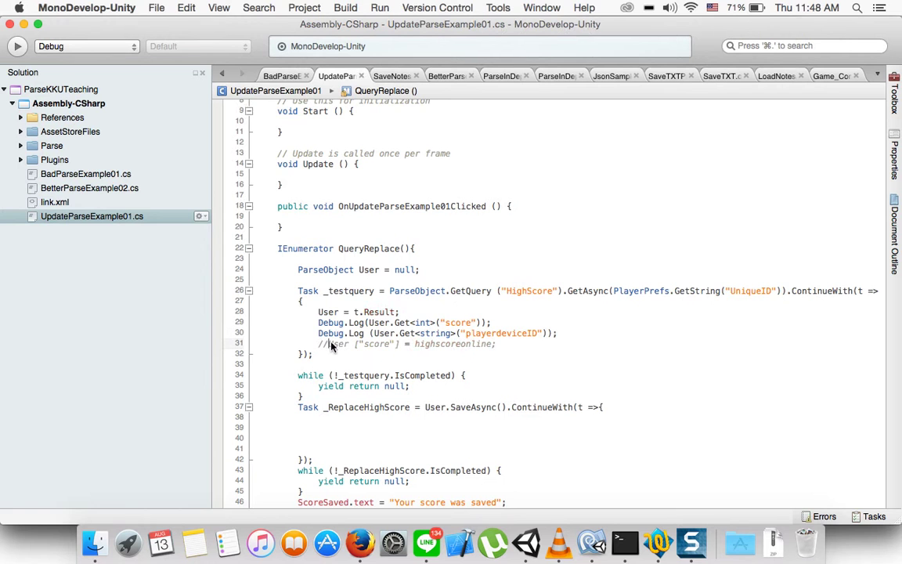
pyautogui.press('super+z')
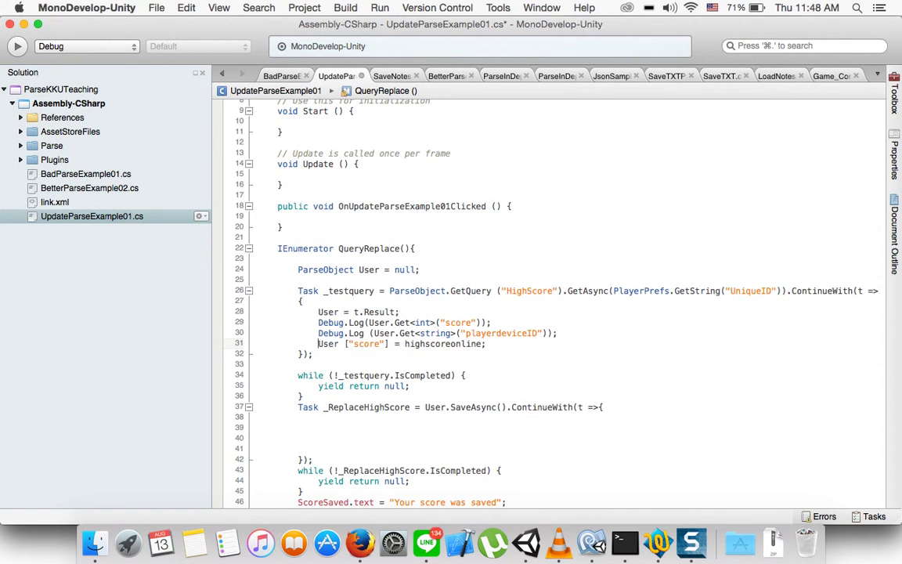
pyautogui.press('super+shift+z')
pyautogui.press('super+s')
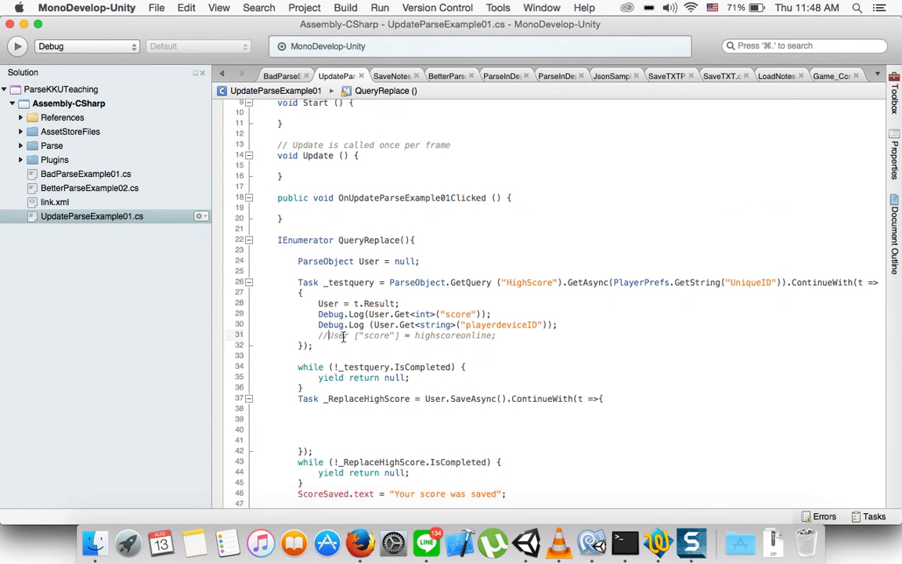
# Cut the ScoreSaved status message line
pyautogui.scroll(-3, 307, 301)
pyautogui.click(296, 439)
pyautogui.moveTo(289, 440); pyautogui.dragTo(554, 442)
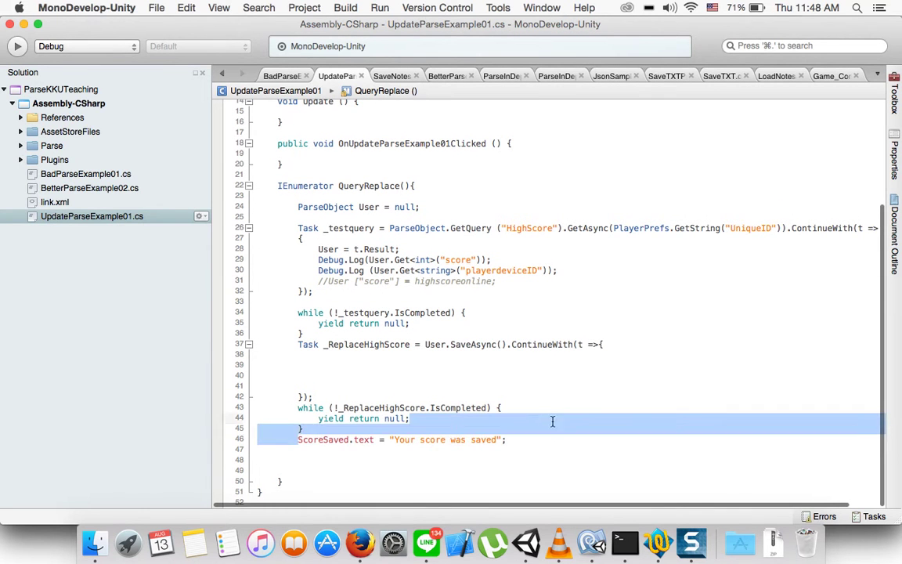
pyautogui.press('super+x')
# Tidy the blank lines around the SaveAsync callback, leaving one indented blank line inside it
pyautogui.click(317, 376)
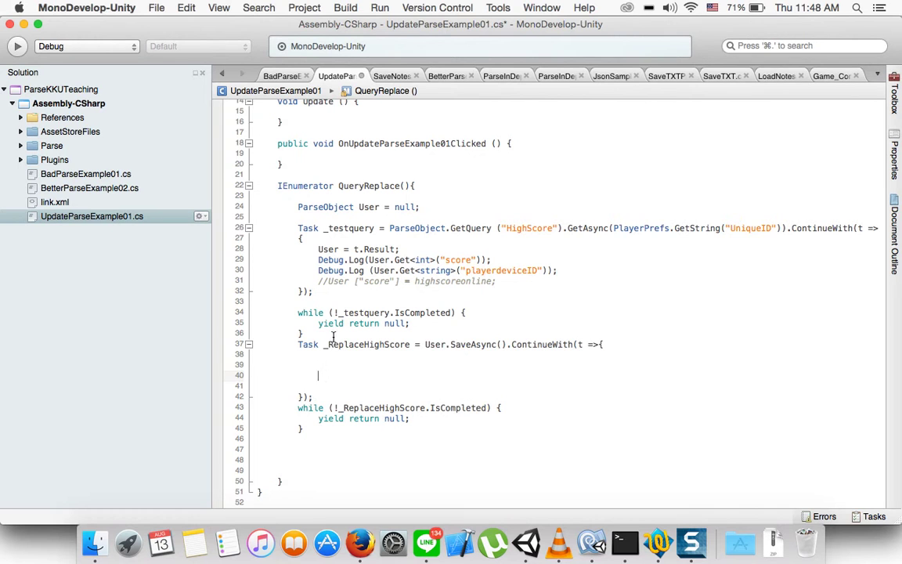
pyautogui.click(333, 335)
pyautogui.press('Return')
pyautogui.click(318, 393)
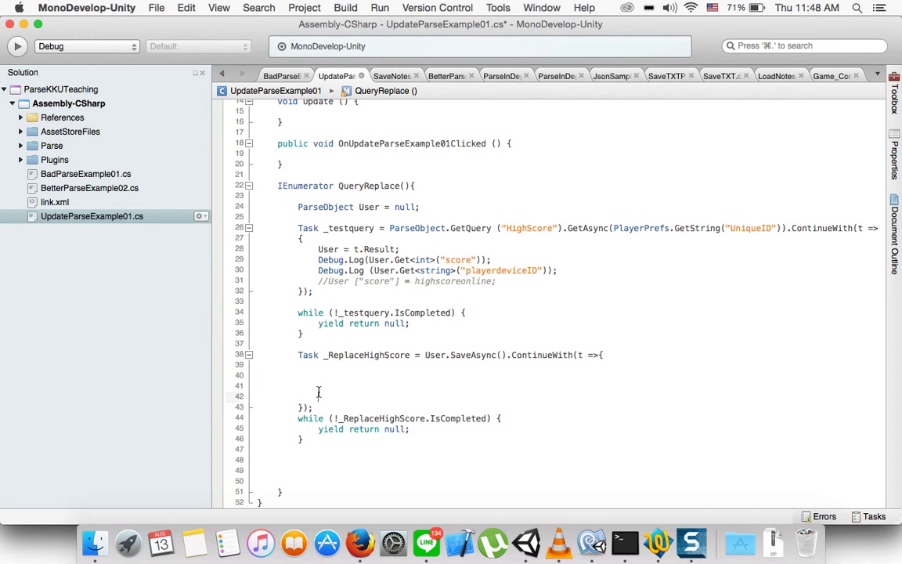
pyautogui.click(323, 407)
pyautogui.press('Return')
pyautogui.click(332, 392)
pyautogui.press('BackSpace')
pyautogui.press('BackSpace')
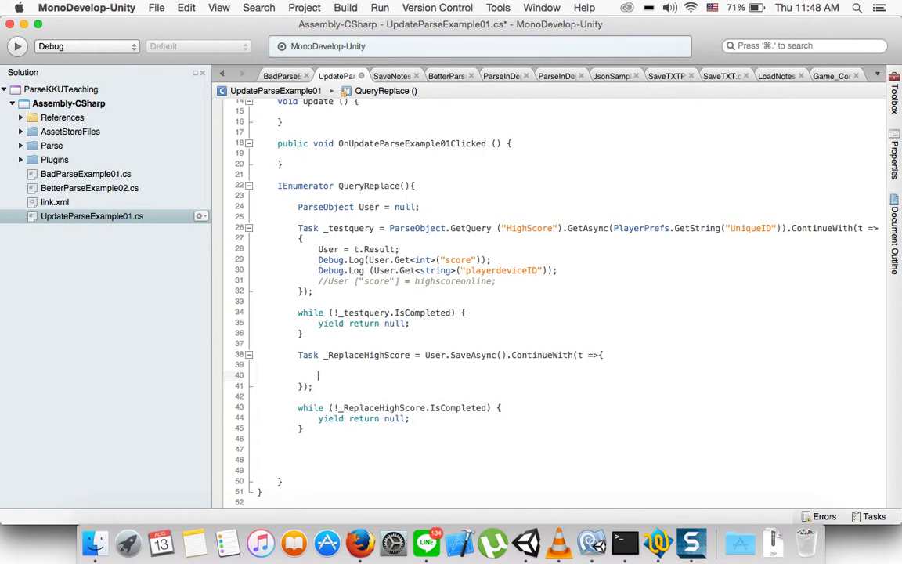
pyautogui.press('BackSpace')
pyautogui.press('Return')
pyautogui.press('Up')
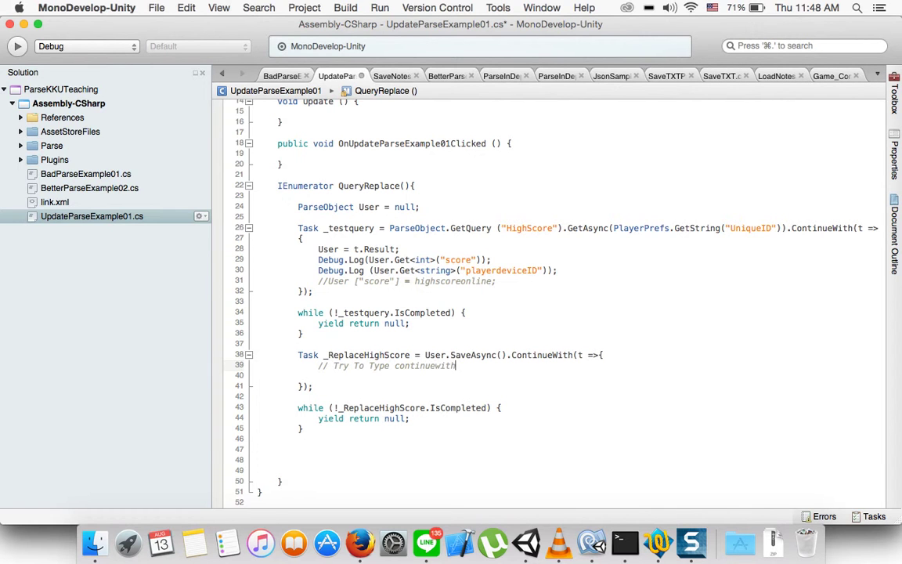
# Return to the User declaration line near the top of QueryReplace
pyautogui.scroll(1, 313, 344)
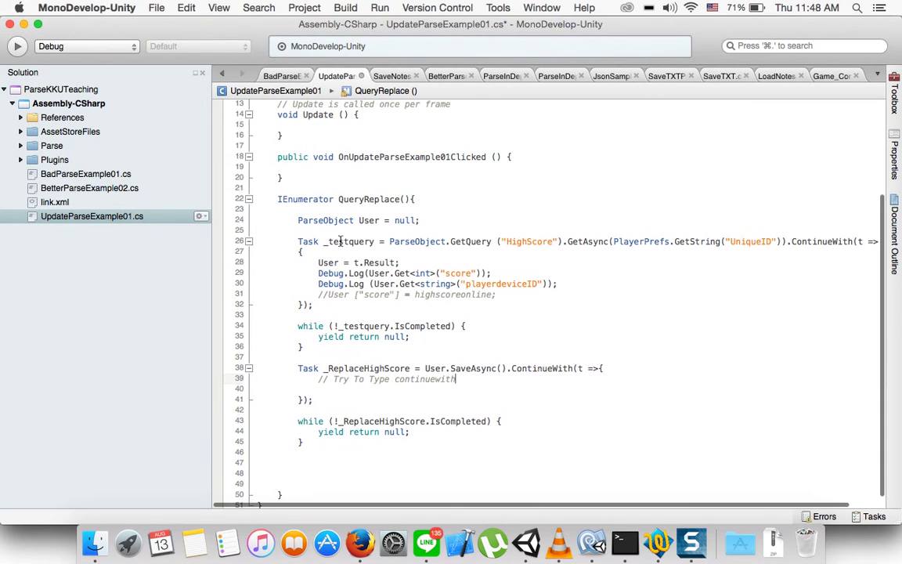
pyautogui.click(302, 209)
pyautogui.click(372, 222)
pyautogui.scroll(2, 366, 222)
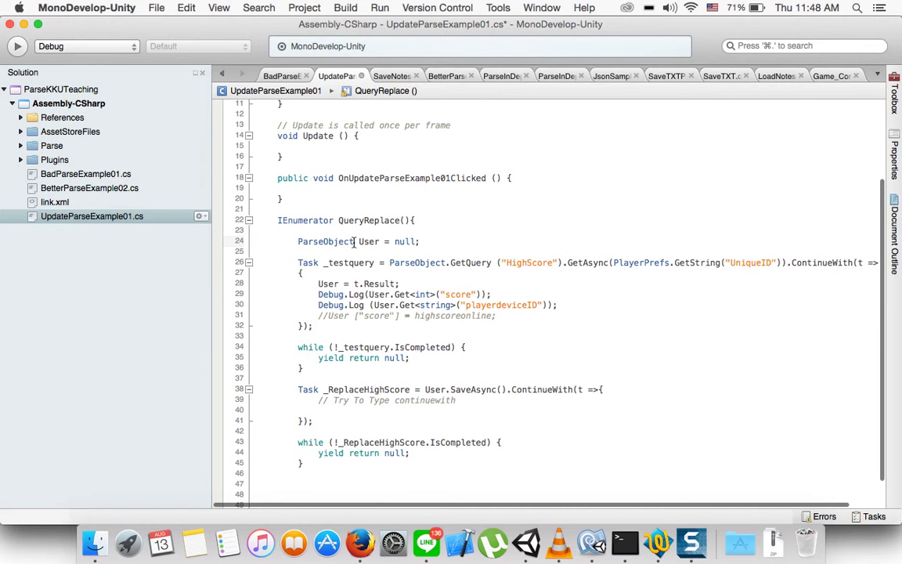
# Make OnUpdateParseExample01Clicked call StartCoroutine (QueryReplace ()); using autocomplete
pyautogui.click(360, 193)
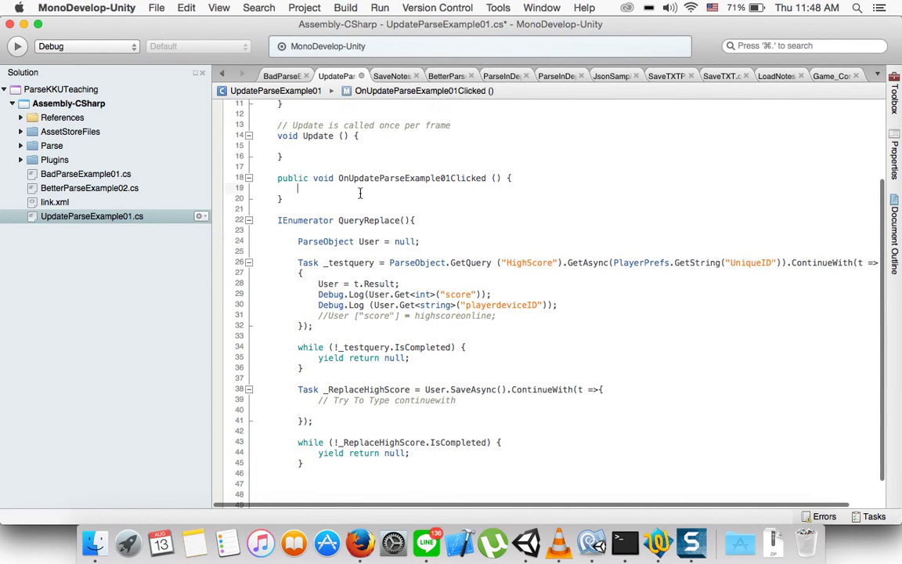
pyautogui.write('star')
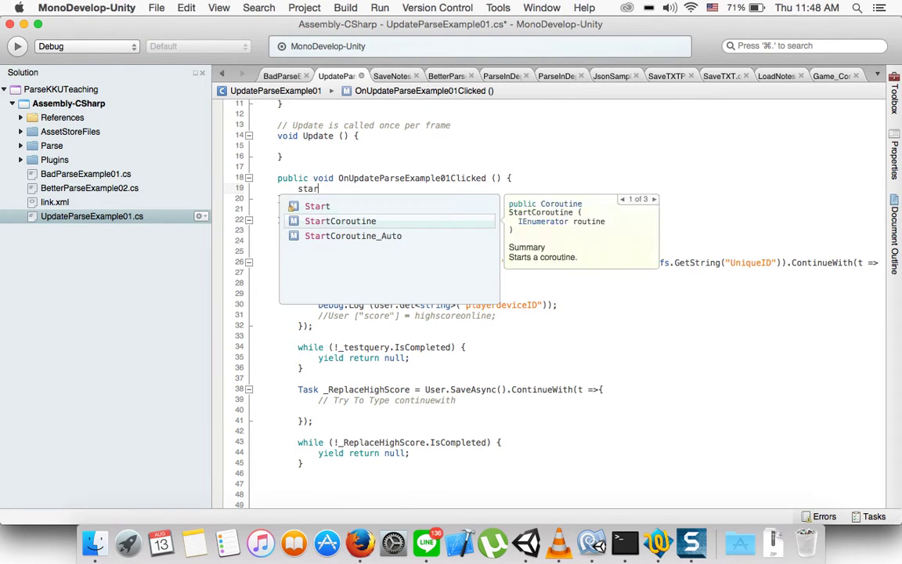
pyautogui.press('Return')
pyautogui.write('(Q')
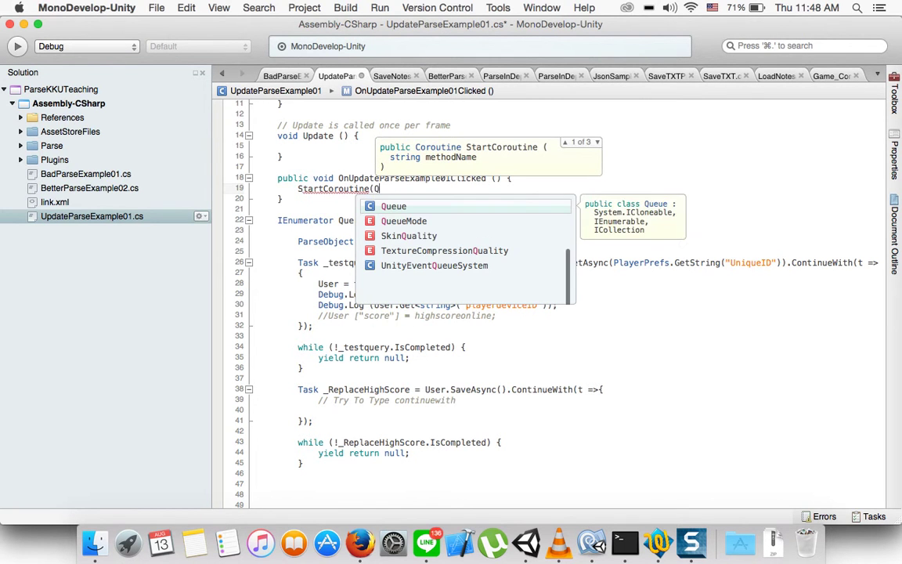
pyautogui.write('ue')
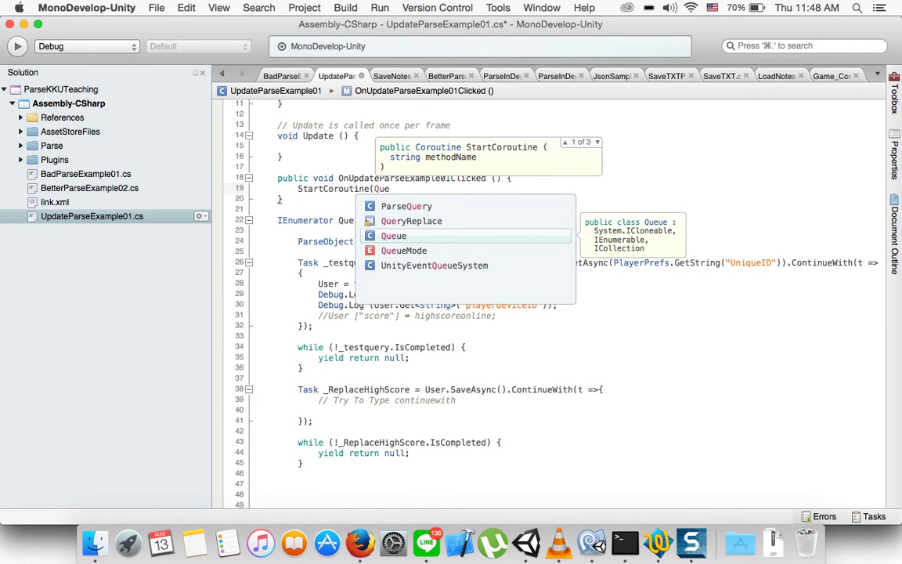
pyautogui.press('BackSpace')
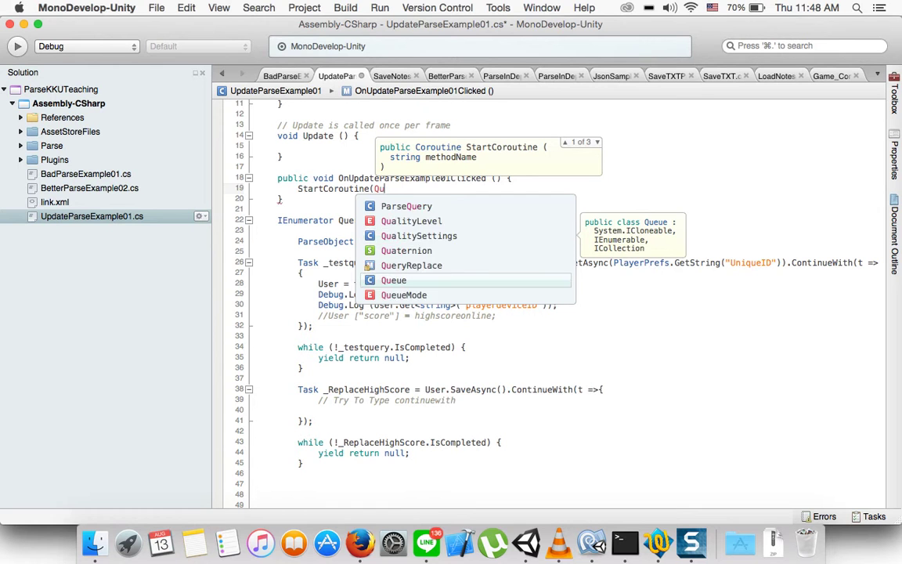
pyautogui.press('BackSpace')
pyautogui.press('BackSpace')
pyautogui.write('U')
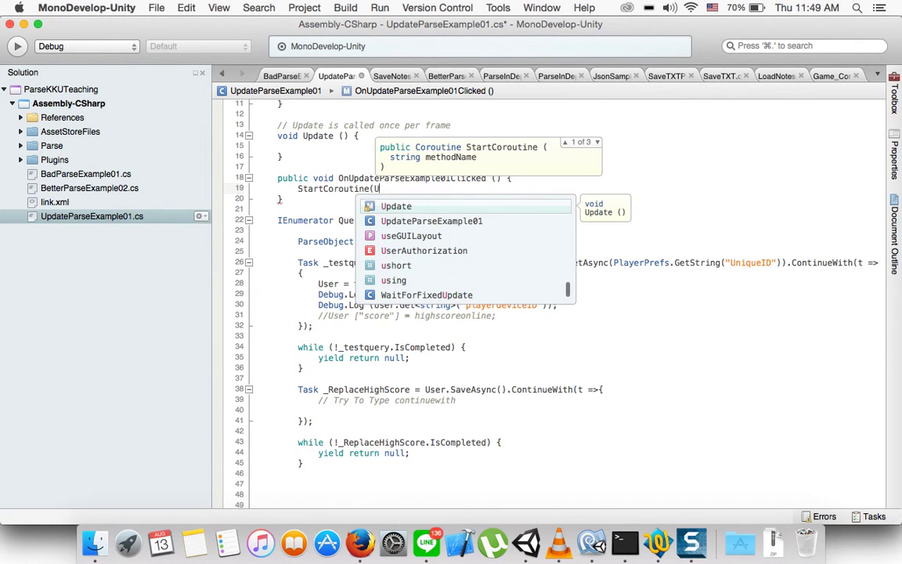
pyautogui.press('BackSpace')
pyautogui.write('Quer')
pyautogui.press('Return')
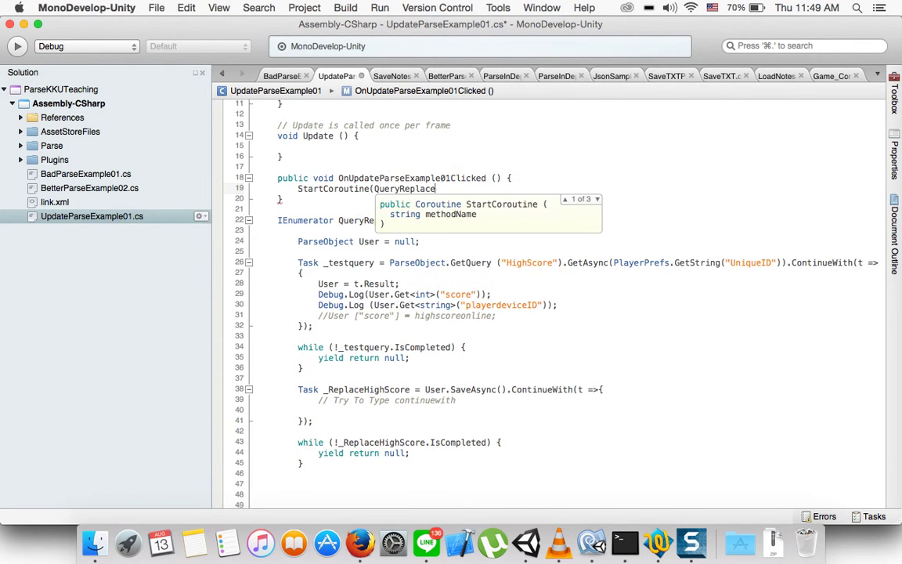
pyautogui.write('());')
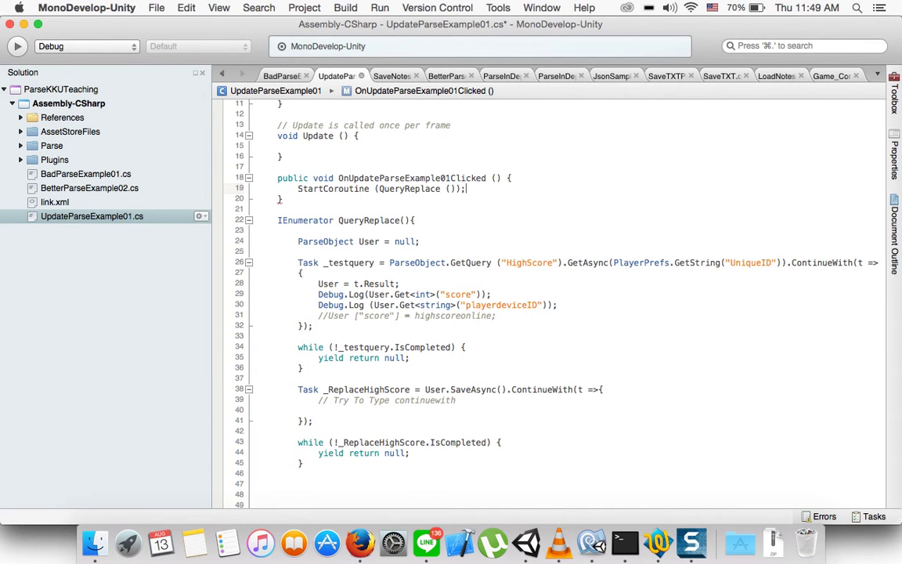
# Move to the HighScore class name in the query line
pyautogui.scroll(-1, 421, 236)
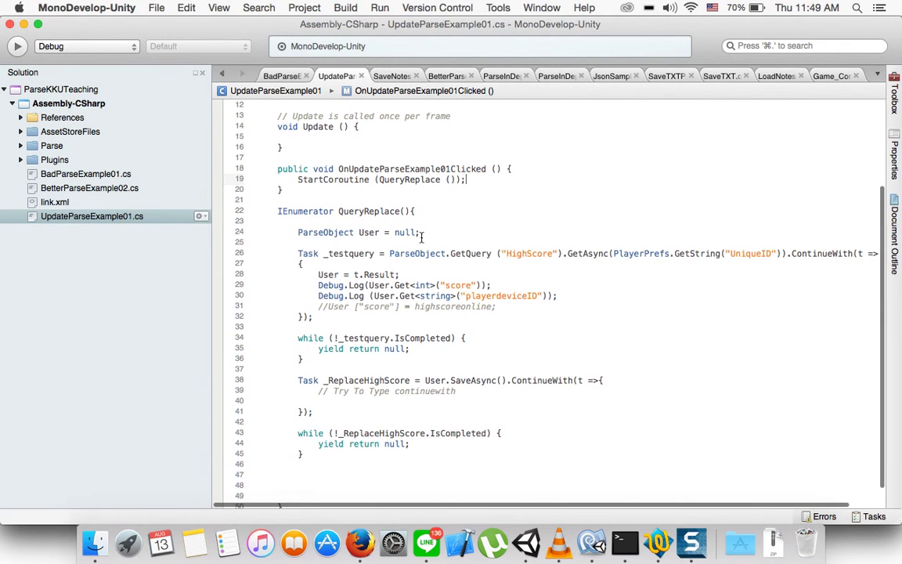
pyautogui.click(518, 253)
pyautogui.hscroll(2, 470, 255)
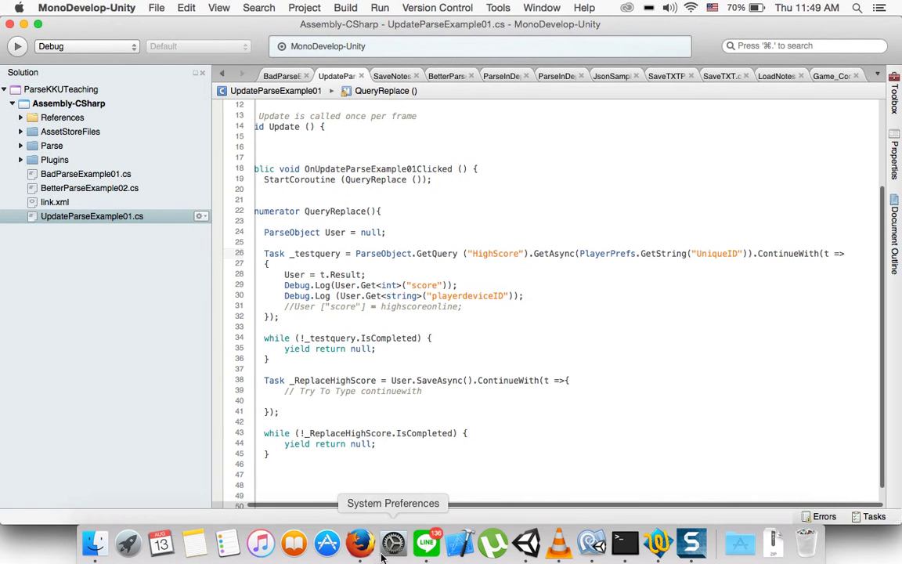
# Change the queried class from HighScore to GameScore, matching the Parse dashboard, and save
pyautogui.click(360, 542)
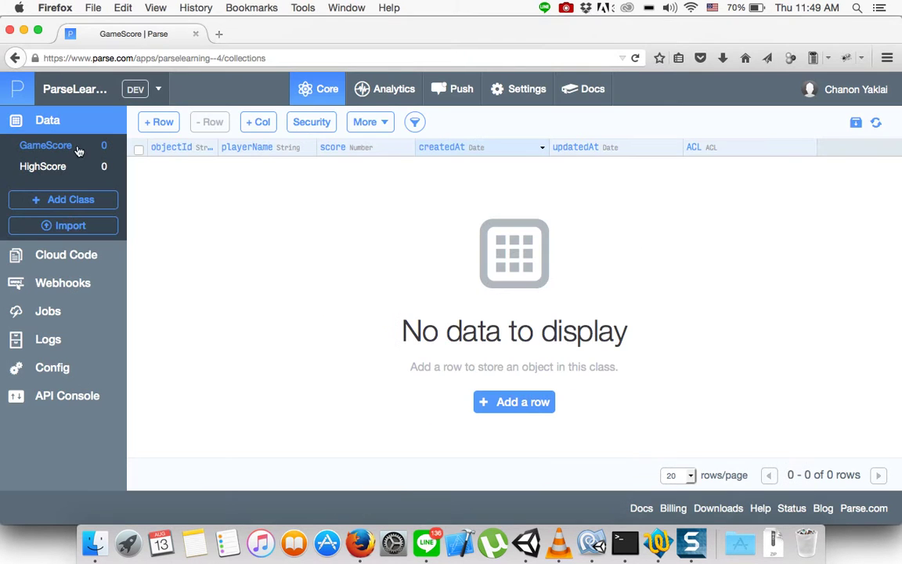
pyautogui.click(526, 548)
pyautogui.click(593, 544)
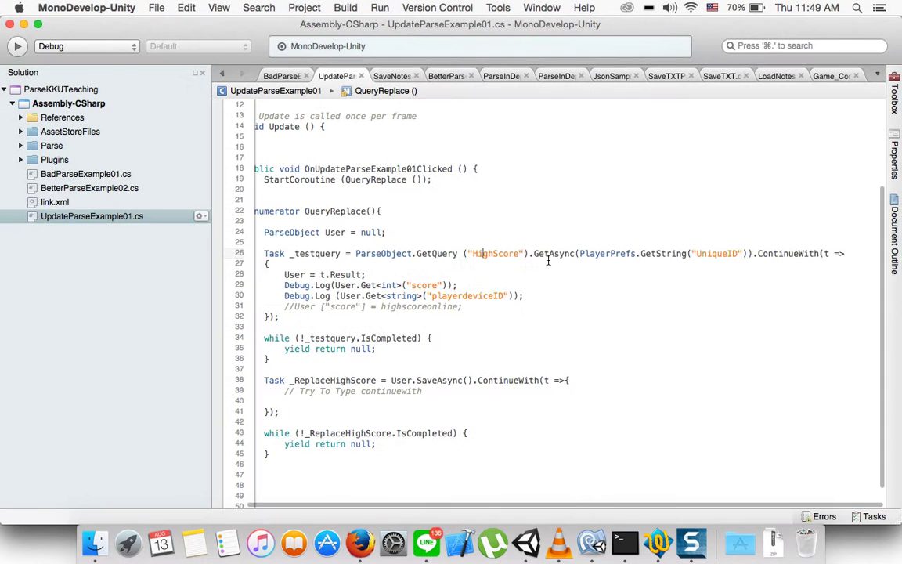
pyautogui.moveTo(519, 252); pyautogui.dragTo(501, 255)
pyautogui.click(506, 254)
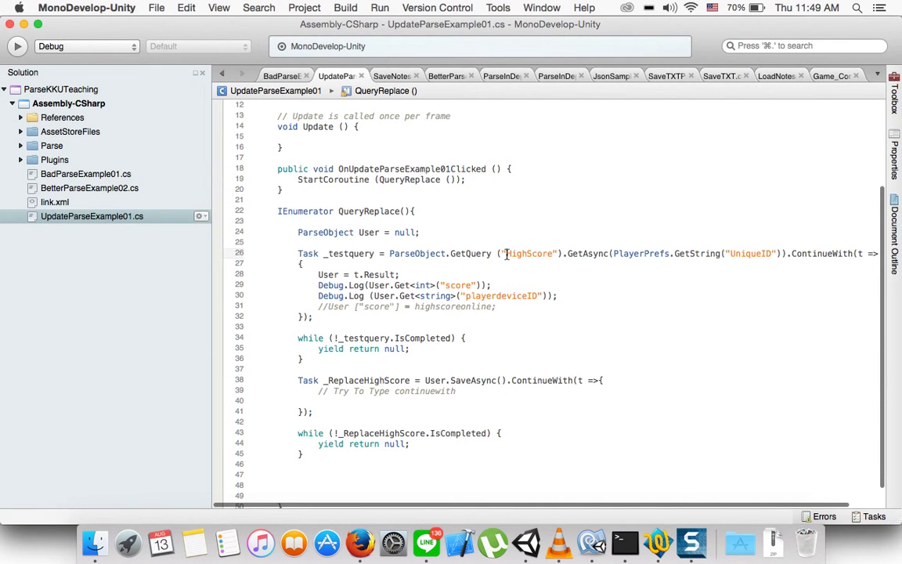
pyautogui.doubleClick(552, 253)
pyautogui.write('GameS')
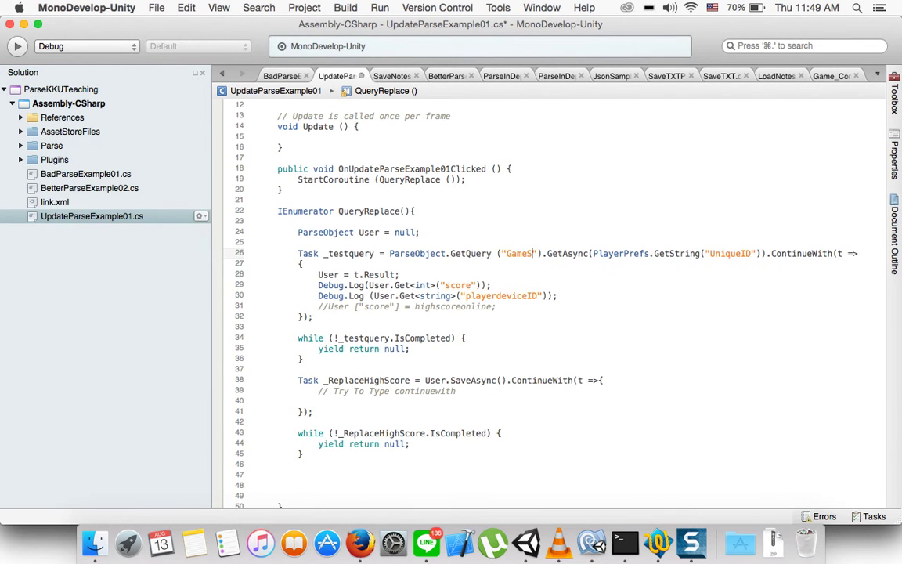
pyautogui.write('core')
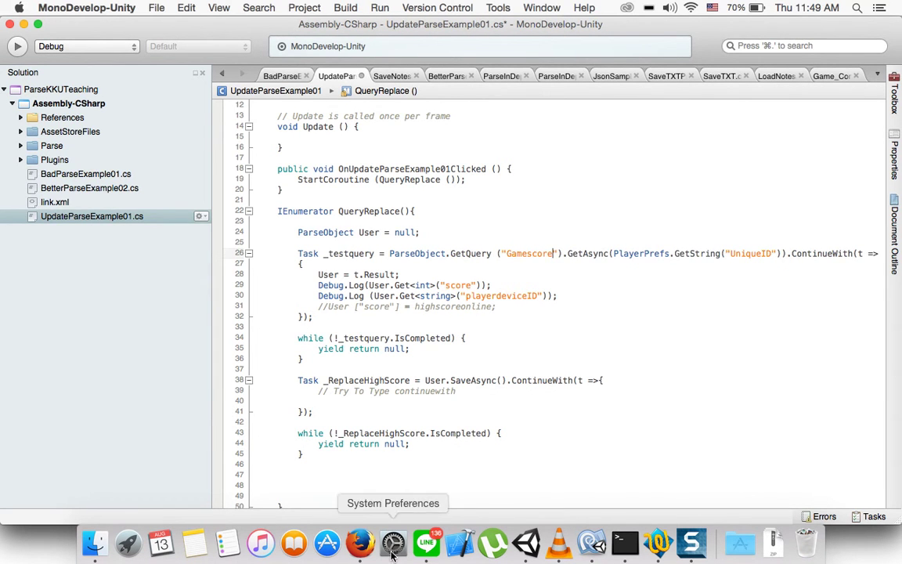
pyautogui.click(357, 552)
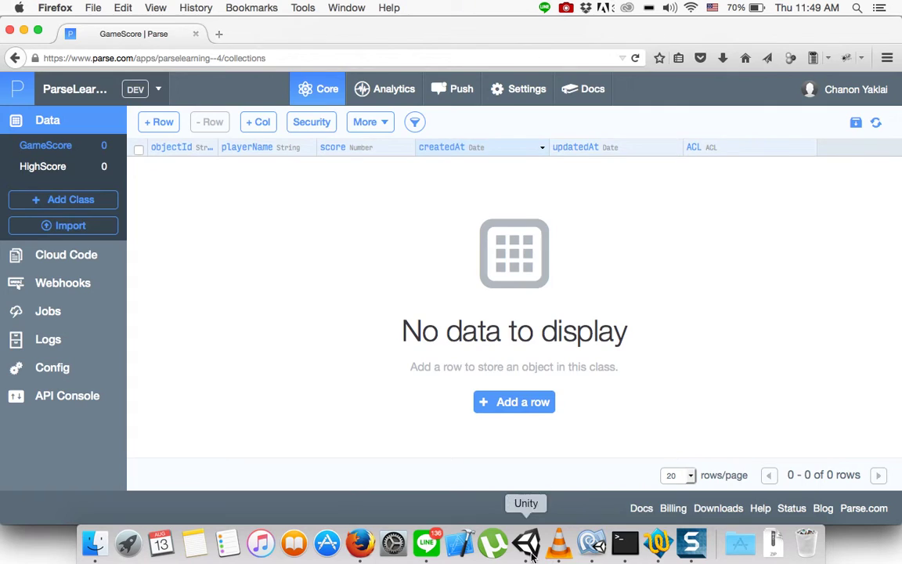
pyautogui.click(526, 542)
pyautogui.click(593, 542)
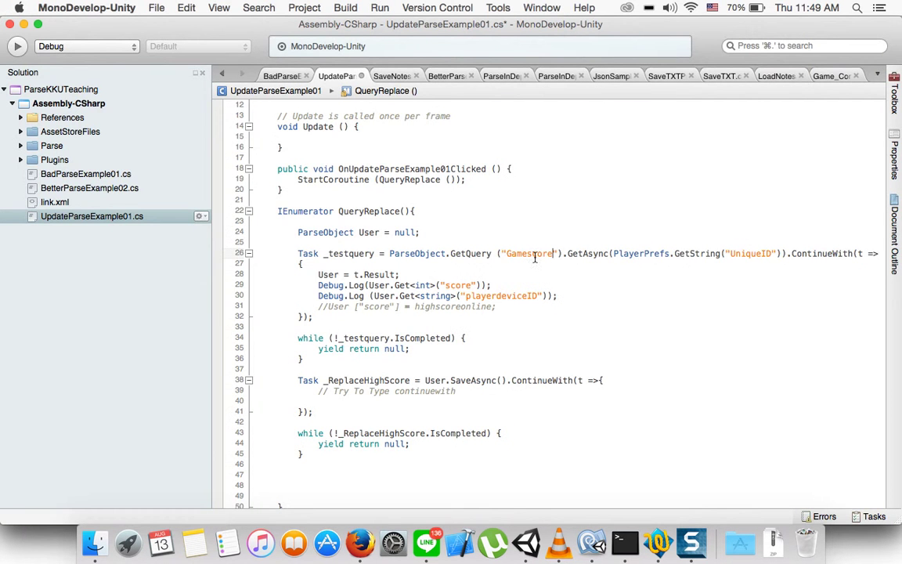
pyautogui.press('super+s')
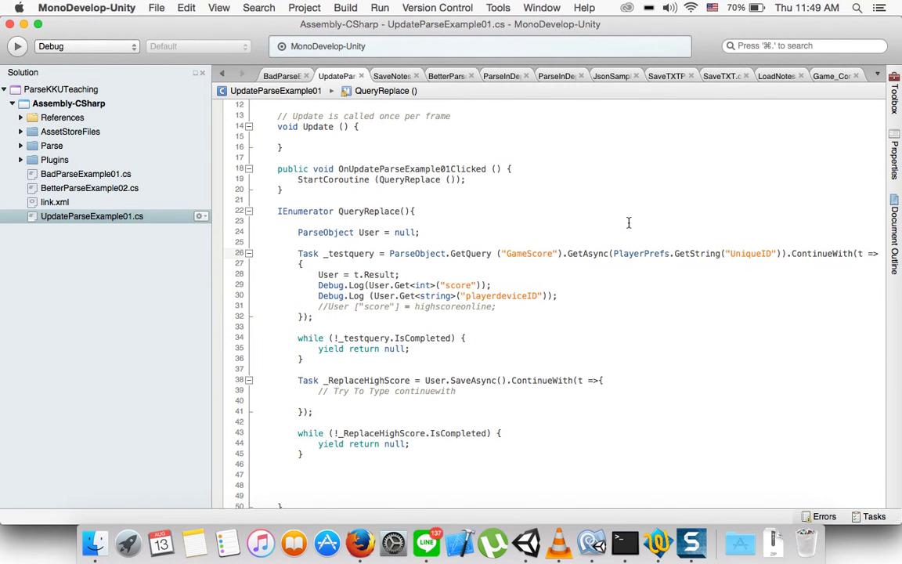
# Remove the PlayerPrefs.GetString("UniqueID") argument from GetAsync and save the script
pyautogui.hscroll(3, 628, 227)
pyautogui.hscroll(-3, 618, 250)
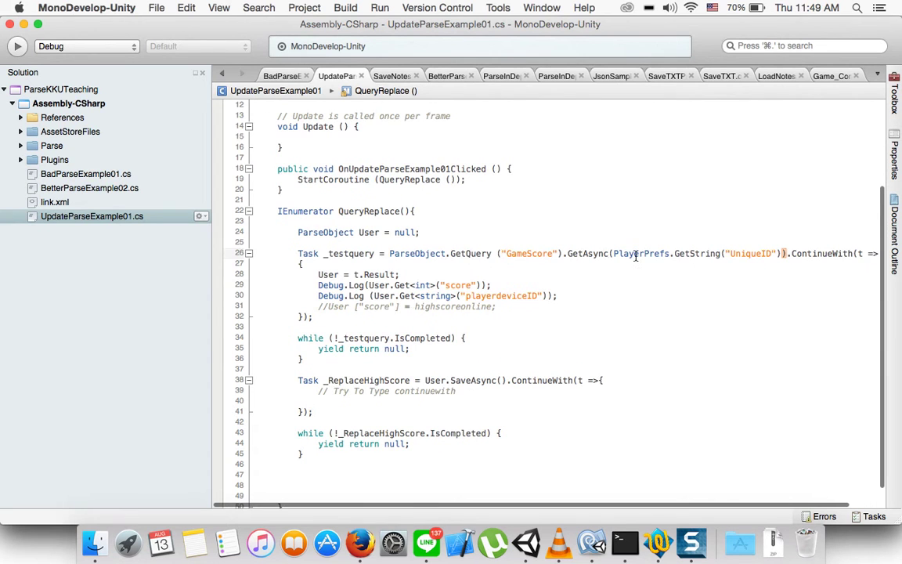
pyautogui.keyDown('shift'); pyautogui.click(780, 256); pyautogui.keyUp('shift')
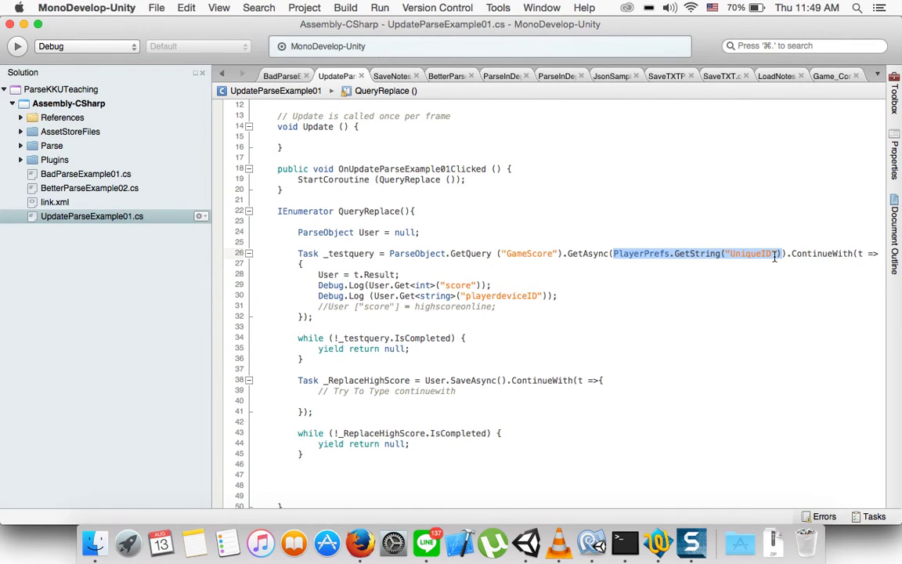
pyautogui.press('BackSpace')
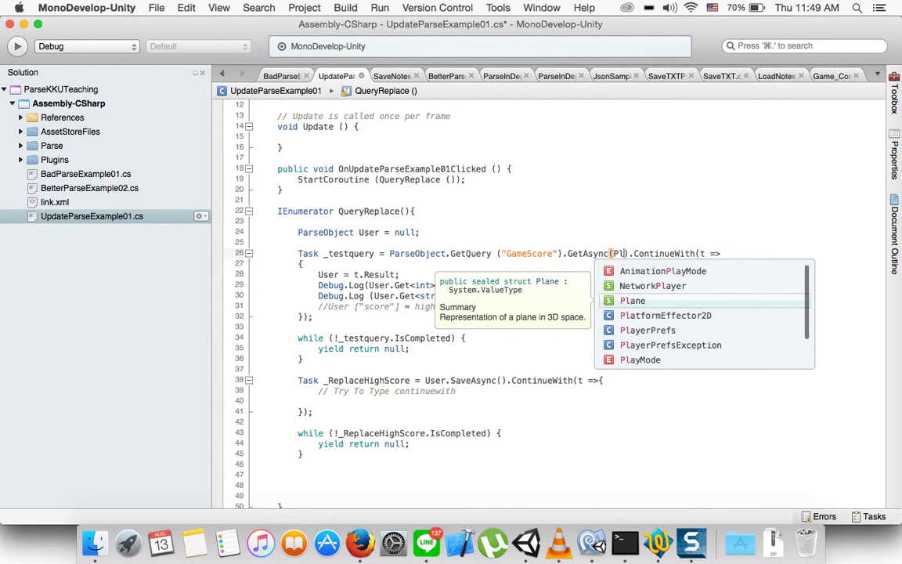
pyautogui.press('Up')
pyautogui.press('Escape')
pyautogui.press('super+s')
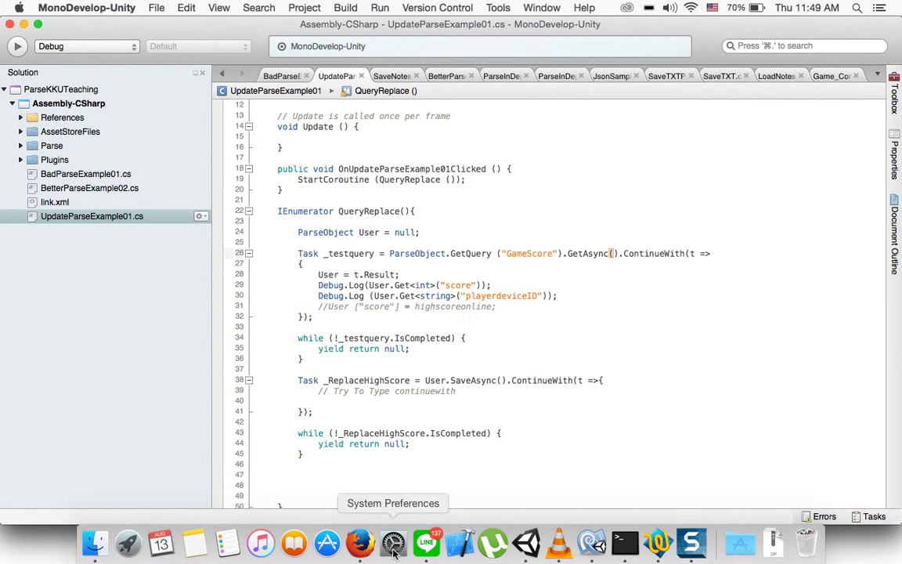
pyautogui.click(360, 542)
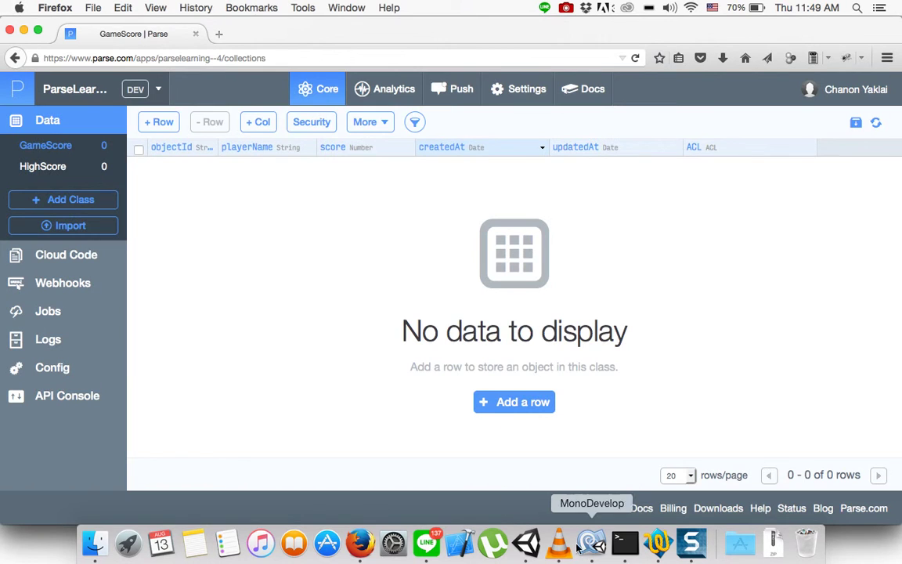
pyautogui.click(592, 541)
pyautogui.scroll(5, 540, 168)
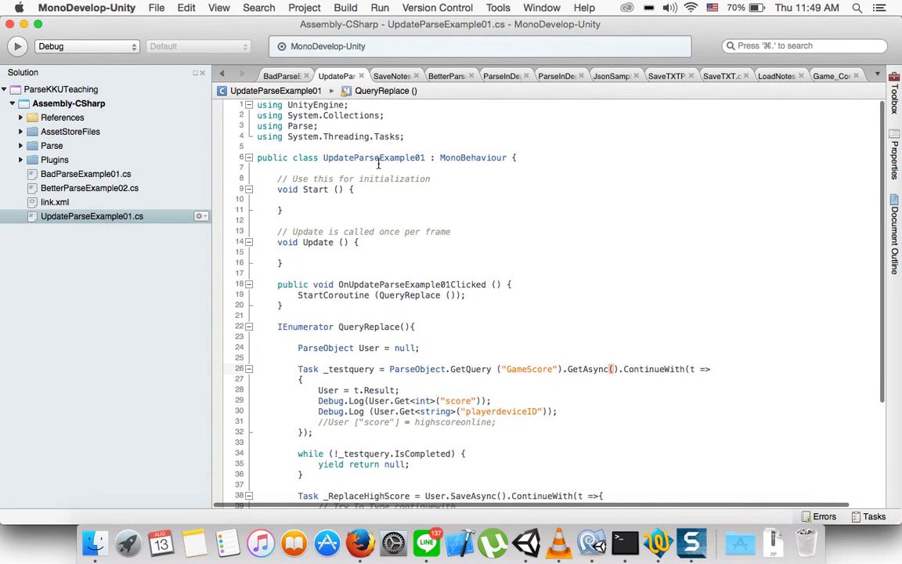
# Declare a public InputField field with placeholder name tetwet and save
pyautogui.click(341, 165)
pyautogui.press('Return')
pyautogui.write('pu')
pyautogui.press('Return')
pyautogui.write('Input')
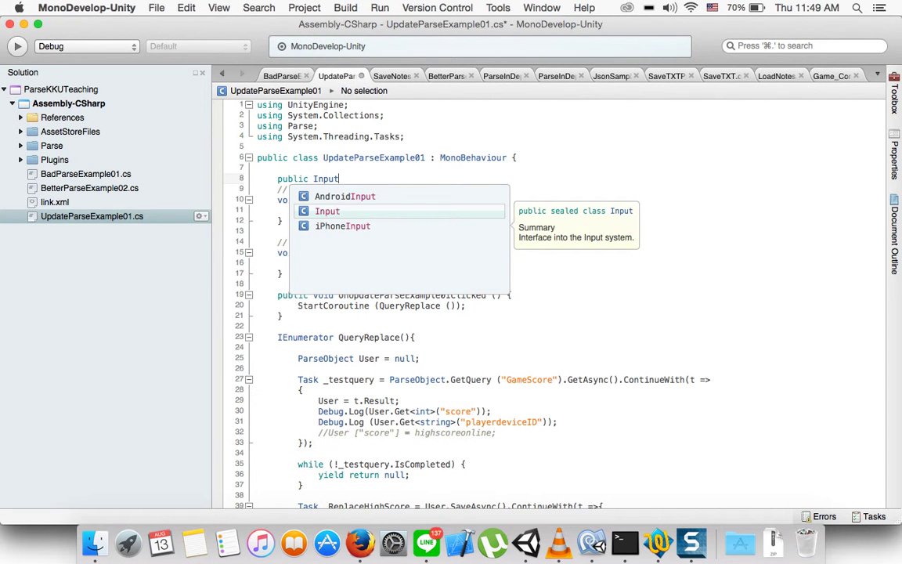
pyautogui.write('Fiel')
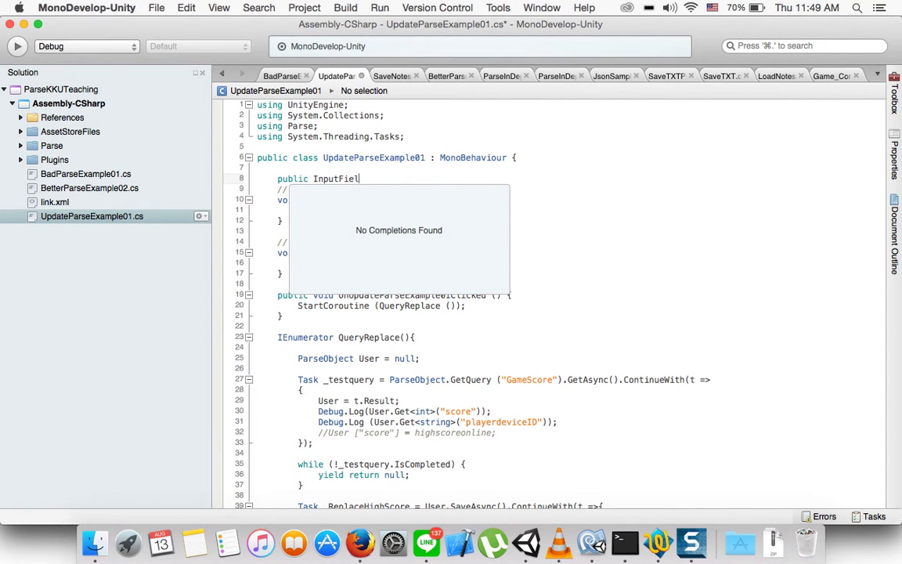
pyautogui.write('d tetwet;')
pyautogui.press('Return')
pyautogui.press('cmd+s')
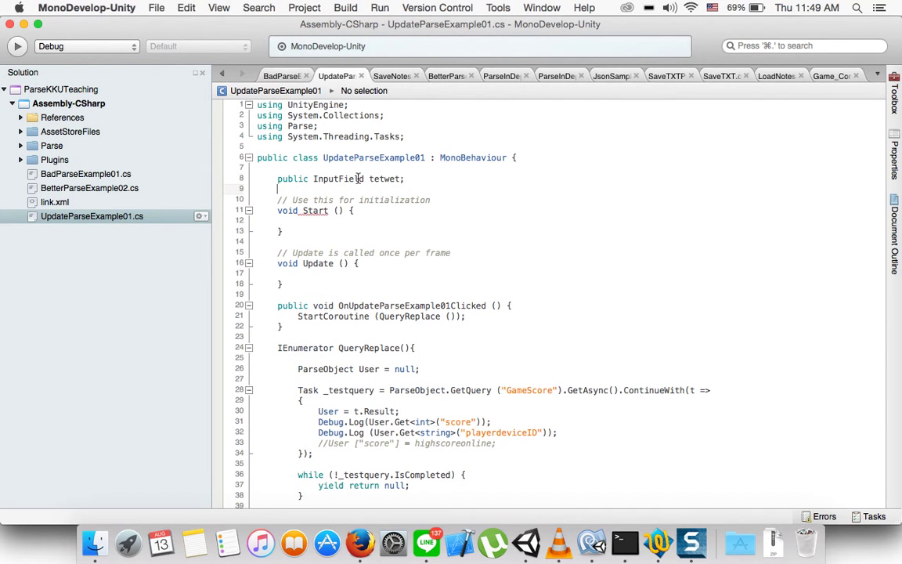
# Add using UnityEngine.UI, rename the field to GetObejctID, and save
pyautogui.rightClick(346, 181)
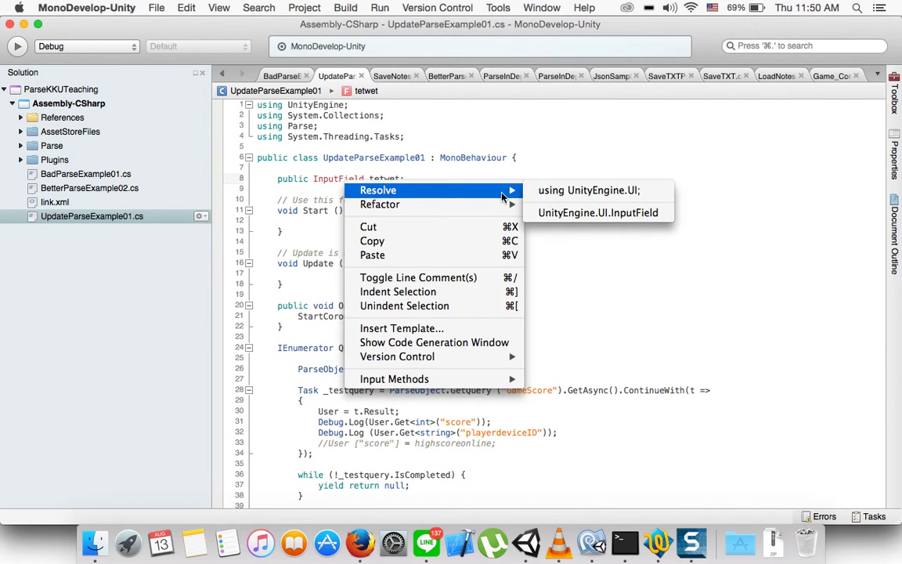
pyautogui.click(579, 190)
pyautogui.press('BackSpace')
pyautogui.press('BackSpace')
pyautogui.press('BackSpace')
pyautogui.press('BackSpace')
pyautogui.press('BackSpace')
pyautogui.press('BackSpace')
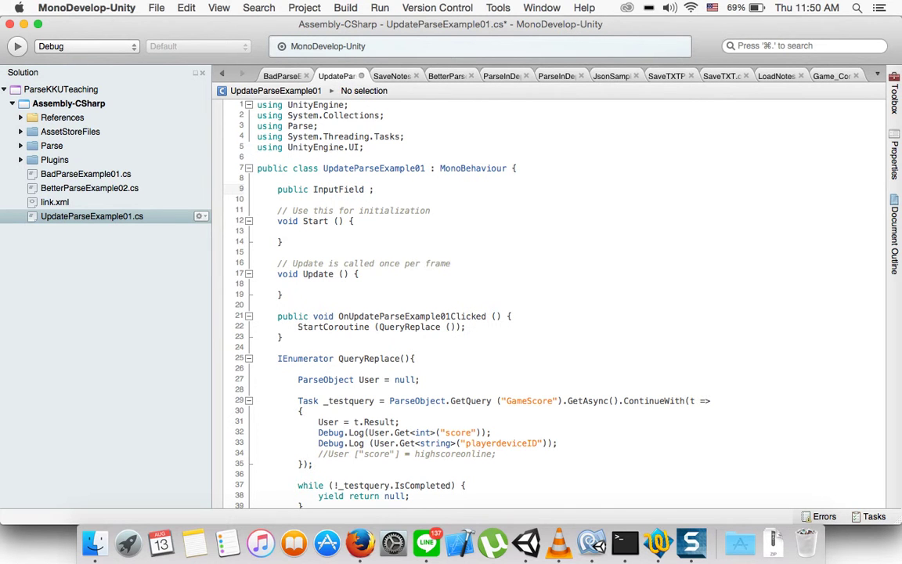
pyautogui.write('GetOb')
pyautogui.write('ejctID')
pyautogui.press('super+s')
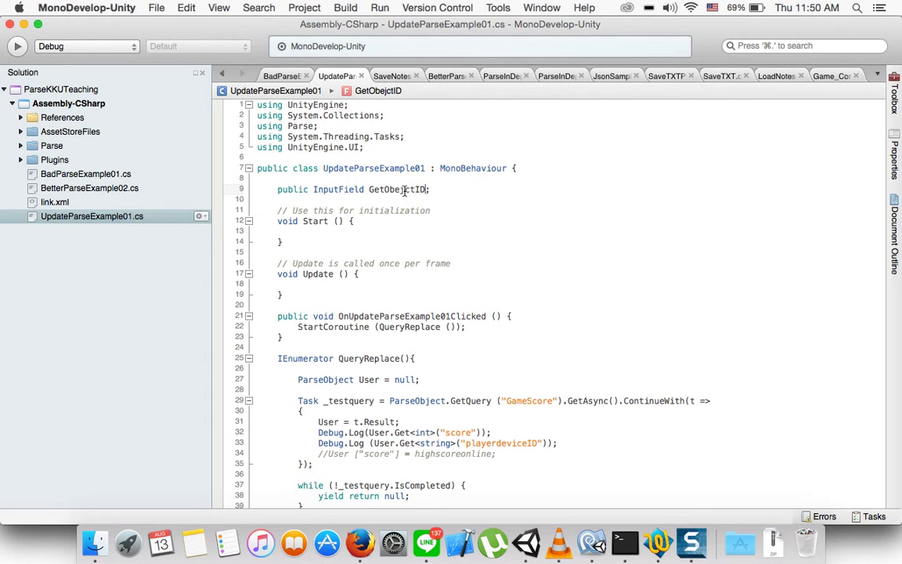
# Pass GetObejectID.text to the GameScore query's GetAsync call and save the script
pyautogui.click(562, 400)
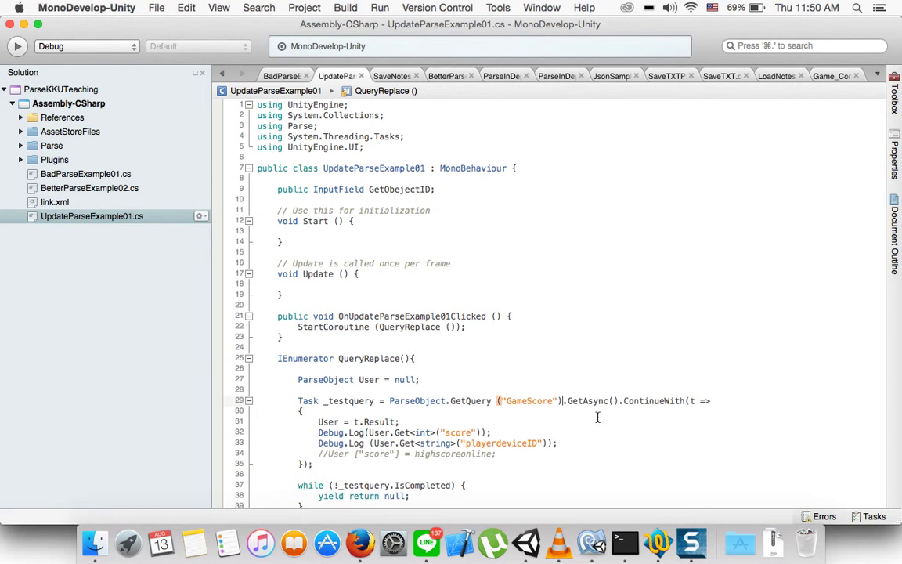
pyautogui.click(613, 401)
pyautogui.write('G')
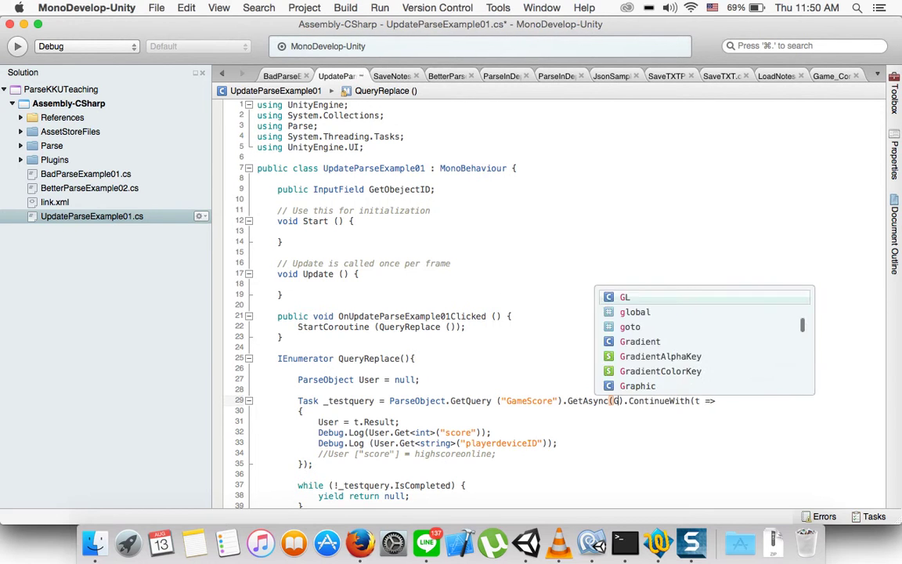
pyautogui.write('et')
pyautogui.press('Up')
pyautogui.press('BackSpace')
pyautogui.press('BackSpace')
pyautogui.press('BackSpace')
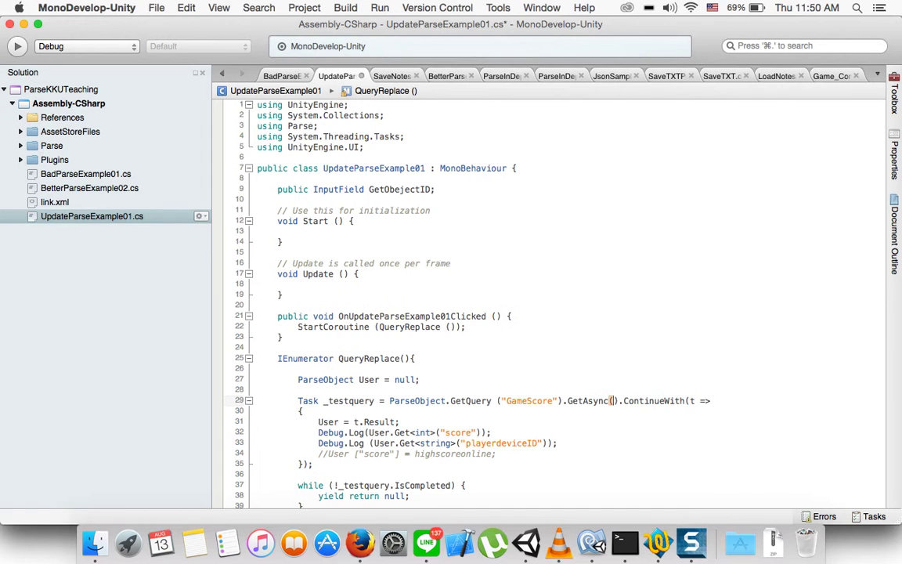
pyautogui.press('BackSpace')
pyautogui.write('(')
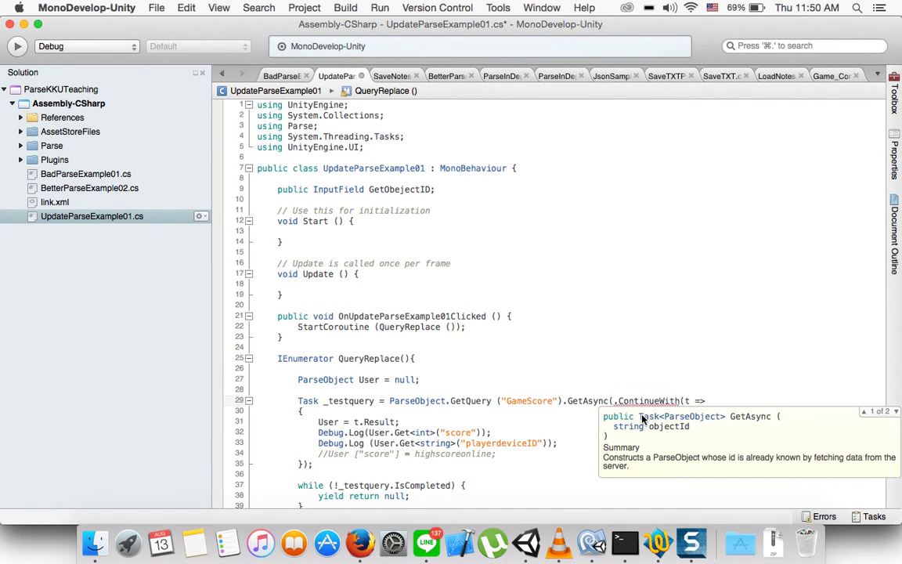
pyautogui.write(')')
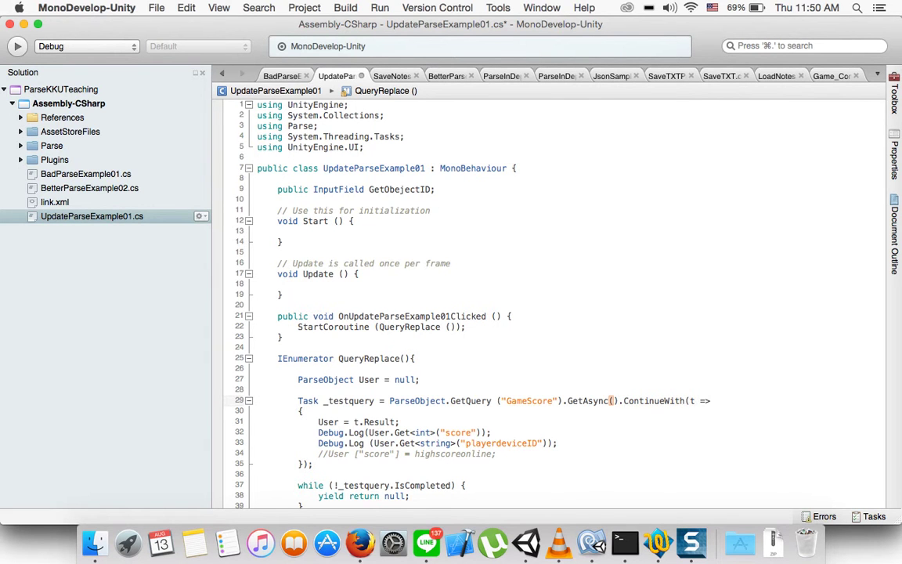
pyautogui.write('GetObejectID')
pyautogui.write('.tex')
pyautogui.press('Return')
pyautogui.press('super+s')
# Scroll through the script, then bring the Unity editor to the front
pyautogui.scroll(-1, 527, 380)
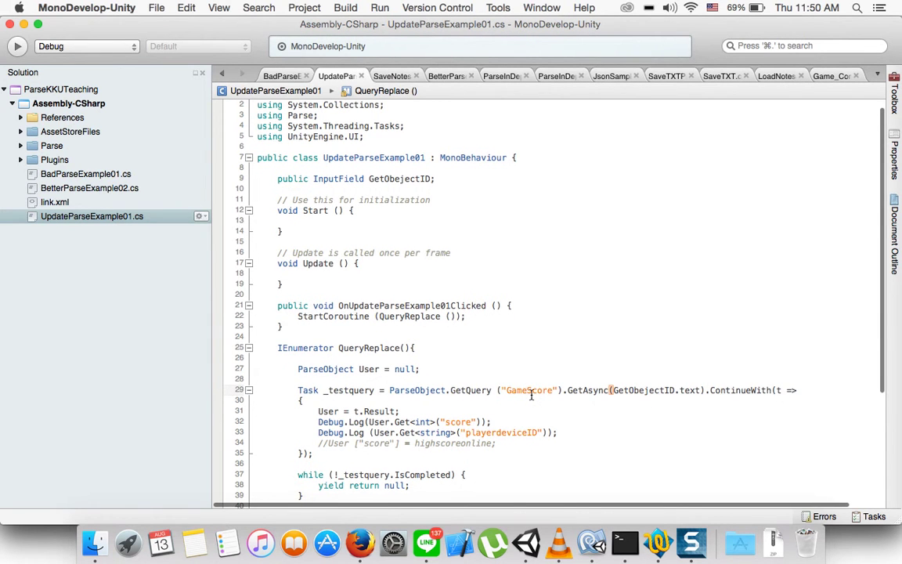
pyautogui.scroll(-1, 376, 421)
pyautogui.scroll(-1, 372, 451)
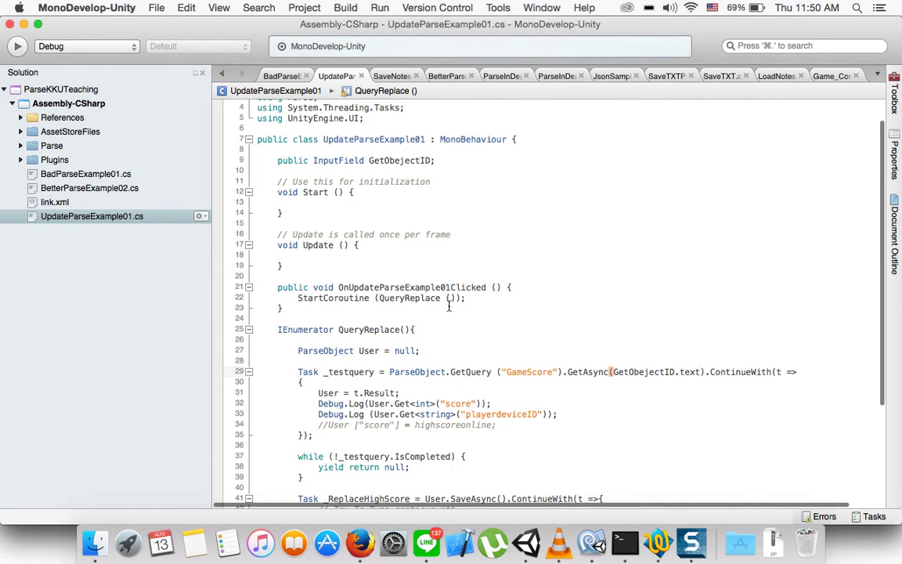
pyautogui.click(529, 554)
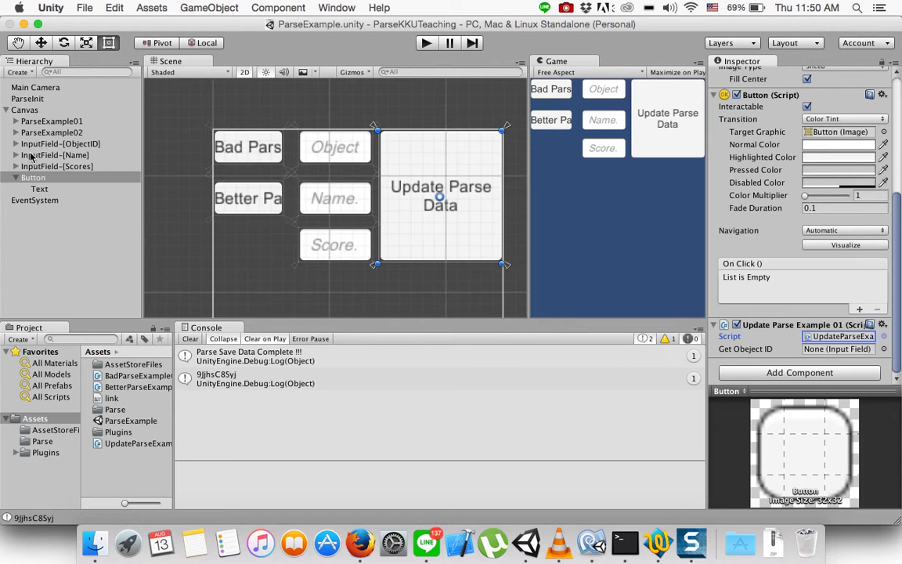
# Link InputField-[ObjectID] to Get Object ID and add an On Click entry targeting the Button
pyautogui.moveTo(62, 148); pyautogui.dragTo(588, 229)
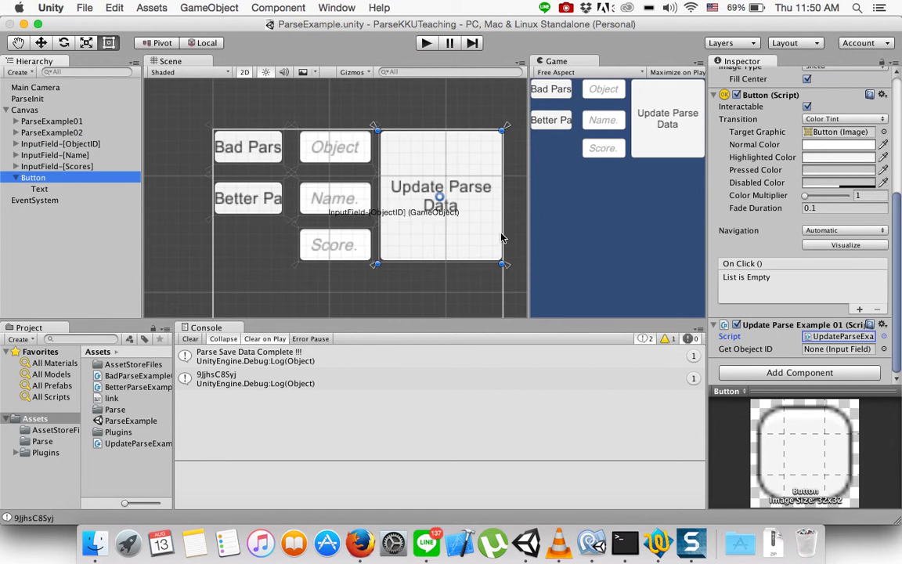
pyautogui.moveTo(589, 228); pyautogui.dragTo(838, 348)
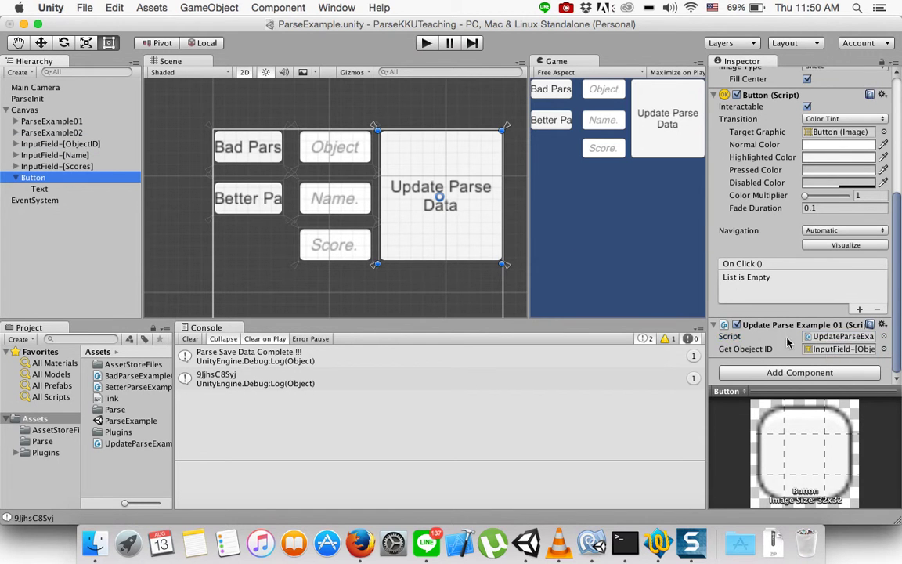
pyautogui.click(859, 308)
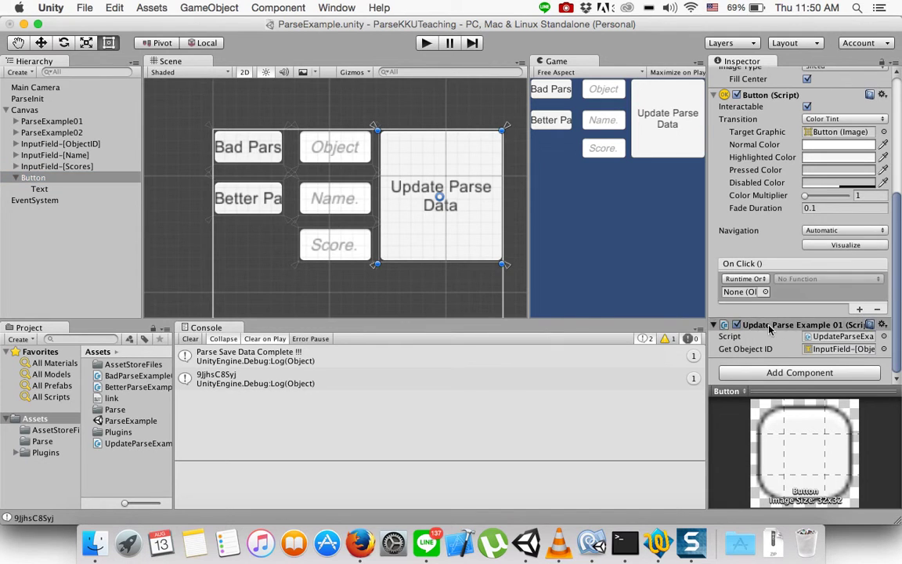
pyautogui.moveTo(742, 291); pyautogui.dragTo(743, 291)
# Set the On Click function to UpdateParseExample01.OnUpdateParseExample01Clicked and clear the console
pyautogui.click(807, 279)
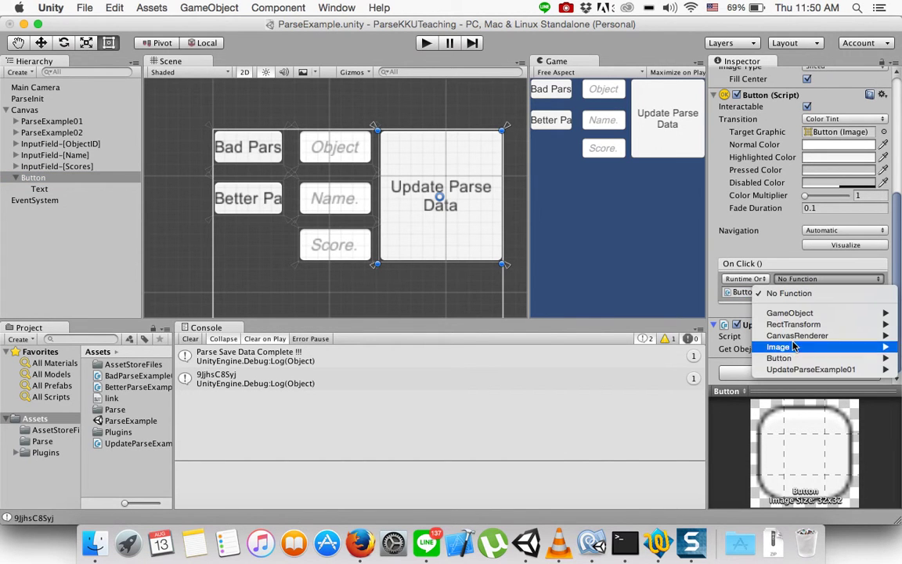
pyautogui.moveTo(792, 369)
pyautogui.click(691, 450)
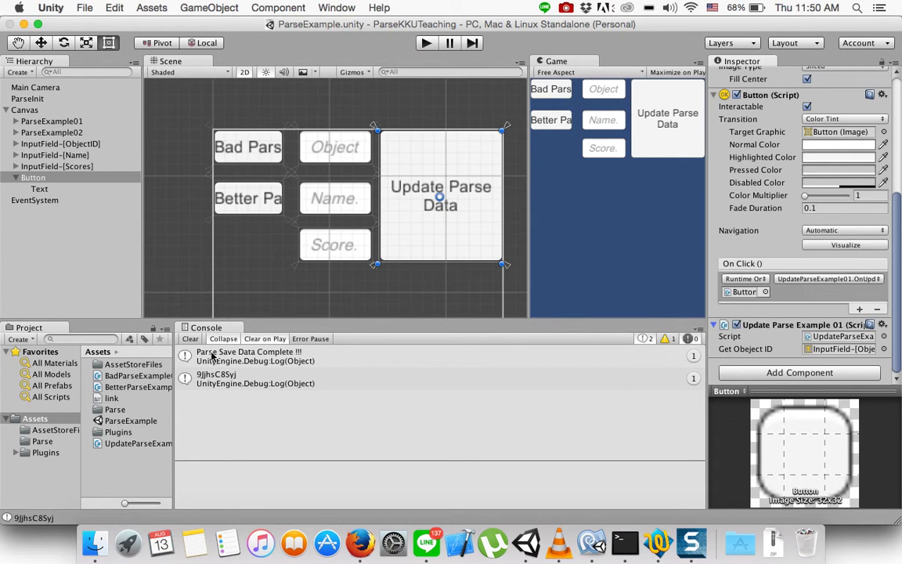
pyautogui.click(189, 338)
pyautogui.click(592, 543)
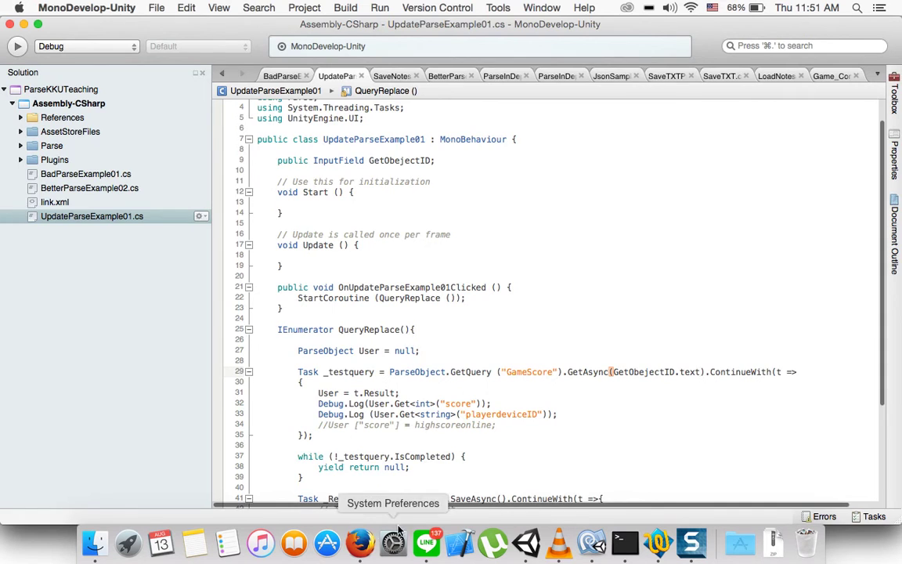
pyautogui.click(360, 543)
pyautogui.click(87, 141)
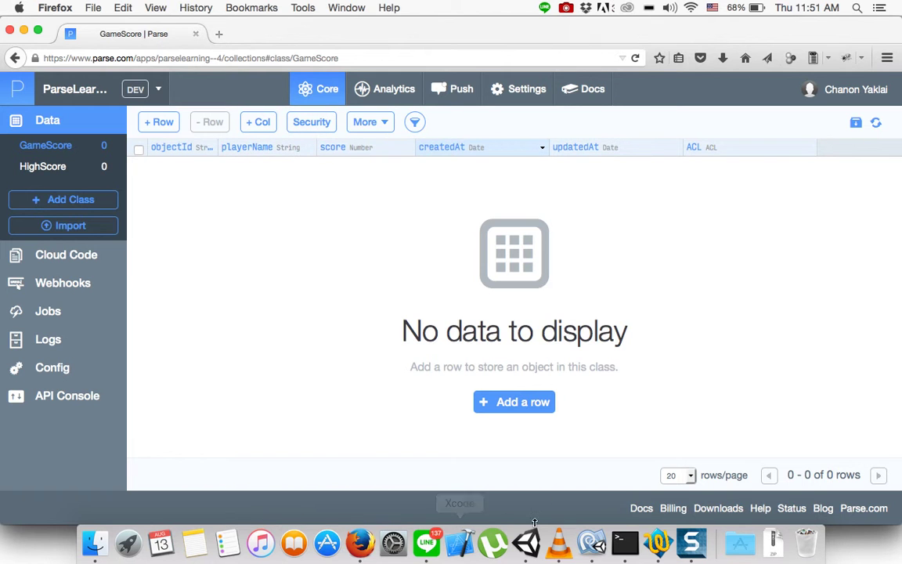
pyautogui.click(592, 541)
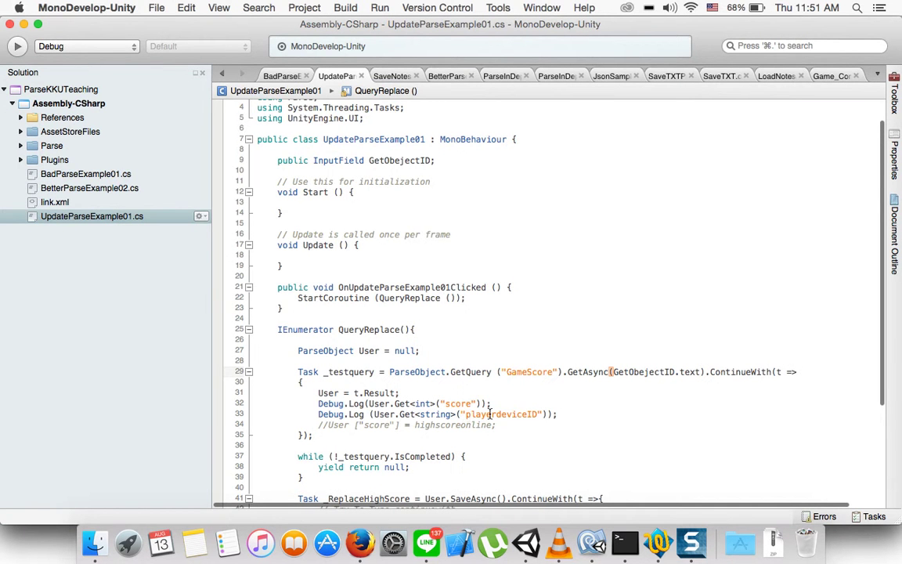
# Change the playerdeviceID key to playerName, save, and remove the space after Debug.Log
pyautogui.moveTo(495, 414); pyautogui.dragTo(537, 413)
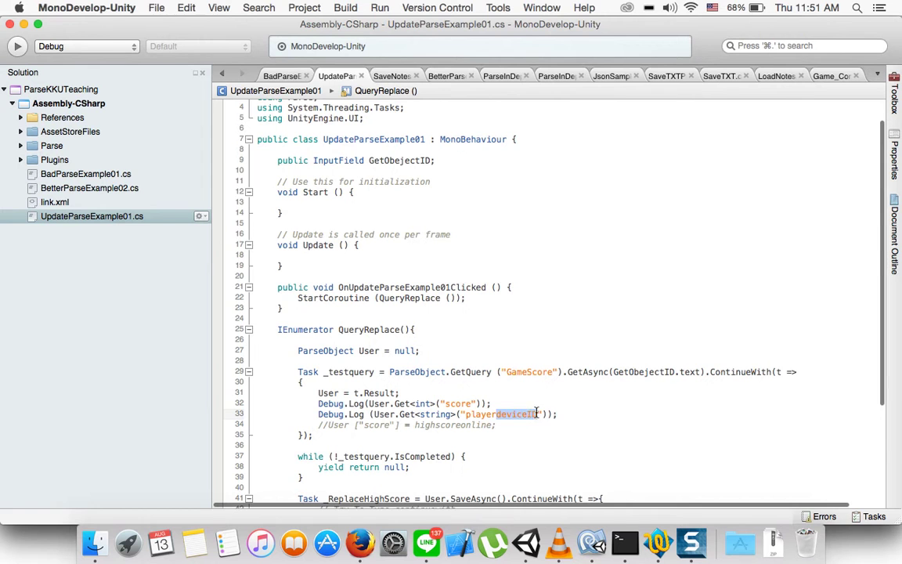
pyautogui.write('Name')
pyautogui.press('super+s')
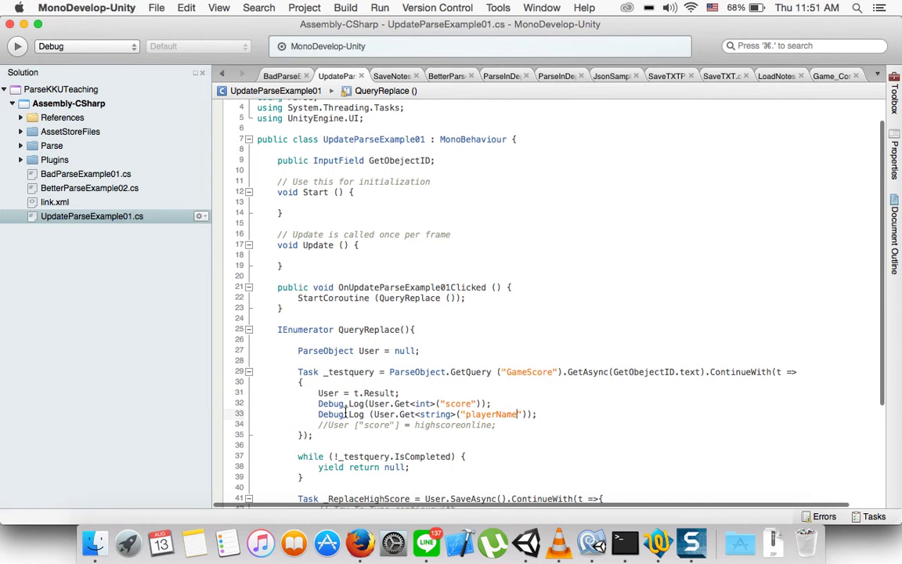
pyautogui.click(369, 414)
pyautogui.press('BackSpace')
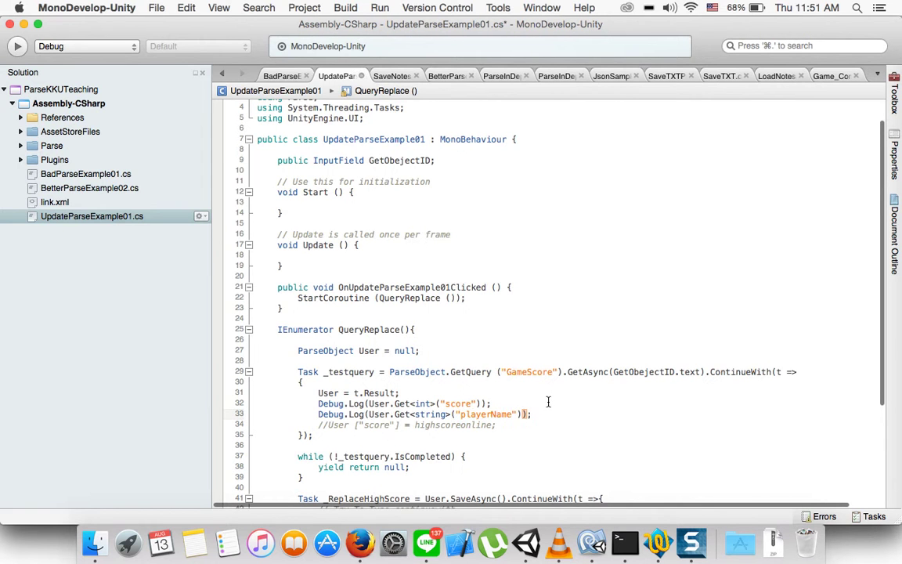
# Move the playerName Debug.Log line above the score log and delete the duplicate
pyautogui.click(315, 413)
pyautogui.hotkey('shift', 'End')
pyautogui.press('super+c')
pyautogui.press('Up')
pyautogui.press('Up')
pyautogui.press('End')
pyautogui.press('Return')
pyautogui.press('super+v')
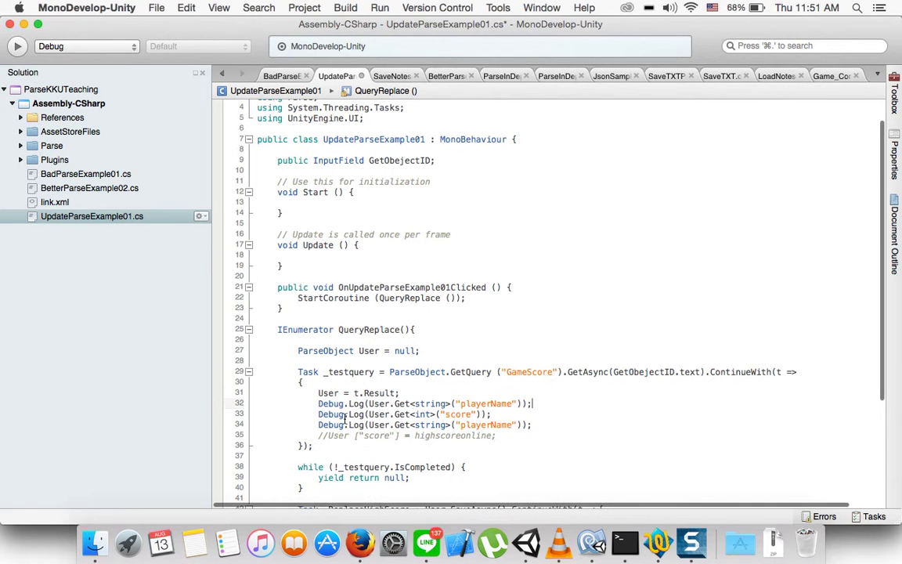
pyautogui.moveTo(318, 424); pyautogui.dragTo(532, 424)
pyautogui.press('BackSpace')
pyautogui.press('BackSpace')
pyautogui.press('BackSpace')
pyautogui.press('BackSpace')
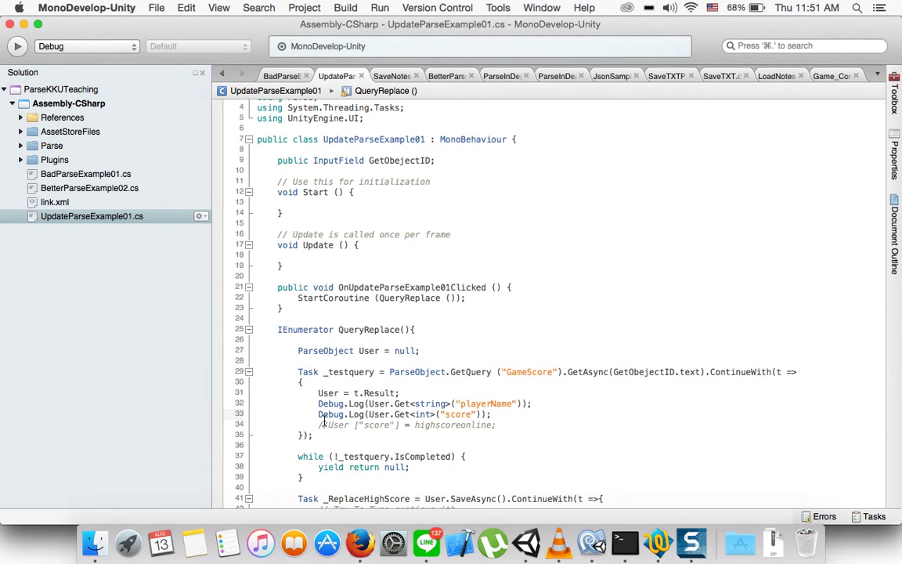
# Delete the commented score assignment on line 34 and save, reviewing t.Result on line 31
pyautogui.scroll(-3, 332, 356)
pyautogui.scroll(-2, 343, 250)
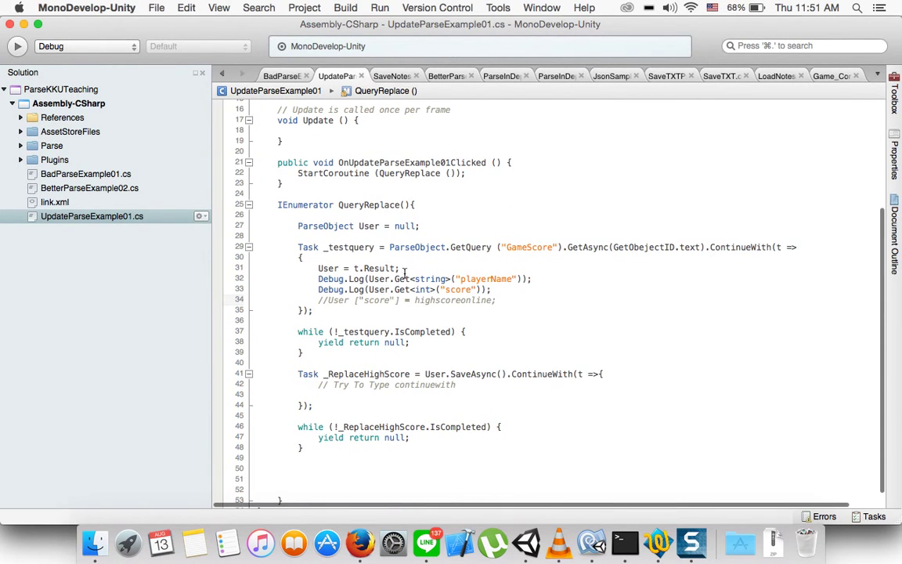
pyautogui.moveTo(400, 268); pyautogui.dragTo(353, 268)
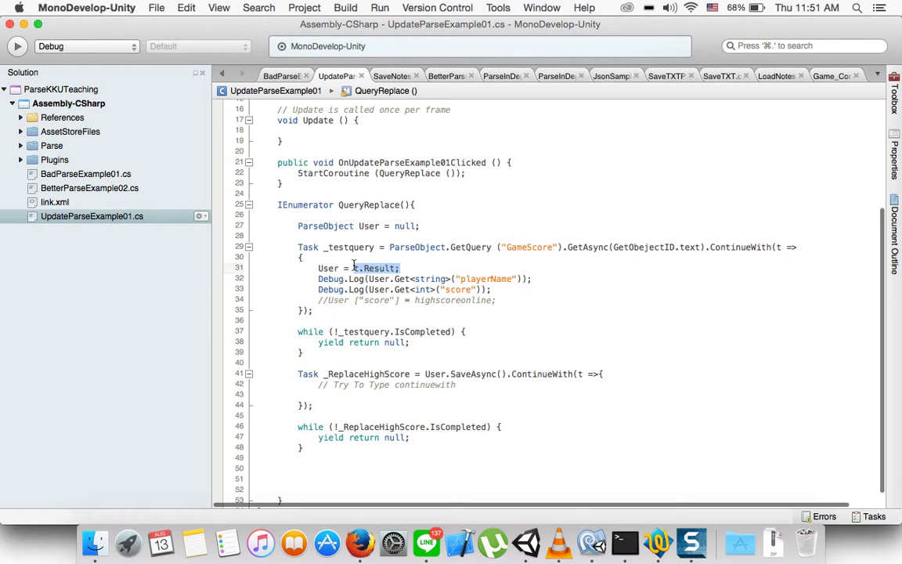
pyautogui.click(327, 300)
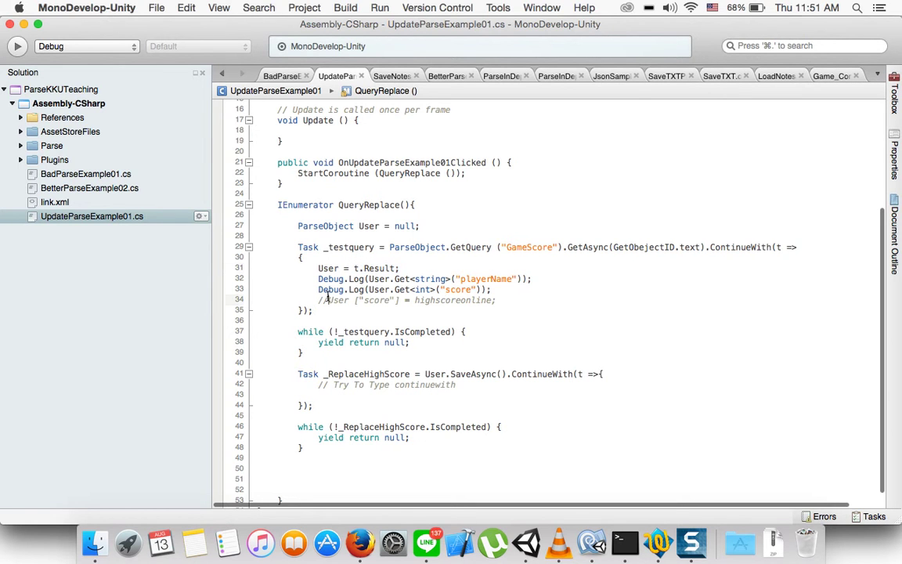
pyautogui.press('BackSpace')
pyautogui.press('BackSpace')
pyautogui.click(384, 268)
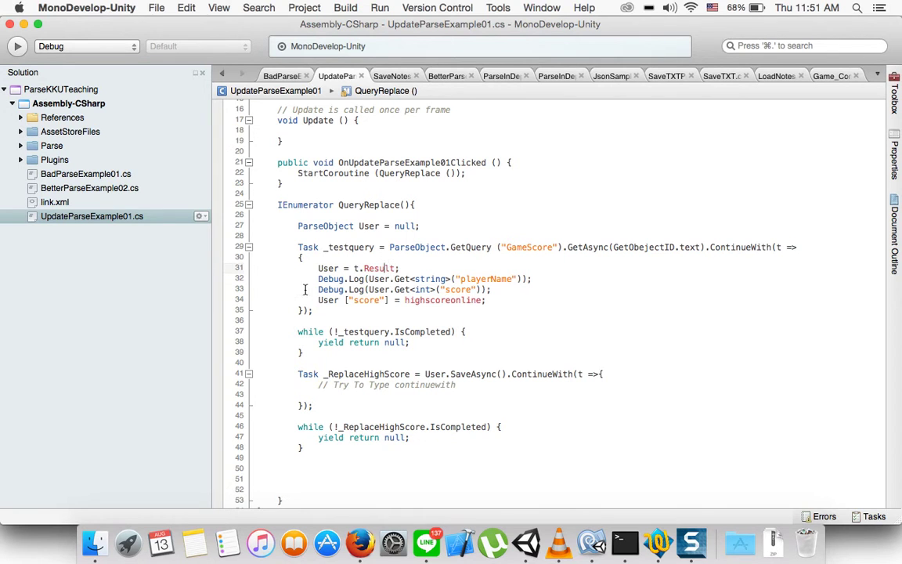
pyautogui.moveTo(311, 302); pyautogui.dragTo(489, 304)
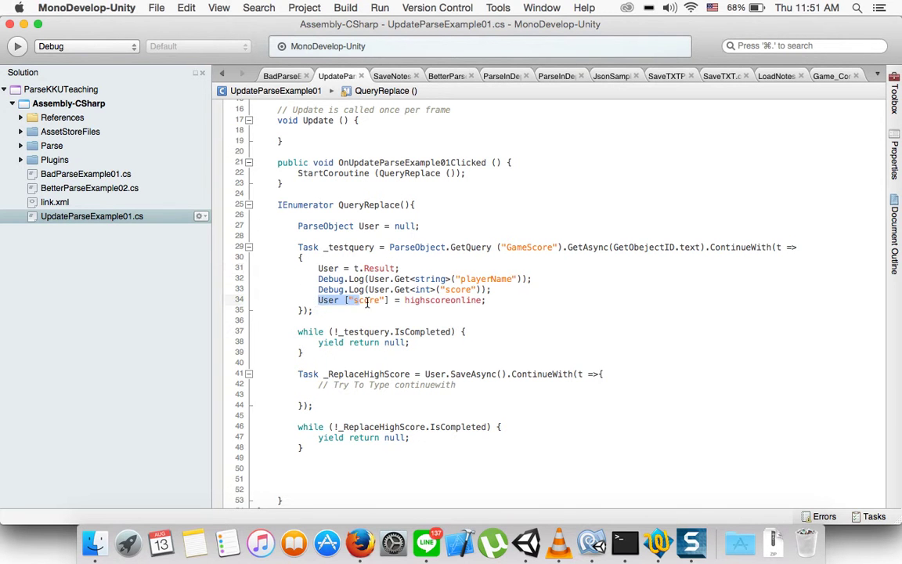
pyautogui.press('BackSpace')
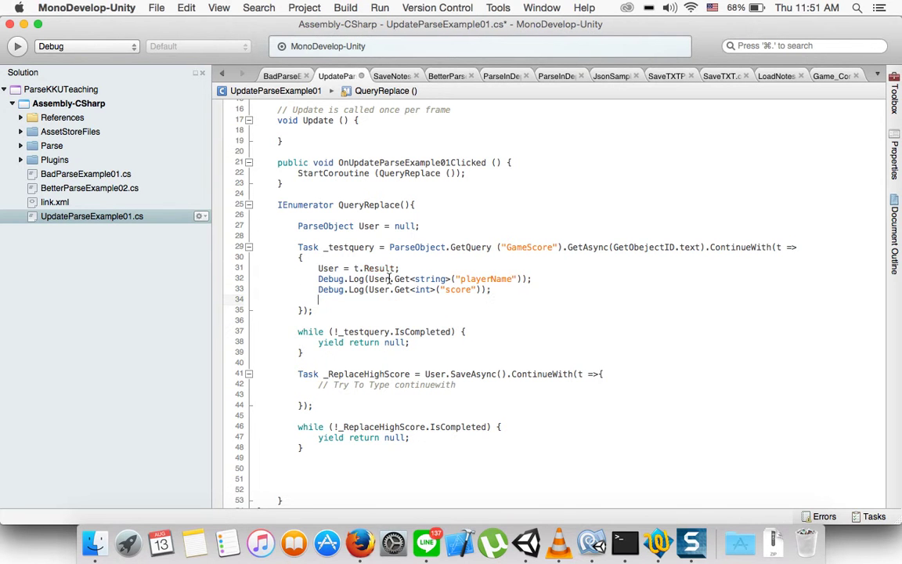
pyautogui.press('super+s')
pyautogui.moveTo(383, 271)
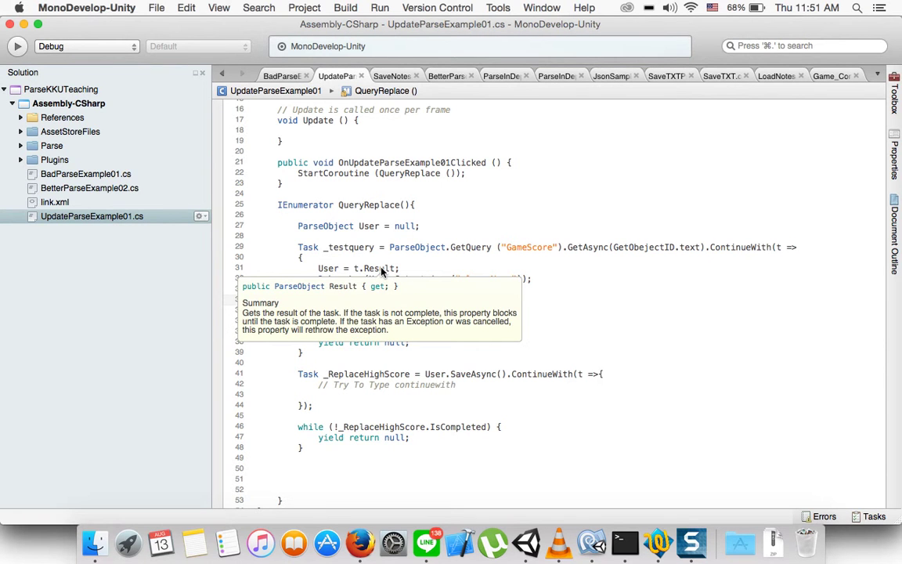
pyautogui.click(381, 268)
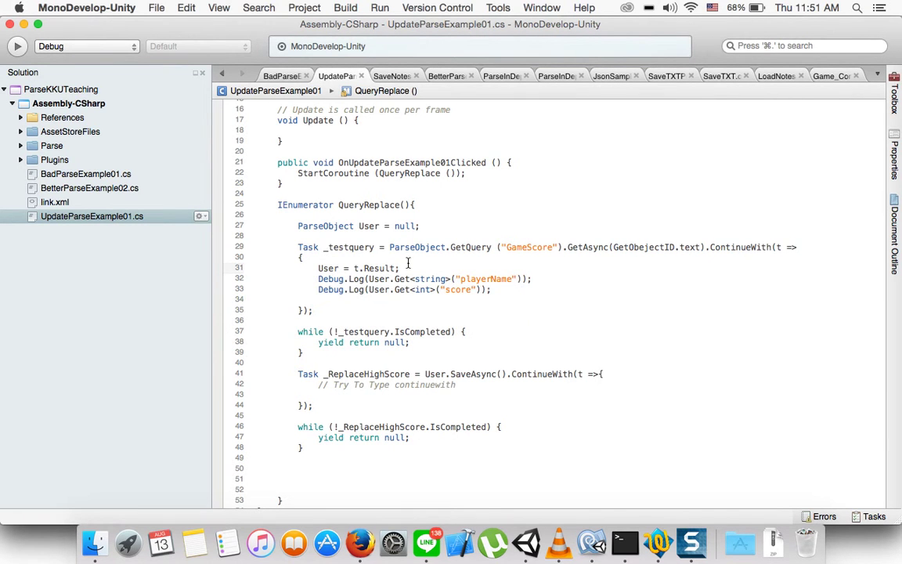
pyautogui.click(405, 268)
pyautogui.click(375, 268)
# Comment out the _ReplaceHighScore SaveAsync task and wait loop on lines 41–48, then save
pyautogui.click(294, 374)
pyautogui.moveTo(294, 375); pyautogui.dragTo(331, 454)
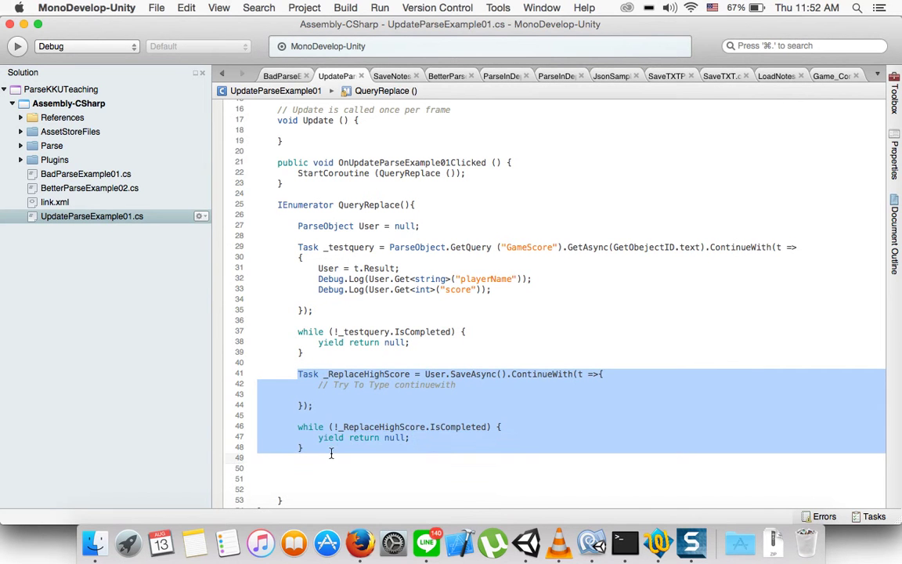
pyautogui.press('super+slash')
pyautogui.press('super+s')
pyautogui.scroll(-1, 471, 373)
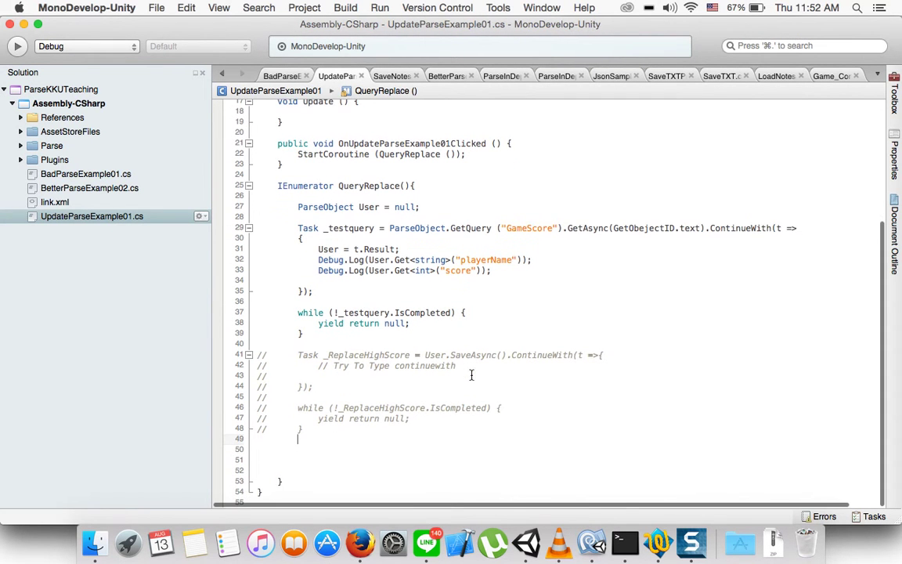
pyautogui.click(526, 542)
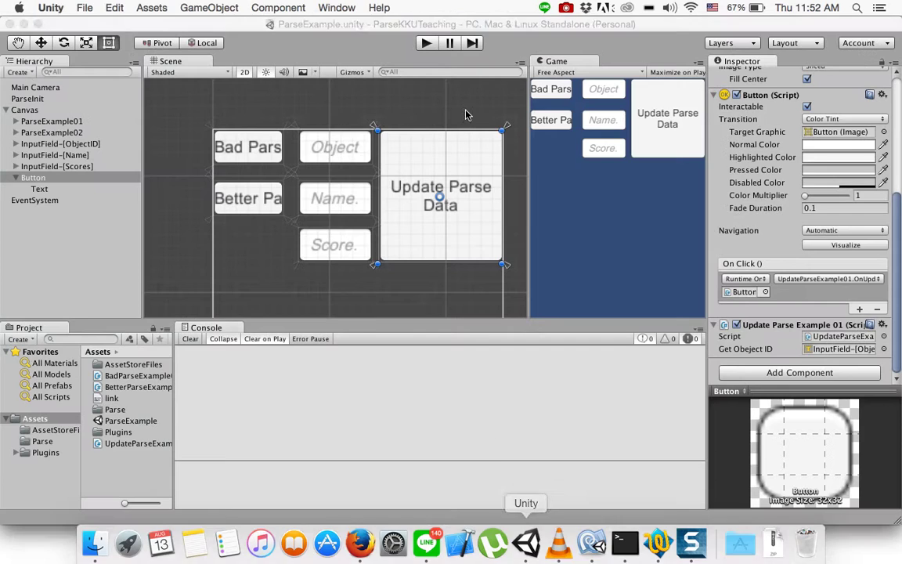
# In play mode, save a GameScore, run Update Parse Data, and check the logged player name and score 9999
pyautogui.click(426, 45)
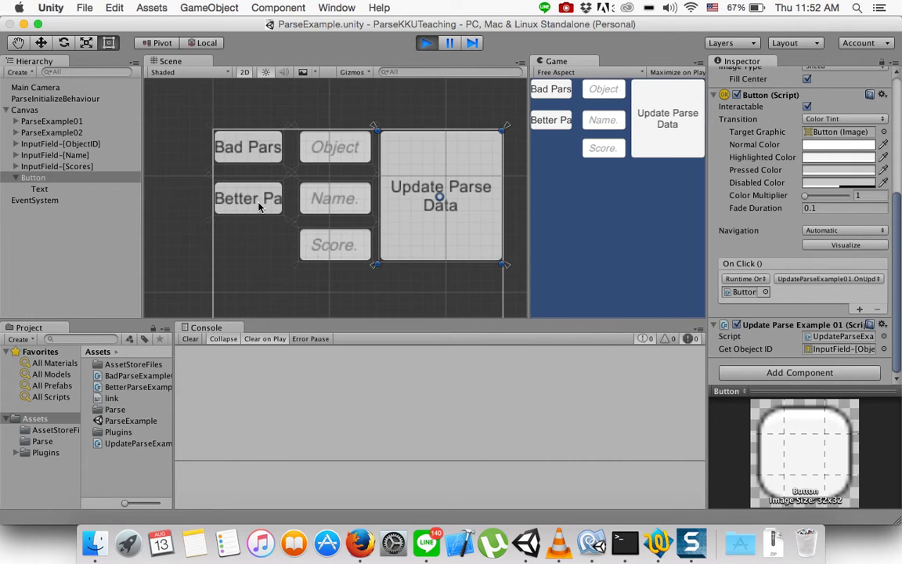
pyautogui.click(261, 206)
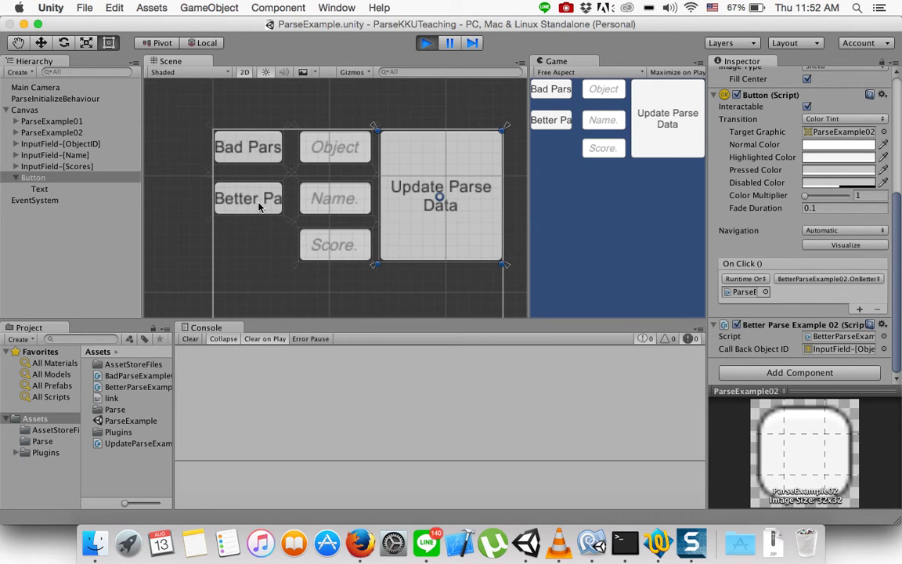
pyautogui.click(551, 125)
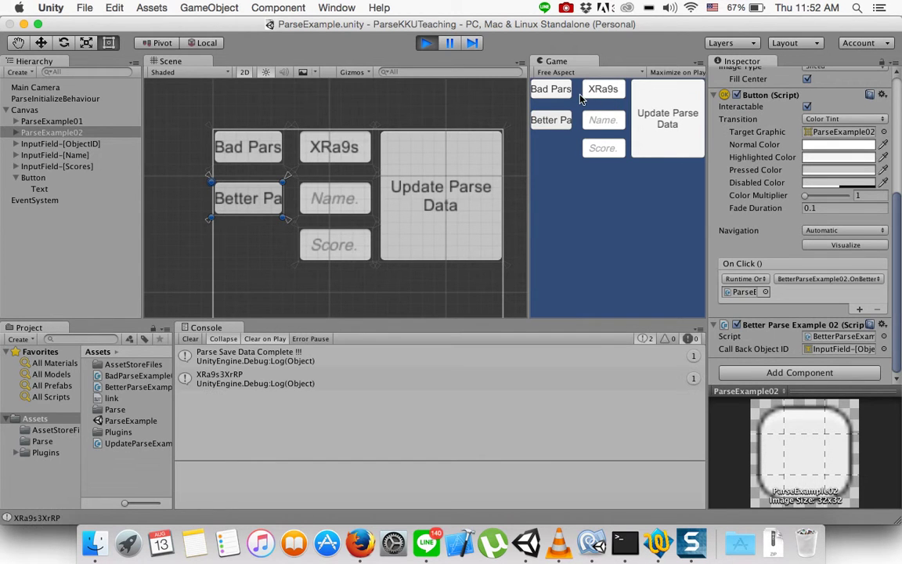
pyautogui.click(657, 127)
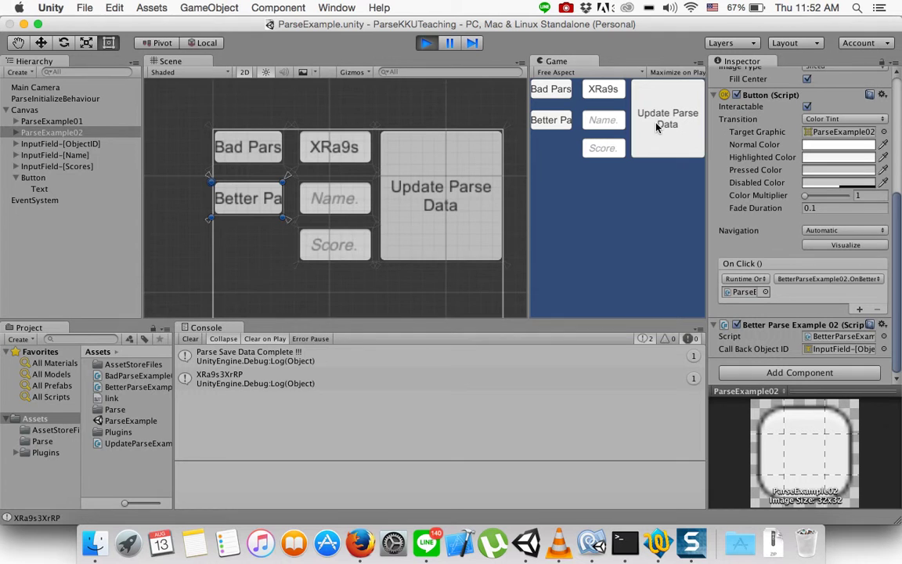
pyautogui.click(228, 401)
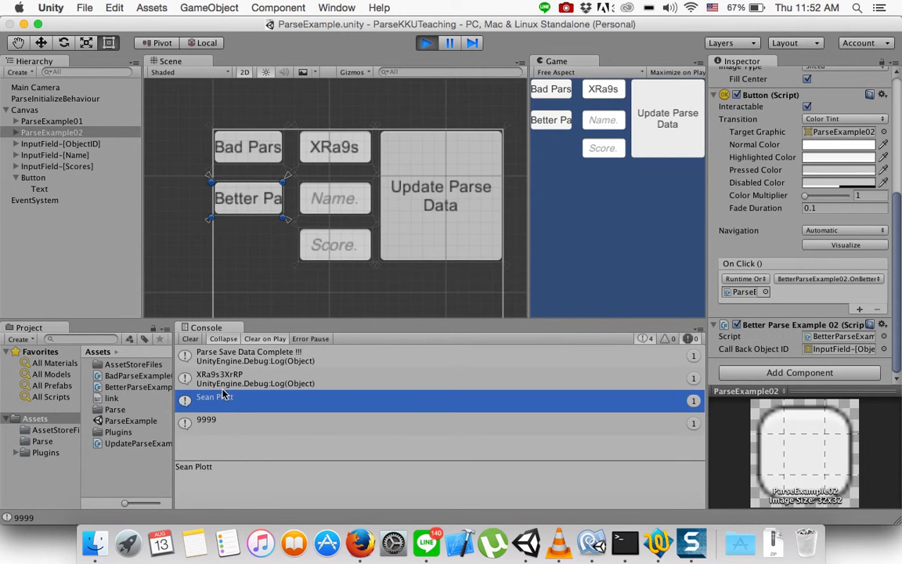
pyautogui.press('Down')
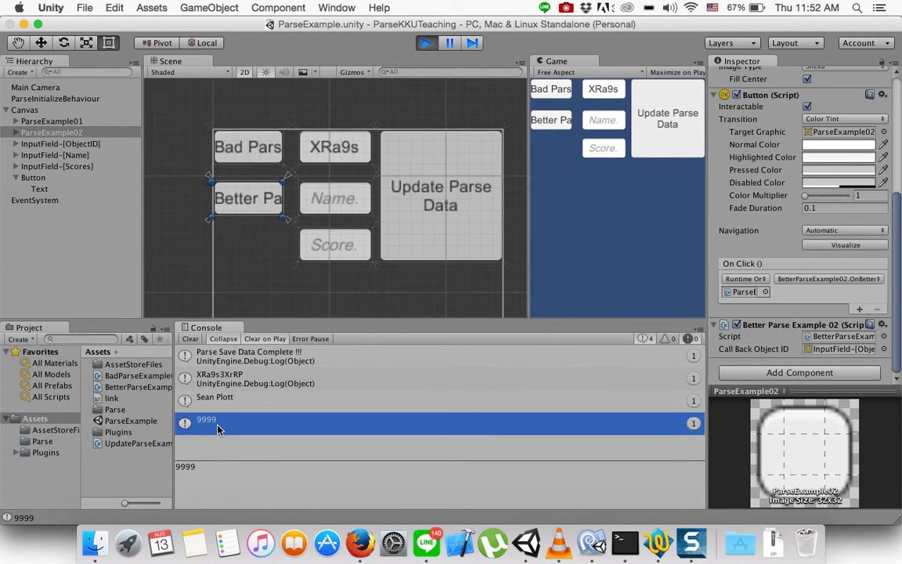
pyautogui.click(593, 543)
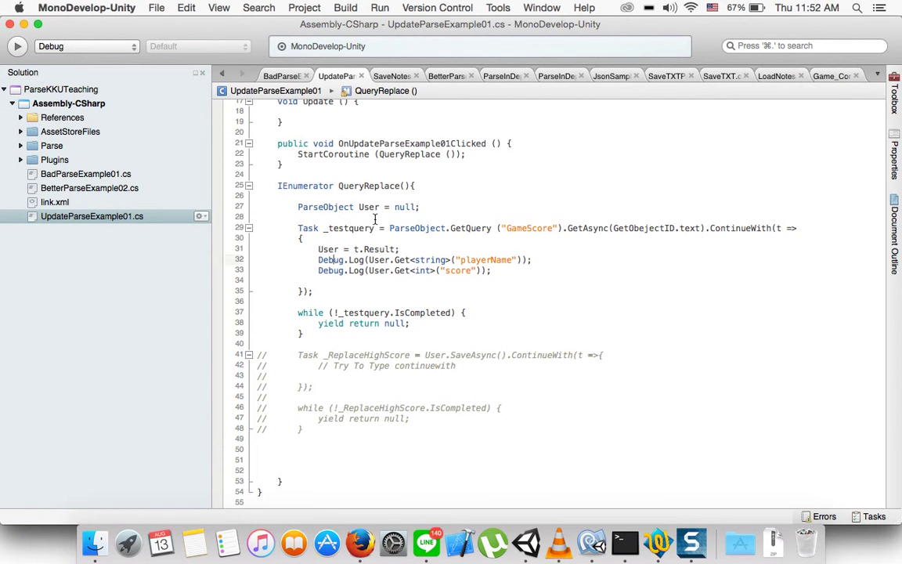
# Reload the Parse GameScore page in Firefox to confirm a single row scoring 9999
pyautogui.click(400, 185)
pyautogui.click(362, 551)
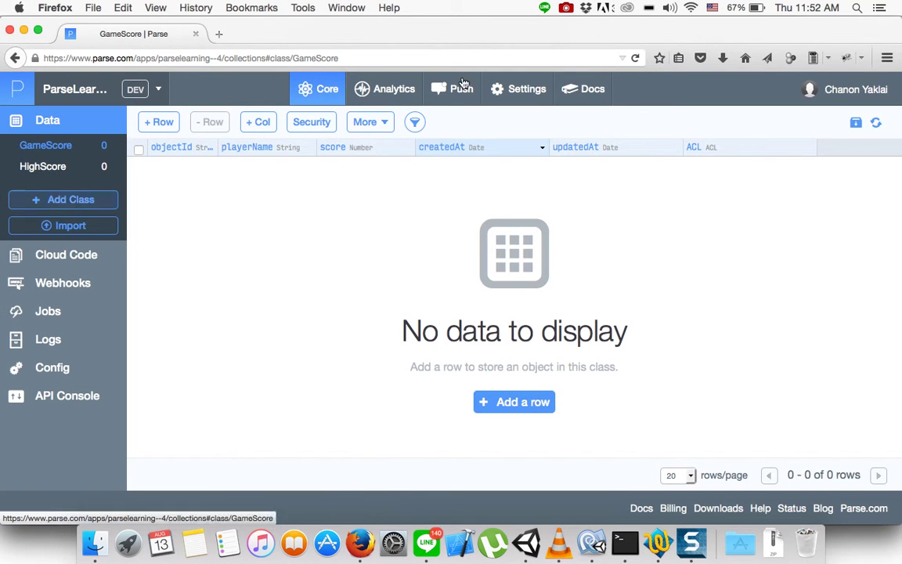
pyautogui.click(636, 61)
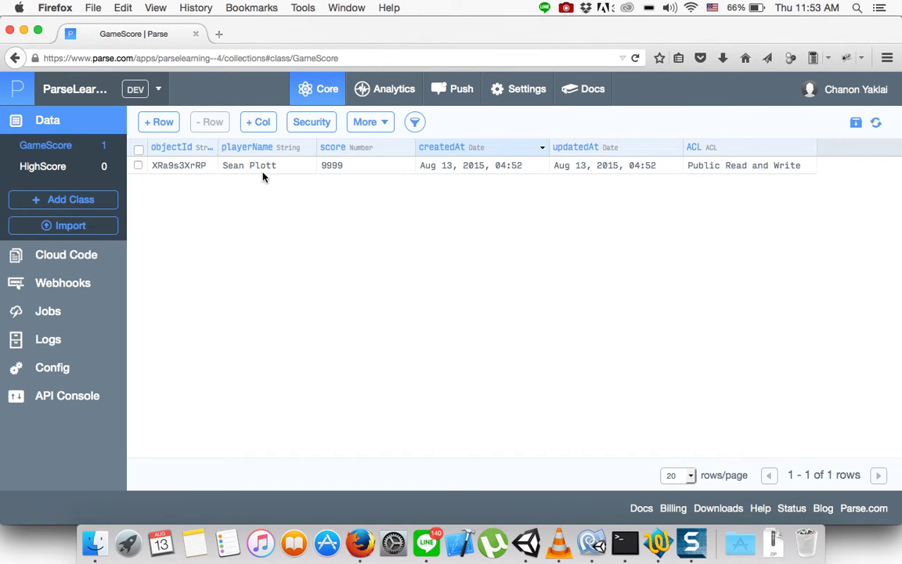
pyautogui.click(591, 542)
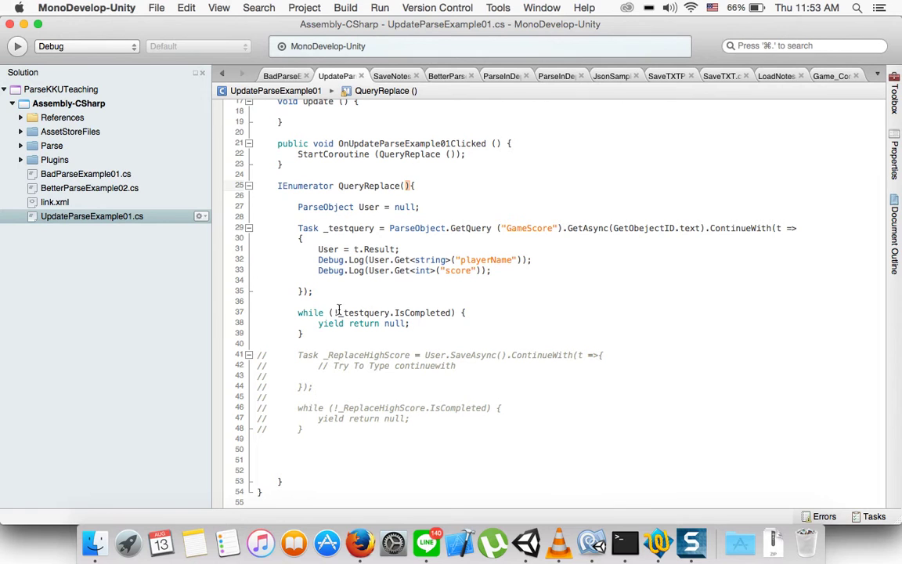
# Uncomment the _ReplaceHighScore save block and save the script
pyautogui.click(313, 334)
pyautogui.moveTo(318, 429); pyautogui.dragTo(253, 354)
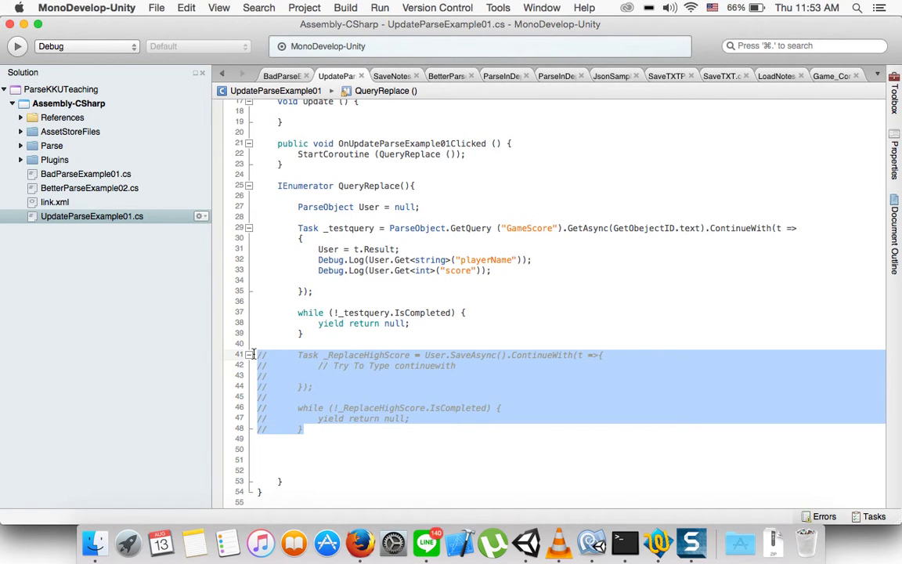
pyautogui.press('super+slash')
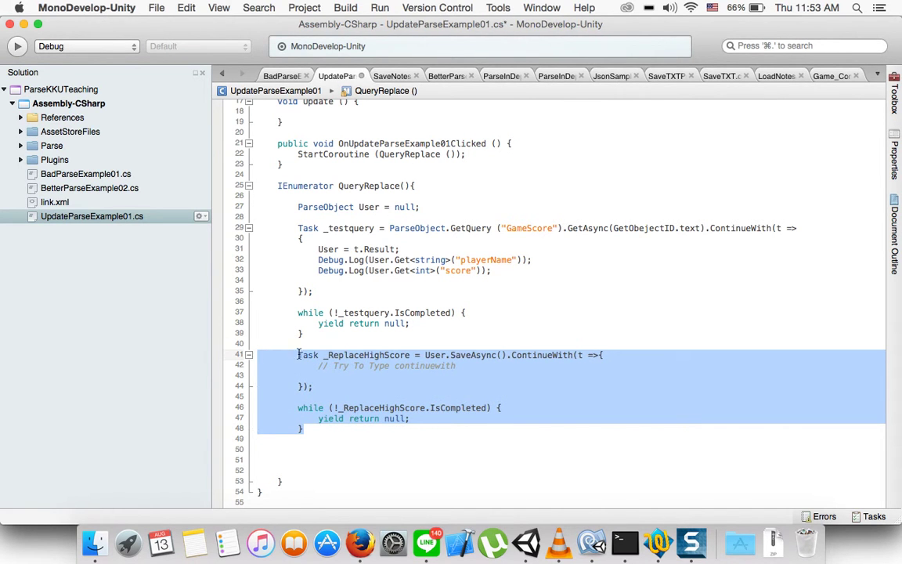
pyautogui.press('super+s')
pyautogui.click(361, 271)
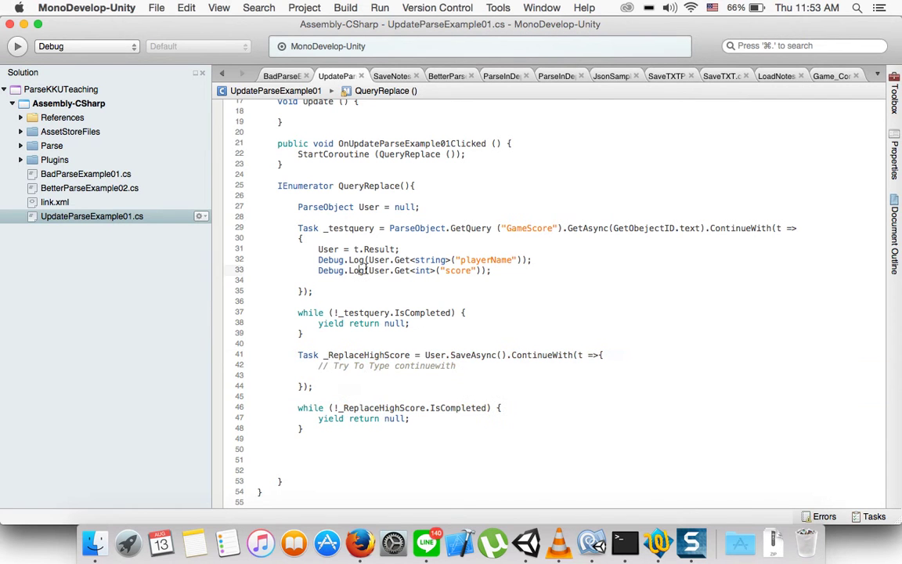
# Add a new line after the score log on line 33, starting then erasing a User["pla"] assignment
pyautogui.click(505, 271)
pyautogui.moveTo(497, 272); pyautogui.dragTo(290, 259)
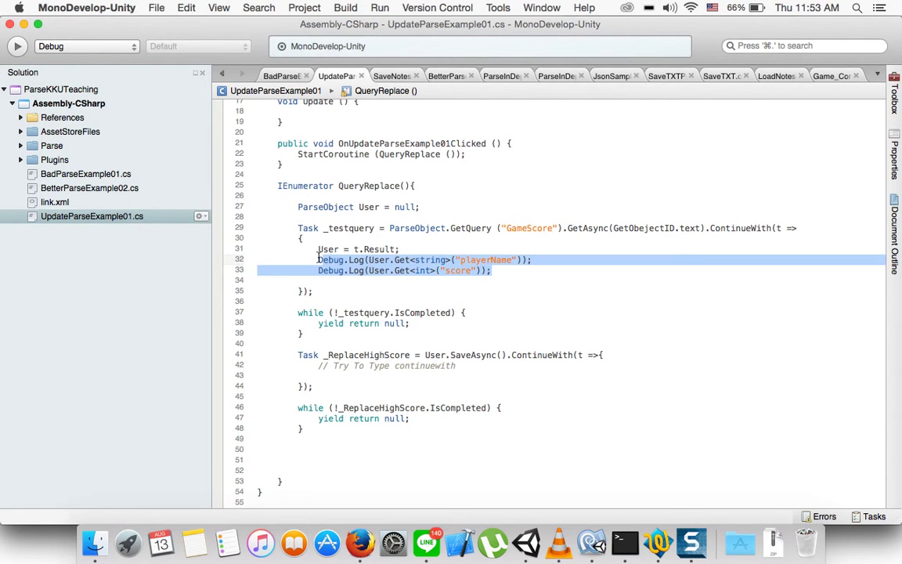
pyautogui.click(490, 270)
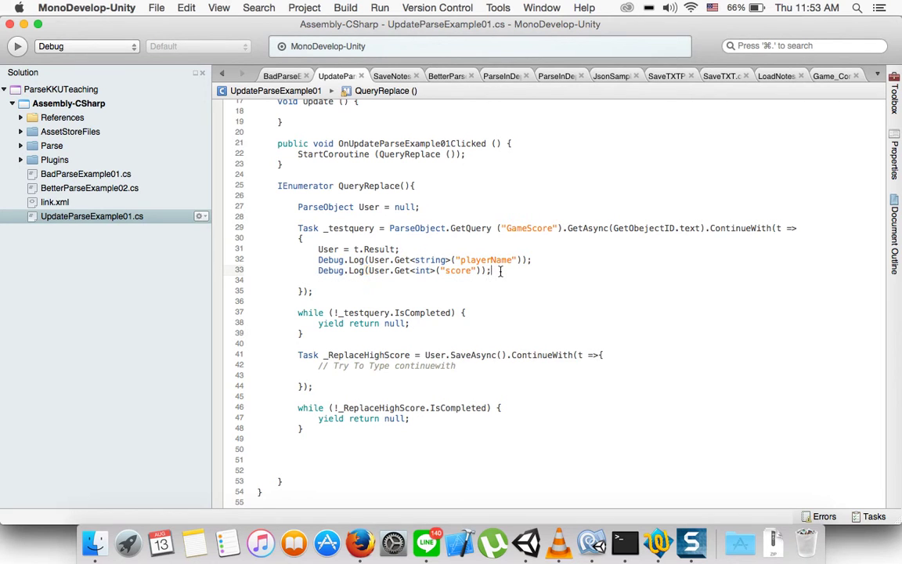
pyautogui.press('Return')
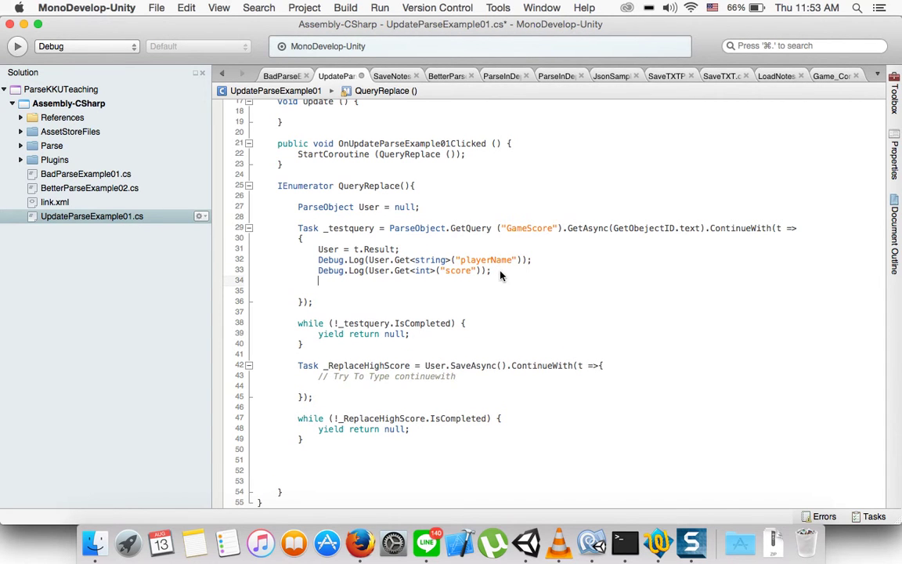
pyautogui.write('User[')
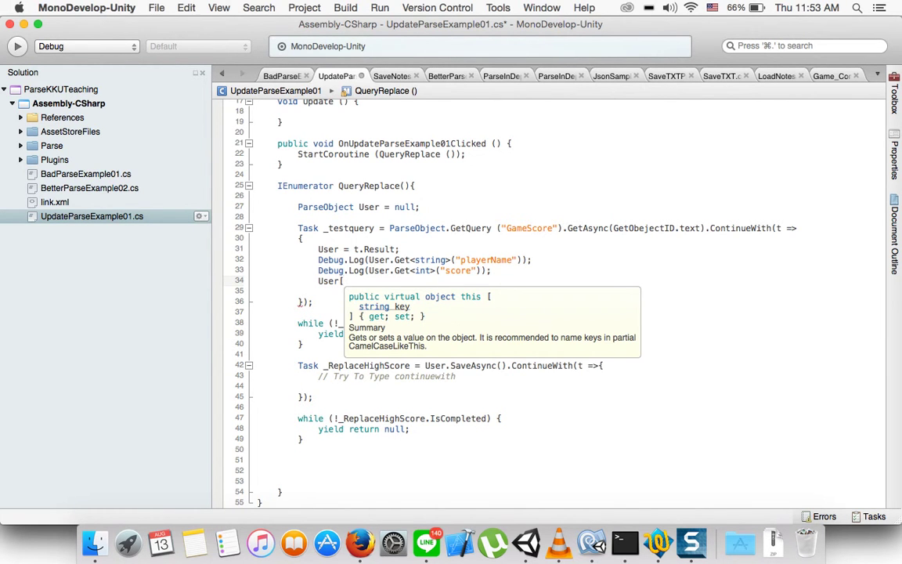
pyautogui.write('pla')
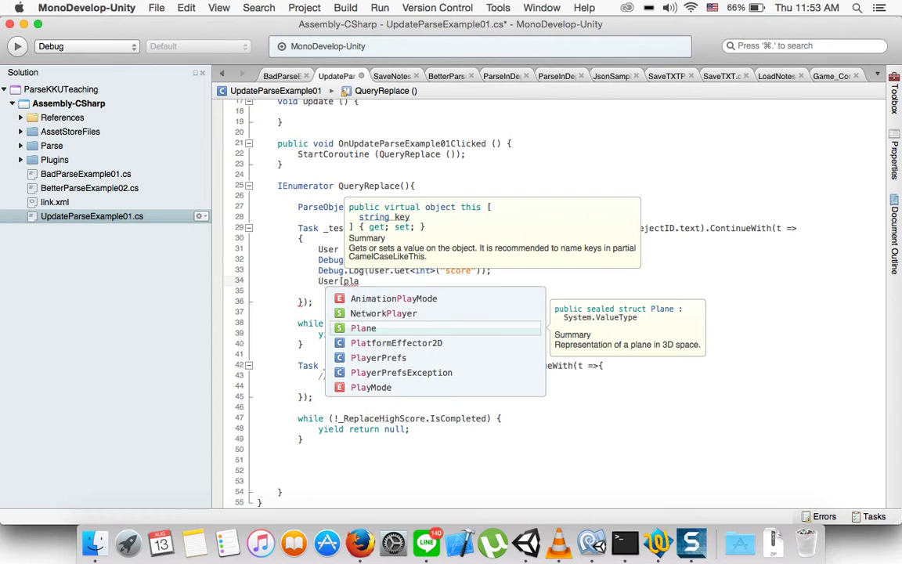
pyautogui.press('BackSpace')
pyautogui.press('BackSpace')
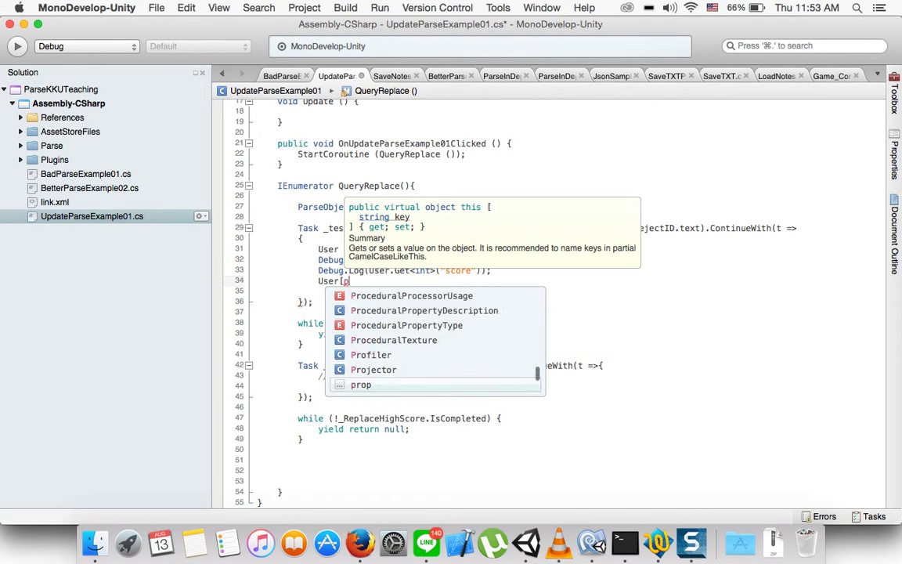
pyautogui.press('BackSpace')
pyautogui.press('BackSpace')
pyautogui.press('BackSpace')
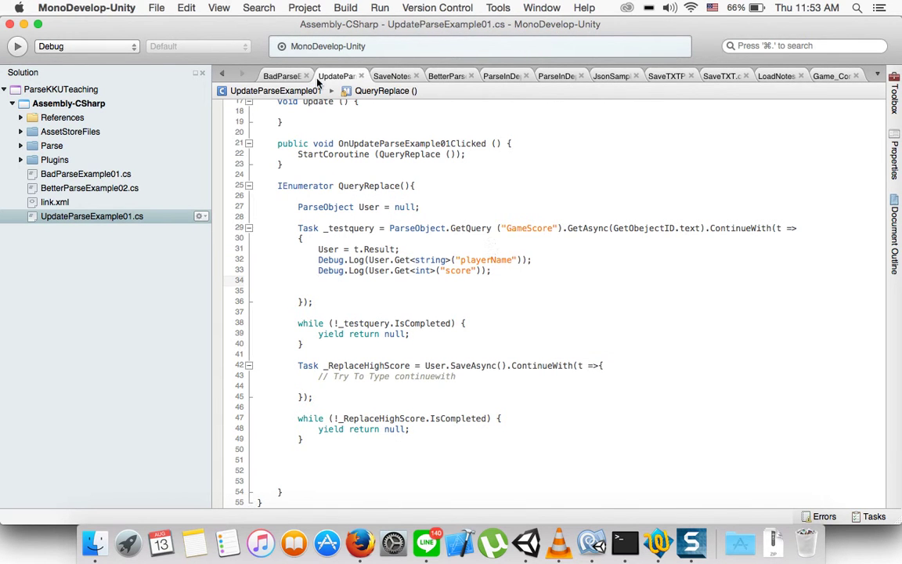
# Paste the score and playerName assignments from BadParseExample01.cs, rename gameScore to User, and save
pyautogui.click(270, 75)
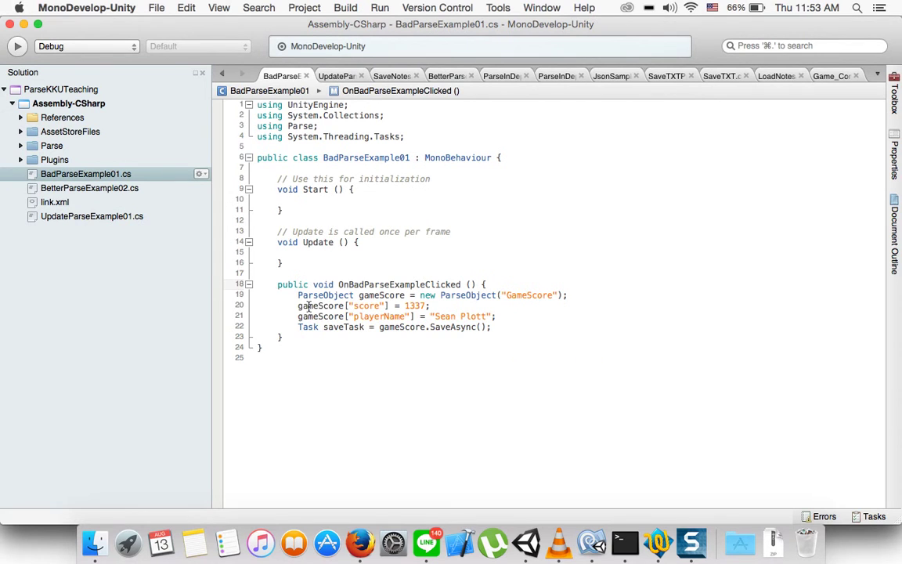
pyautogui.moveTo(264, 306); pyautogui.dragTo(509, 316)
pyautogui.press('super+c')
pyautogui.click(345, 76)
pyautogui.press('super+v')
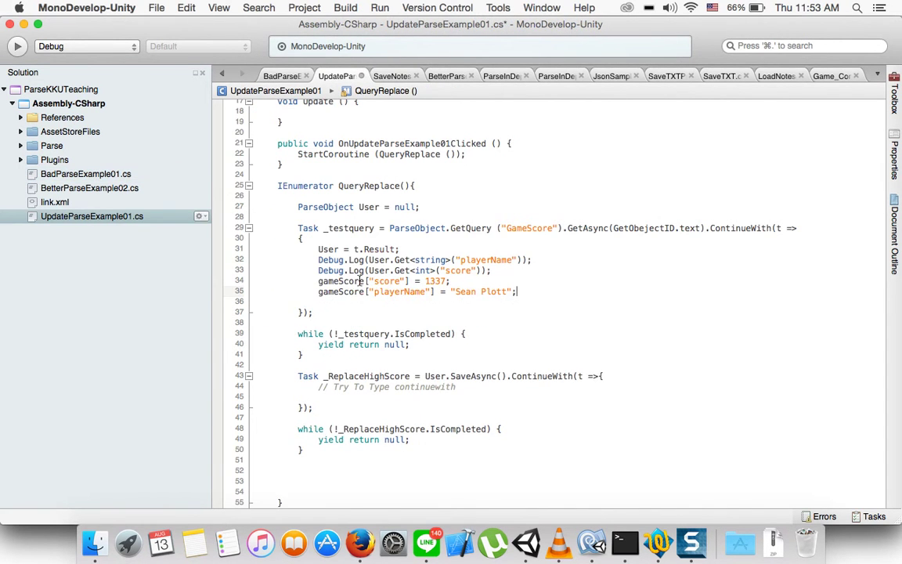
pyautogui.moveTo(362, 281); pyautogui.dragTo(318, 282)
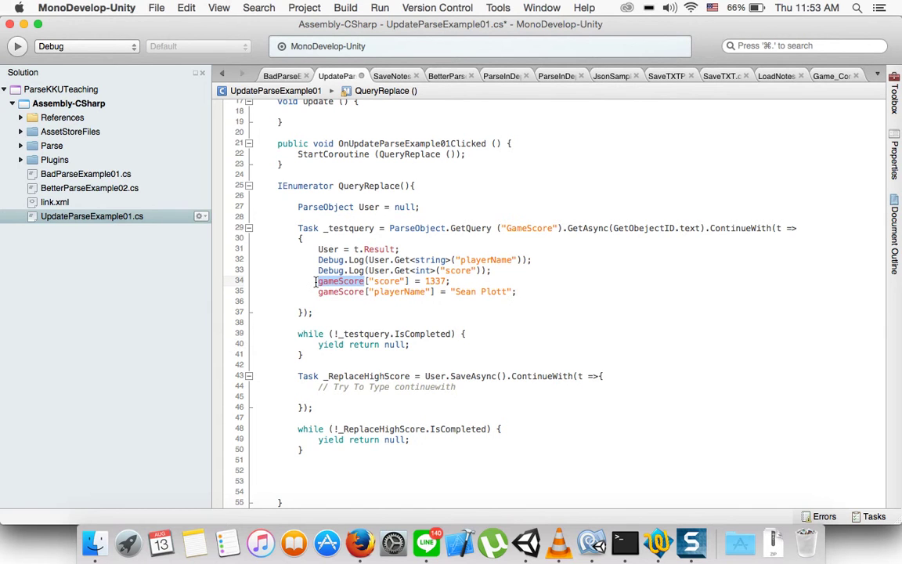
pyautogui.write('User')
pyautogui.press('super+s')
pyautogui.press('Escape')
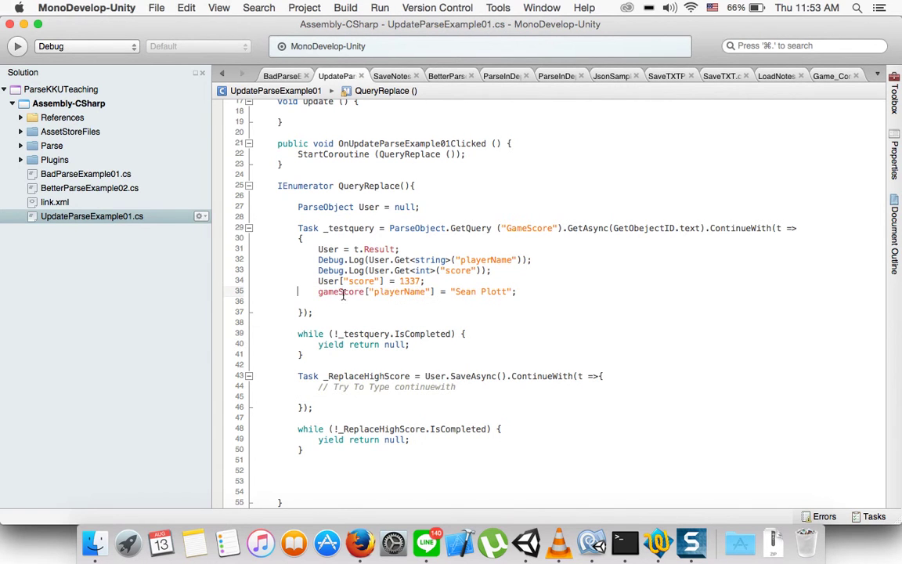
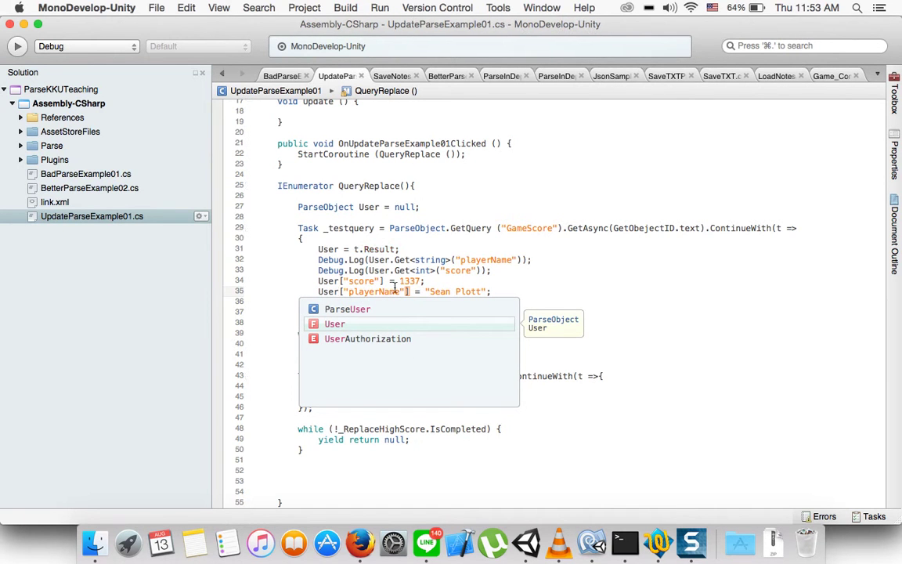
# Declare 'public InputField newName;' below the GetObejectID field and save the script
pyautogui.press('Escape')
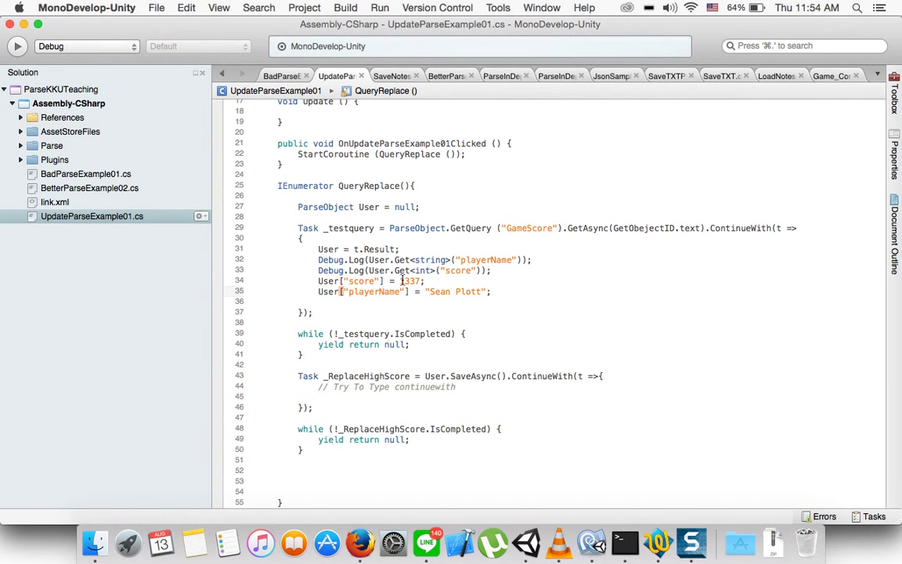
pyautogui.click(403, 281)
pyautogui.moveTo(400, 280); pyautogui.dragTo(420, 280)
pyautogui.scroll(5, 508, 177)
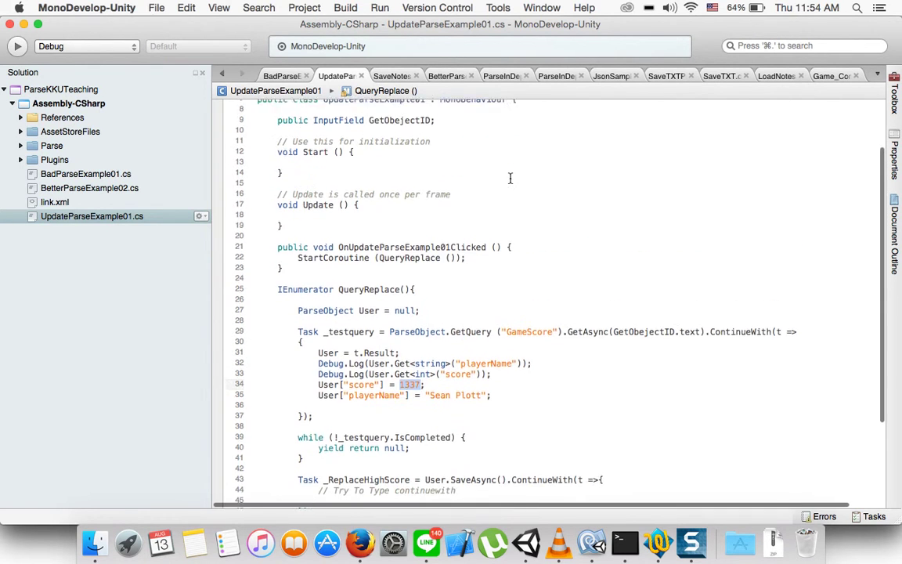
pyautogui.click(446, 119)
pyautogui.click(444, 127)
pyautogui.press('Return')
pyautogui.write('public I')
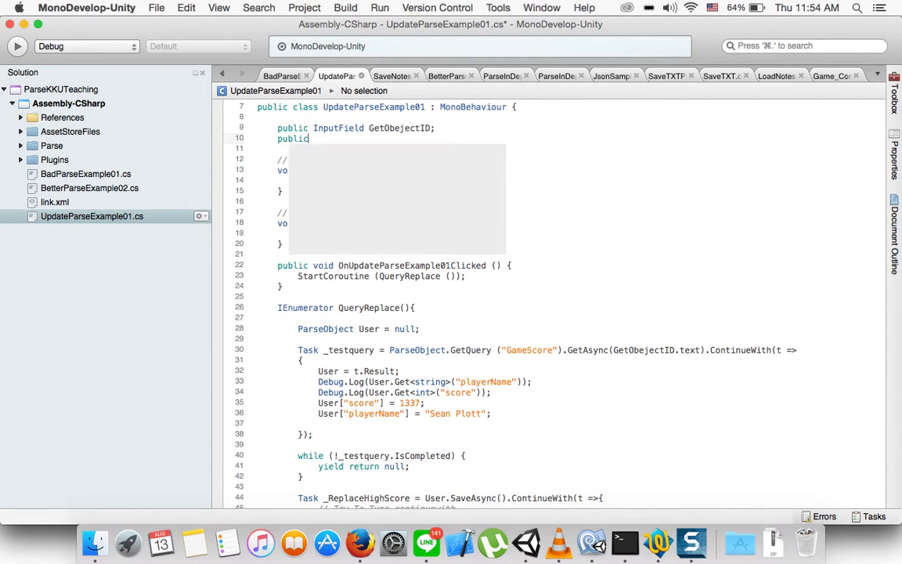
pyautogui.write('np')
pyautogui.press('Down')
pyautogui.press('Return')
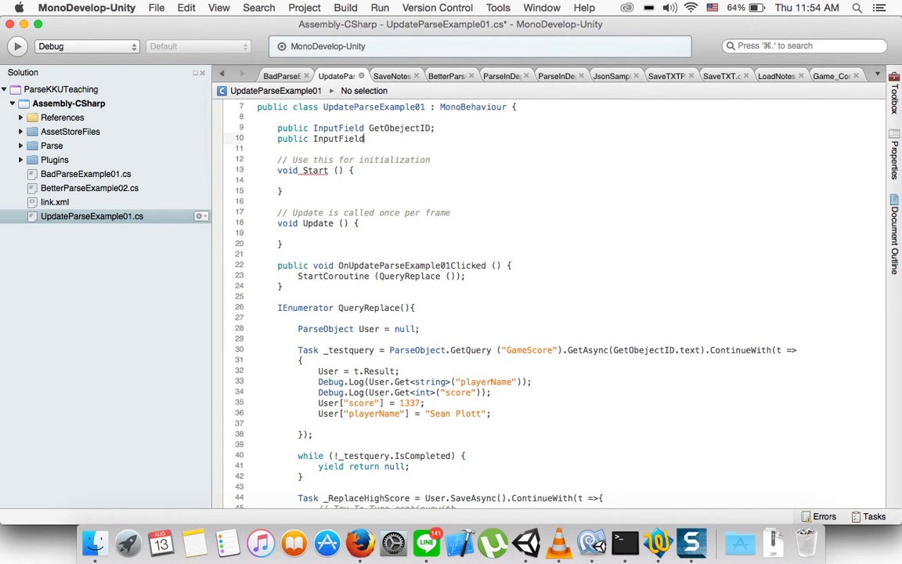
pyautogui.write('New')
pyautogui.press('BackSpace')
pyautogui.press('BackSpace')
pyautogui.press('BackSpace')
pyautogui.write('newName;')
pyautogui.press('super+s')
# Add 'public InputField newScore;' beneath it and correct the InputFiele typo to InputField
pyautogui.press('Return')
pyautogui.write('public In')
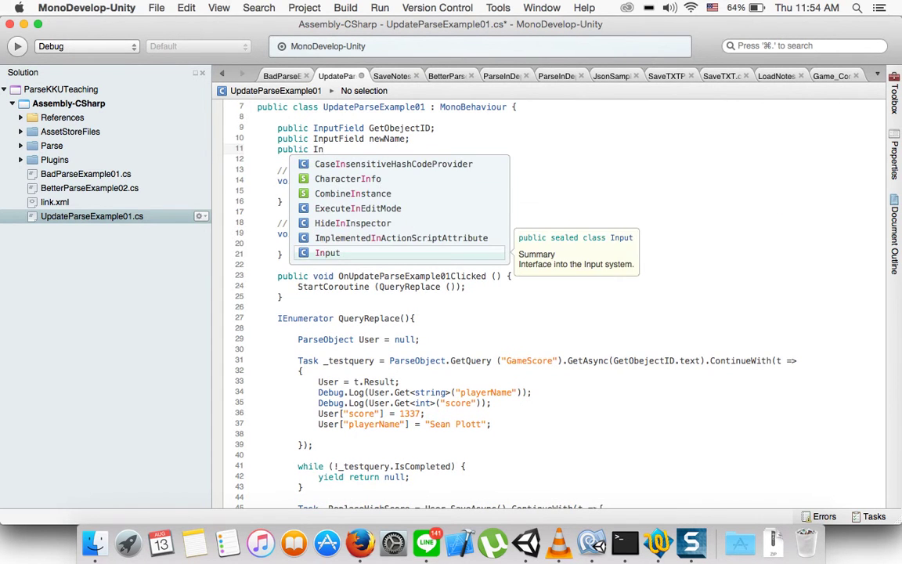
pyautogui.write('putFiel')
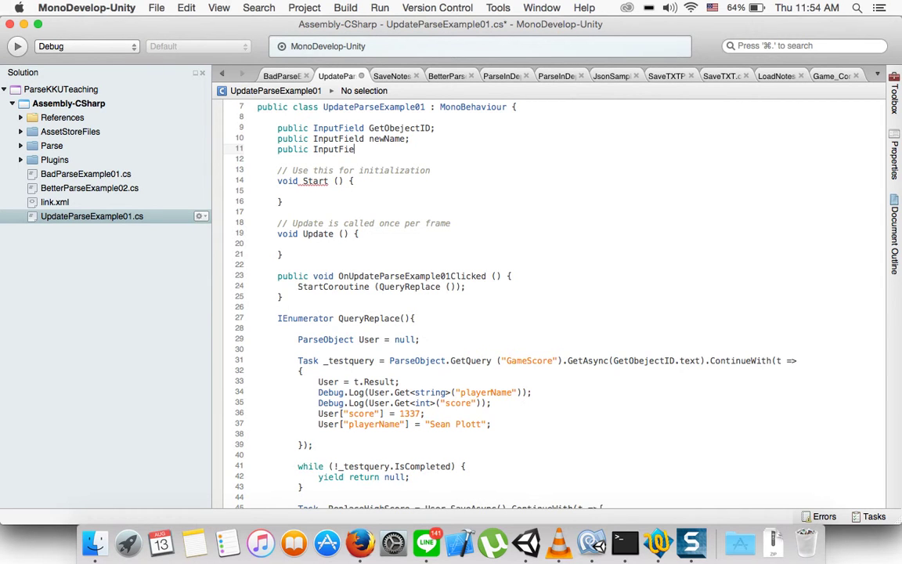
pyautogui.write('e newScore;')
pyautogui.press('super+s')
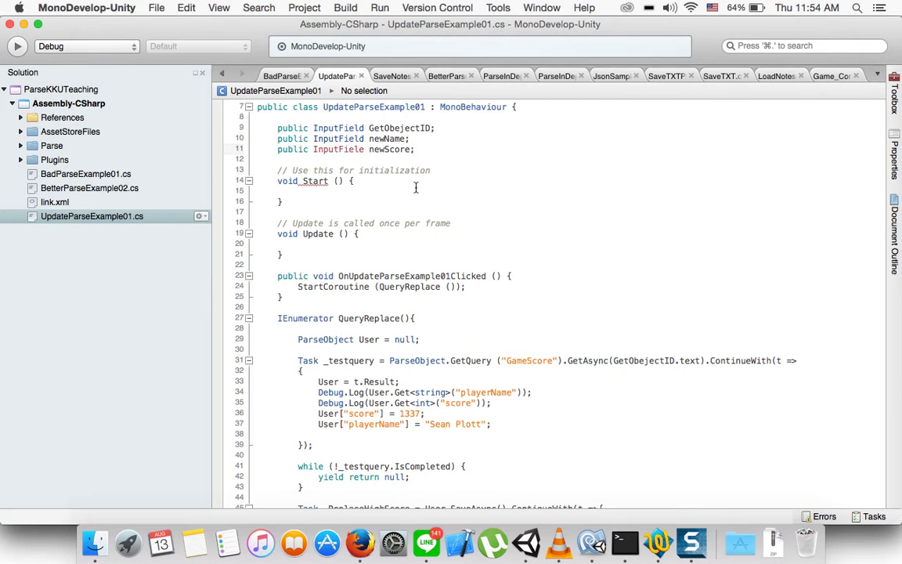
pyautogui.click(362, 149)
pyautogui.press('Delete')
pyautogui.write('d')
pyautogui.click(453, 200)
# Move the playerName assignment line to just above the score assignment
pyautogui.scroll(-3, 453, 200)
pyautogui.scroll(2, 381, 356)
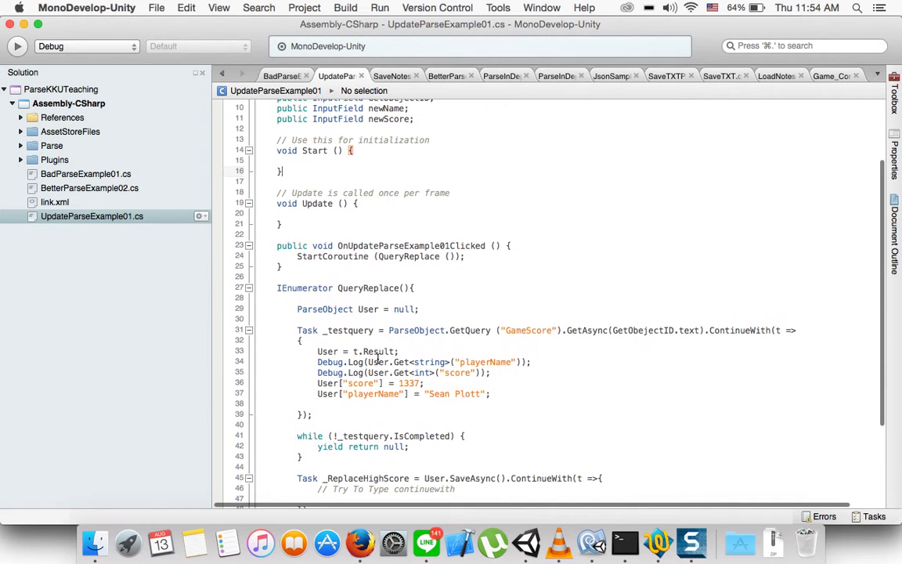
pyautogui.click(399, 383)
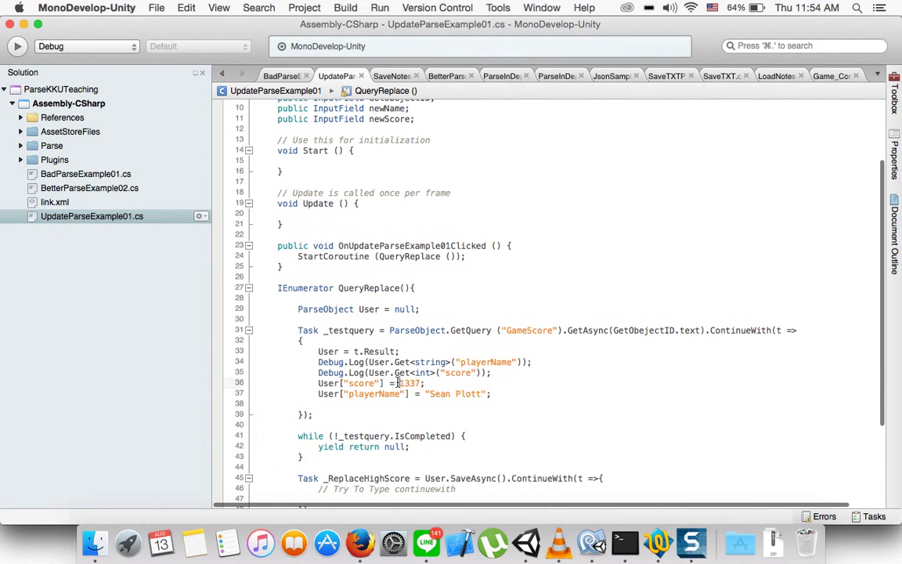
pyautogui.scroll(1, 552, 306)
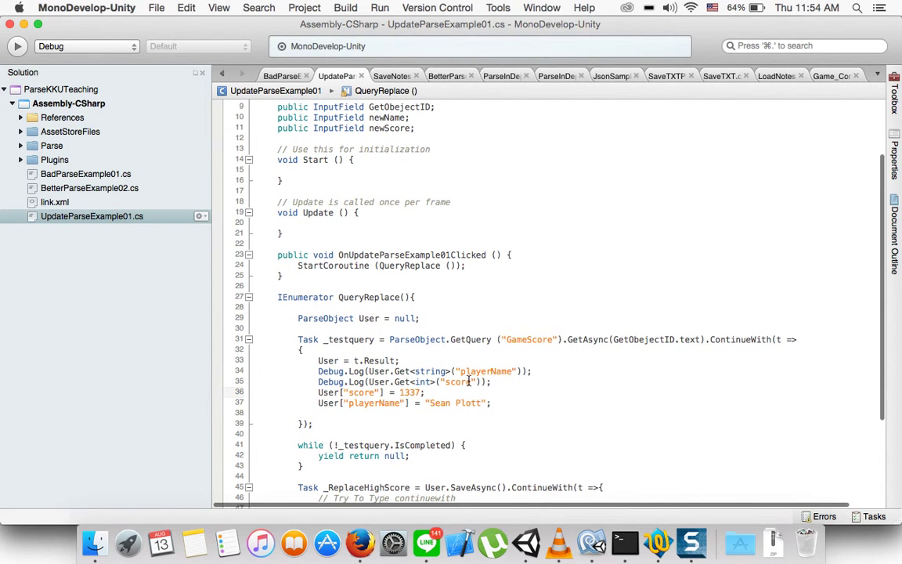
pyautogui.moveTo(490, 403); pyautogui.dragTo(318, 403)
pyautogui.press('super+x')
pyautogui.click(494, 382)
pyautogui.press('Return')
pyautogui.press('super+v')
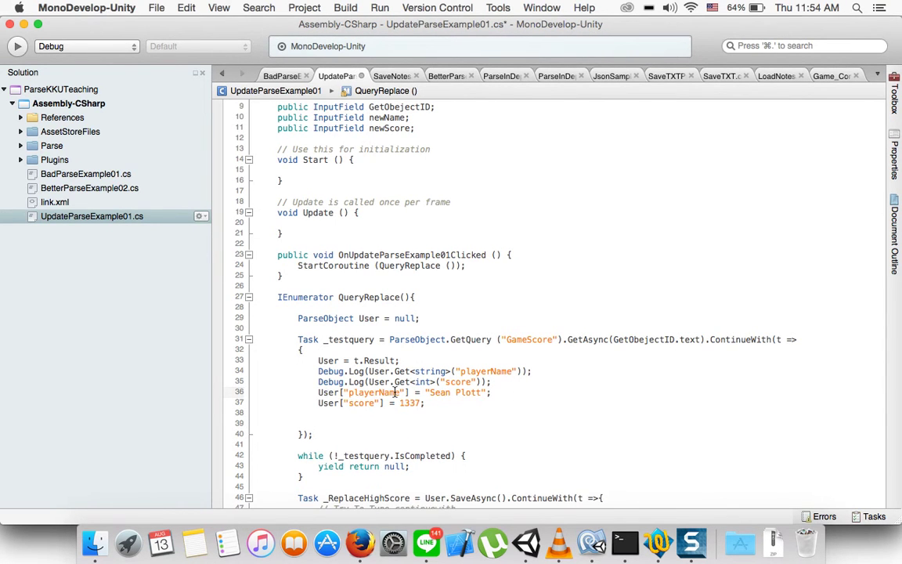
# Replace the hard-coded player name with newName.text
pyautogui.moveTo(403, 392); pyautogui.dragTo(351, 393)
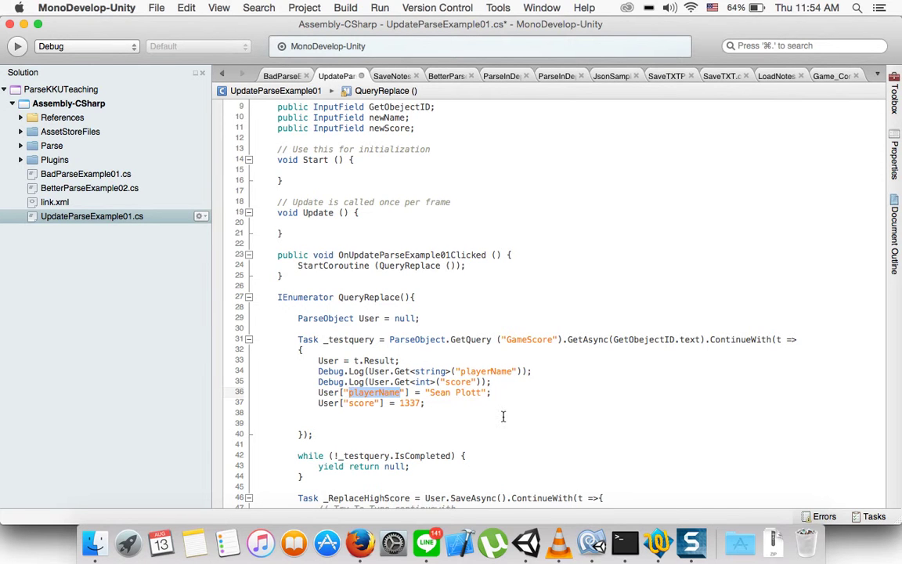
pyautogui.moveTo(484, 392); pyautogui.dragTo(425, 392)
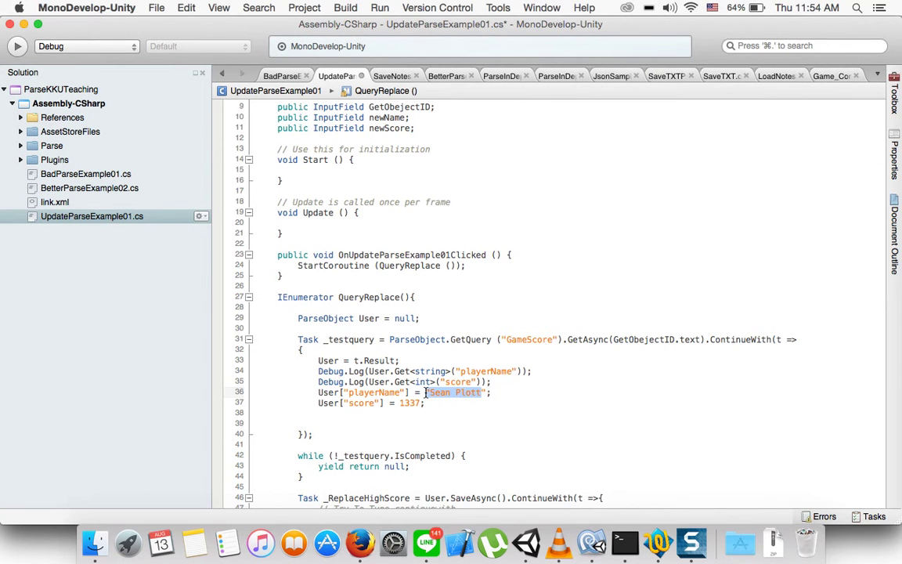
pyautogui.click(485, 393)
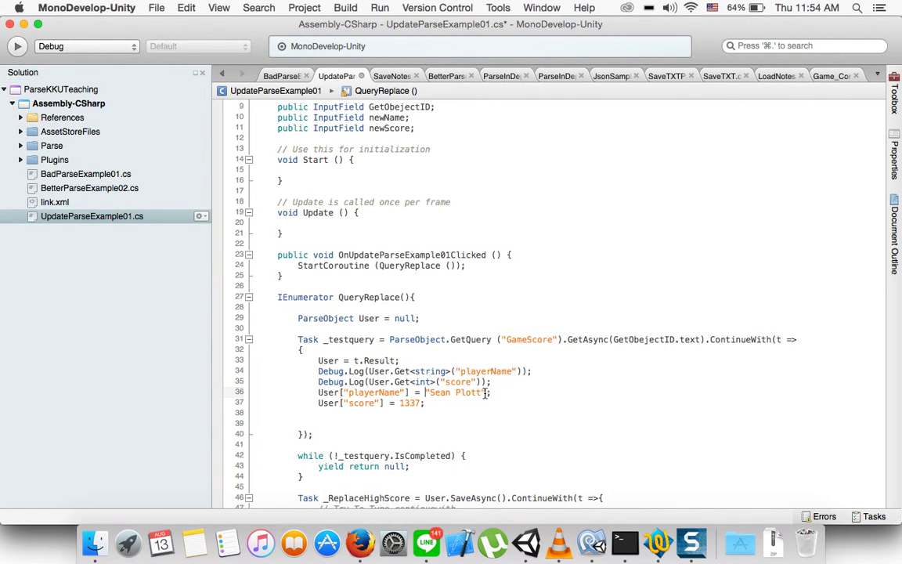
pyautogui.keyDown('shift'); pyautogui.click(486, 392); pyautogui.keyUp('shift')
pyautogui.write('new')
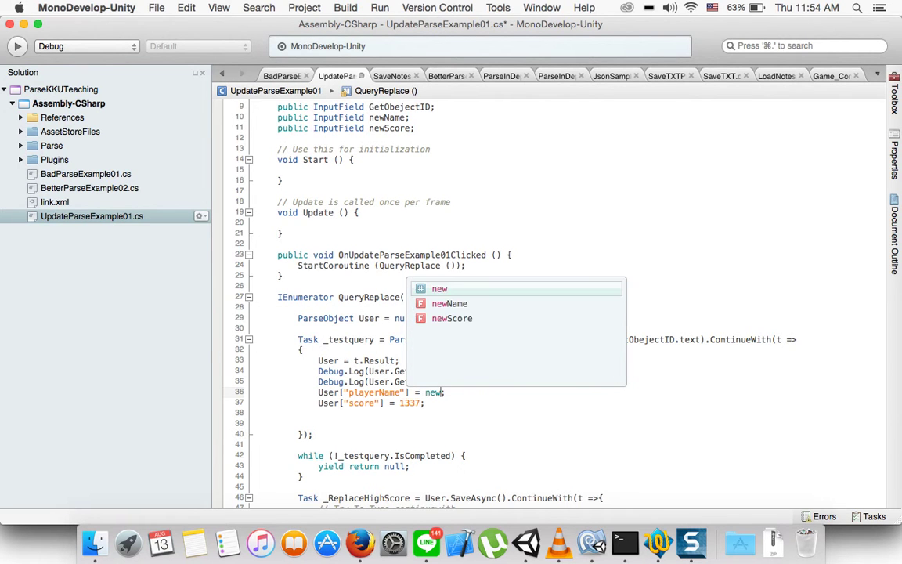
pyautogui.write('Name.te')
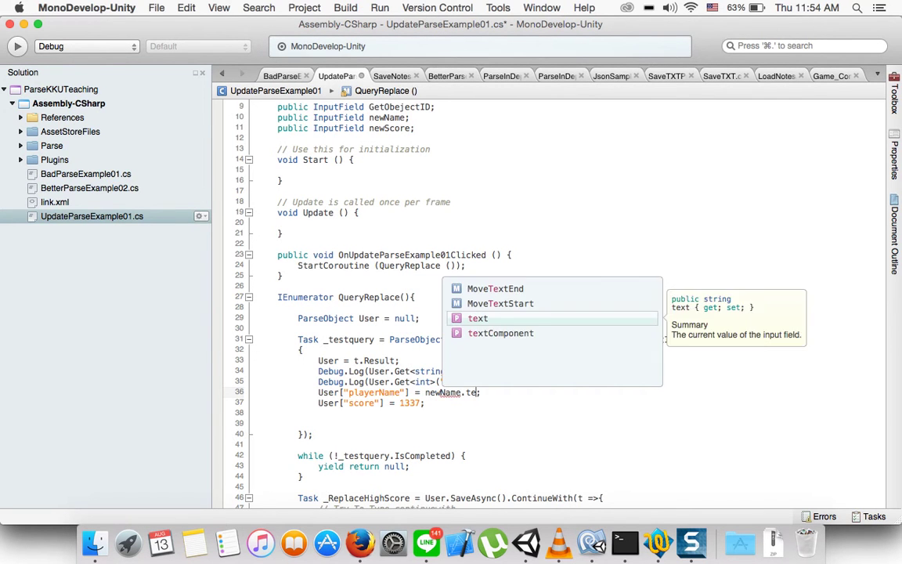
pyautogui.press('Return')
pyautogui.click(421, 405)
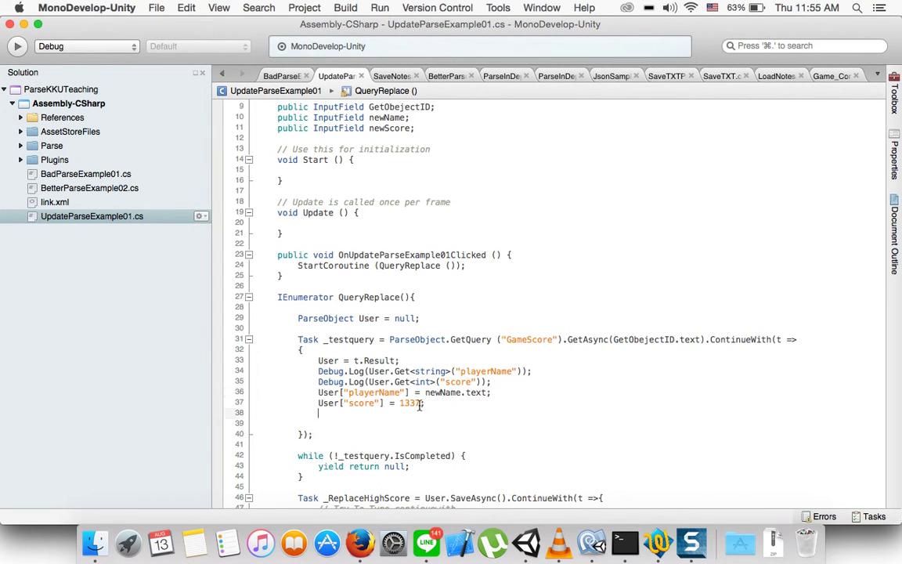
pyautogui.doubleClick(402, 404)
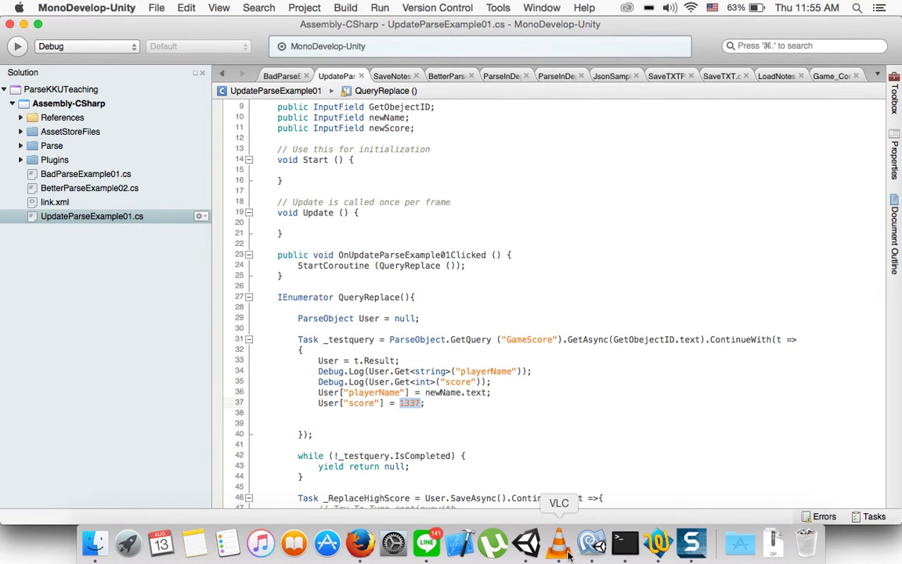
pyautogui.click(526, 543)
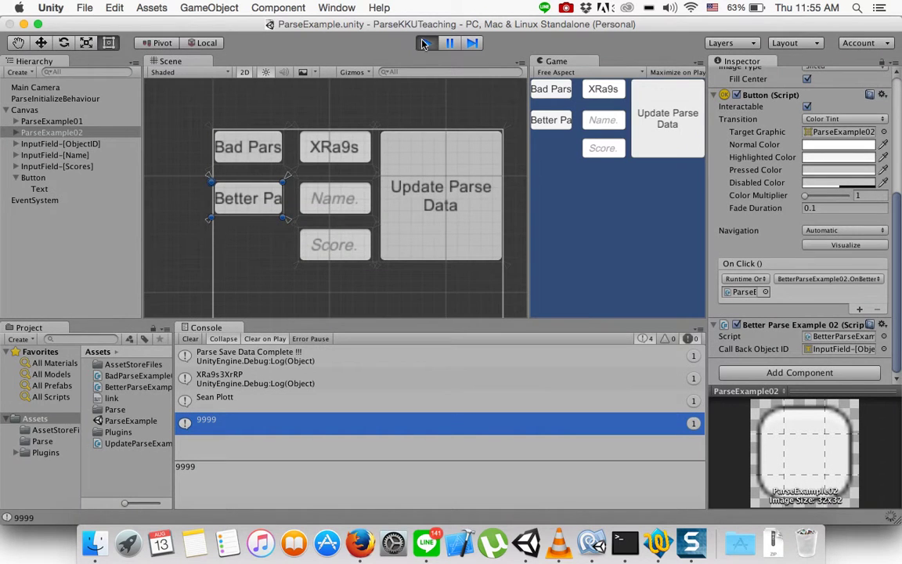
# Stop play mode and set InputField_[Scores] Content Type to Integer Number
pyautogui.click(426, 42)
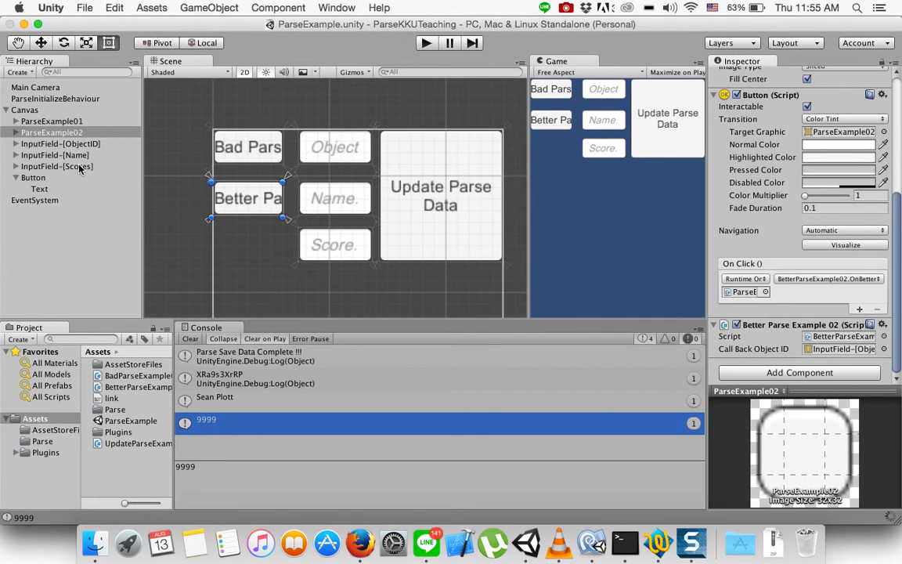
pyautogui.doubleClick(75, 167)
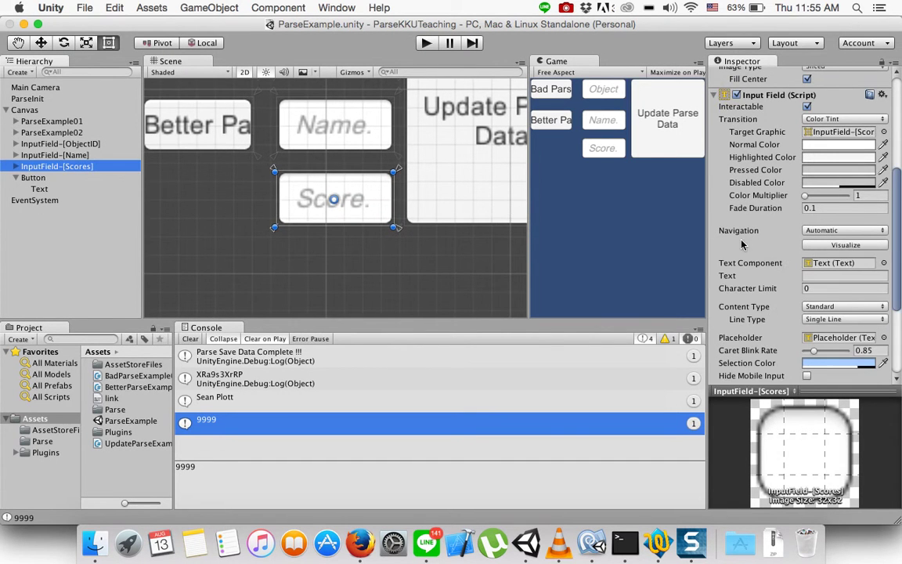
pyautogui.scroll(-5, 720, 223)
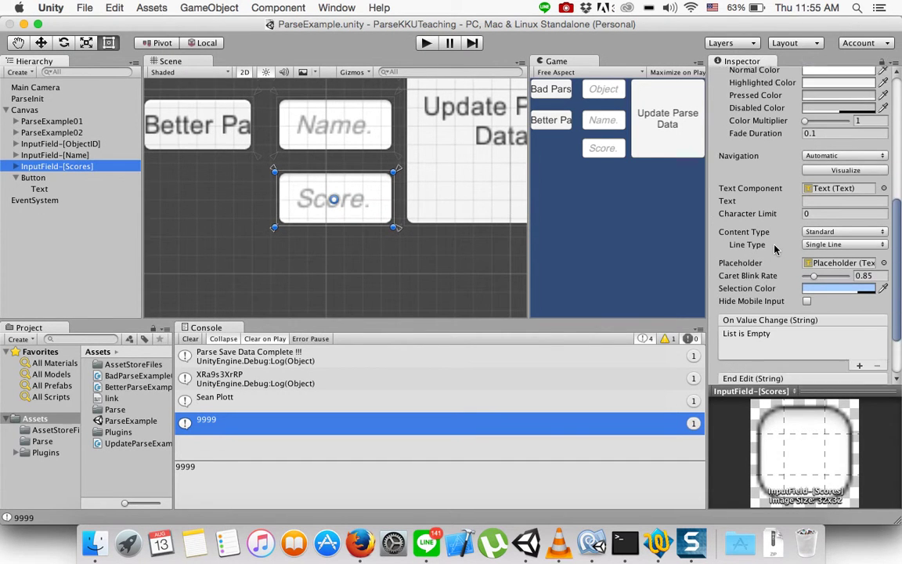
pyautogui.click(820, 223)
pyautogui.press('Escape')
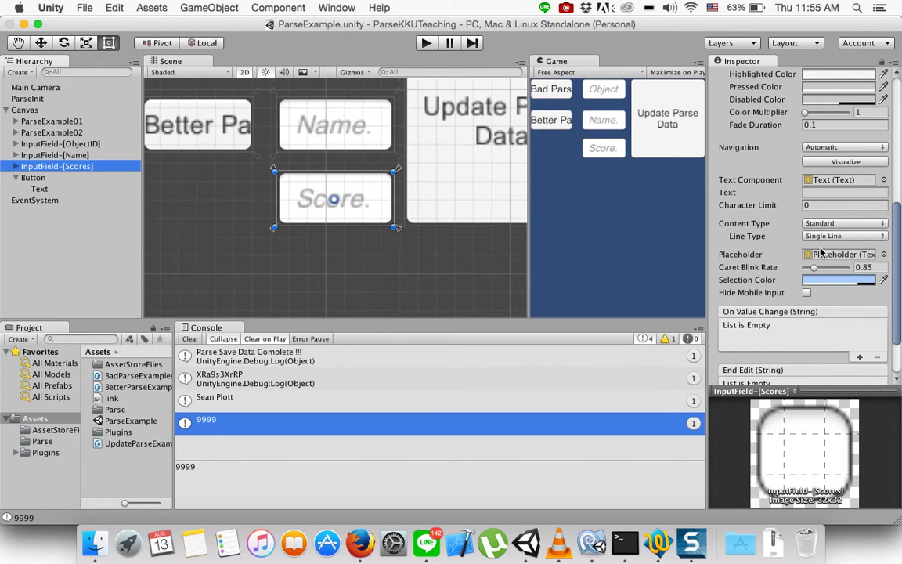
pyautogui.click(821, 250)
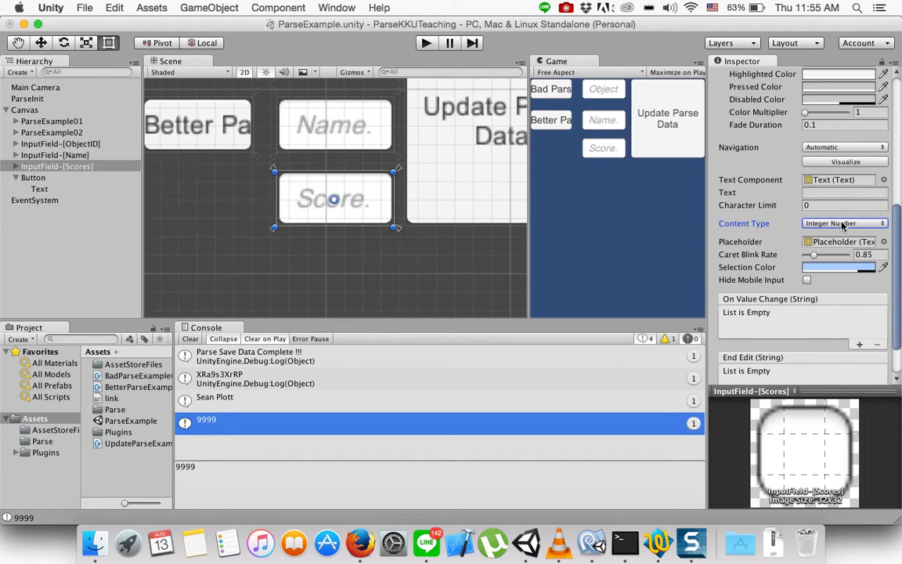
pyautogui.scroll(3, 837, 227)
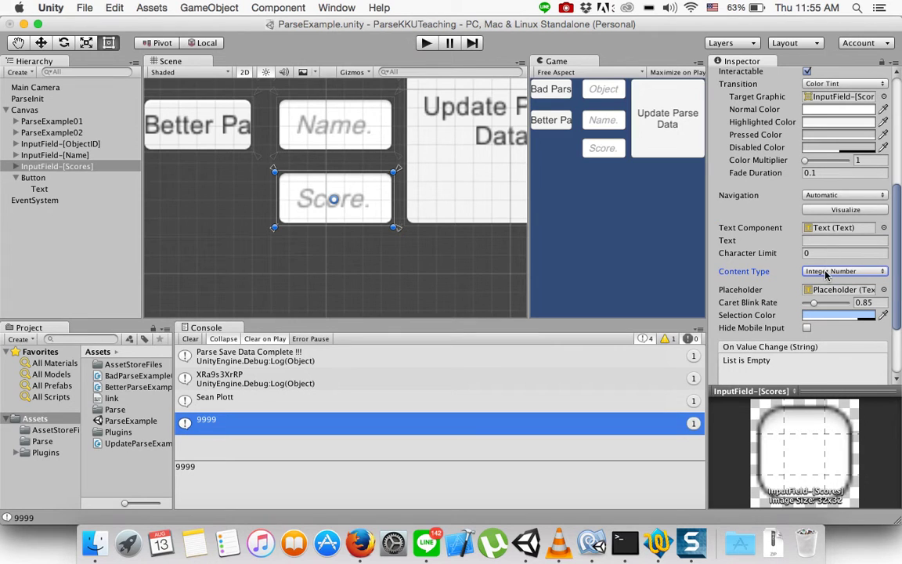
pyautogui.click(595, 539)
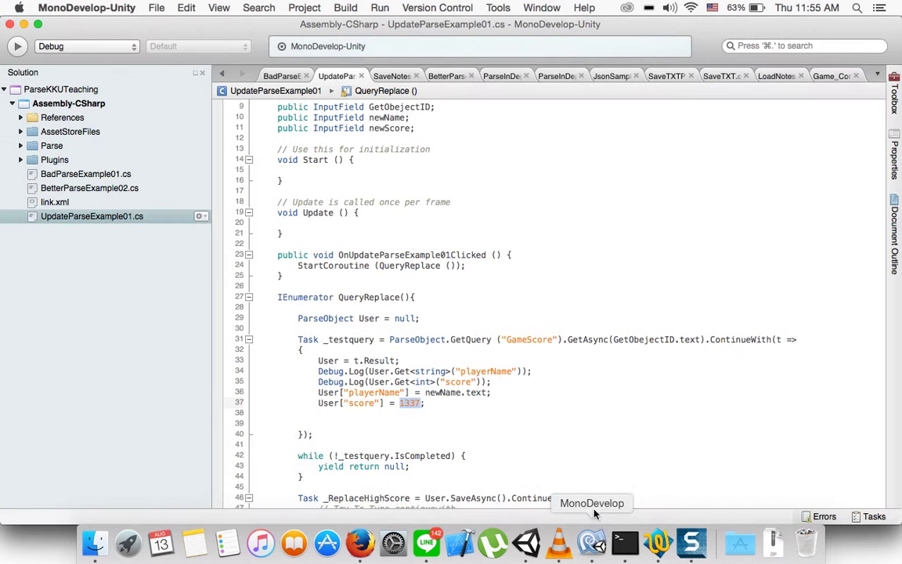
# Replace the hard-coded score 1337 with newScore.text
pyautogui.write('news.')
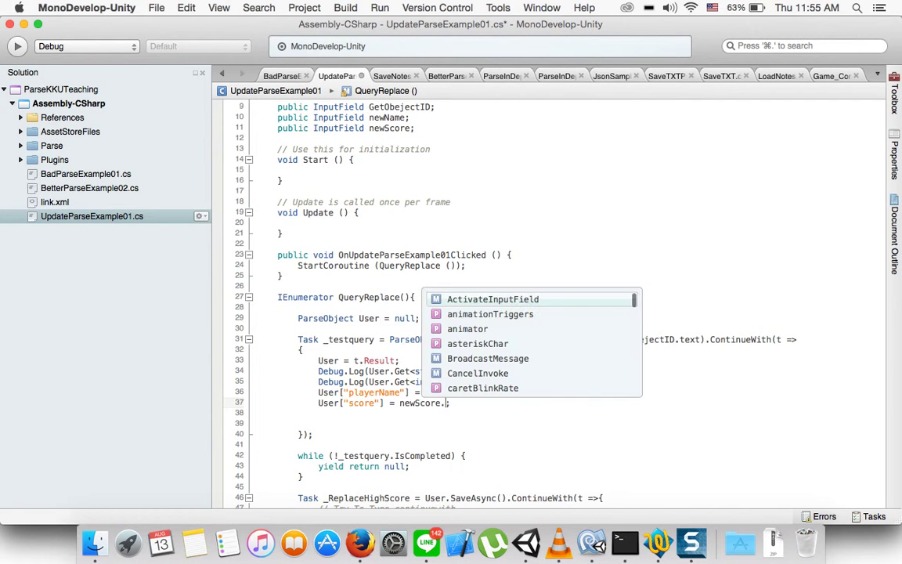
pyautogui.write('t')
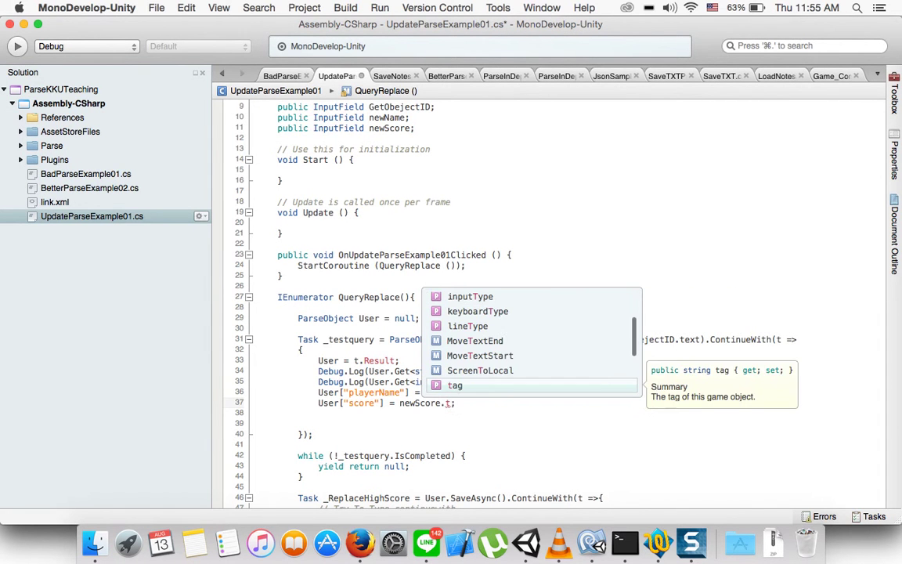
pyautogui.write('e')
pyautogui.write('xt.to')
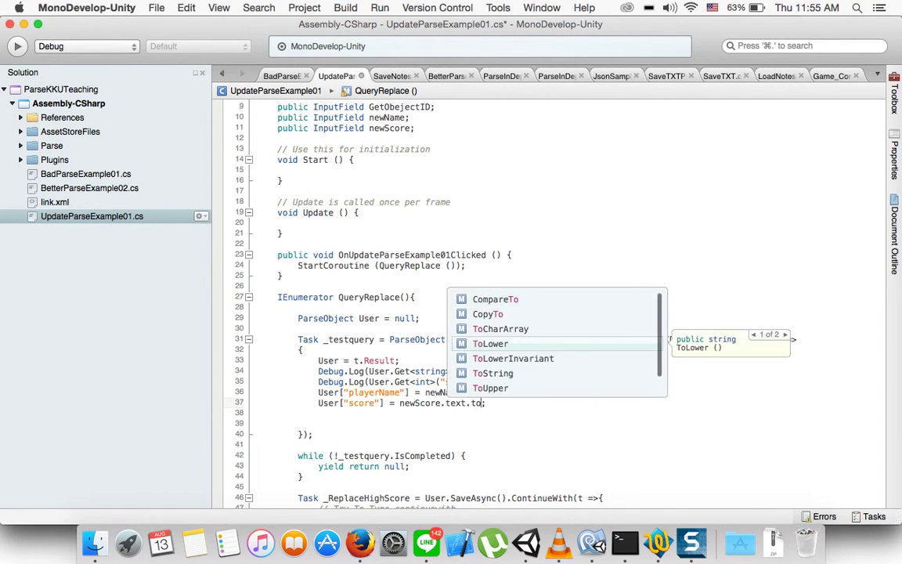
pyautogui.write('i')
pyautogui.press('BackSpace')
pyautogui.press('BackSpace')
pyautogui.press('BackSpace')
pyautogui.press('BackSpace')
pyautogui.press('BackSpace')
pyautogui.press('BackSpace')
pyautogui.press('BackSpace')
pyautogui.press('BackSpace')
pyautogui.write('te')
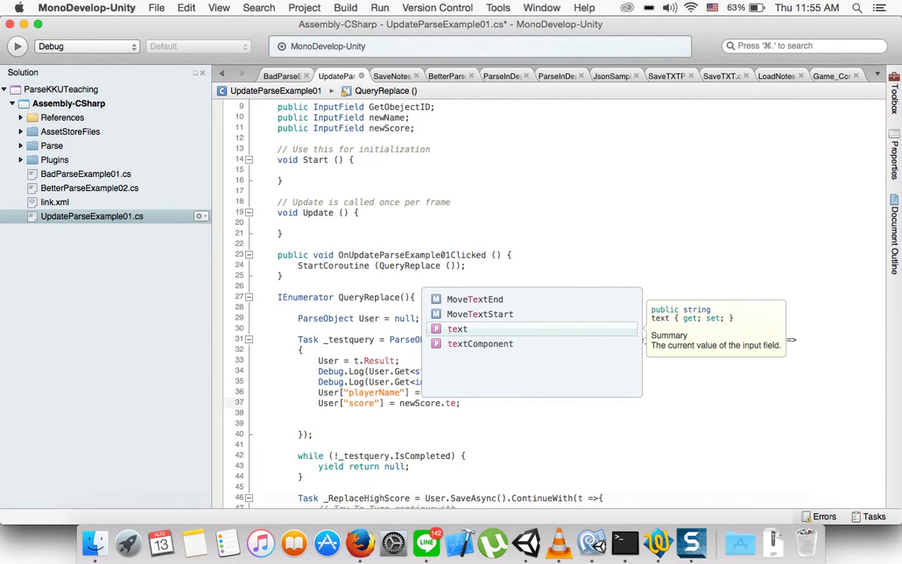
pyautogui.press('BackSpace')
pyautogui.press('BackSpace')
pyautogui.write('te')
pyautogui.press('Return')
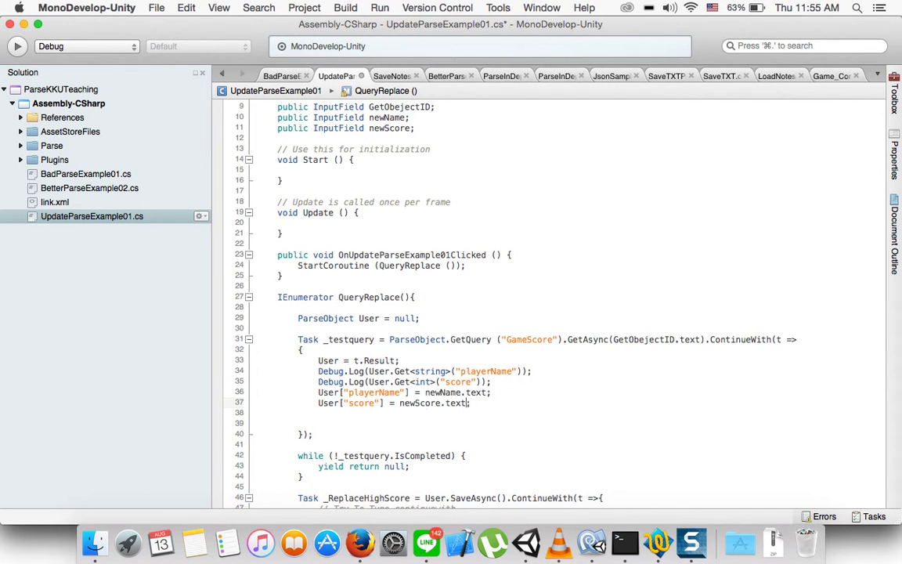
# Wrap the score value as int.Parse(newScore.text)
pyautogui.click(399, 403)
pyautogui.write('int')
pyautogui.press('Escape')
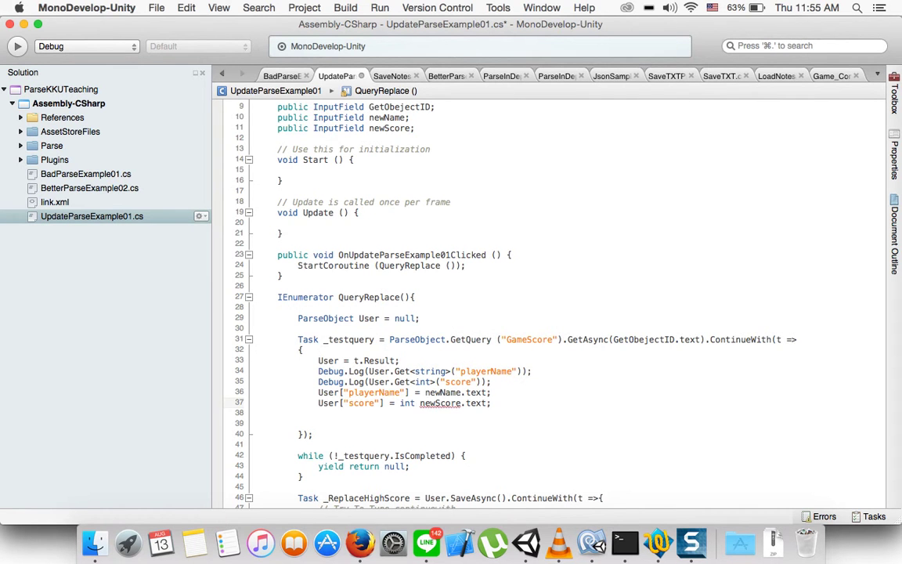
pyautogui.write('nt.p')
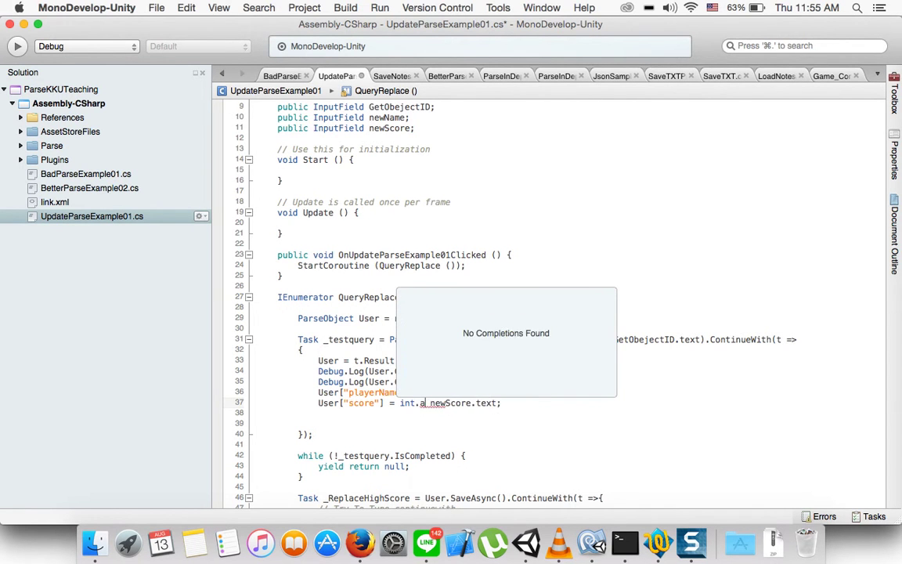
pyautogui.write('a')
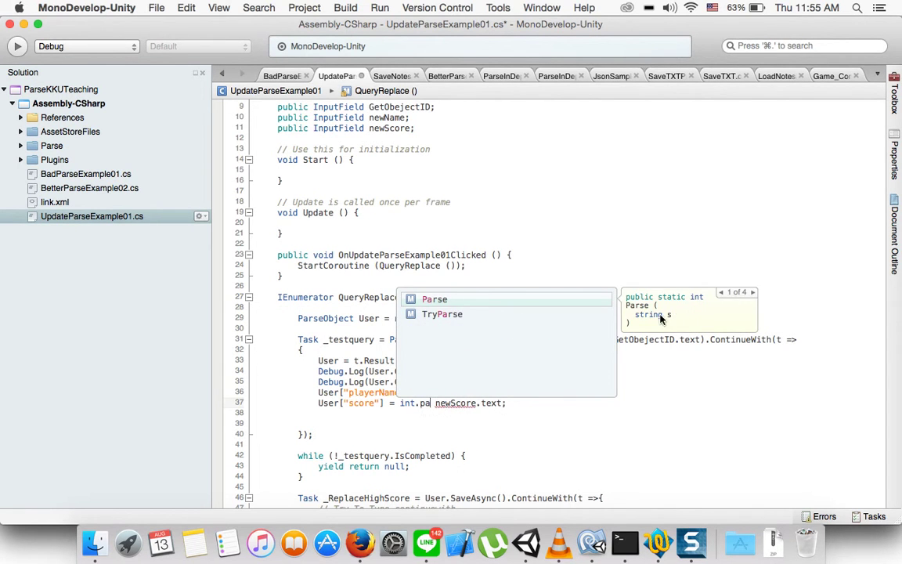
pyautogui.press('Return')
pyautogui.press('BackSpace')
pyautogui.write('(')
pyautogui.write(')')
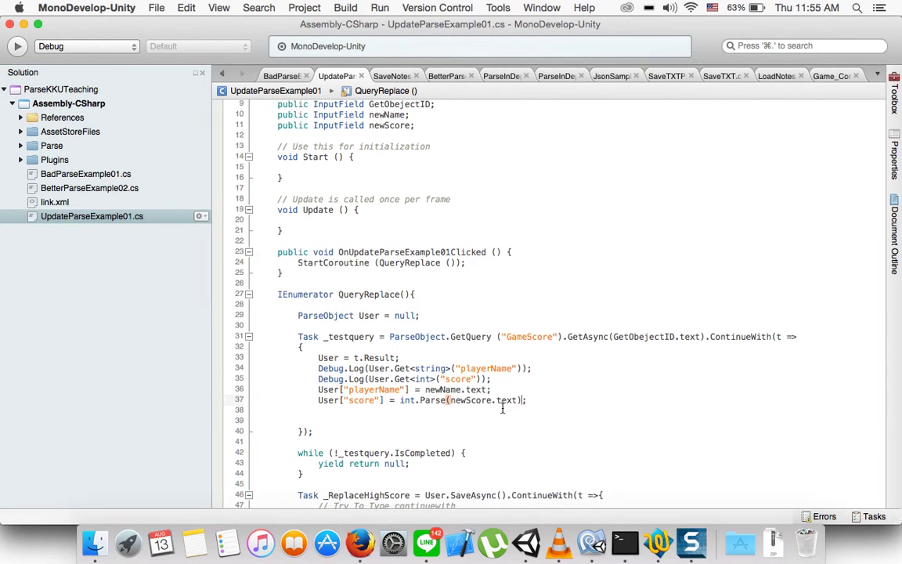
# Select the playerName and score assignment lines in the query callback
pyautogui.scroll(-2, 530, 397)
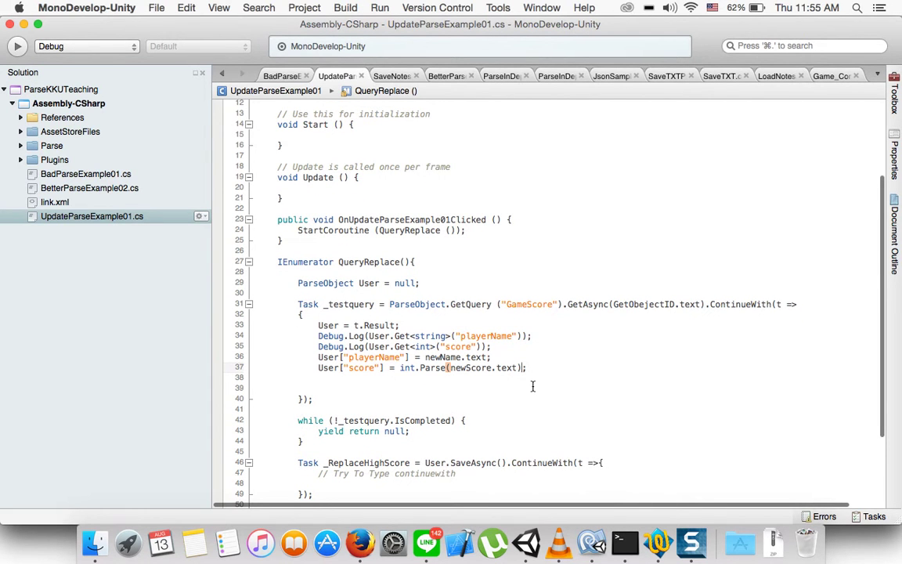
pyautogui.scroll(-1, 396, 380)
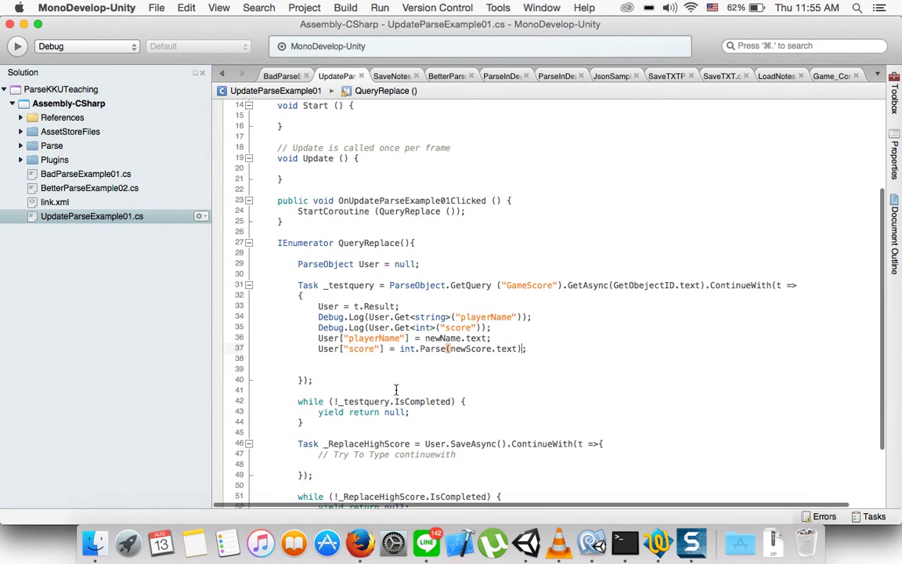
pyautogui.click(394, 401)
pyautogui.scroll(-1, 390, 409)
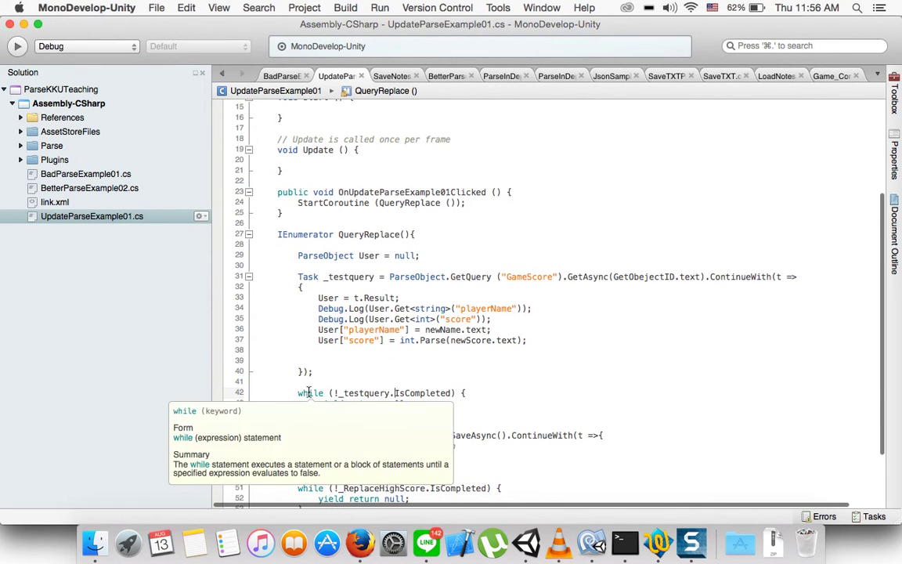
pyautogui.moveTo(285, 270); pyautogui.dragTo(310, 321)
pyautogui.click(312, 404)
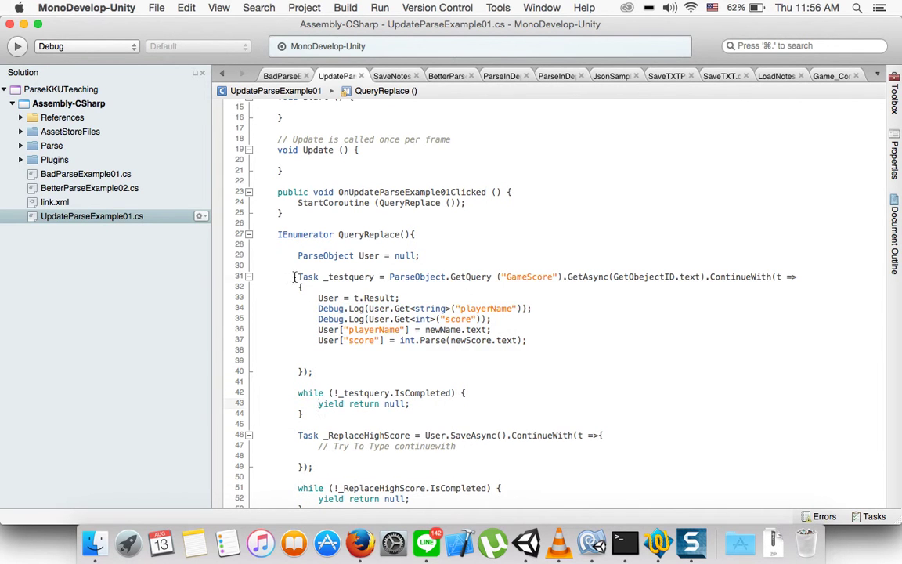
pyautogui.moveTo(296, 276); pyautogui.dragTo(326, 371)
pyautogui.scroll(-2, 325, 407)
pyautogui.click(329, 393)
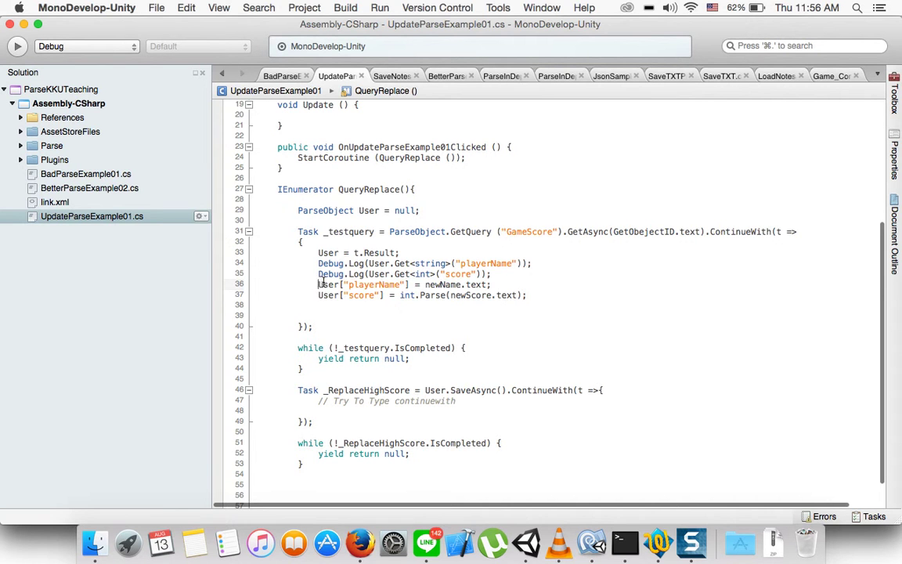
pyautogui.moveTo(318, 284); pyautogui.dragTo(550, 299)
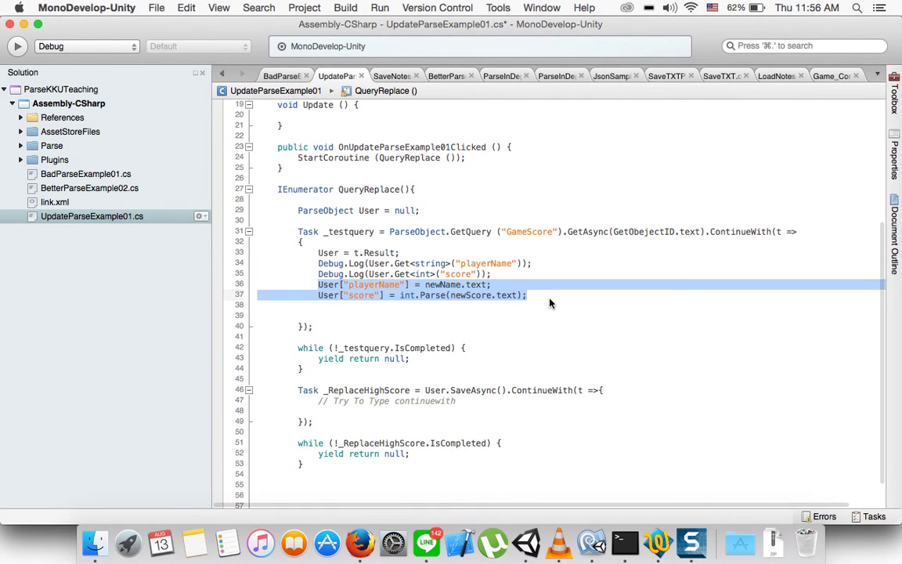
# Move the two assignment lines into the SaveAsync callback and save
pyautogui.press('super+x')
pyautogui.click(579, 390)
pyautogui.press('super+v')
pyautogui.press('super+s')
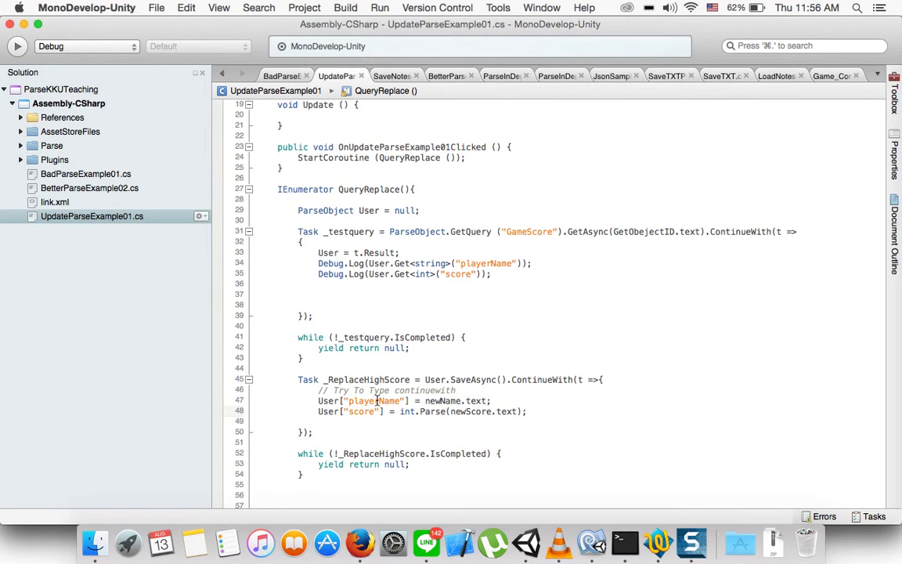
# Reposition the assignment lines below the '// Try To Type continuewith' comment and save
pyautogui.scroll(-3, 386, 438)
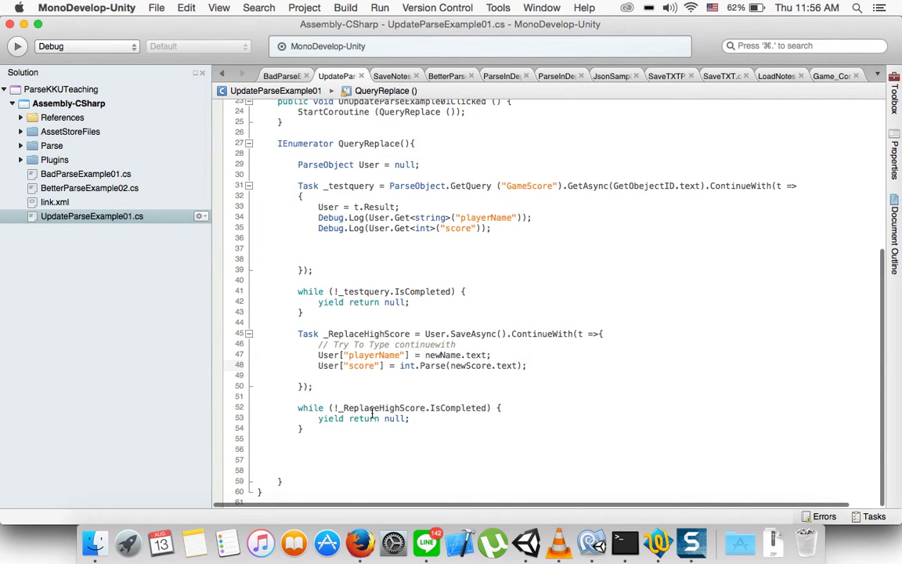
pyautogui.click(339, 425)
pyautogui.moveTo(530, 365); pyautogui.dragTo(320, 355)
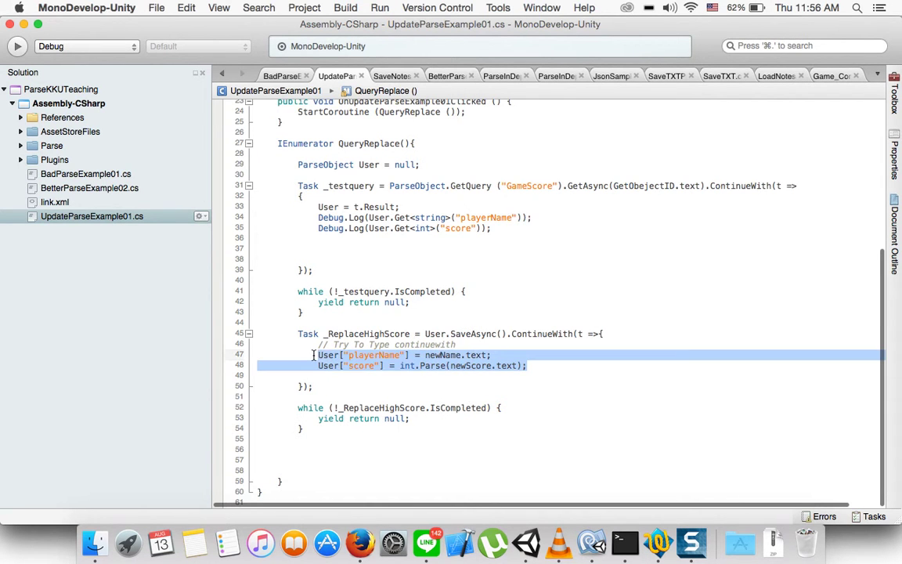
pyautogui.press('super+x')
pyautogui.click(376, 249)
pyautogui.press('super+v')
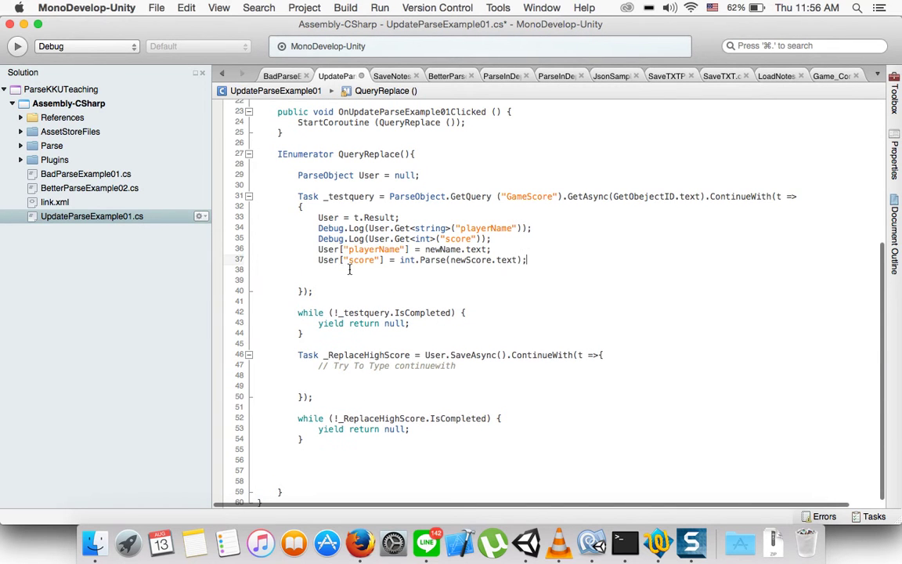
pyautogui.hotkey('shift', 'Up')
pyautogui.hotkey('shift', 'Home')
pyautogui.press('super+x')
pyautogui.click(329, 367)
pyautogui.press('super+v')
pyautogui.press('super+s')
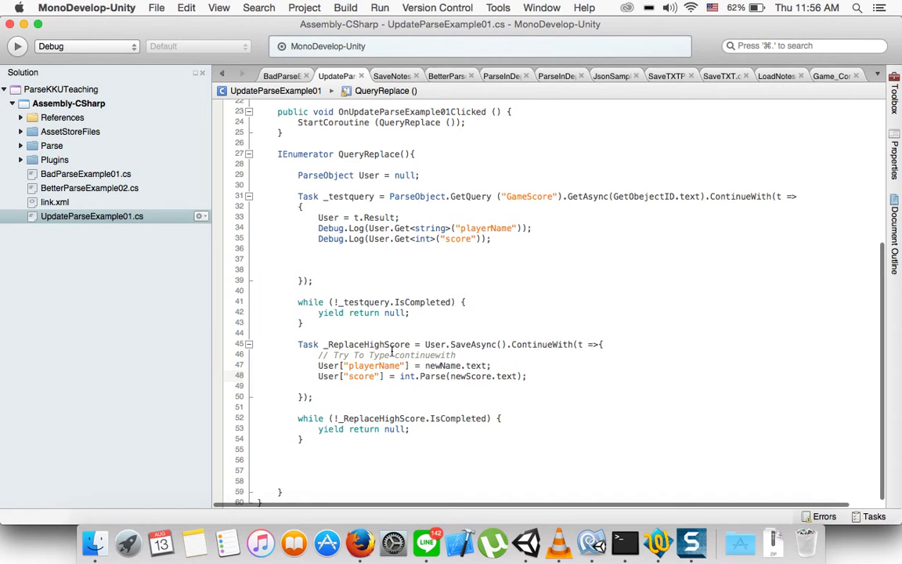
# Delete the leftover empty line in the query callback
pyautogui.click(383, 340)
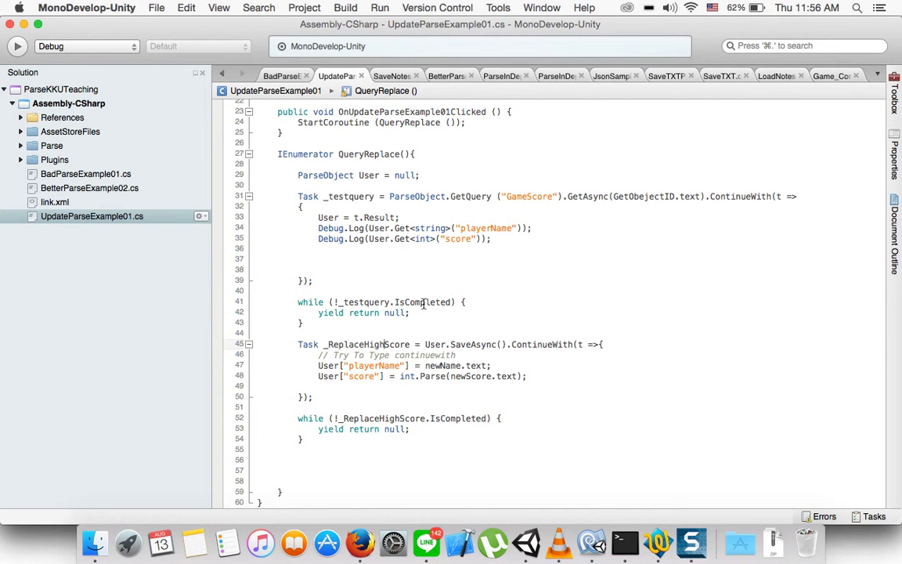
pyautogui.scroll(1, 443, 322)
pyautogui.click(350, 286)
pyautogui.press('BackSpace')
pyautogui.press('BackSpace')
pyautogui.press('BackSpace')
pyautogui.press('BackSpace')
pyautogui.press('BackSpace')
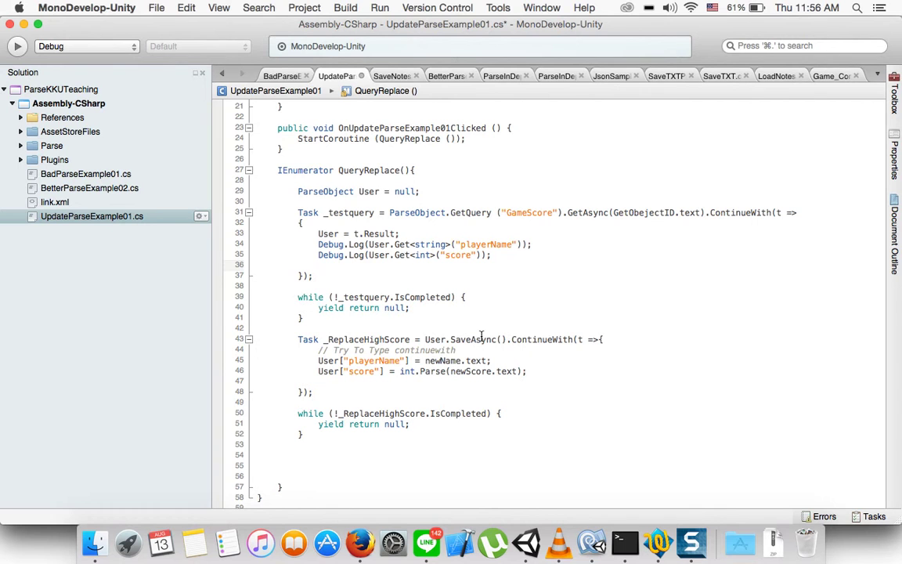
pyautogui.click(328, 361)
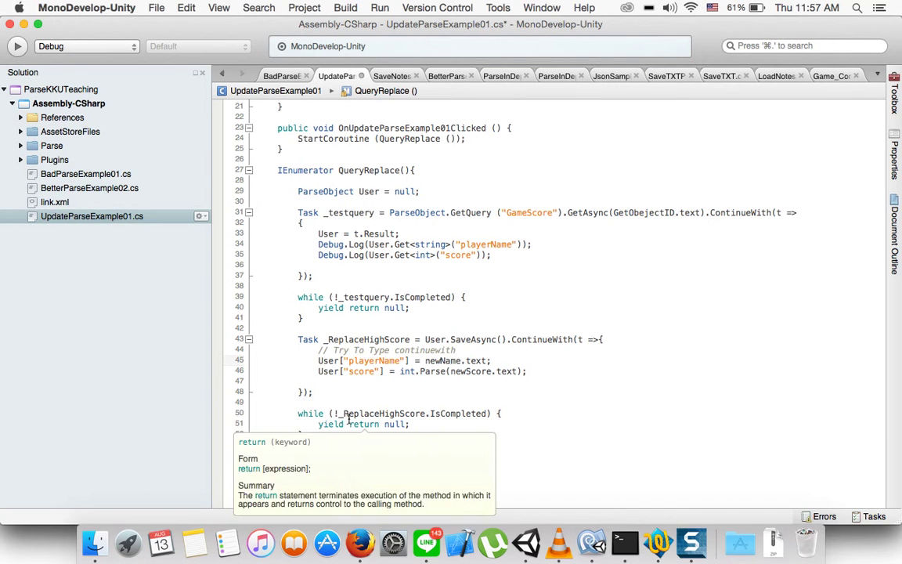
pyautogui.click(304, 433)
# Add Debug.Log ("Save new Score Complete"); after the _ReplaceHighScore wait loop
pyautogui.press('Return')
pyautogui.press('Return')
pyautogui.write('deb')
pyautogui.press('Return')
pyautogui.write('.Log ')
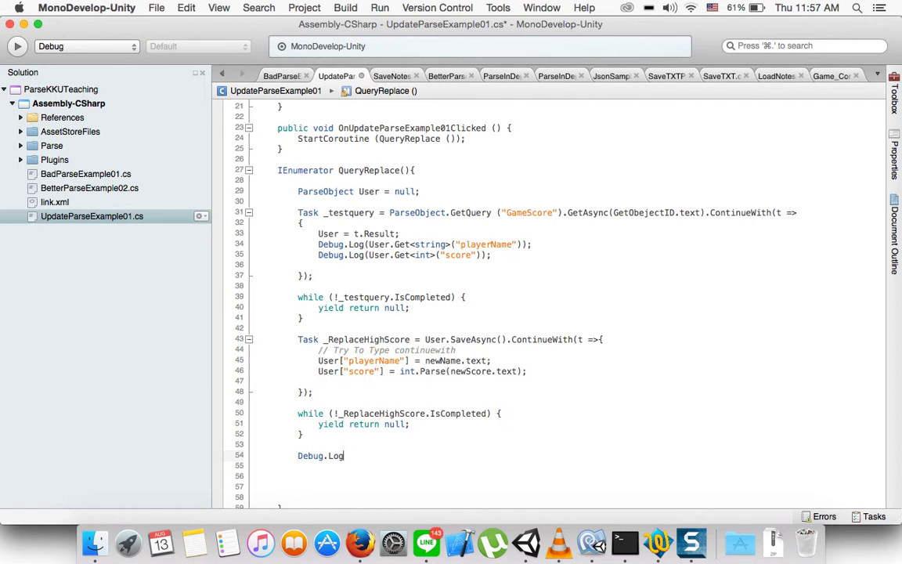
pyautogui.write('("Save ')
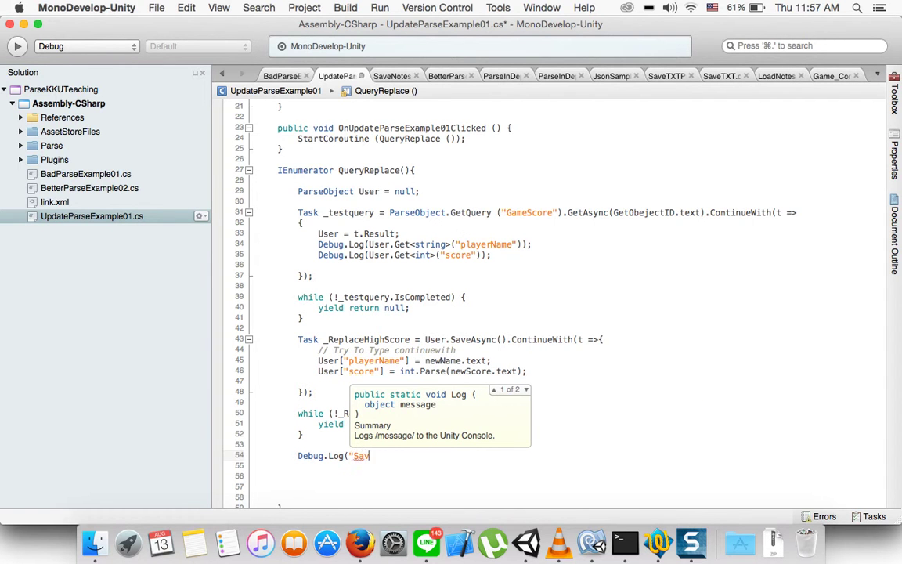
pyautogui.write('new Score Complete')
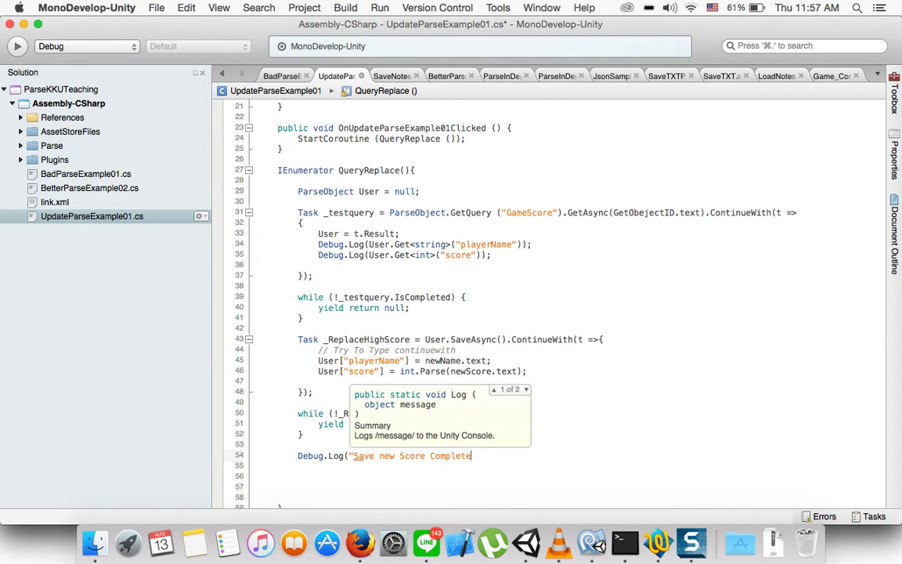
pyautogui.write('");')
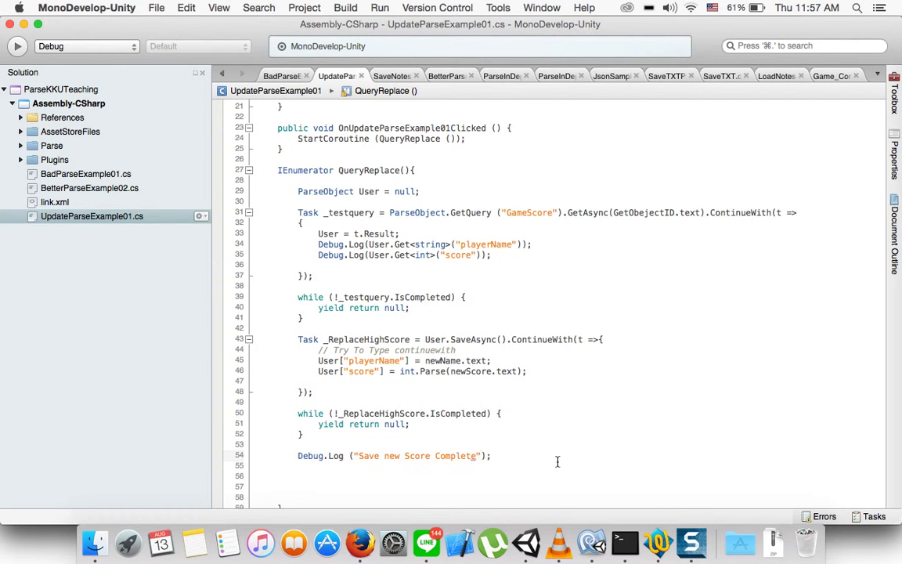
pyautogui.scroll(-1, 551, 468)
pyautogui.scroll(2, 551, 468)
pyautogui.click(526, 542)
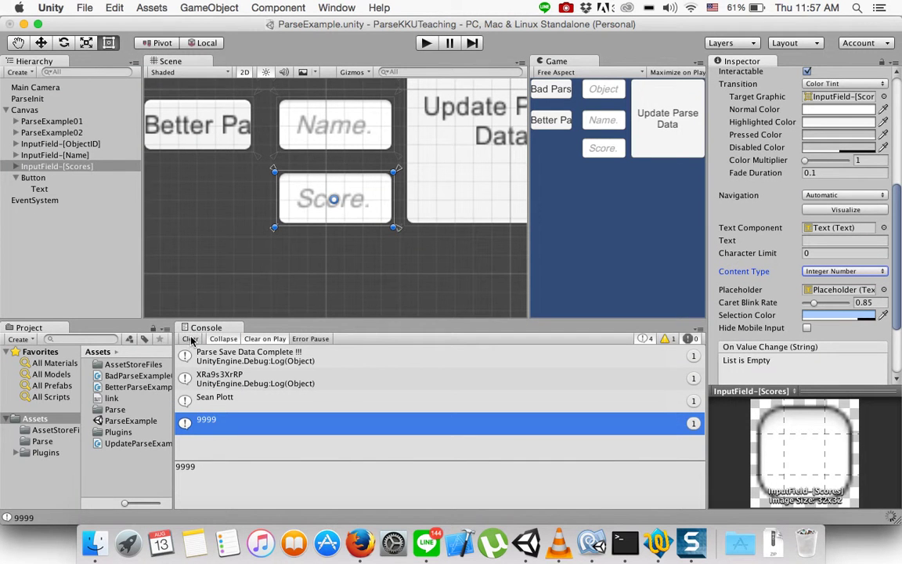
# In play mode, enter a player name and score 1234, then send the Parse update
pyautogui.click(433, 44)
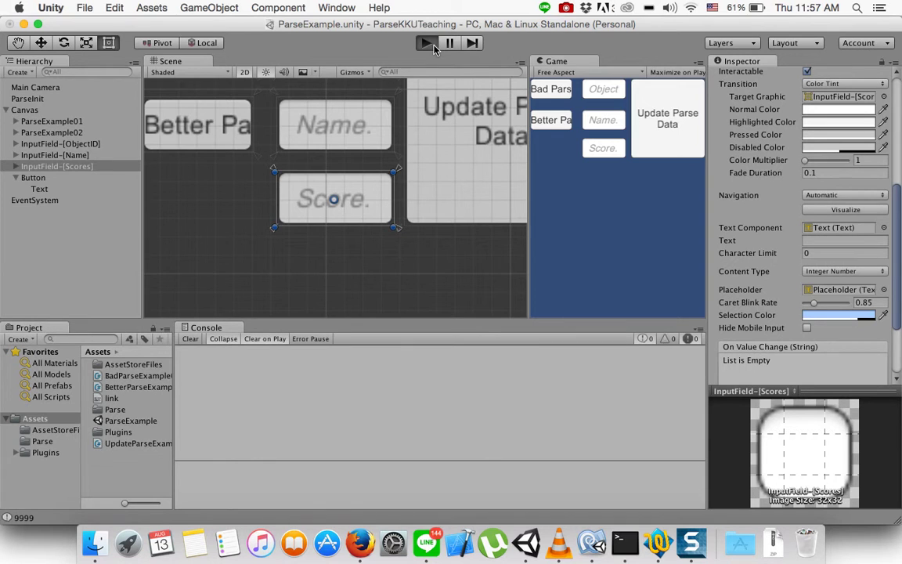
pyautogui.click(550, 123)
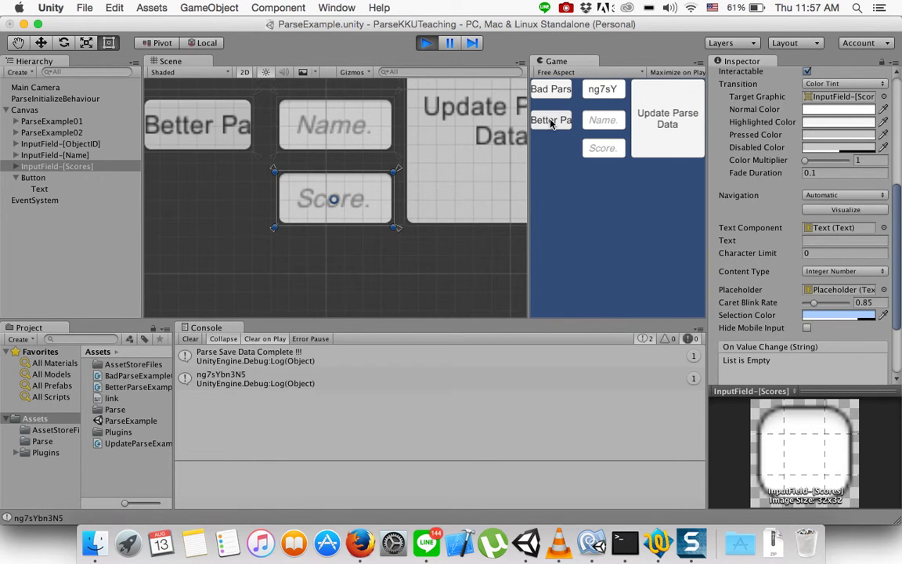
pyautogui.click(601, 119)
pyautogui.write('Chanon')
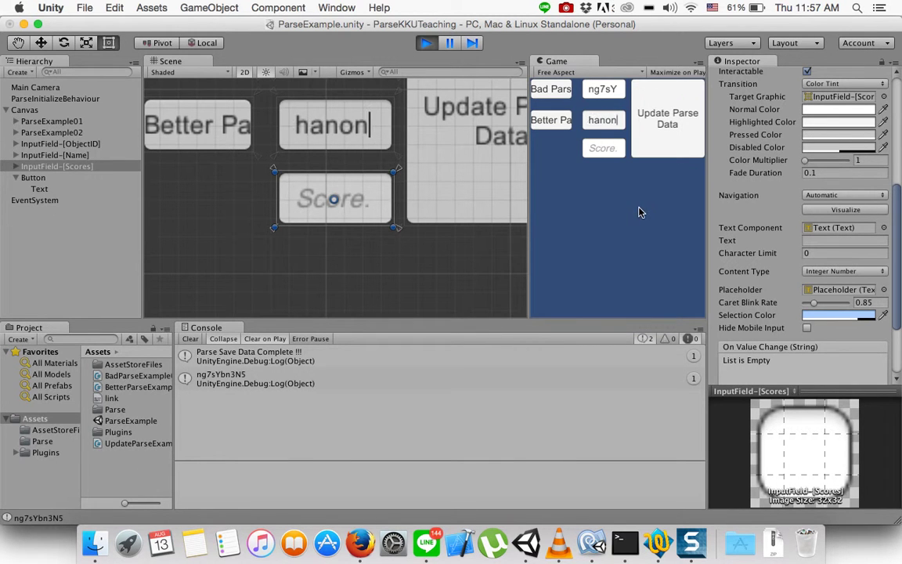
pyautogui.click(612, 156)
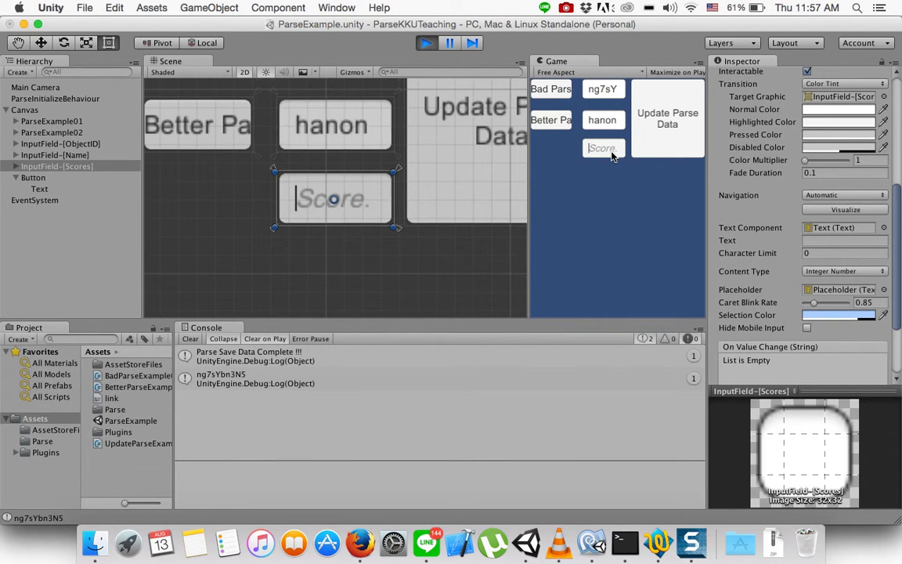
pyautogui.write('1234')
pyautogui.click(656, 130)
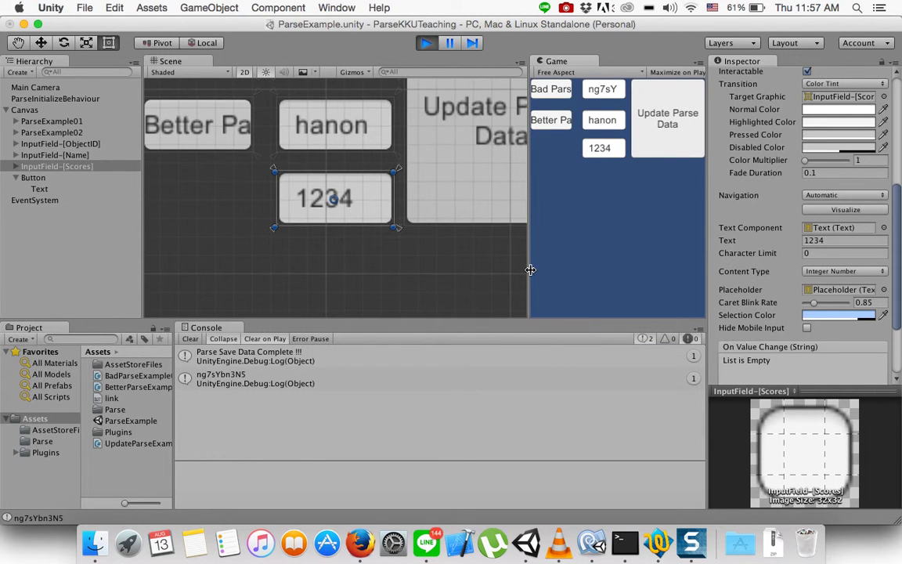
# Inspect the new Console entries for the logged player name and score
pyautogui.click(250, 397)
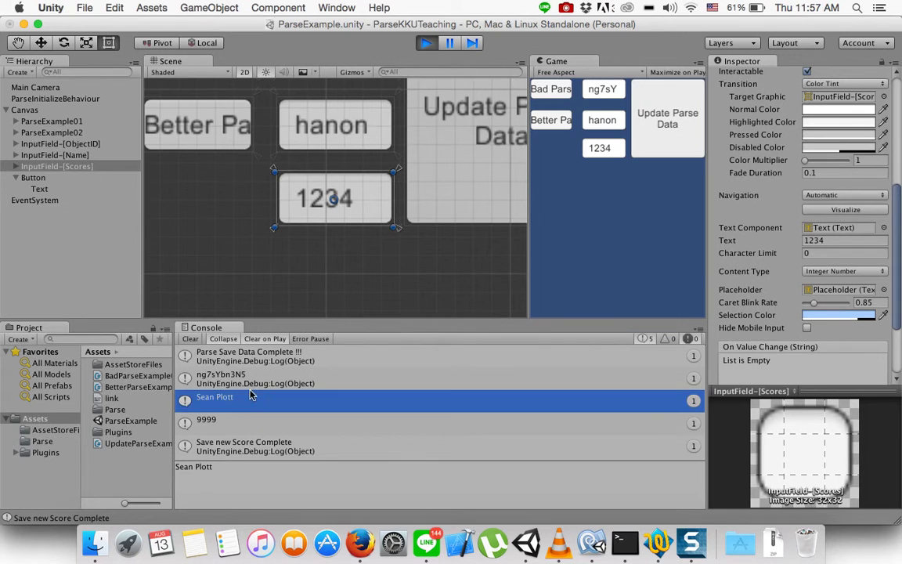
pyautogui.click(242, 425)
pyautogui.click(261, 397)
pyautogui.click(359, 543)
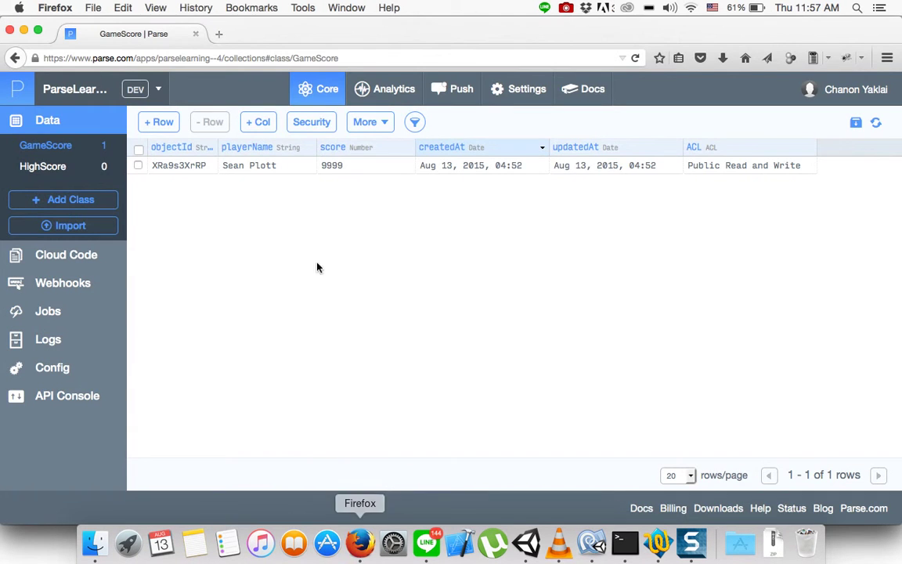
# Reload the GameScore table and delete both of its rows
pyautogui.click(637, 58)
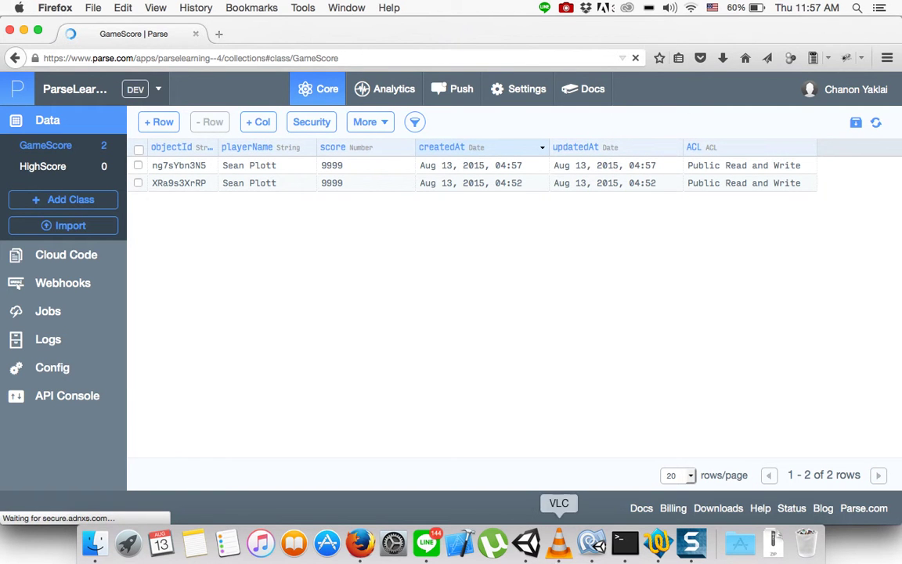
pyautogui.click(138, 150)
pyautogui.click(208, 121)
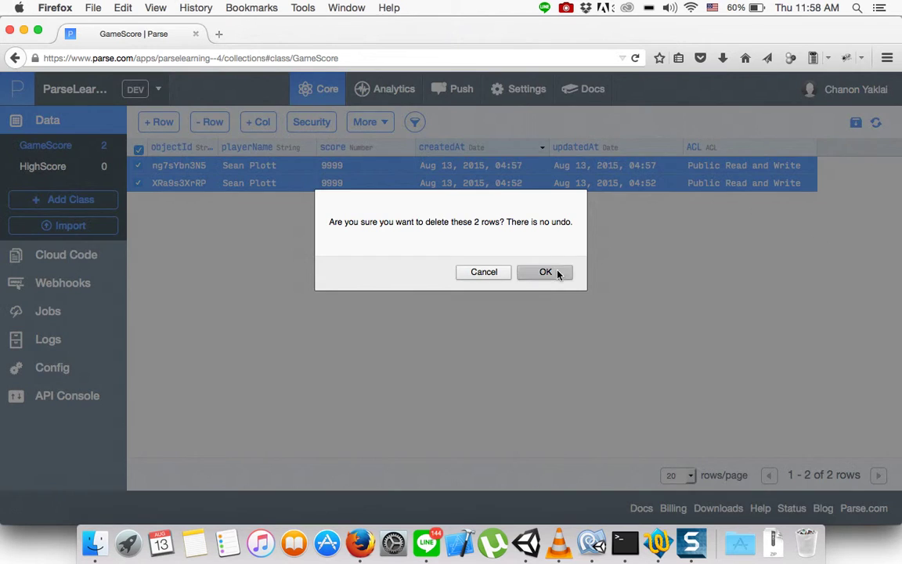
pyautogui.click(558, 273)
pyautogui.click(591, 542)
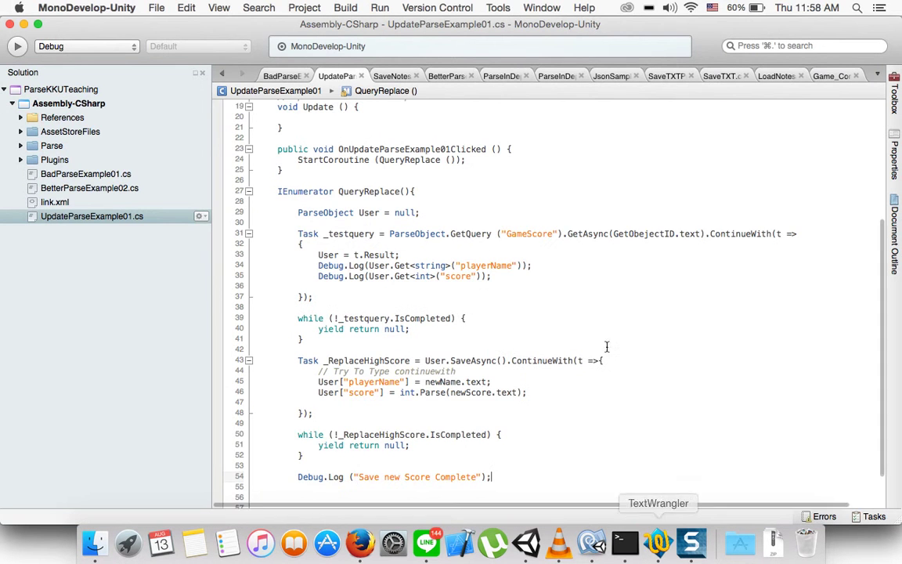
# Scroll through the QueryReplace coroutine to review it without changes
pyautogui.scroll(-2, 606, 346)
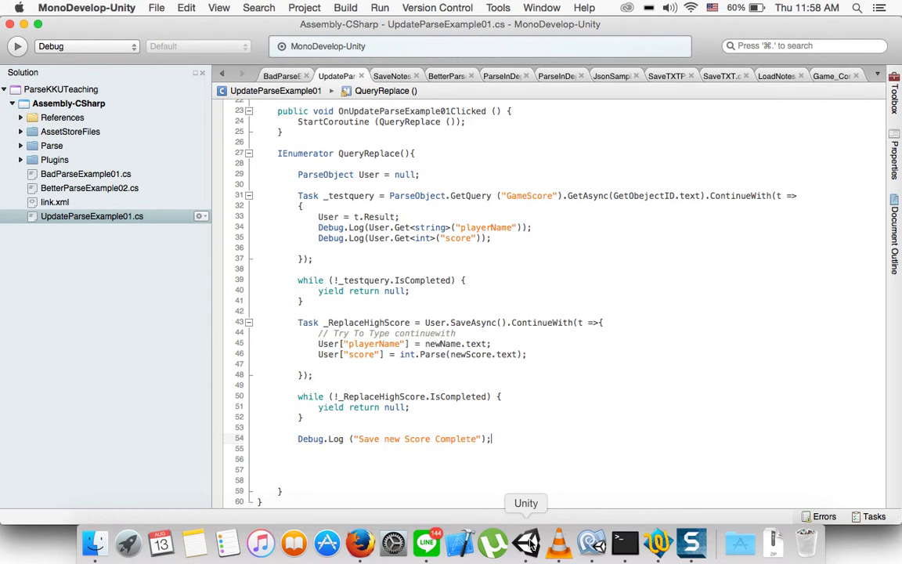
pyautogui.scroll(3, 645, 355)
pyautogui.scroll(3, 604, 431)
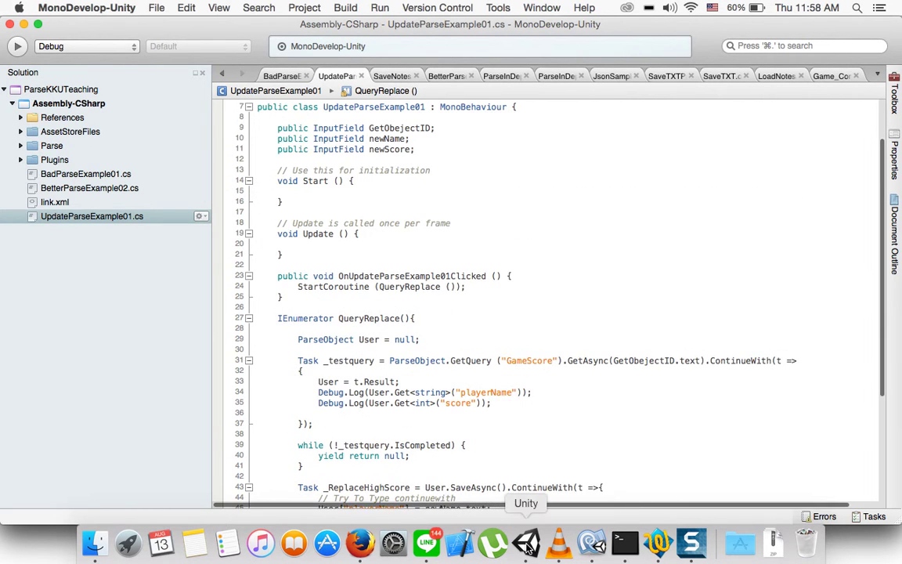
pyautogui.click(527, 544)
pyautogui.scroll(5, 783, 195)
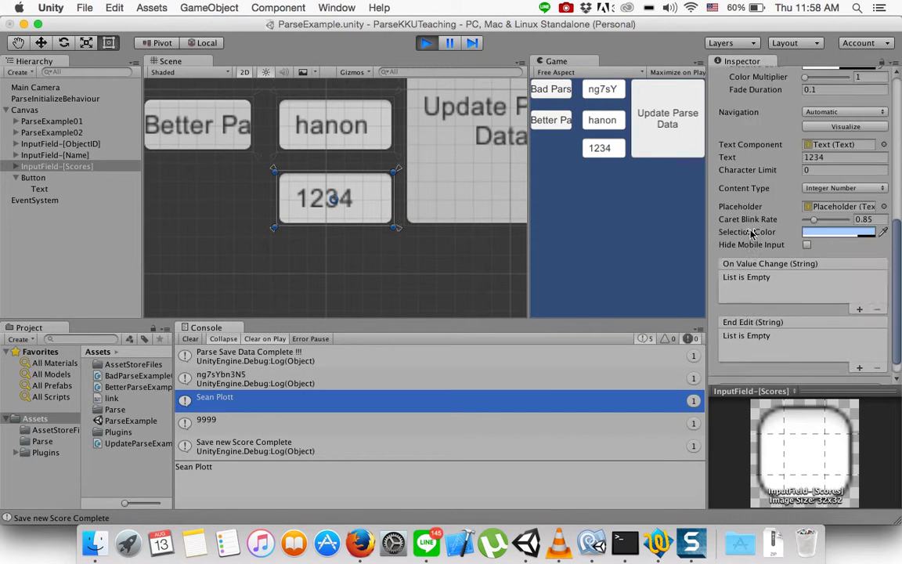
# Stop play mode and rename the Button object to UpdateParseExample01
pyautogui.click(425, 43)
pyautogui.scroll(-5, 722, 251)
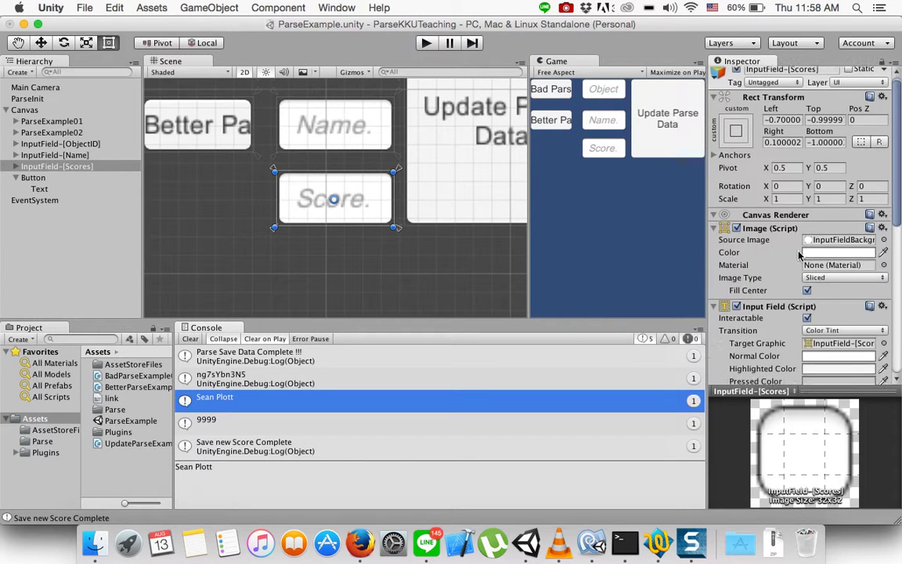
pyautogui.scroll(-5, 722, 250)
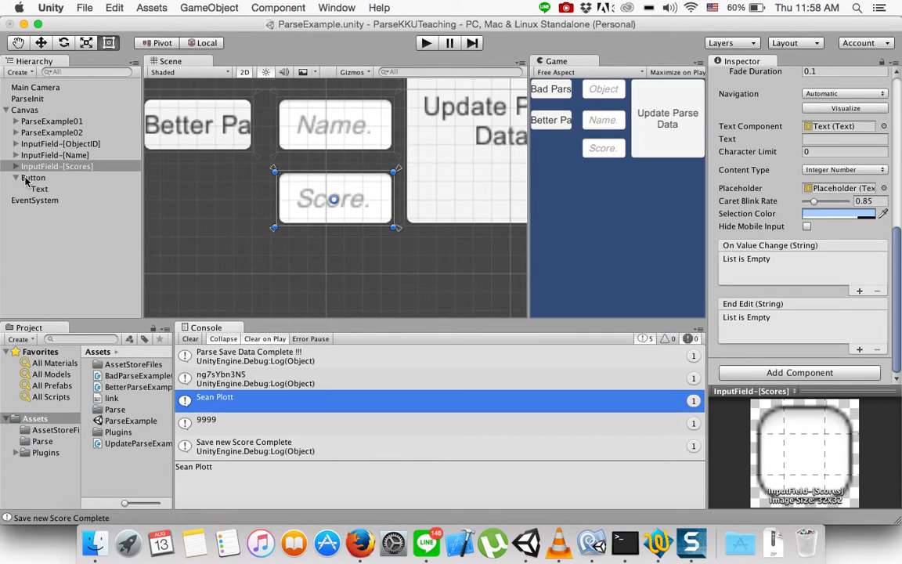
pyautogui.click(27, 176)
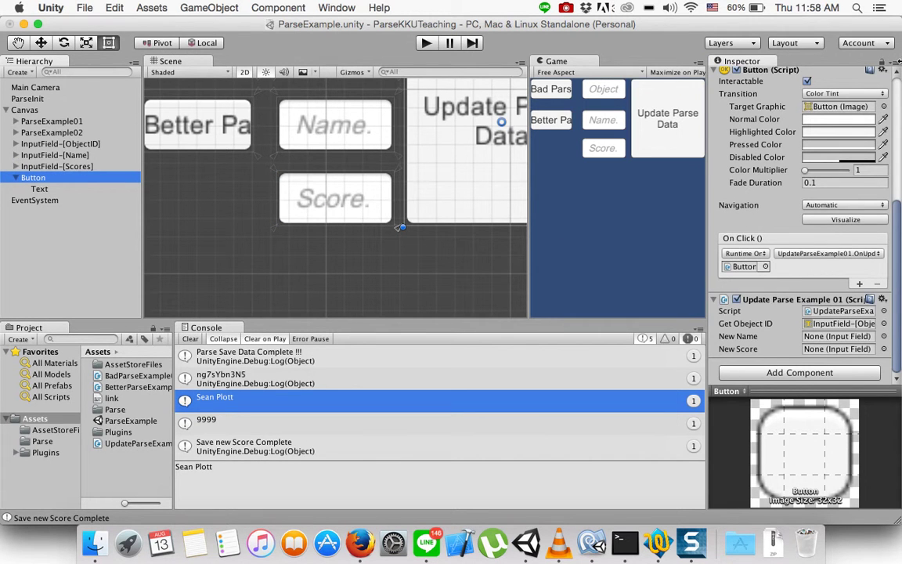
pyautogui.scroll(10, 791, 118)
pyautogui.click(789, 73)
pyautogui.write('UpdatePars')
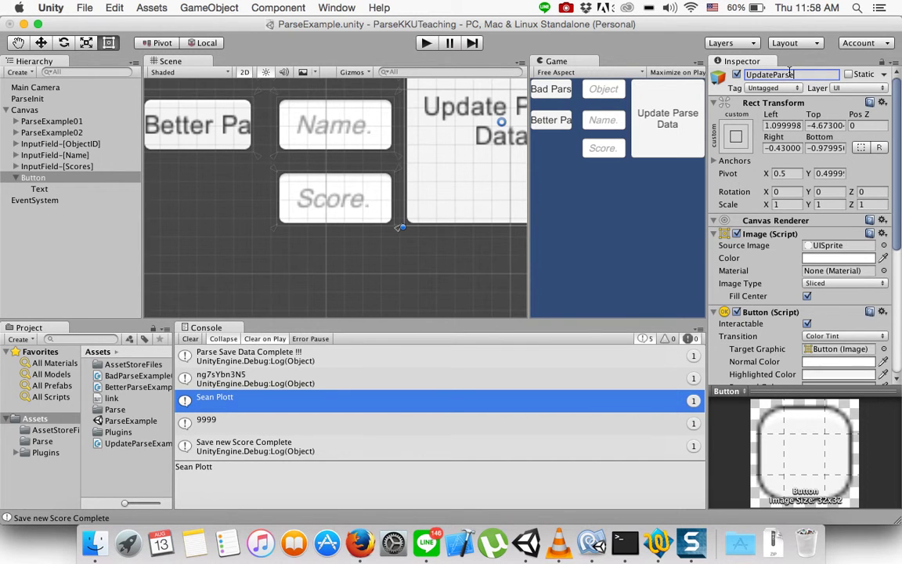
pyautogui.write('01')
pyautogui.press('Return')
# Link InputField-[Name] to New Name and InputField-[Scores] to New Score, then play
pyautogui.scroll(-2, 815, 234)
pyautogui.scroll(-8, 824, 264)
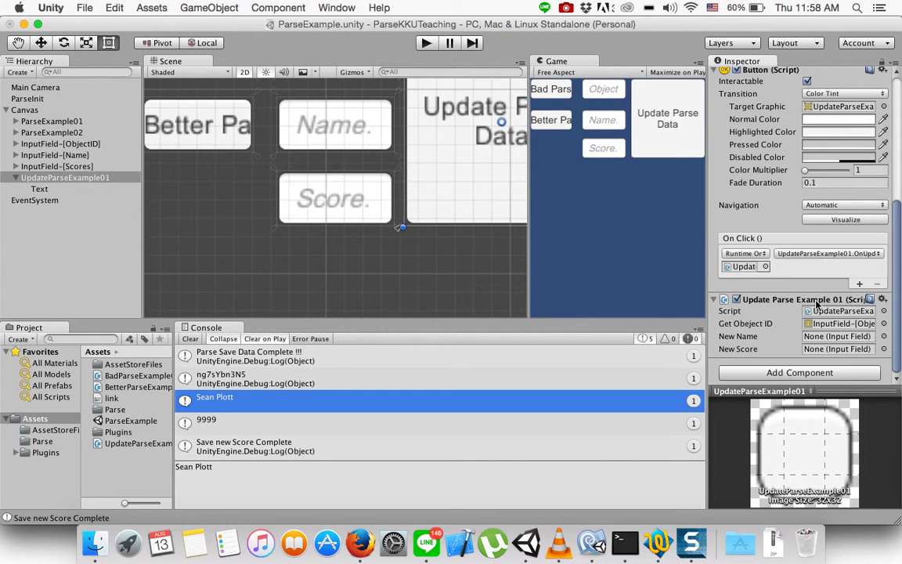
pyautogui.moveTo(55, 155); pyautogui.dragTo(812, 341)
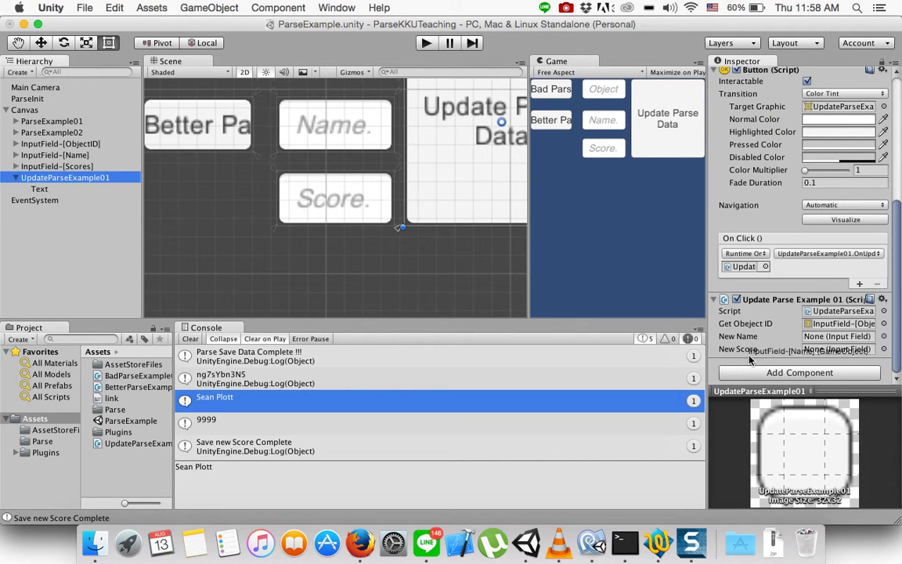
pyautogui.moveTo(55, 166); pyautogui.dragTo(830, 348)
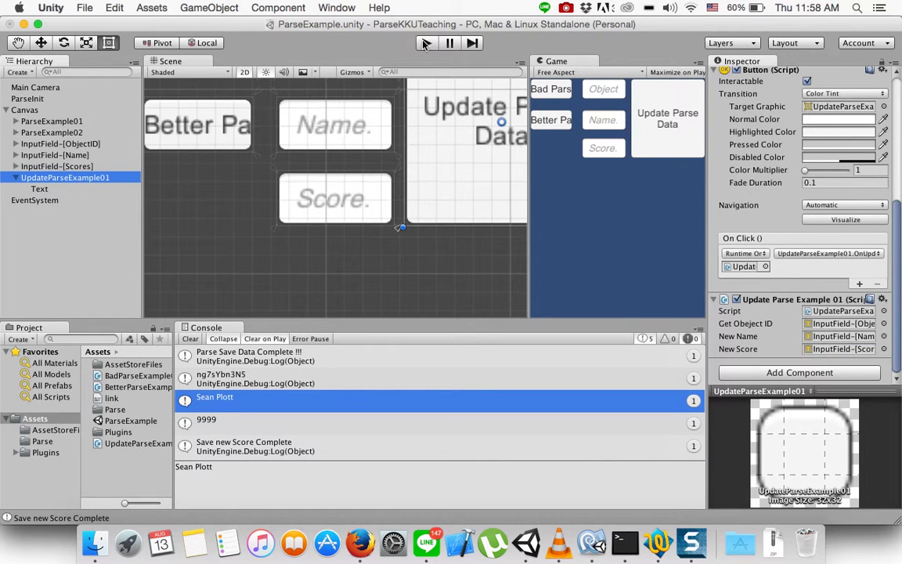
pyautogui.click(427, 44)
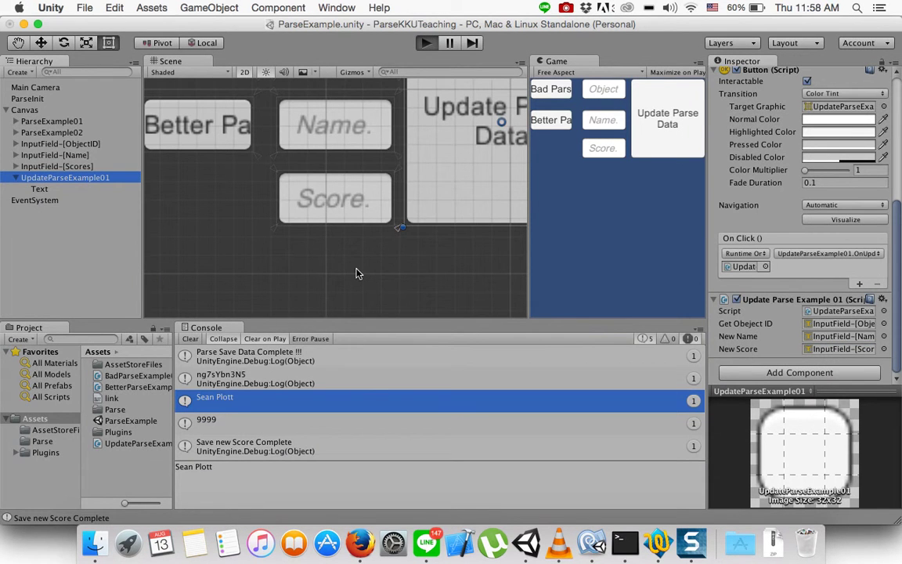
# Save a new GameScore record, then submit a player name and score 112233 to Parse
pyautogui.click(570, 119)
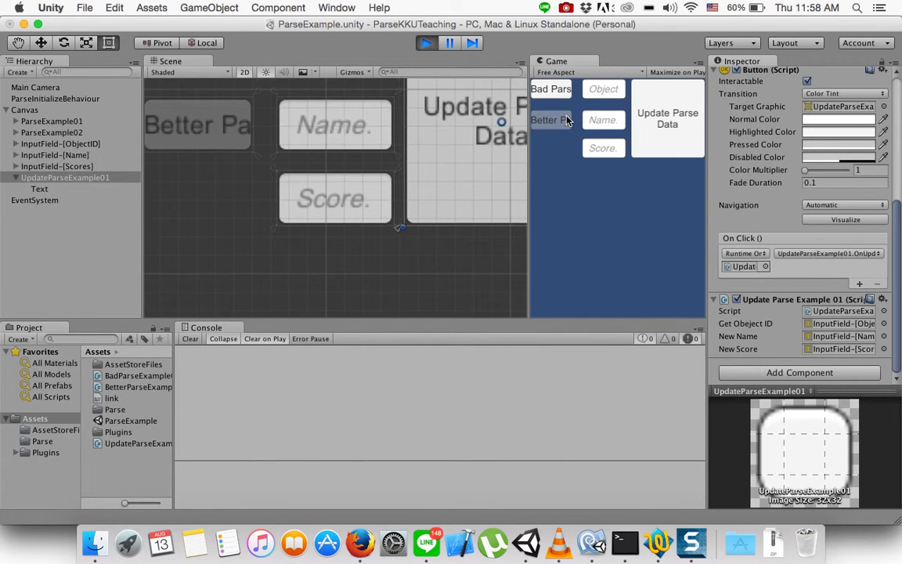
pyautogui.click(591, 119)
pyautogui.write('Chanon')
pyautogui.click(603, 148)
pyautogui.write('112233')
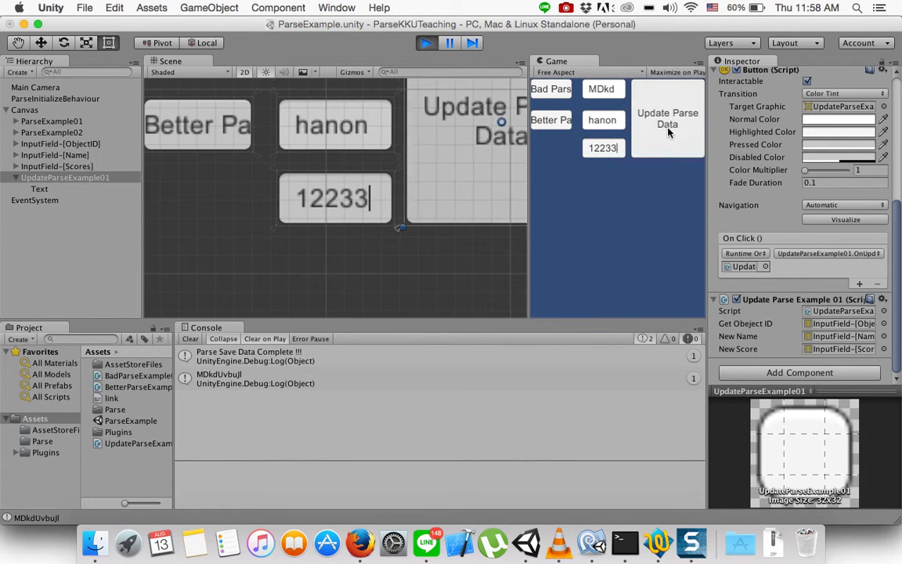
pyautogui.click(665, 125)
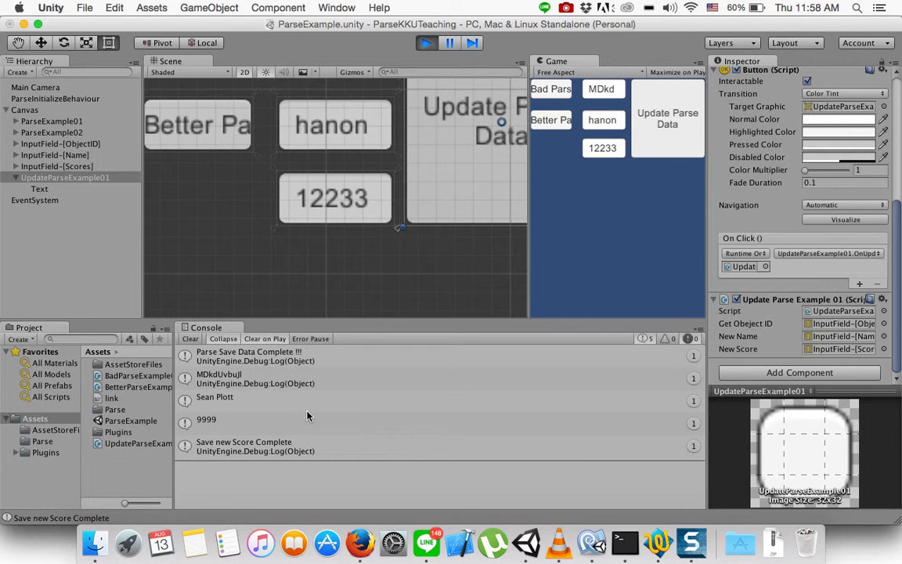
# Check the logged name and score, reload the Parse GameScore table, then stop Play mode
pyautogui.click(289, 397)
pyautogui.click(290, 421)
pyautogui.click(359, 542)
pyautogui.click(636, 59)
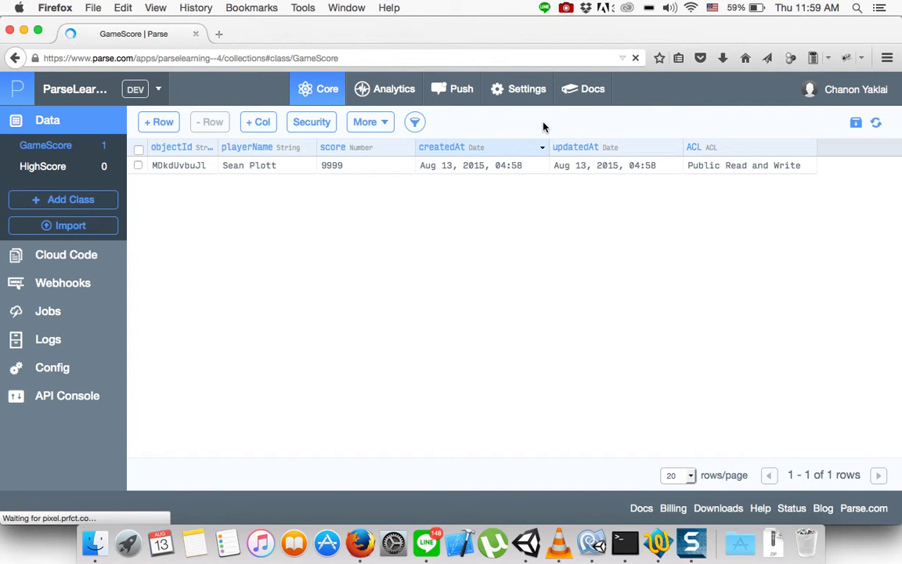
pyautogui.click(589, 542)
pyautogui.click(526, 542)
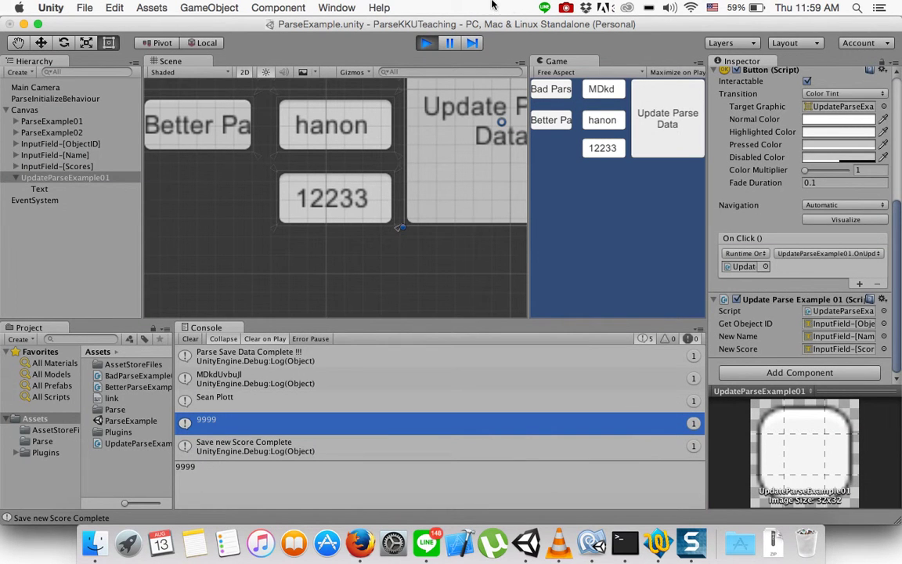
pyautogui.press('super+p')
# Cut the two playerName/score assignment lines (45–46) from the SaveAsync callback
pyautogui.click(581, 544)
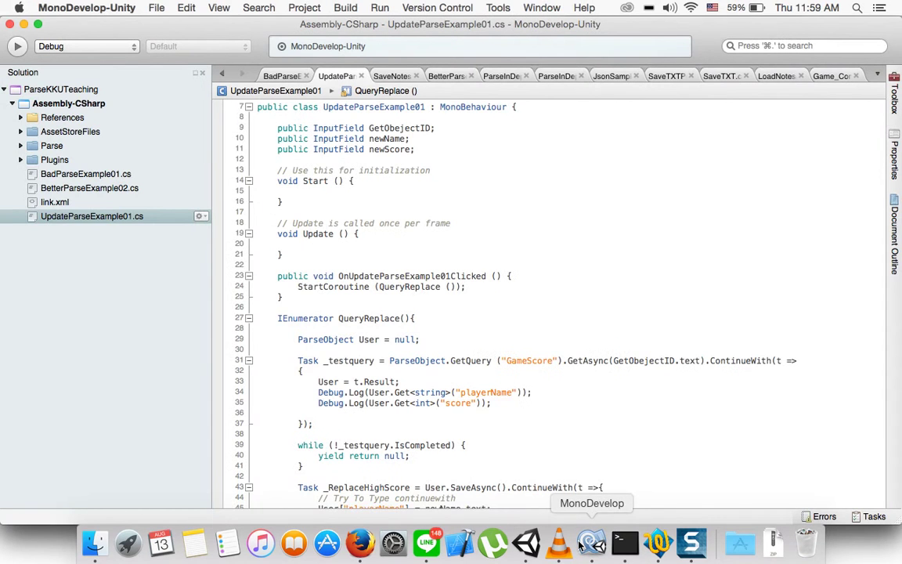
pyautogui.scroll(-4, 526, 191)
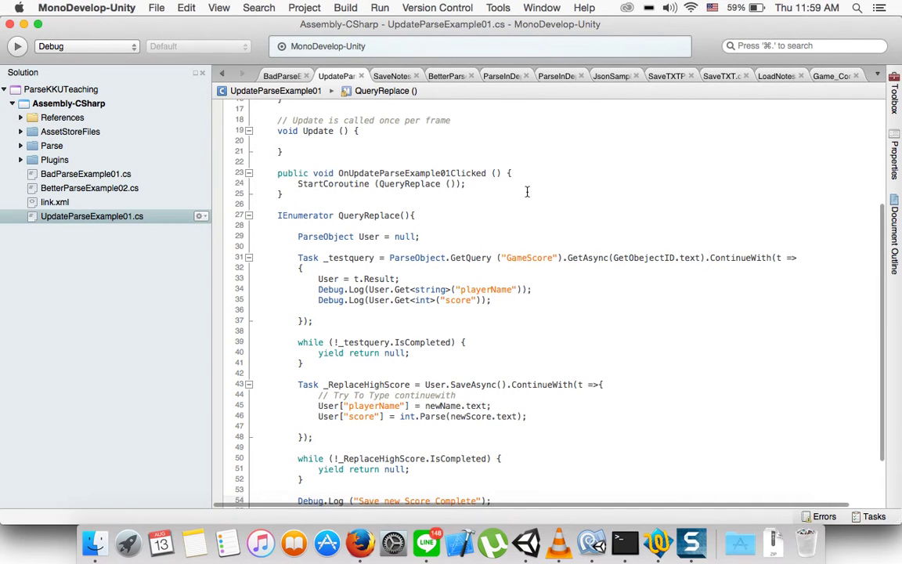
pyautogui.scroll(-1, 527, 191)
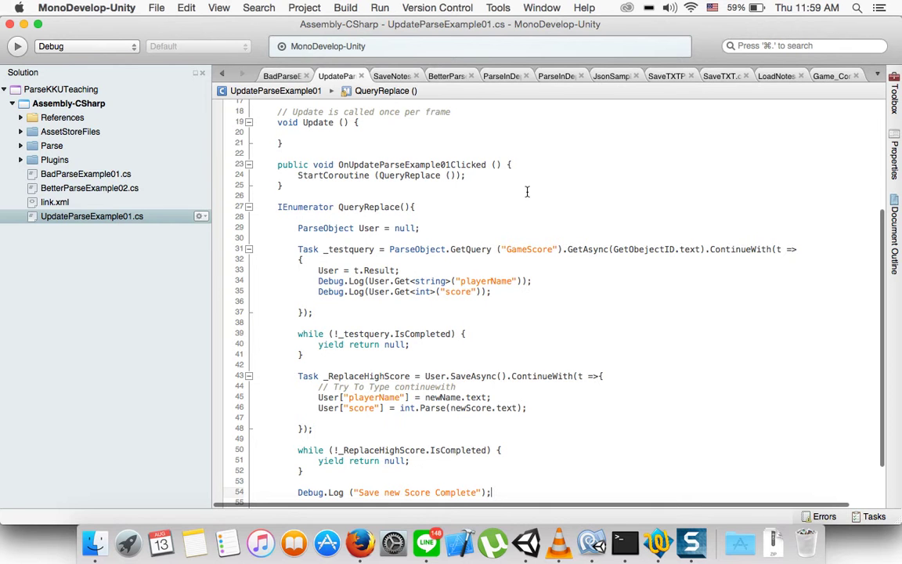
pyautogui.scroll(-1, 473, 191)
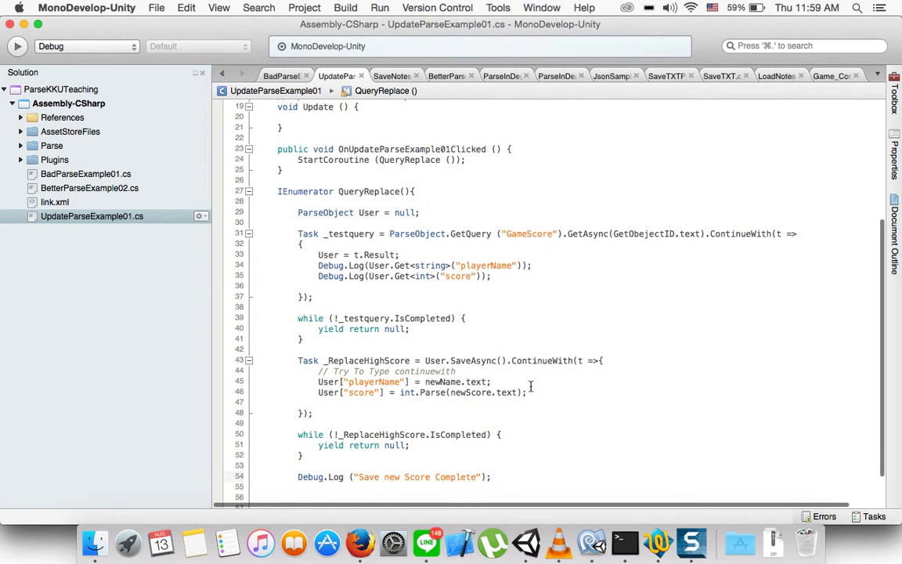
pyautogui.moveTo(529, 391); pyautogui.dragTo(325, 380)
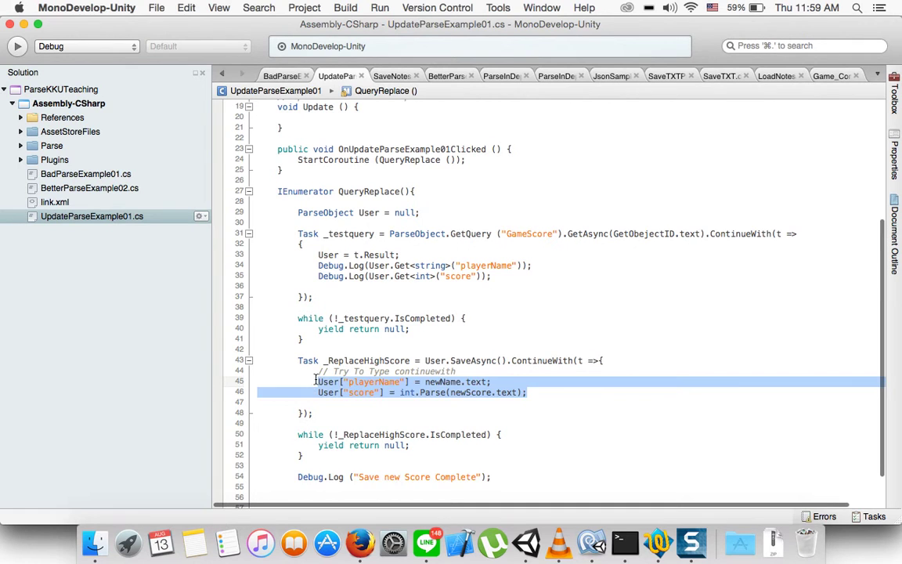
pyautogui.press('cmd+x')
# Paste the assignments after the Debug.Log lines in the query callback and save the script
pyautogui.click(487, 275)
pyautogui.press('Return')
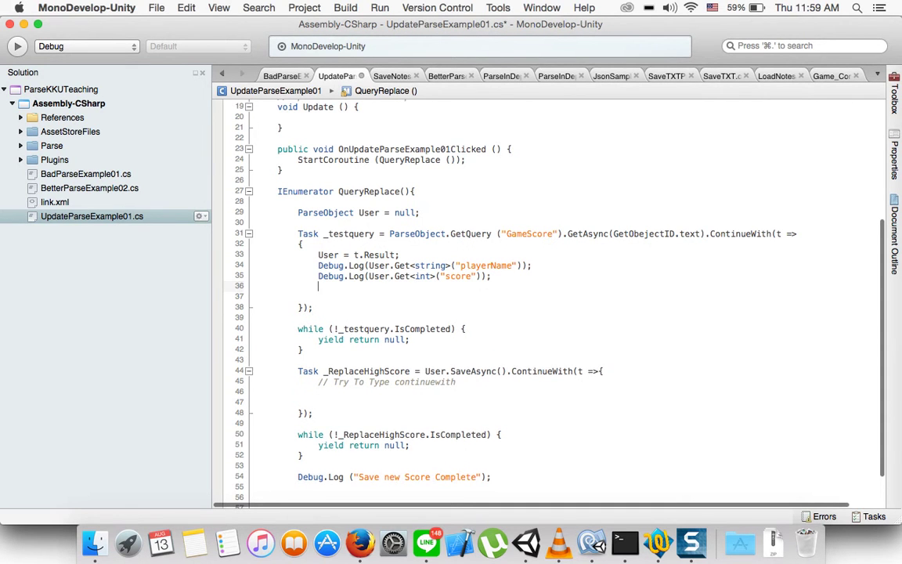
pyautogui.press('cmd+v')
pyautogui.press('Return')
pyautogui.press('Return')
pyautogui.press('cmd+s')
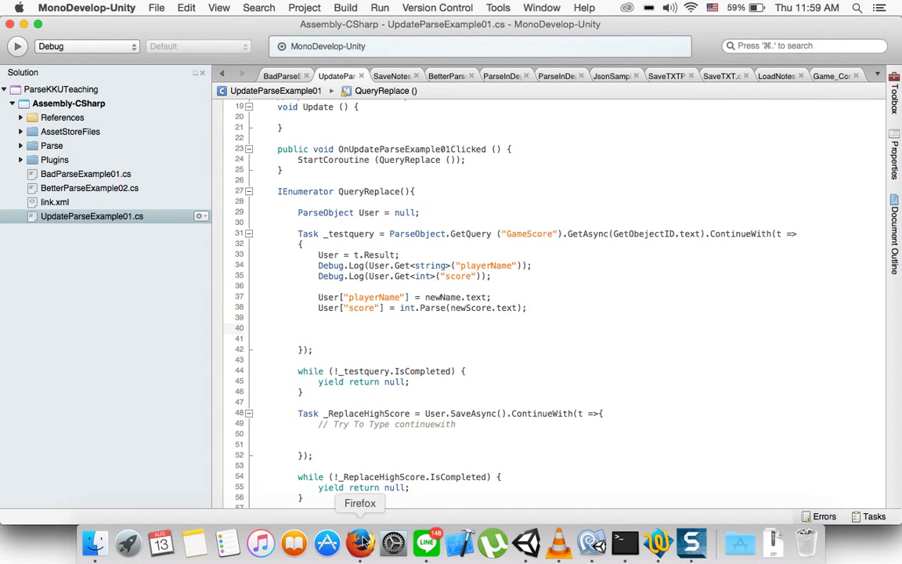
pyautogui.click(526, 542)
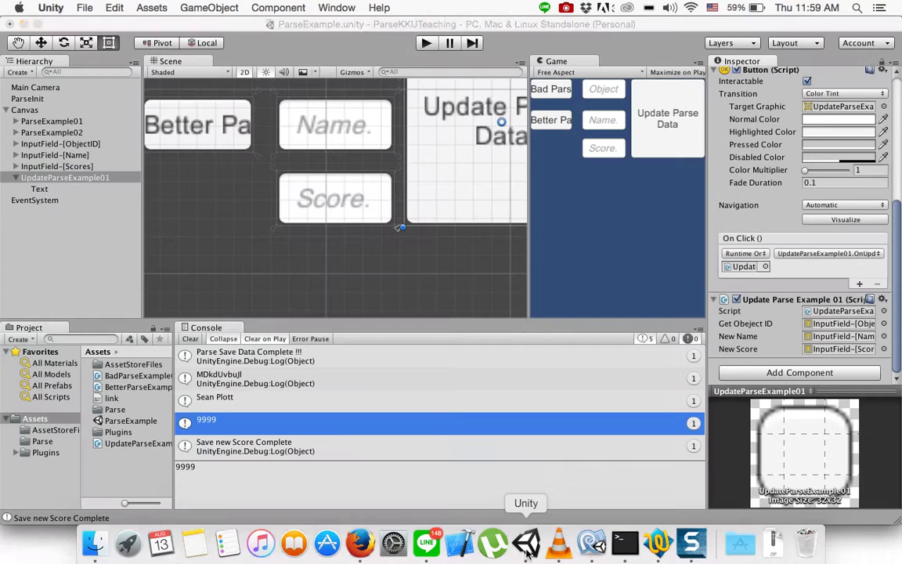
# Start Play mode and paste the GameScore row's objectId from Parse into the Object field
pyautogui.click(429, 42)
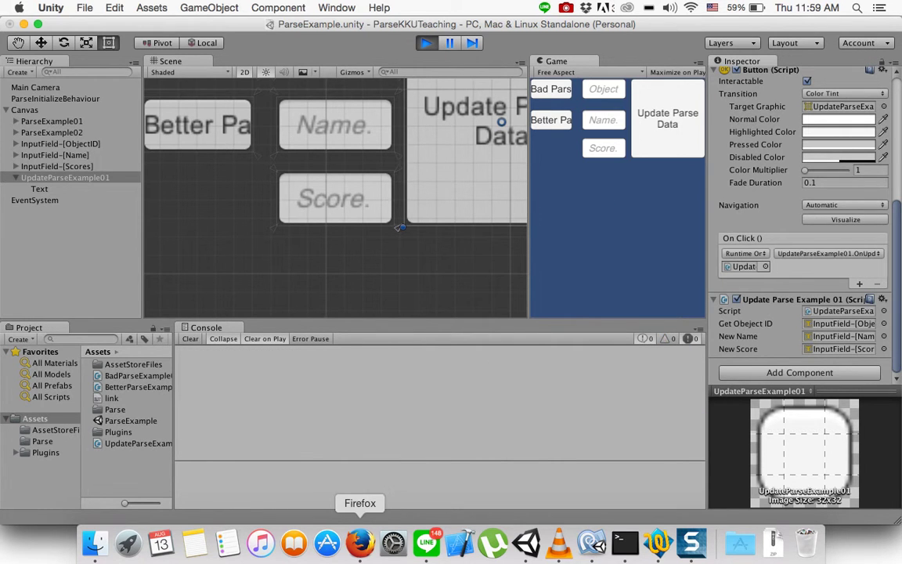
pyautogui.click(360, 542)
pyautogui.doubleClick(178, 165)
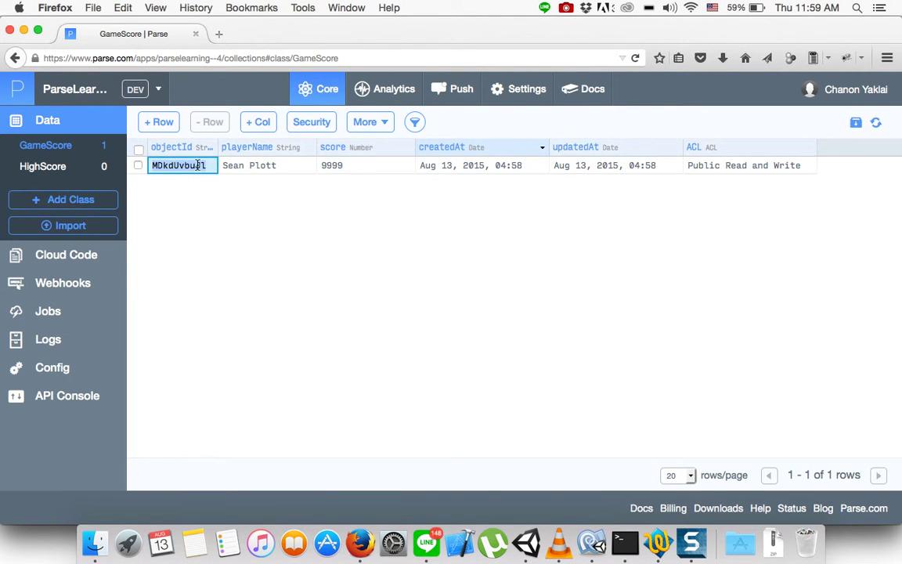
pyautogui.click(526, 542)
pyautogui.press('super+v')
# Submit name saasd and score 23123 to Parse with Update Parse Data
pyautogui.click(594, 120)
pyautogui.write('saasd')
pyautogui.click(606, 149)
pyautogui.write('23123')
pyautogui.click(667, 116)
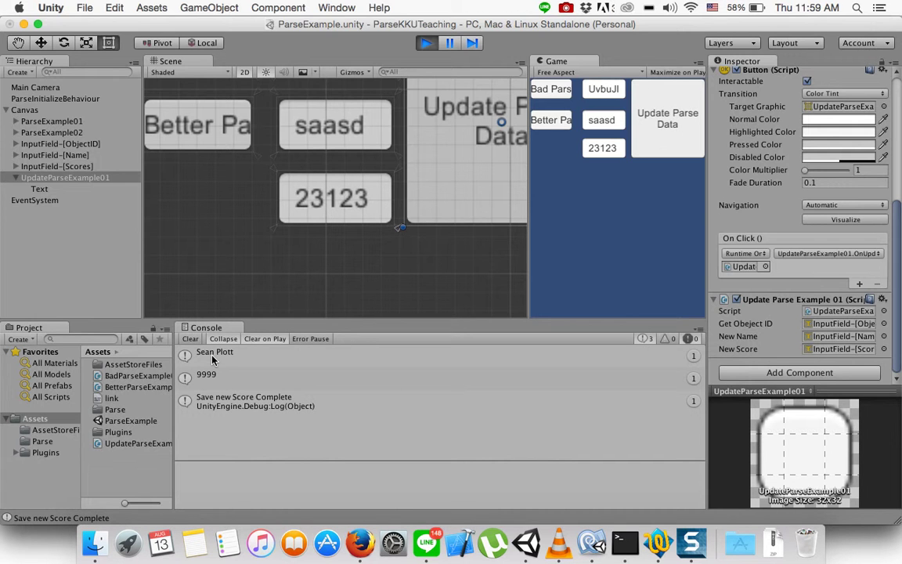
pyautogui.click(361, 543)
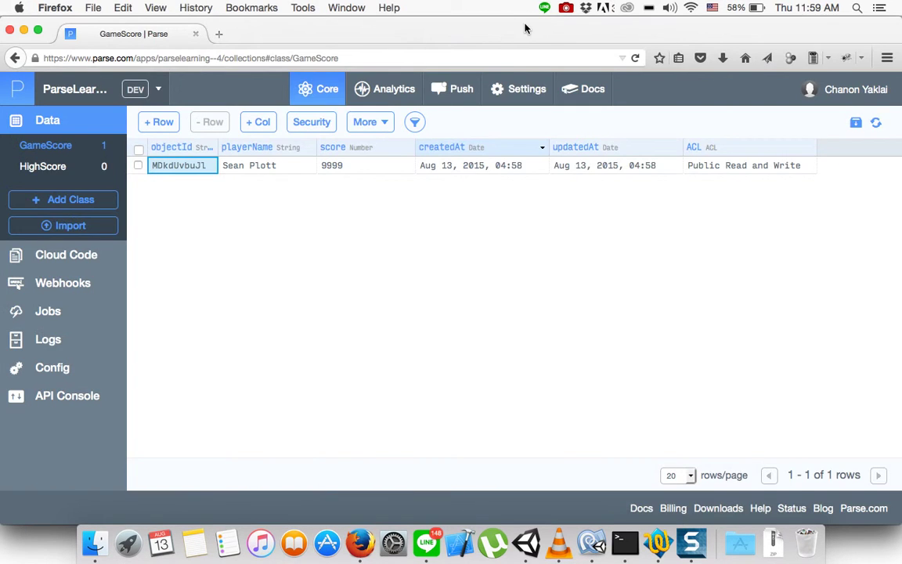
# Reload the Parse GameScore table to confirm playerName saasd and score 123123
pyautogui.click(636, 58)
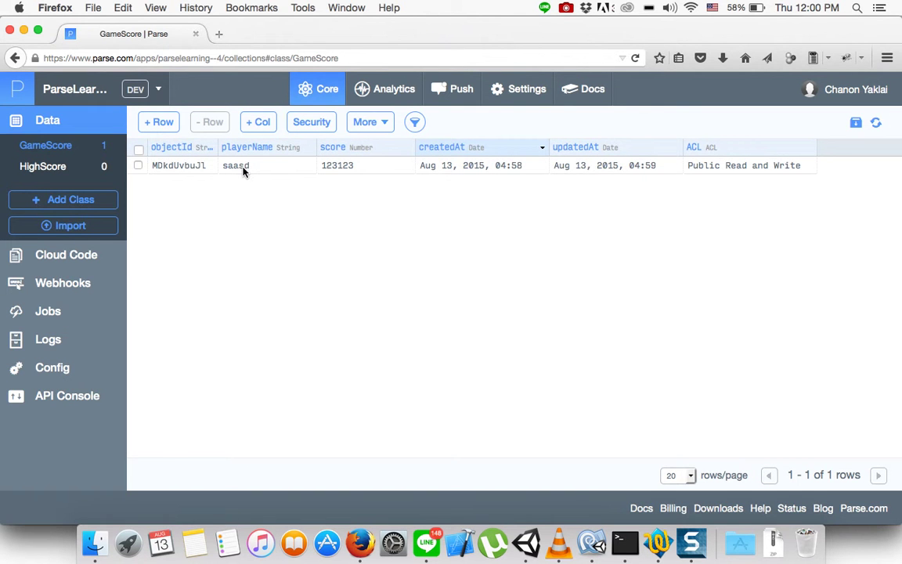
pyautogui.click(592, 542)
# Try moving the assignment lines into the SaveAsync callback, then undo the paste
pyautogui.scroll(-5, 466, 402)
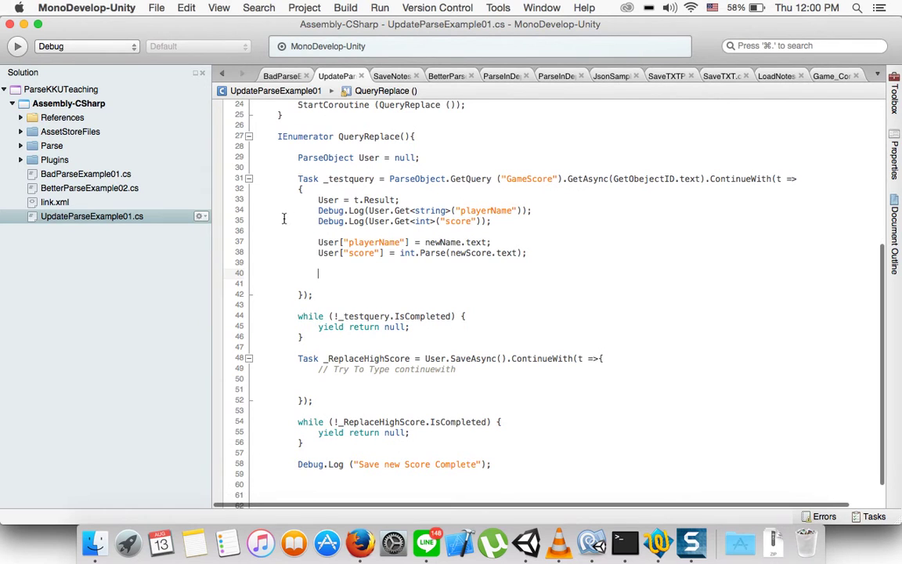
pyautogui.moveTo(317, 242); pyautogui.dragTo(461, 260)
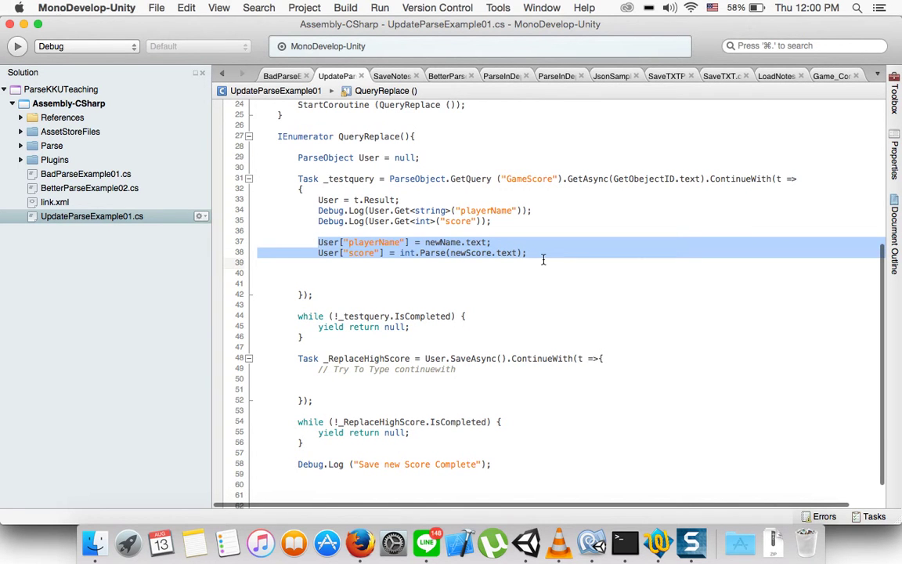
pyautogui.click(474, 371)
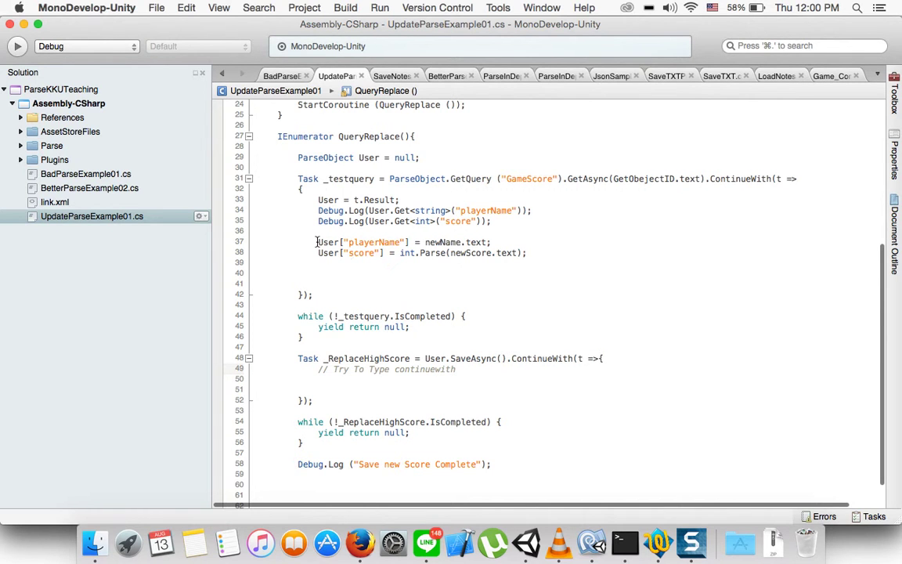
pyautogui.moveTo(316, 242); pyautogui.dragTo(532, 253)
pyautogui.press('super+x')
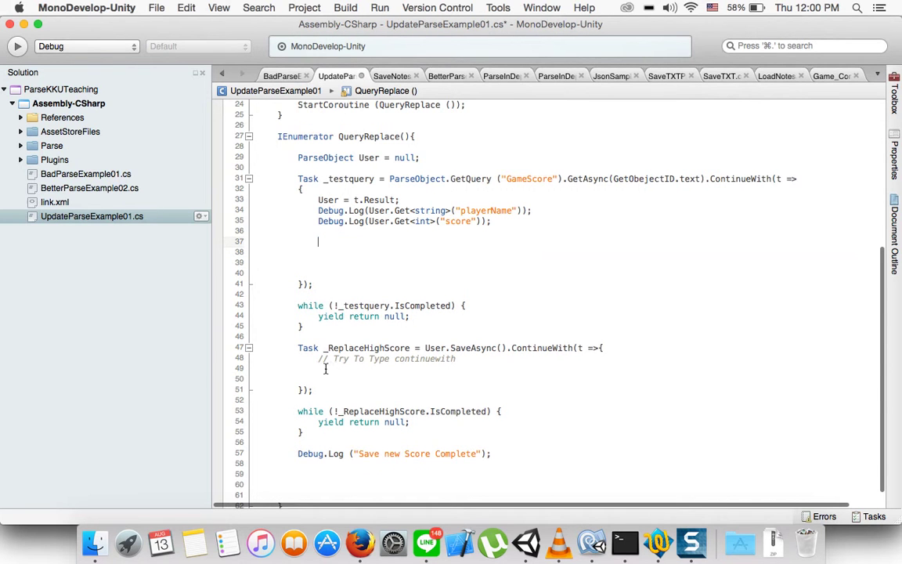
pyautogui.click(324, 369)
pyautogui.press('super+v')
pyautogui.press('super+z')
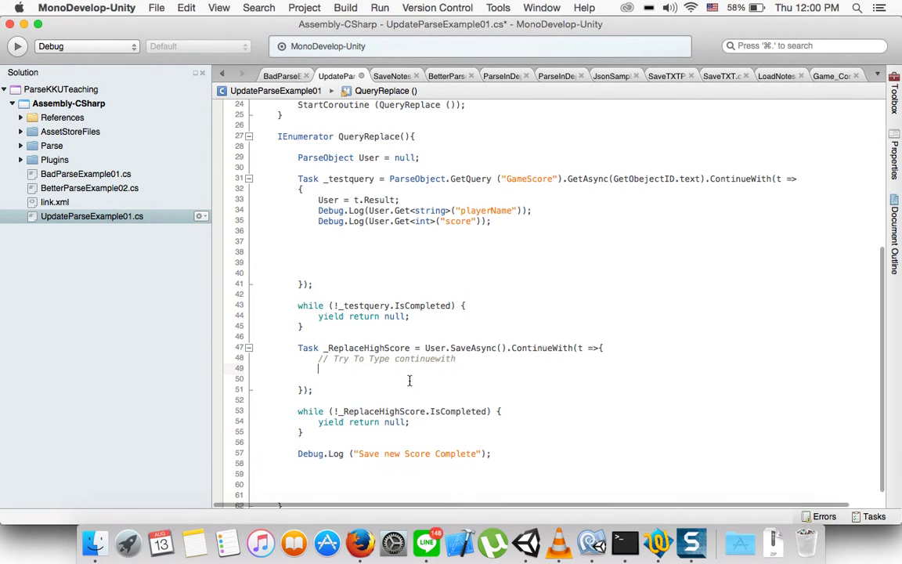
# Paste the assignments back after the Debug.Log lines and review the ContinueWith block
pyautogui.click(319, 242)
pyautogui.press('super+v')
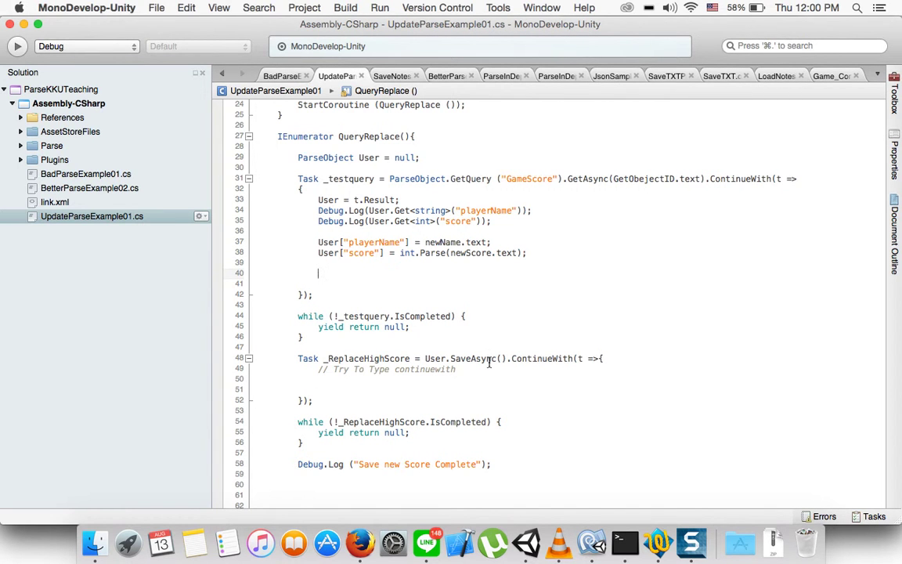
pyautogui.moveTo(507, 359); pyautogui.dragTo(383, 402)
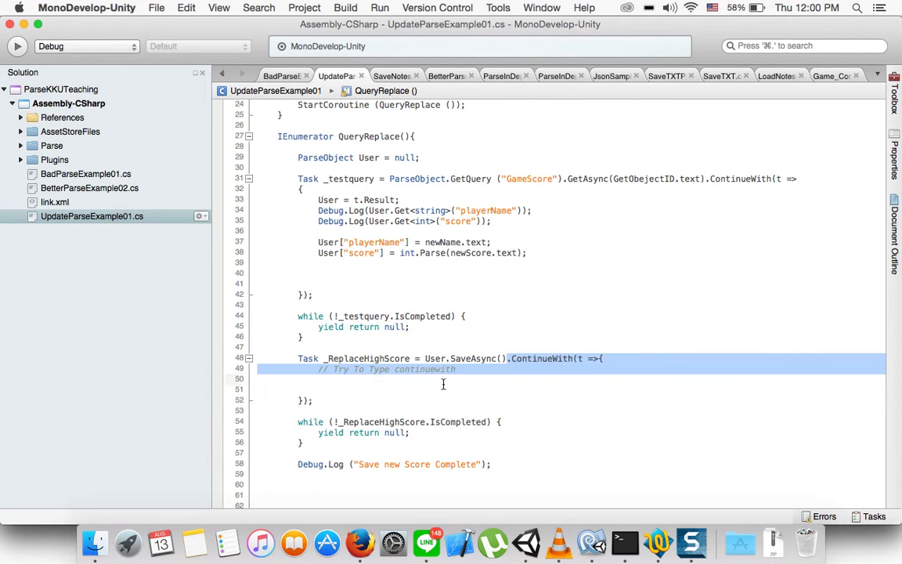
pyautogui.scroll(5, 471, 352)
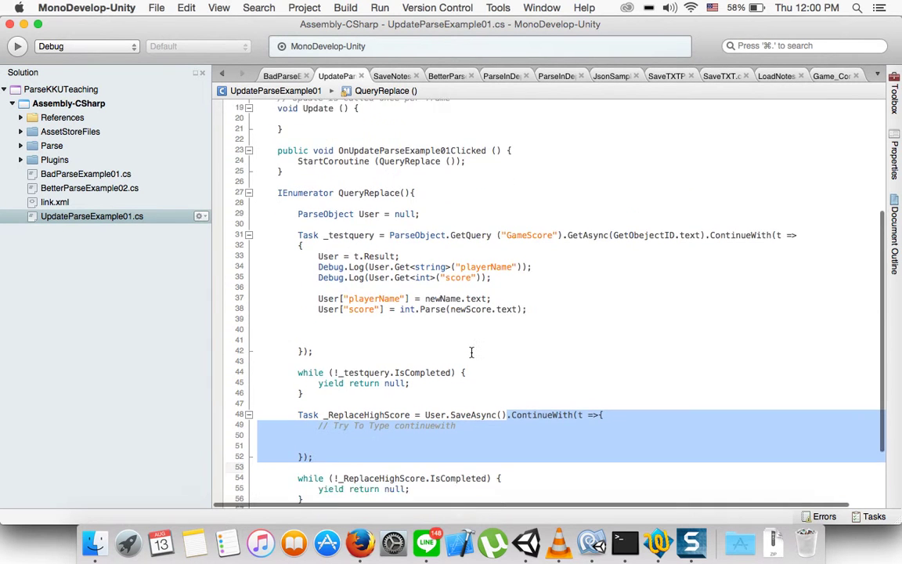
pyautogui.scroll(-2, 471, 352)
pyautogui.scroll(-3, 409, 468)
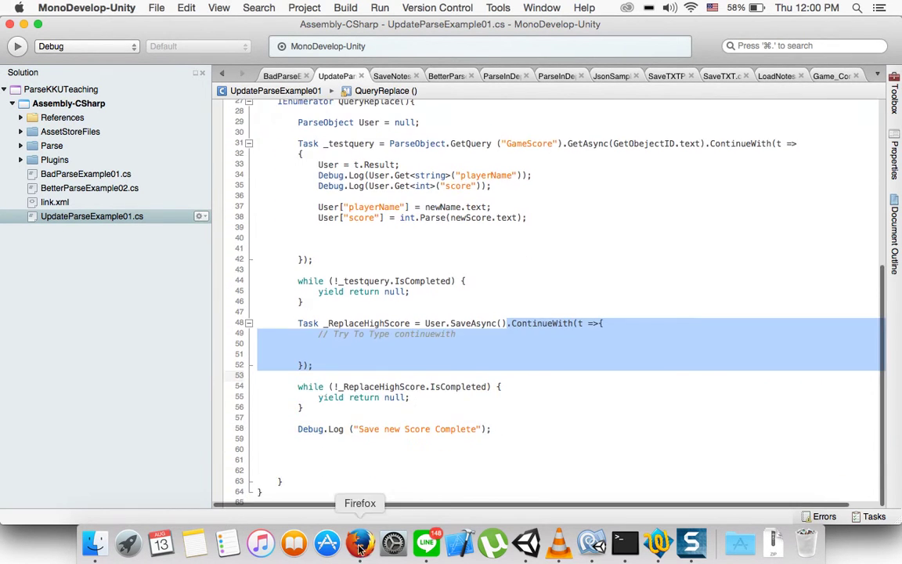
pyautogui.click(360, 543)
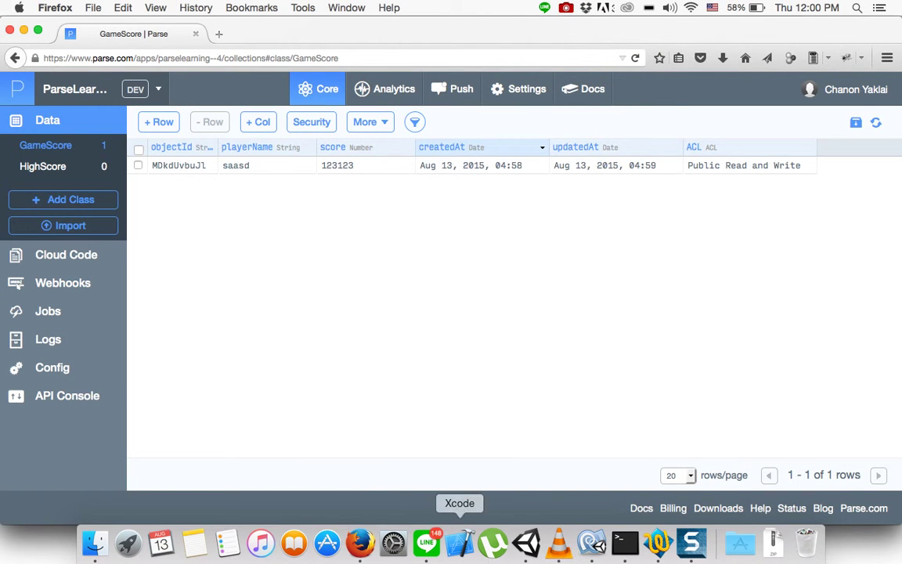
# Copy the GameScore row's objectId in Parse and restart Unity's Play mode
pyautogui.click(197, 167)
pyautogui.doubleClick(191, 167)
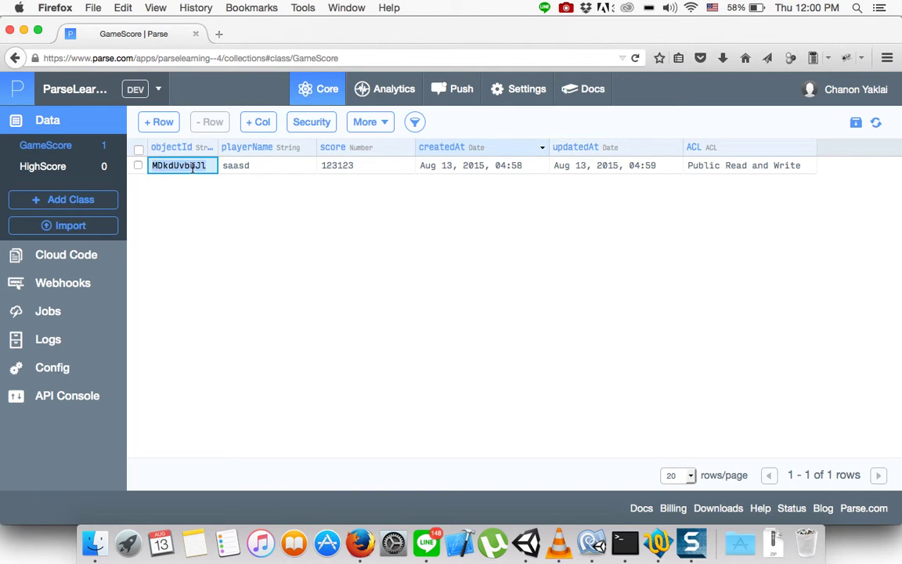
pyautogui.click(526, 542)
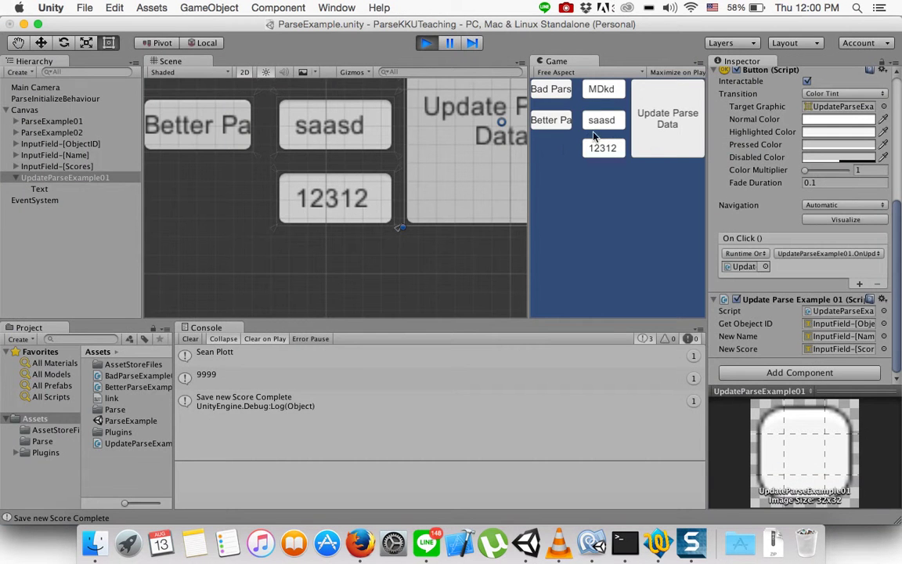
pyautogui.click(426, 42)
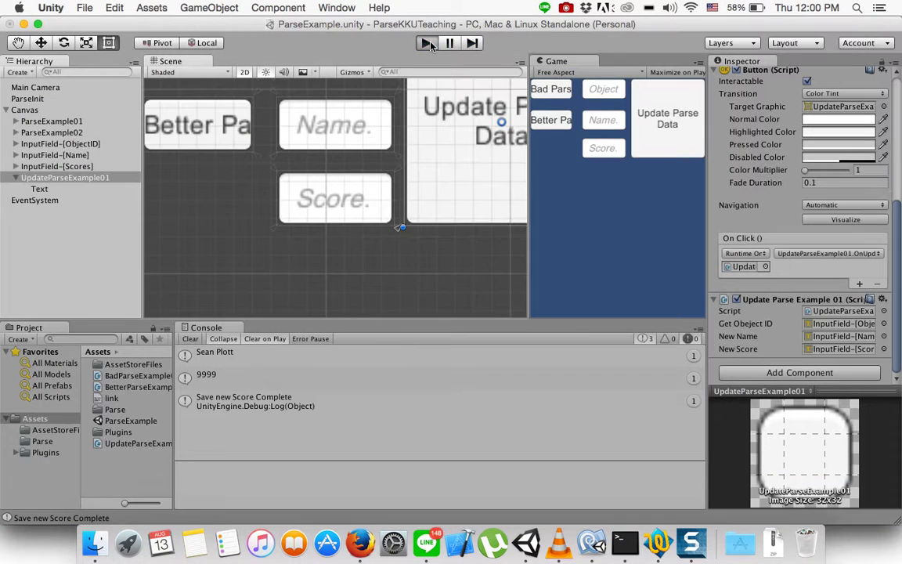
pyautogui.press('super+p')
# Submit the copied object ID, a player name and score 34455 with Update Parse Data
pyautogui.click(602, 90)
pyautogui.write('UvbuJl')
pyautogui.click(606, 123)
pyautogui.write('Chanon')
pyautogui.click(609, 154)
pyautogui.write('34455')
pyautogui.click(647, 138)
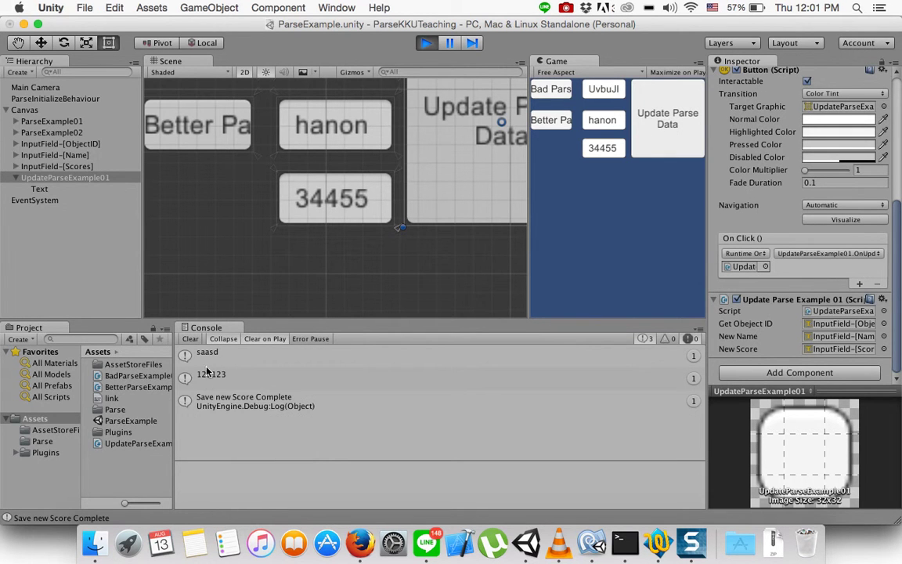
# Reload the Parse GameScore table to see the new player name and score 334455
pyautogui.click(359, 541)
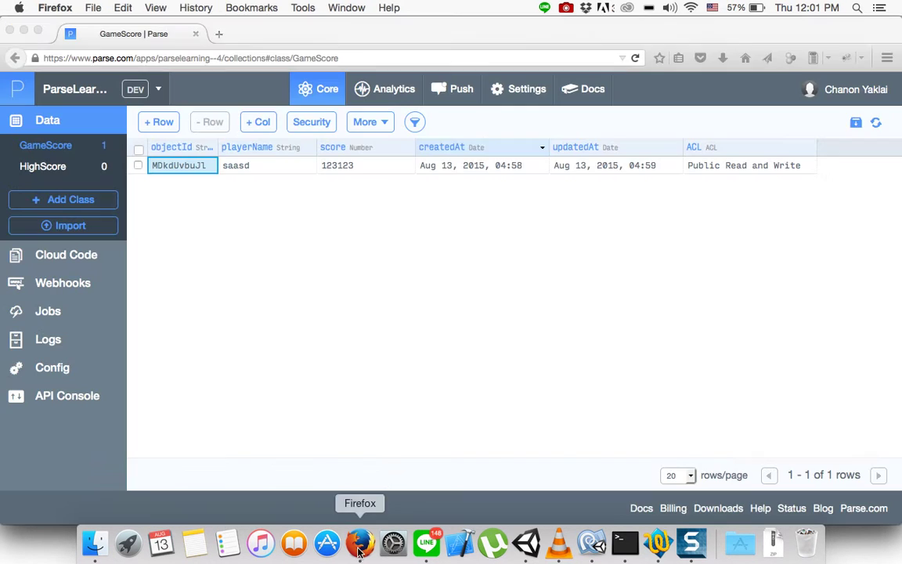
pyautogui.click(635, 59)
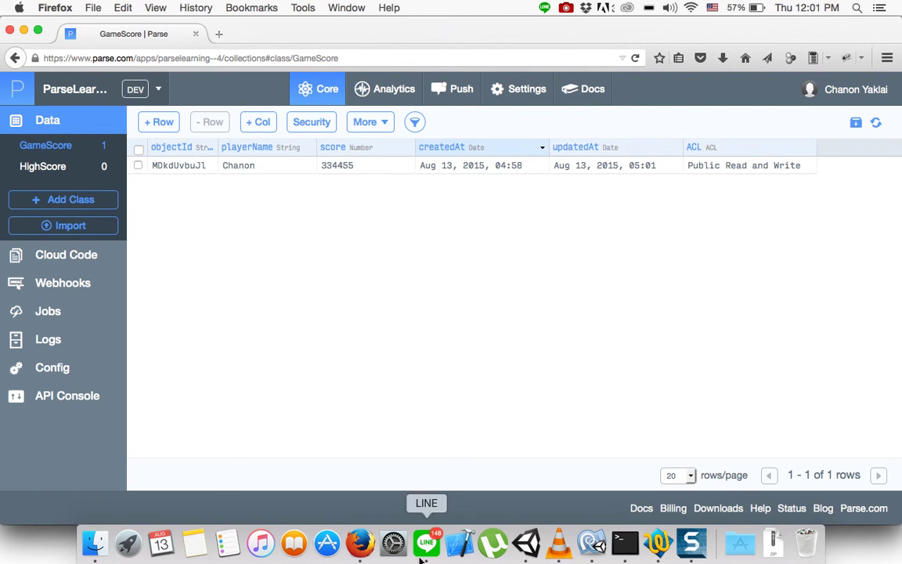
pyautogui.click(566, 7)
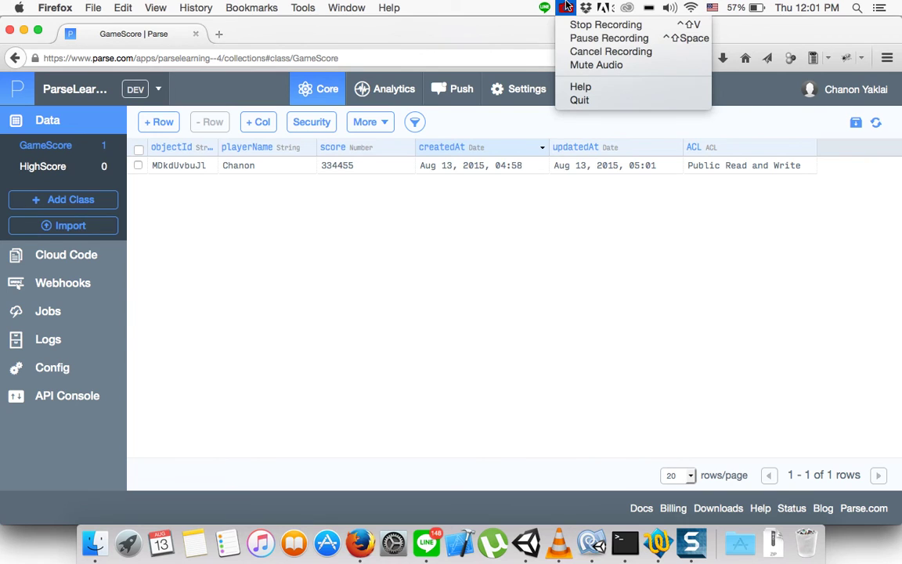